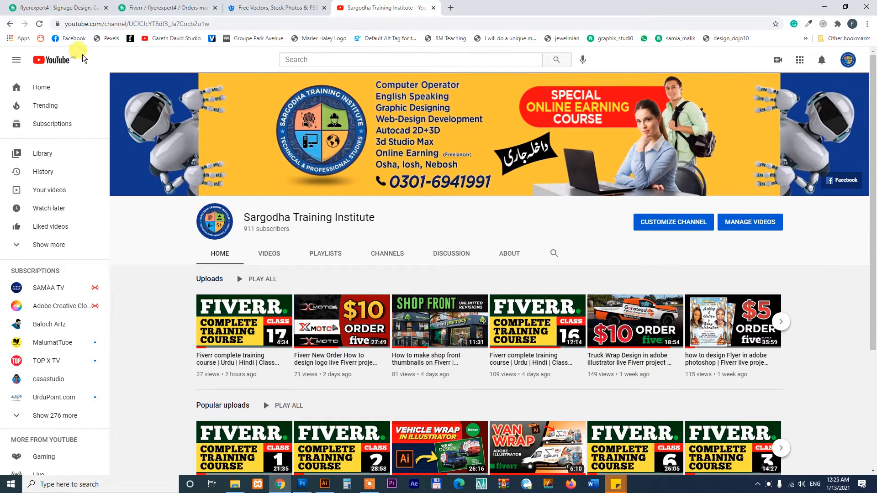
# Switch to the Fiverr seller profile, browse the gigs, and bring up the $10 site sign order
pyautogui.click(67, 9)
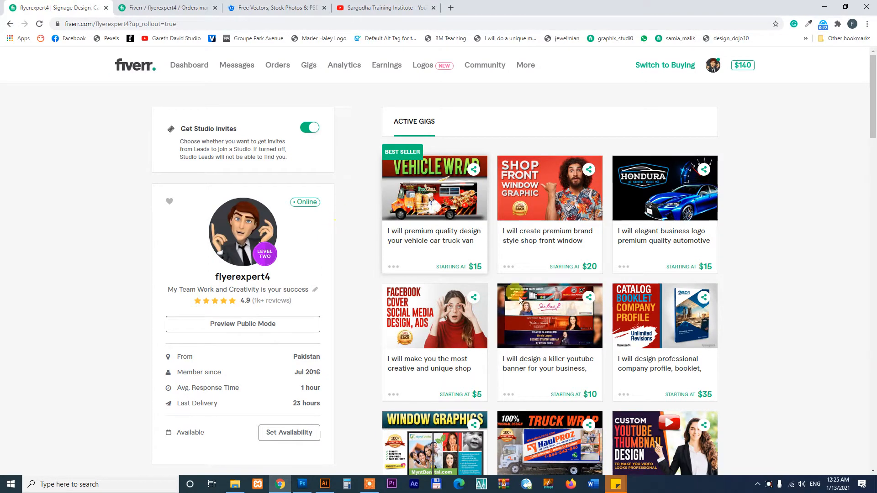
pyautogui.scroll(-7, 746, 313)
pyautogui.scroll(-4, 746, 312)
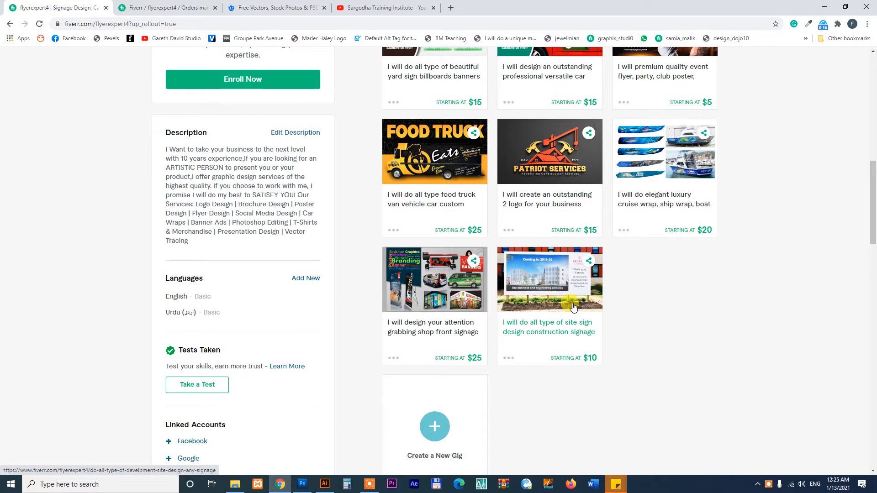
pyautogui.scroll(5, 739, 326)
pyautogui.scroll(5, 739, 326)
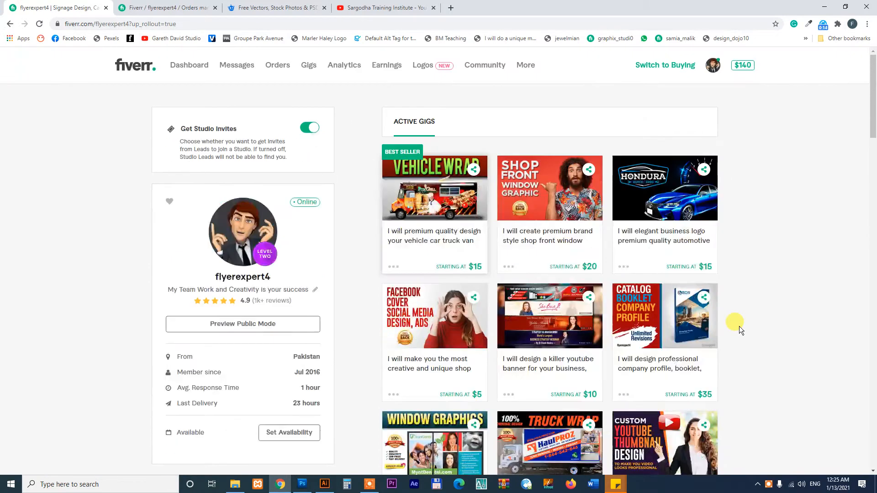
pyautogui.click(162, 8)
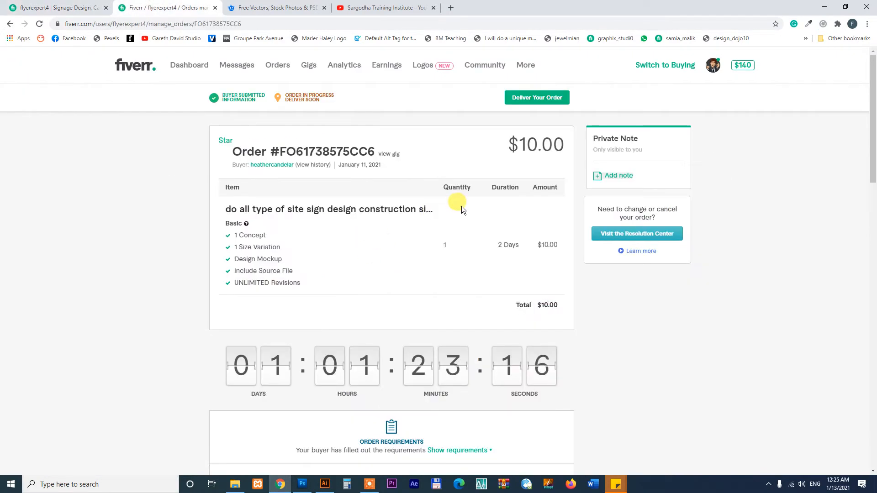
# Expand the buyer's order requirements and zoom Chrome to 125%
pyautogui.scroll(-6, 484, 224)
pyautogui.click(461, 178)
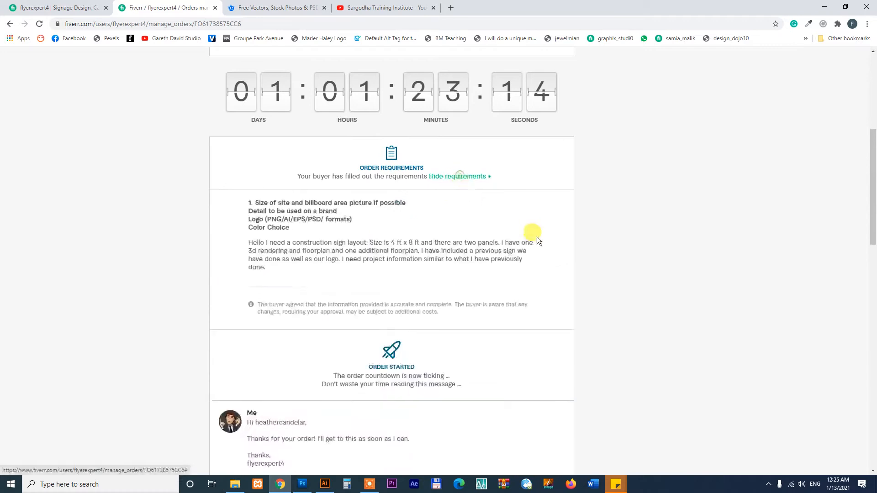
pyautogui.click(866, 24)
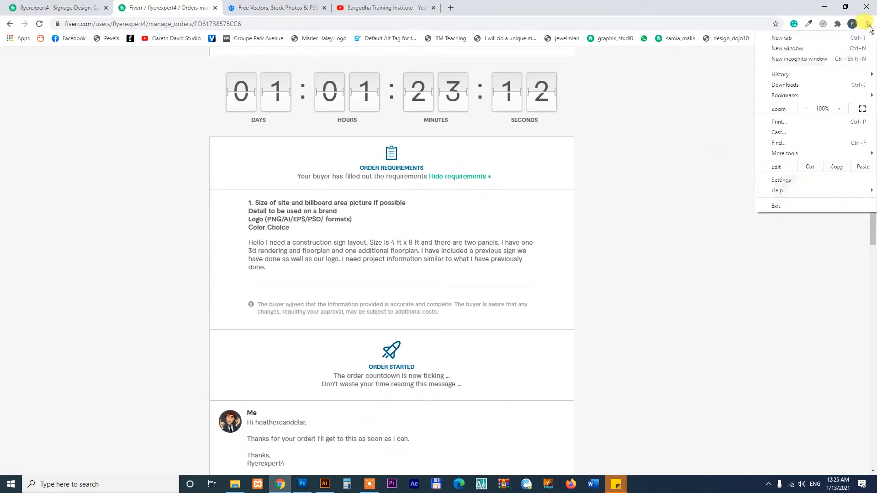
pyautogui.click(842, 108)
pyautogui.click(838, 108)
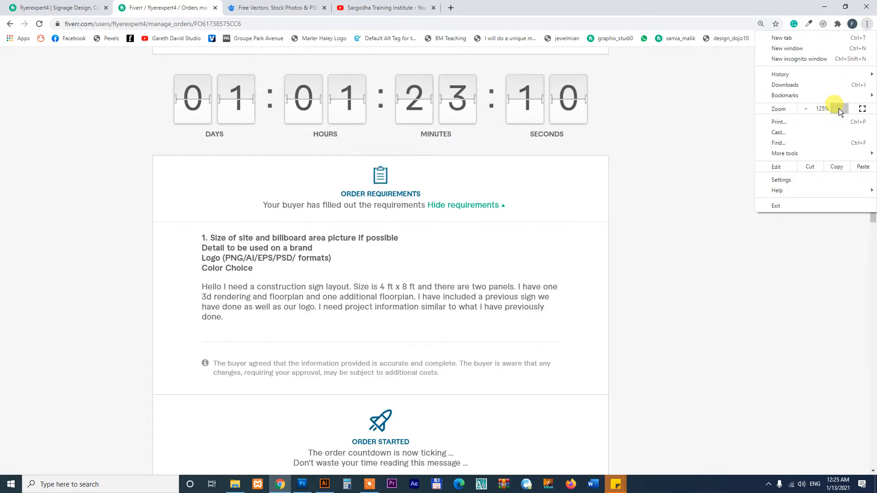
pyautogui.click(709, 281)
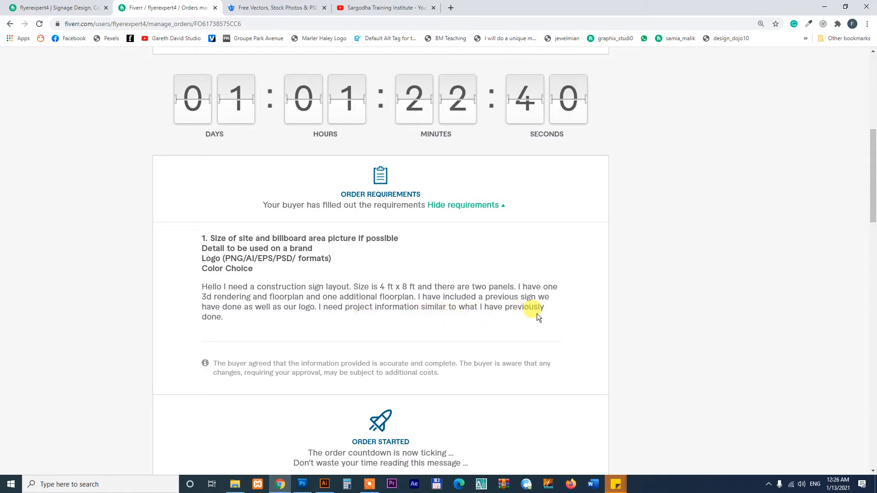
# Read the brief, highlighting the 4 ft x 8 ft sign size, and scroll to the seven attachments
pyautogui.scroll(-5, 599, 260)
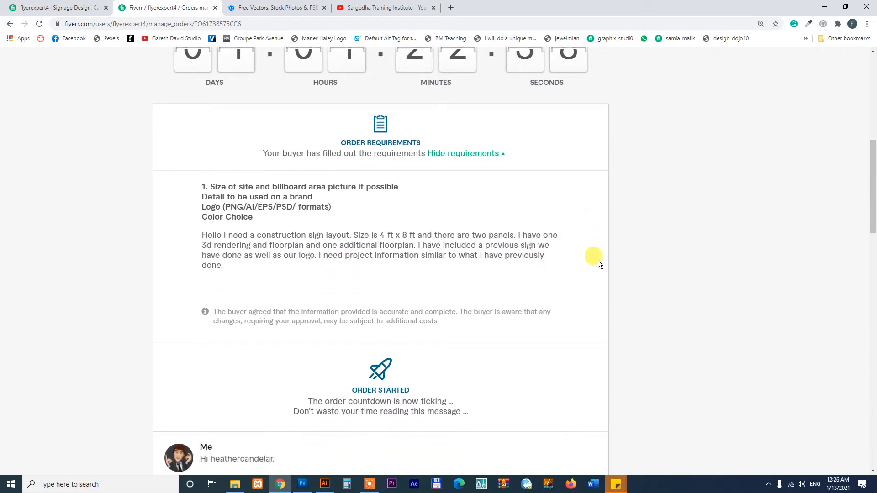
pyautogui.scroll(3, 617, 263)
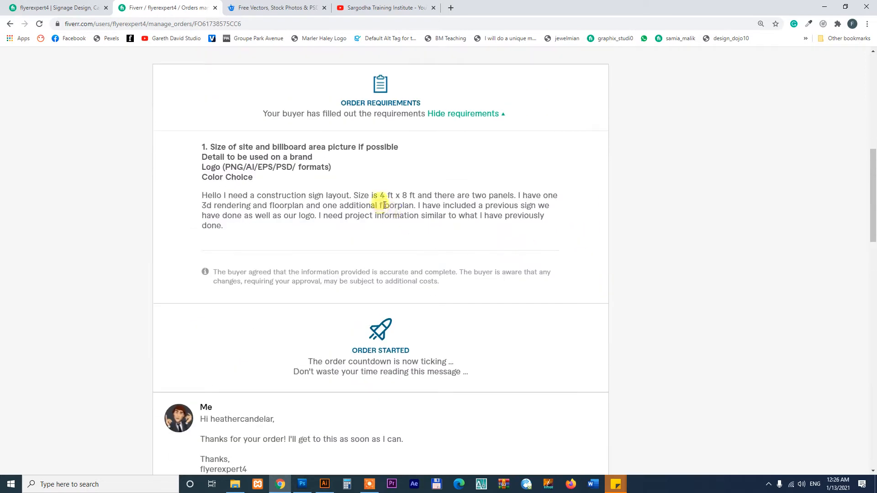
pyautogui.moveTo(380, 196); pyautogui.dragTo(421, 196)
pyautogui.click(432, 201)
pyautogui.scroll(-10, 621, 295)
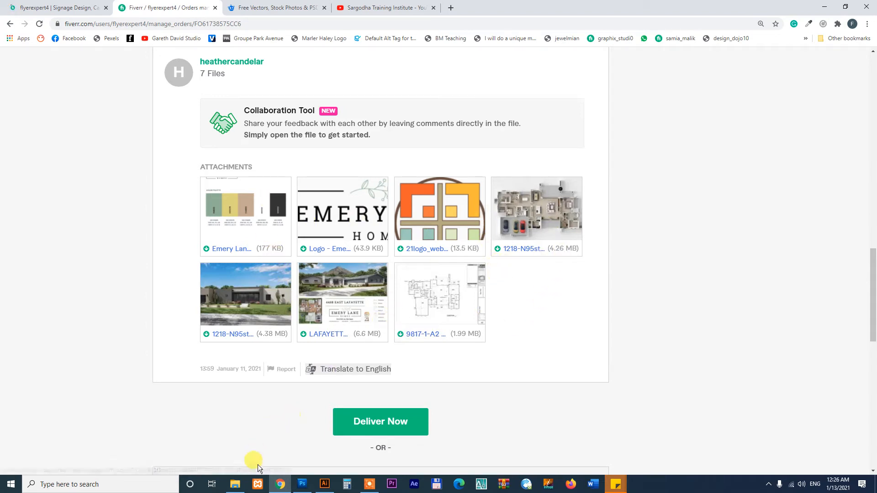
pyautogui.click(235, 484)
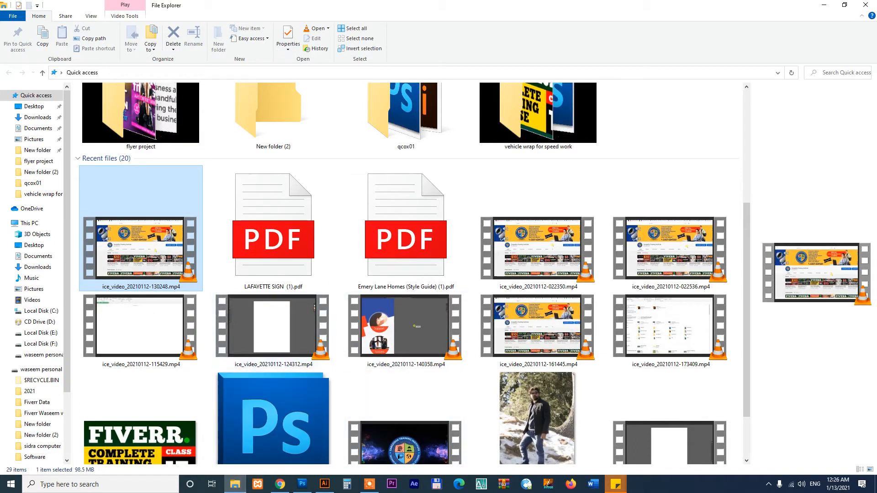
# Open the client's folder under Local Disk (E:) > 2020 Fiverr > FlyerExpert4
pyautogui.click(42, 333)
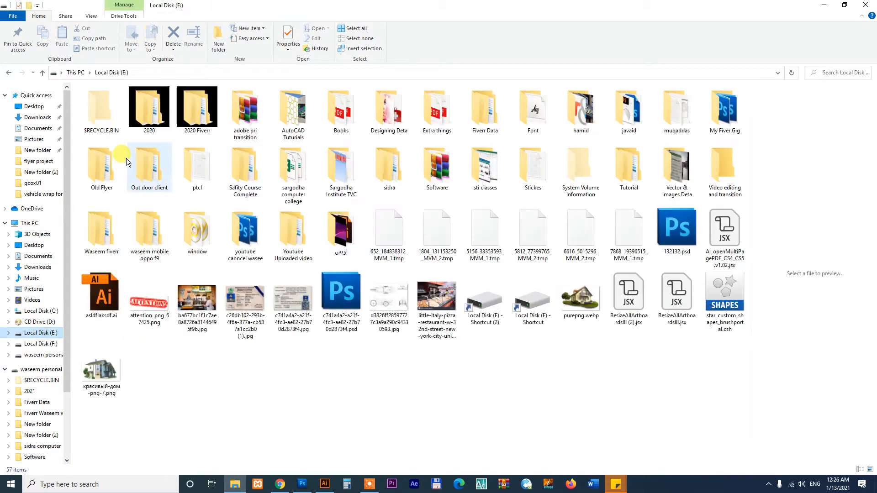
pyautogui.doubleClick(191, 111)
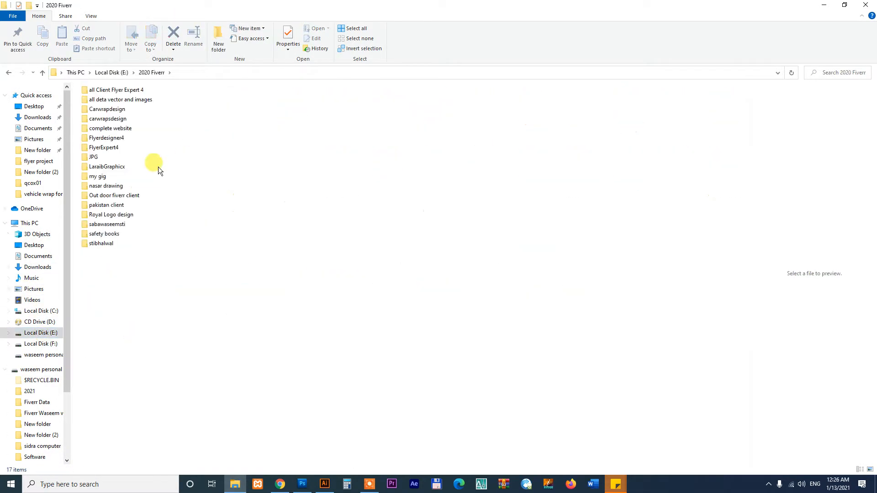
pyautogui.doubleClick(114, 151)
pyautogui.doubleClick(145, 144)
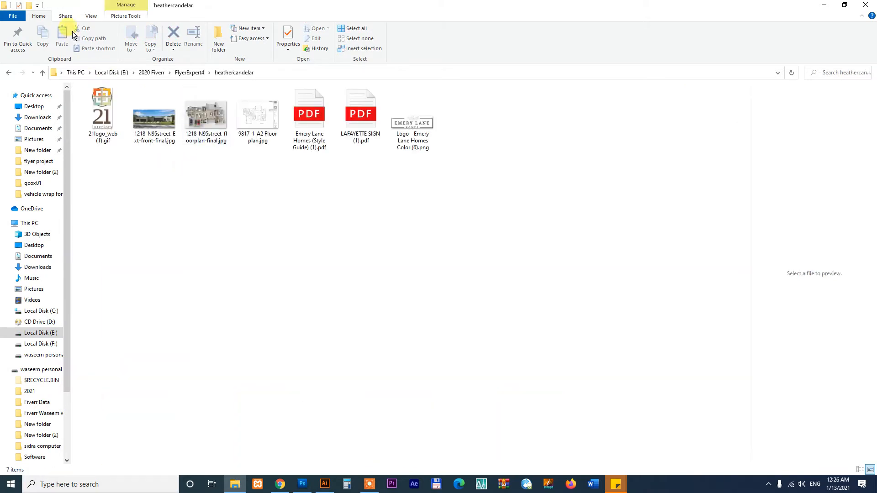
# Show the files as extra large icons and open the Emery Lane Homes style guide PDF
pyautogui.click(90, 16)
pyautogui.click(93, 29)
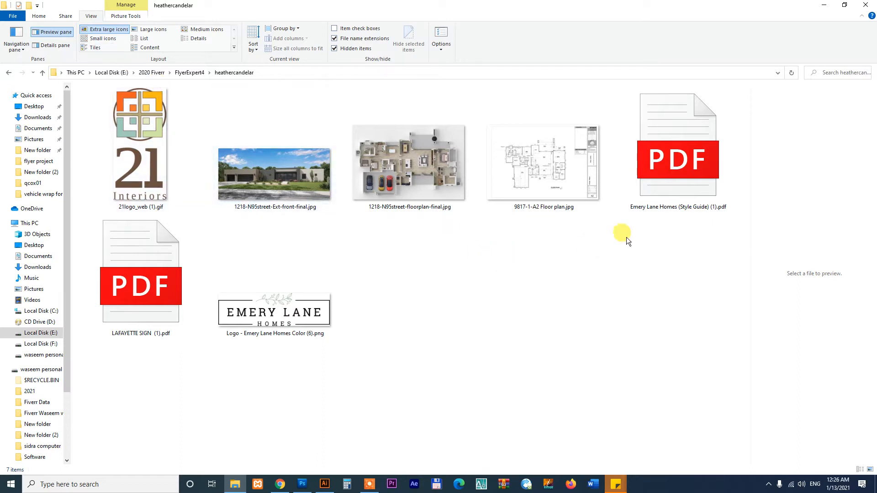
pyautogui.click(676, 177)
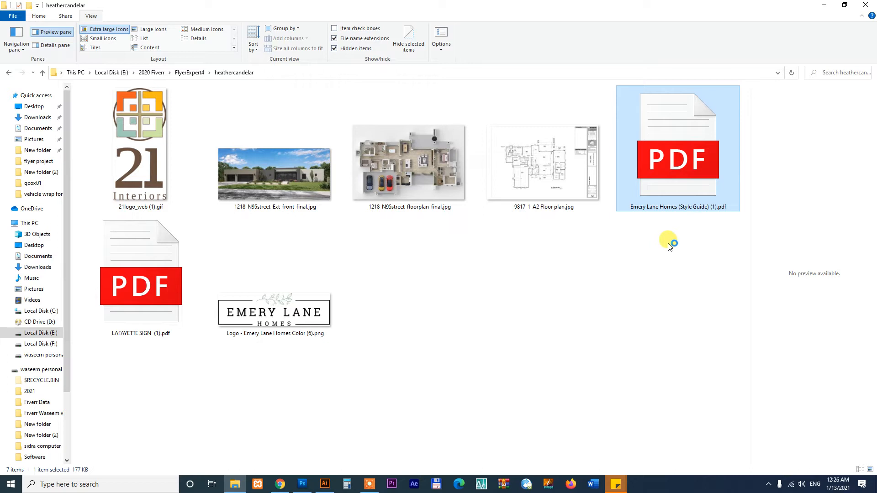
pyautogui.rightClick(676, 173)
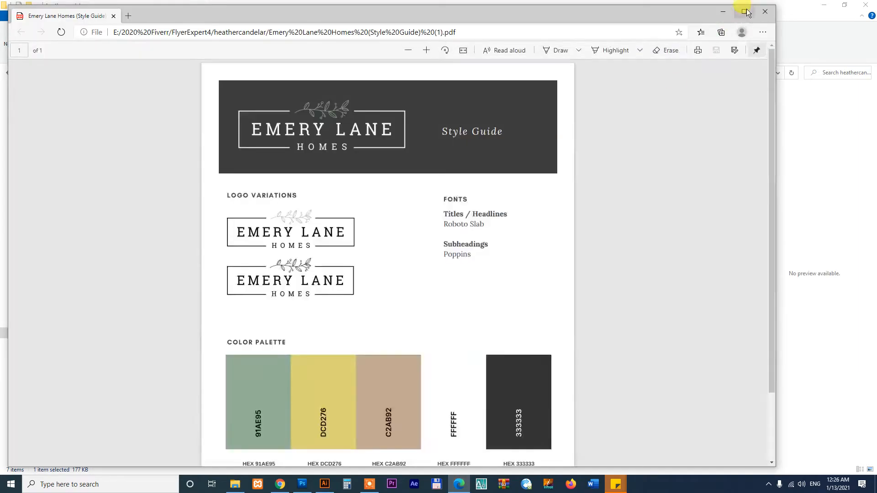
# Maximize Edge and scroll through the Emery Lane Homes style guide
pyautogui.click(744, 12)
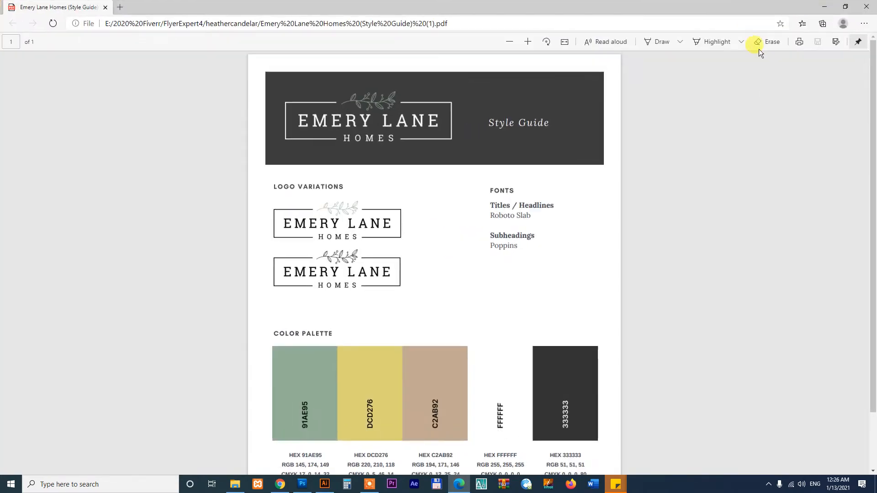
pyautogui.moveTo(874, 121); pyautogui.dragTo(867, 235)
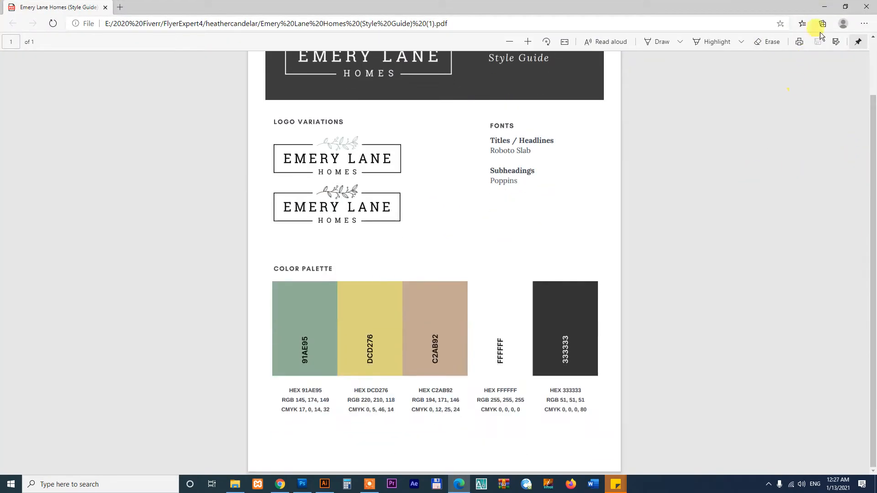
pyautogui.click(824, 6)
# Open LAFAYETTE SIGN (1).pdf in Edge and scroll through the sample sign
pyautogui.rightClick(137, 282)
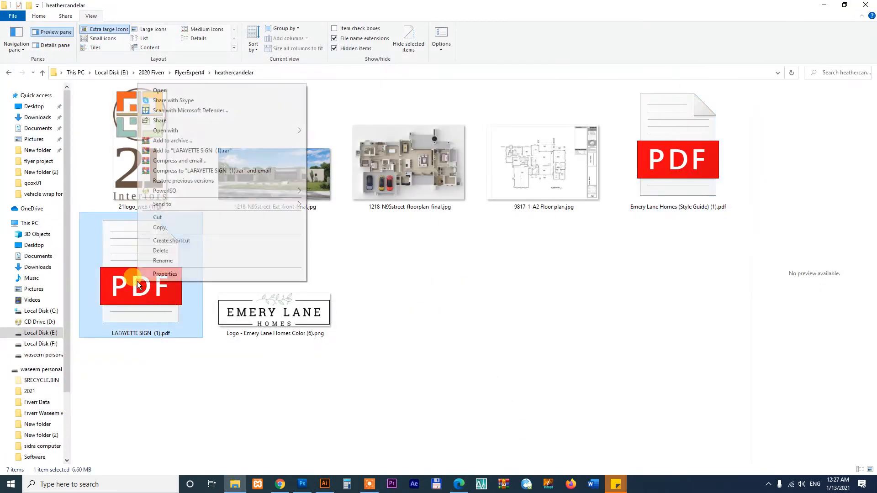
pyautogui.click(164, 90)
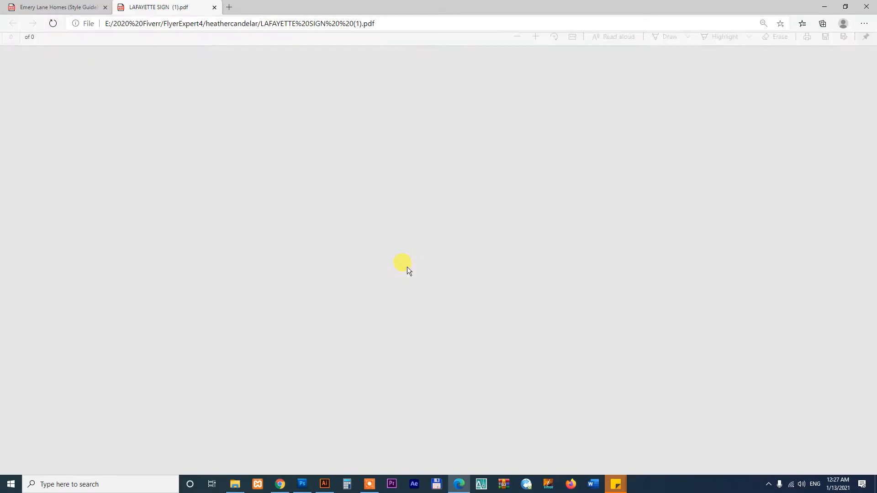
pyautogui.moveTo(870, 169); pyautogui.dragTo(870, 328)
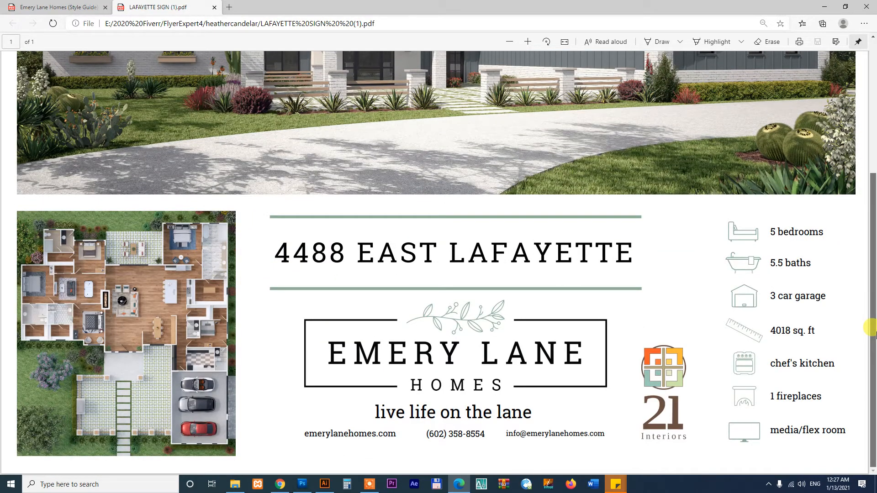
pyautogui.moveTo(873, 332); pyautogui.dragTo(871, 233)
# Preview the 21 Interiors logo, house front render, 3D floorplan and 9817-1-A2 floor plan images
pyautogui.click(827, 9)
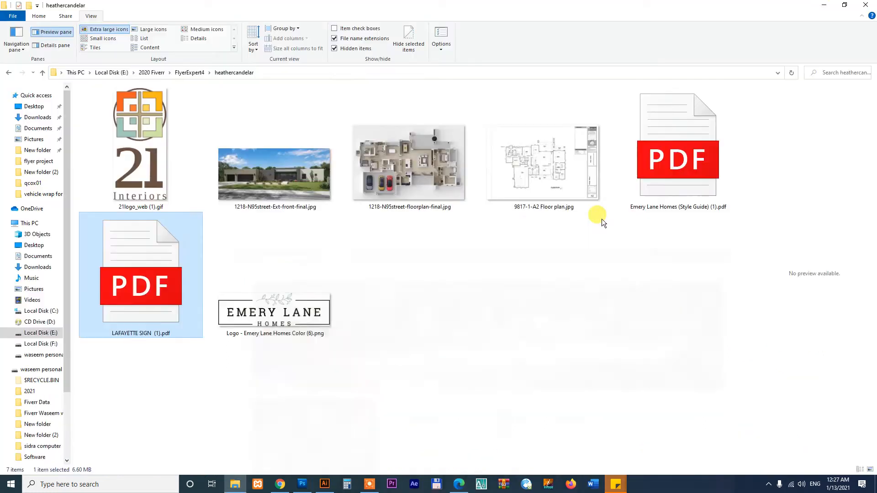
pyautogui.click(130, 173)
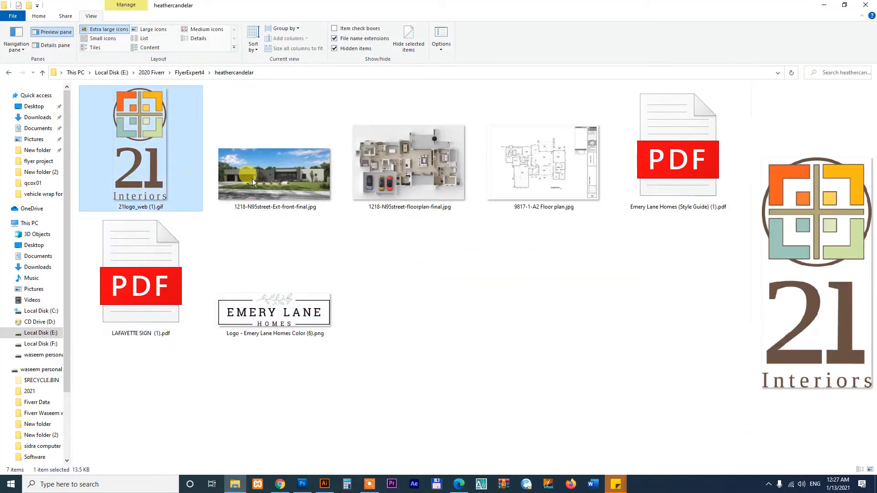
pyautogui.click(265, 179)
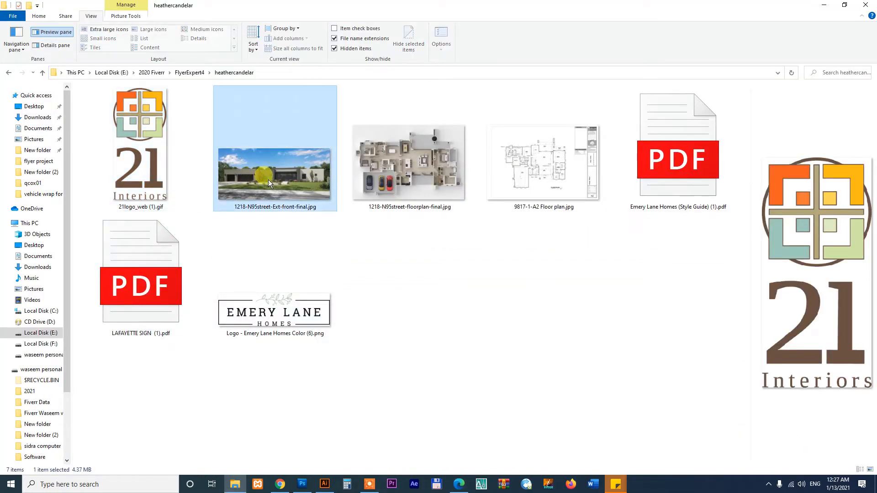
pyautogui.click(435, 167)
pyautogui.click(547, 173)
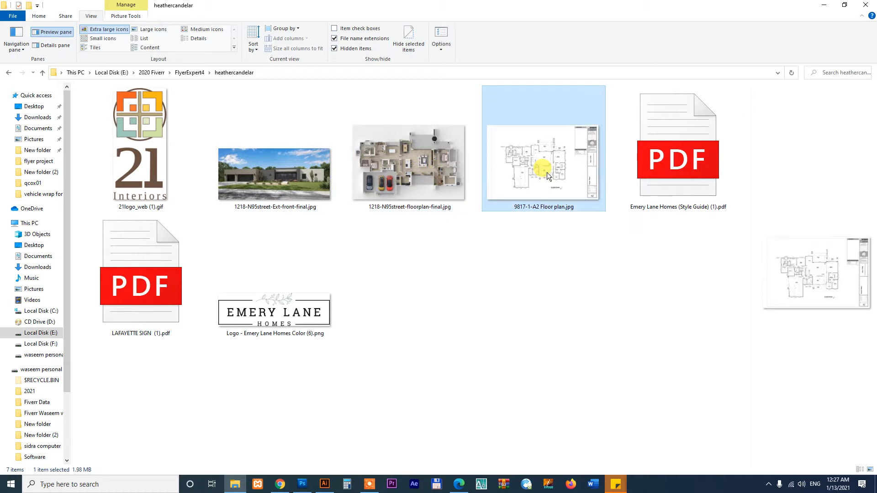
pyautogui.click(456, 253)
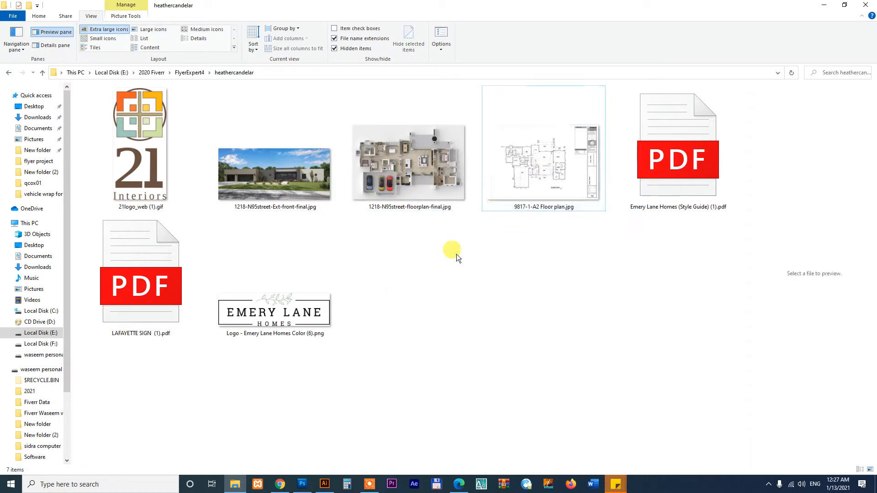
pyautogui.click(324, 484)
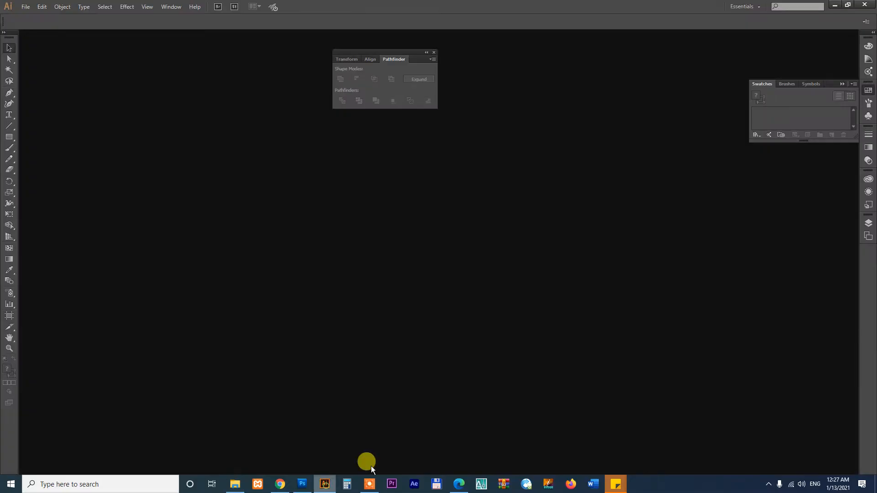
# Close the unneeded shape-combining panel and start a new document
pyautogui.click(433, 53)
pyautogui.click(25, 6)
pyautogui.click(369, 139)
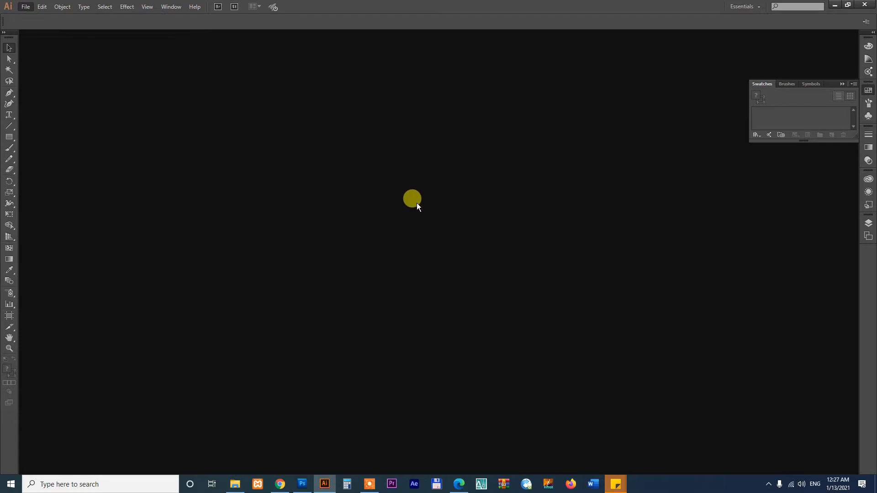
# Recheck the client's 4 ft × 8 ft size in the browser before choosing document units
pyautogui.click(280, 484)
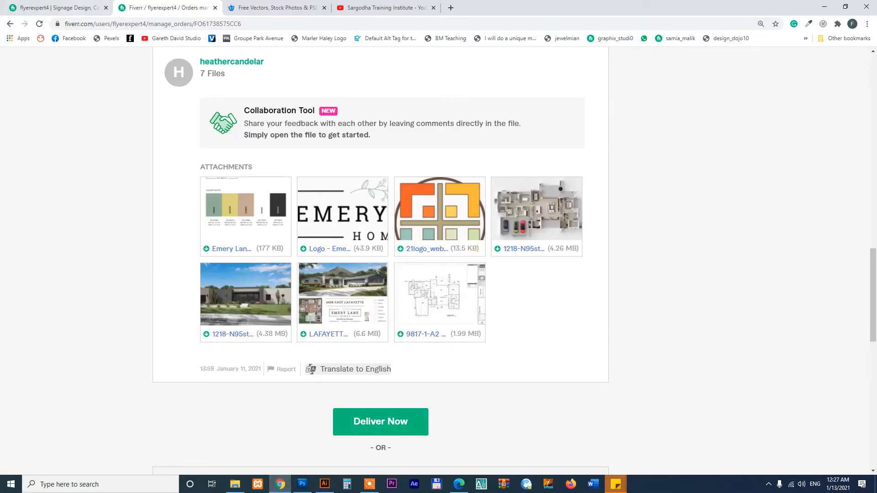
pyautogui.moveTo(871, 302); pyautogui.dragTo(856, 195)
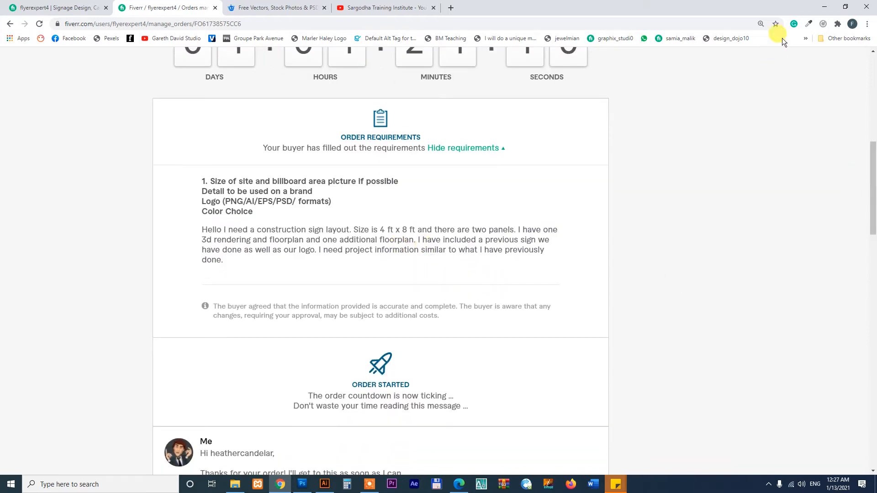
pyautogui.hotkey('alt', 'Tab')
pyautogui.click(531, 233)
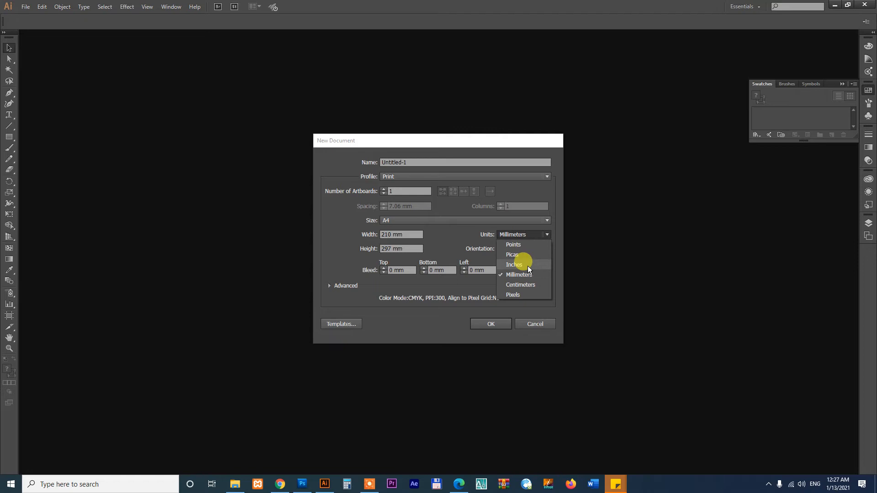
# Set units to Inches and raster effects to Screen (72 ppi)
pyautogui.click(528, 266)
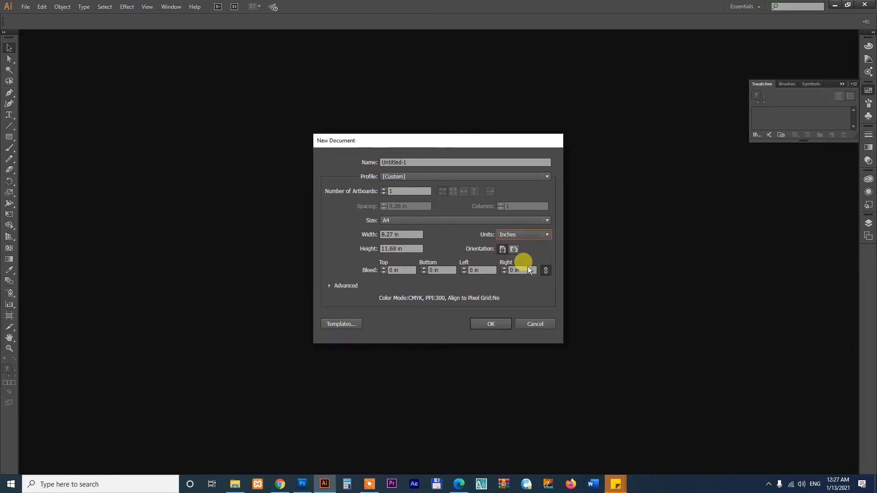
pyautogui.click(342, 325)
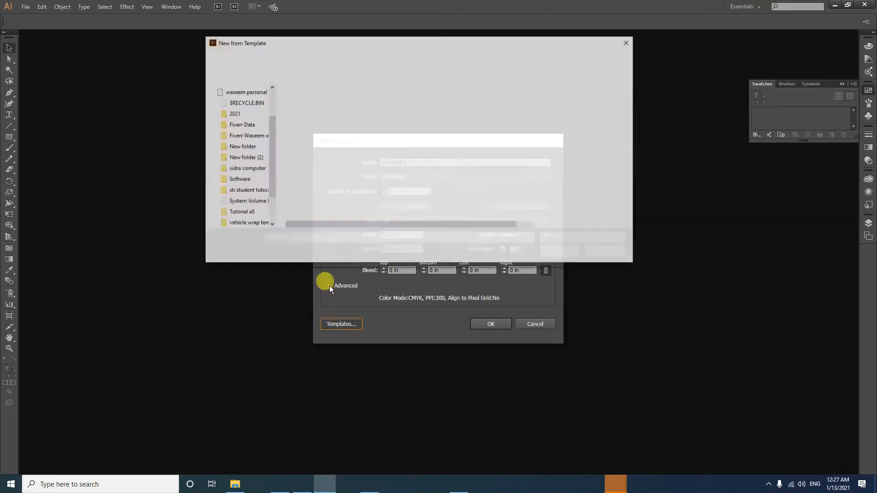
pyautogui.press('Escape')
pyautogui.click(329, 286)
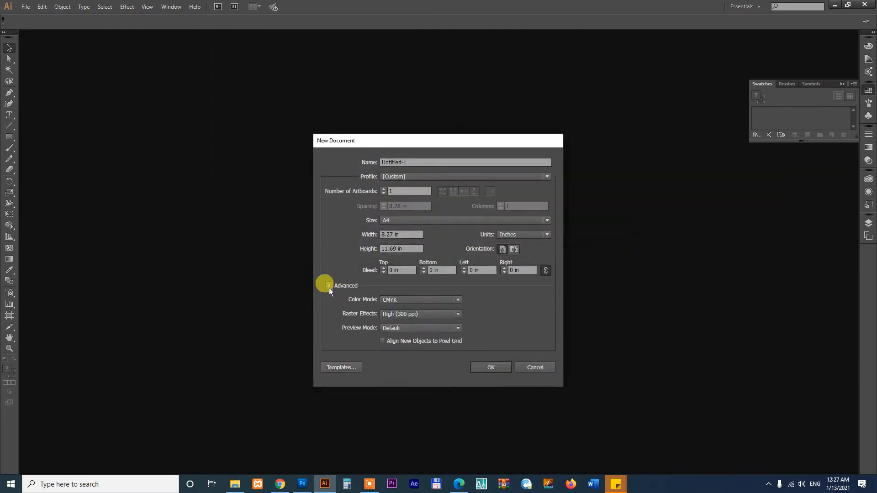
pyautogui.click(406, 313)
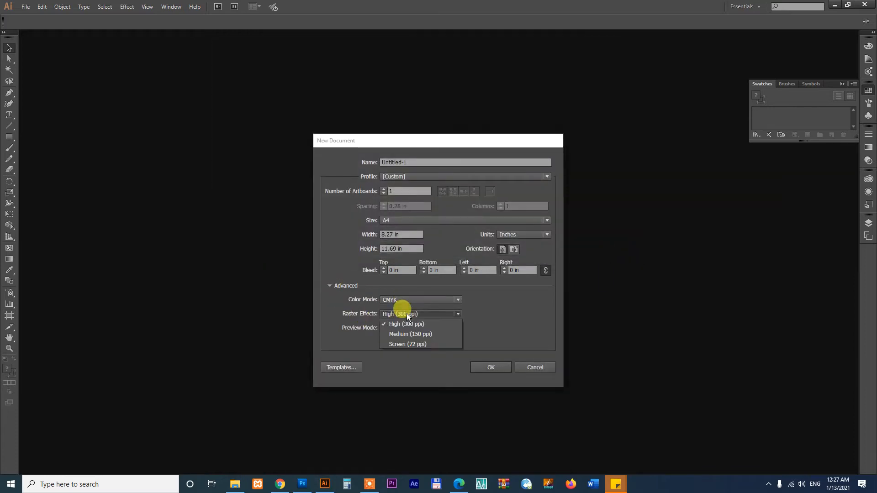
pyautogui.click(412, 343)
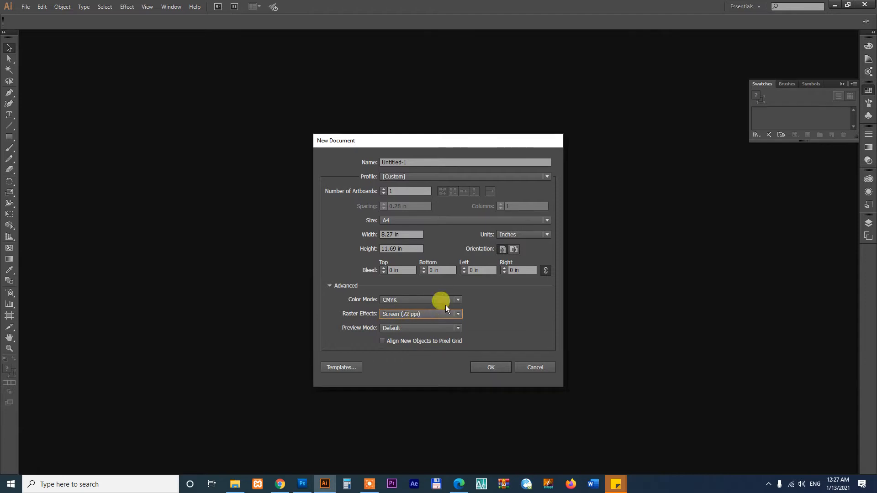
pyautogui.click(412, 315)
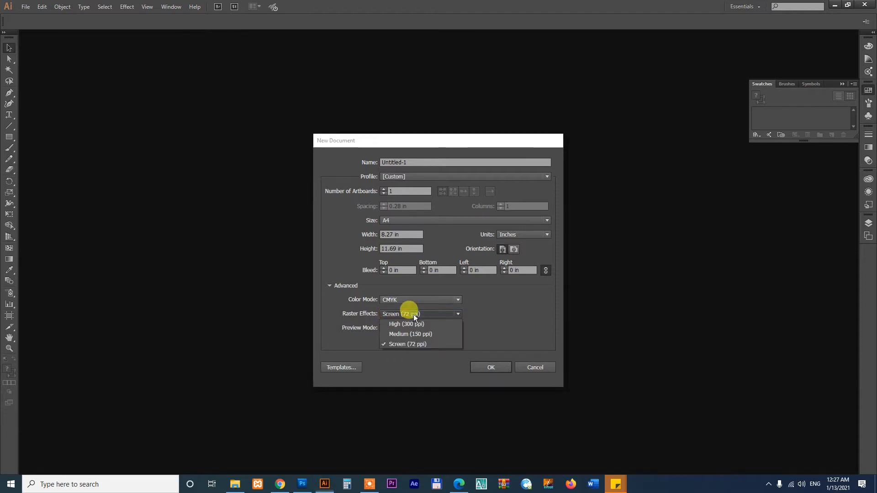
pyautogui.click(412, 343)
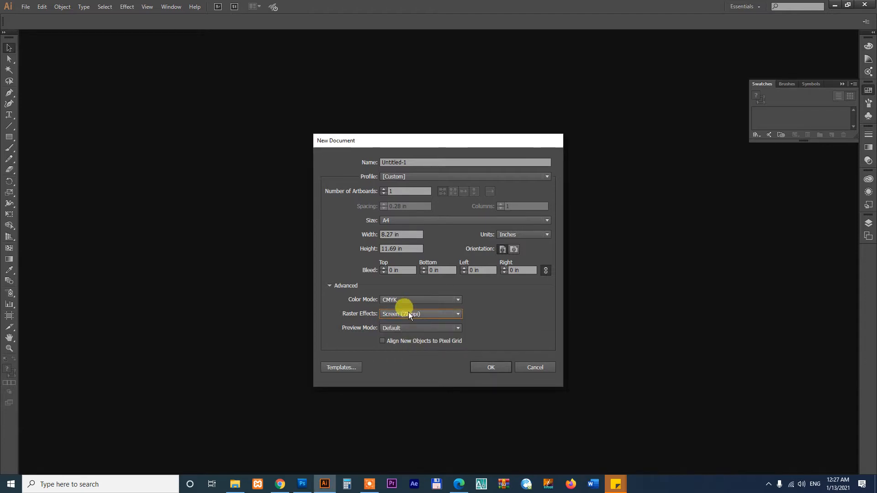
# Set the document size to width 96 in and height 48 in
pyautogui.click(393, 234)
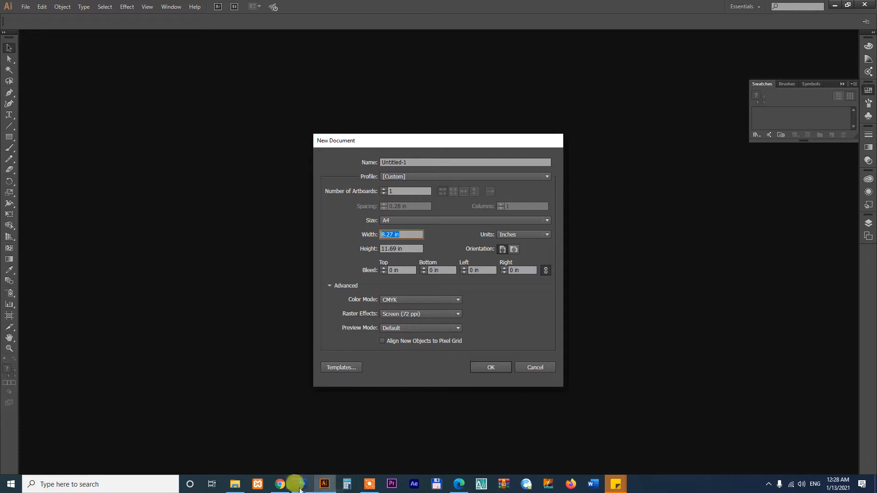
pyautogui.click(281, 485)
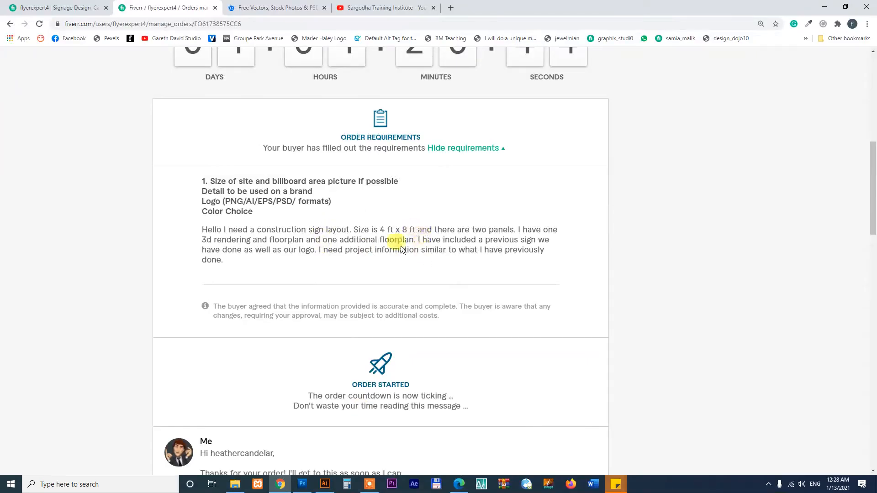
pyautogui.click(323, 485)
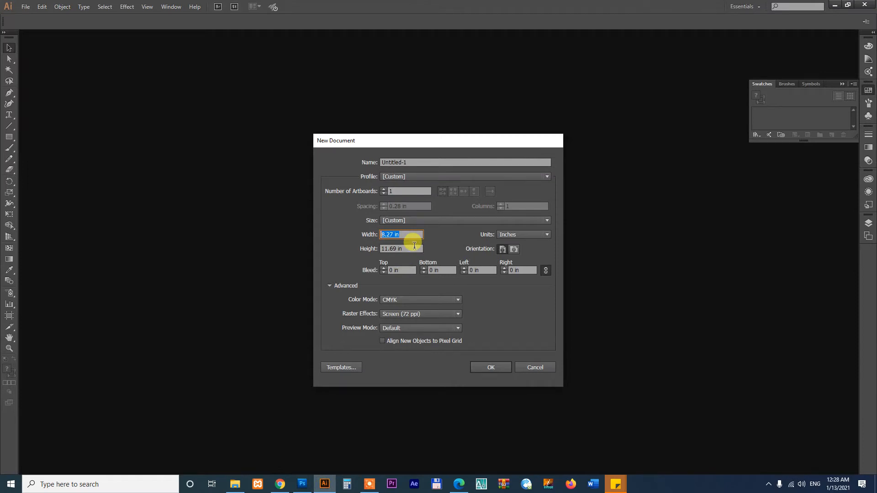
pyautogui.write('96')
pyautogui.press('Tab')
pyautogui.write('48')
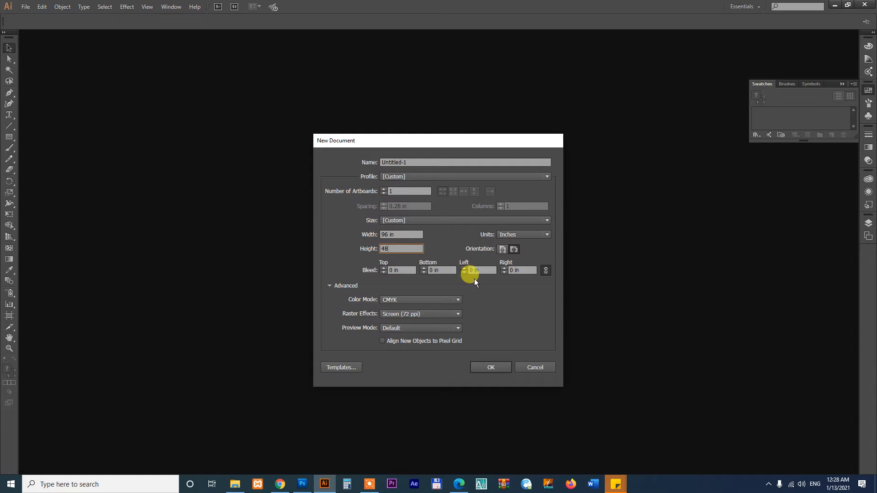
# Keep CMYK colour mode and create the 96 × 48 in document
pyautogui.click(438, 299)
pyautogui.click(437, 319)
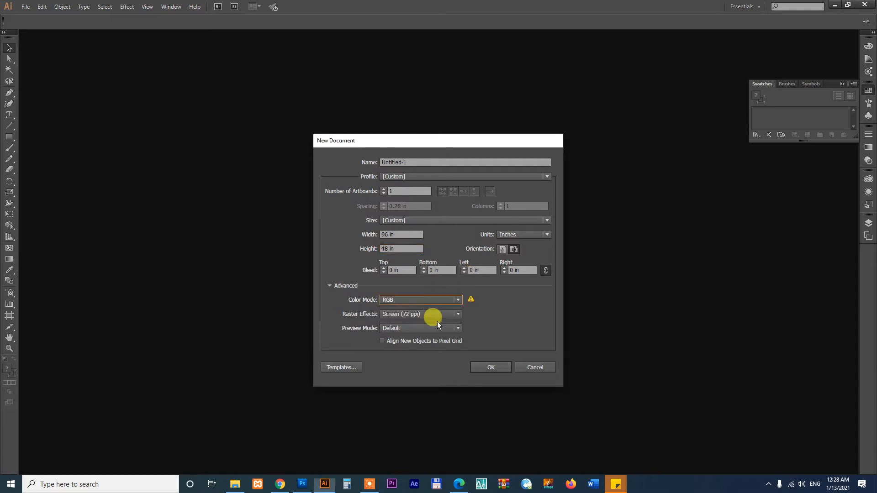
pyautogui.click(432, 300)
pyautogui.click(433, 309)
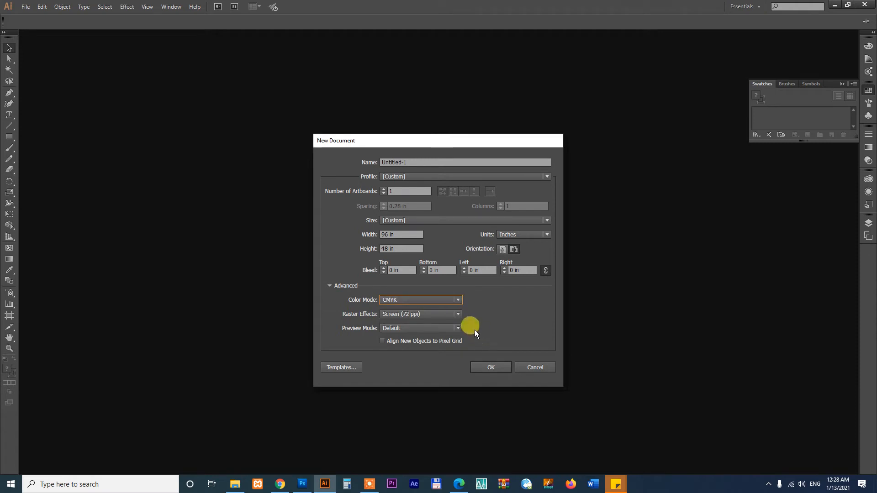
pyautogui.click(487, 367)
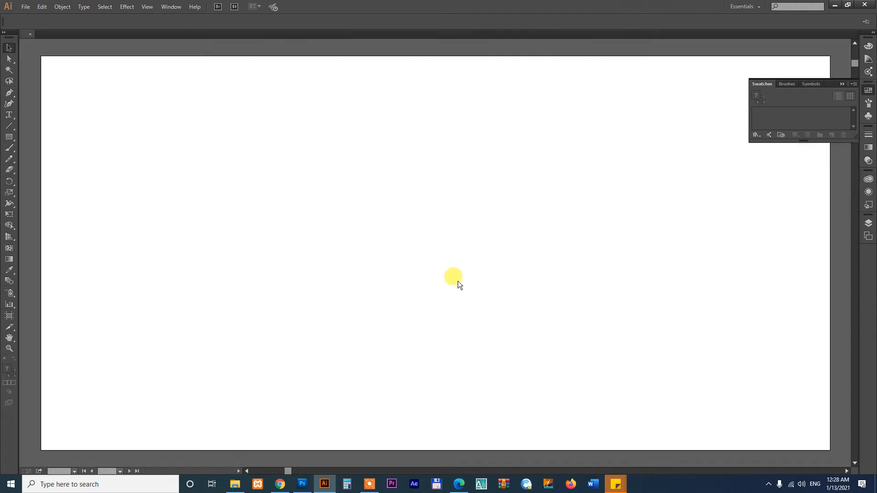
# Drag the 21 Interiors logo GIF from the client folder onto the artboard, right of centre
pyautogui.press('space')
pyautogui.moveTo(494, 276); pyautogui.dragTo(496, 268)
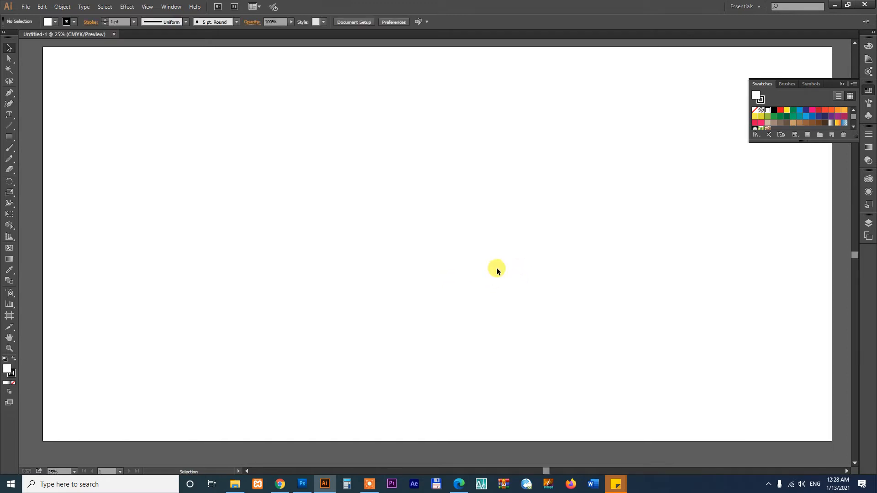
pyautogui.moveTo(508, 227); pyautogui.dragTo(508, 231)
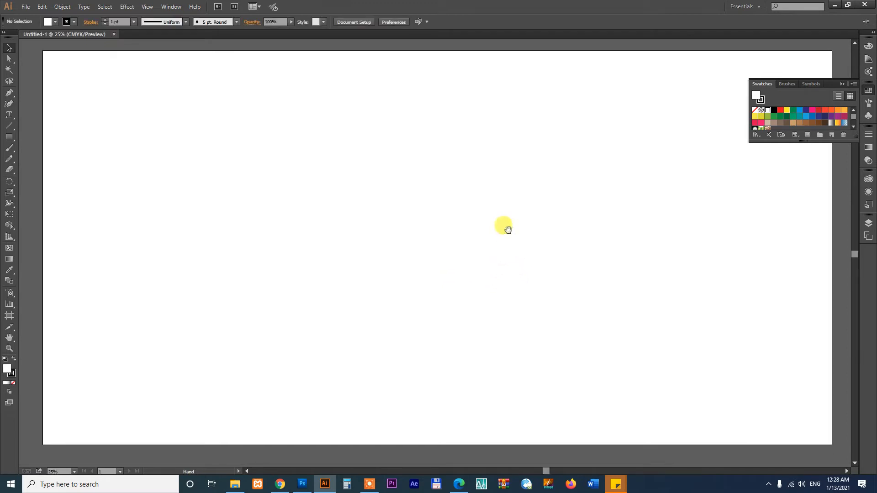
pyautogui.click(234, 483)
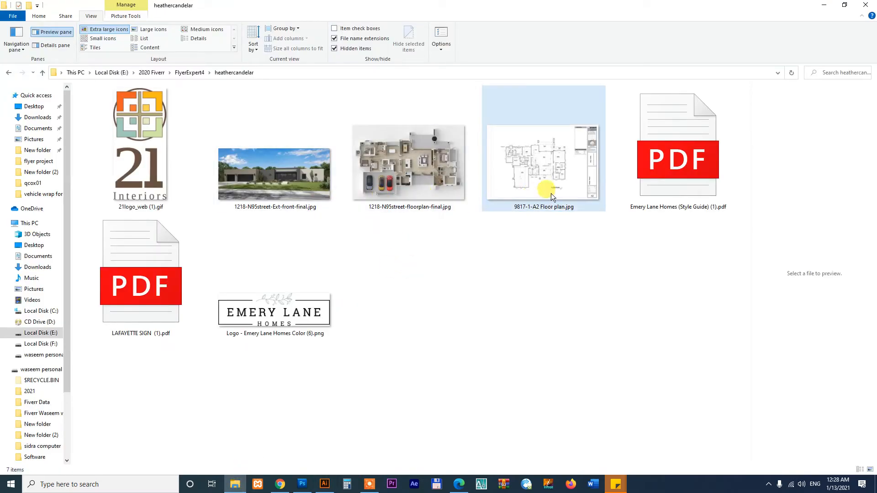
pyautogui.moveTo(139, 185); pyautogui.dragTo(638, 298)
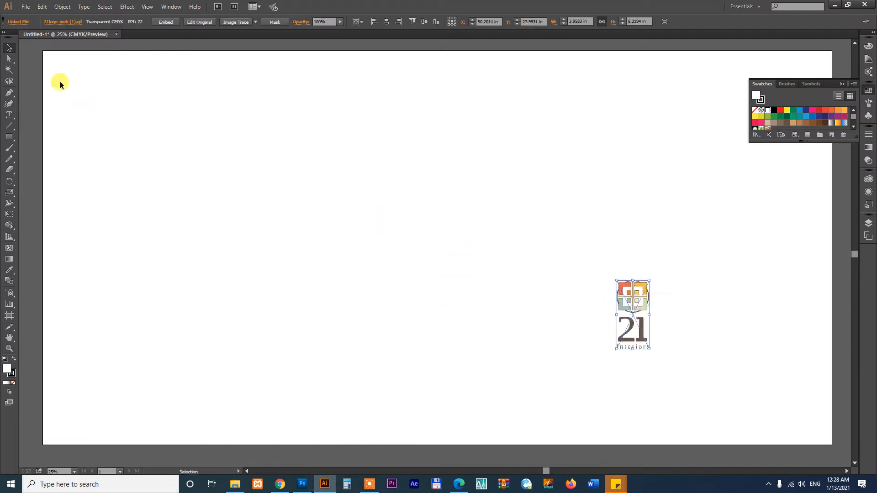
pyautogui.click(29, 8)
# Save the document as 'site design.ai' in E:\2020 Fiverr\FlyerExpert4's client folder
pyautogui.click(43, 101)
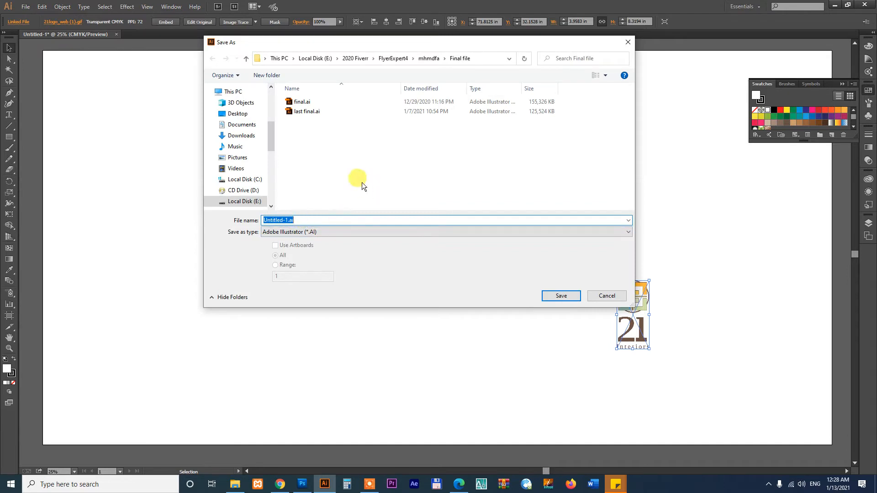
pyautogui.click(244, 201)
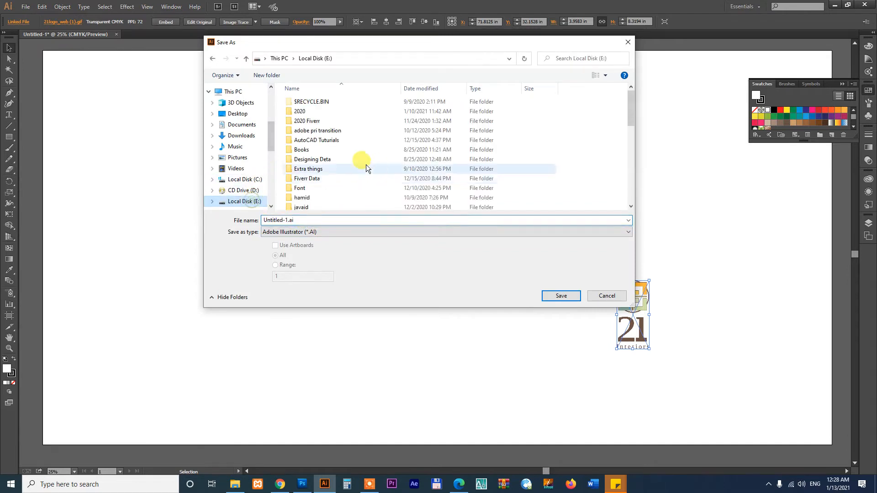
pyautogui.doubleClick(309, 121)
pyautogui.doubleClick(316, 159)
pyautogui.doubleClick(318, 127)
pyautogui.click(306, 218)
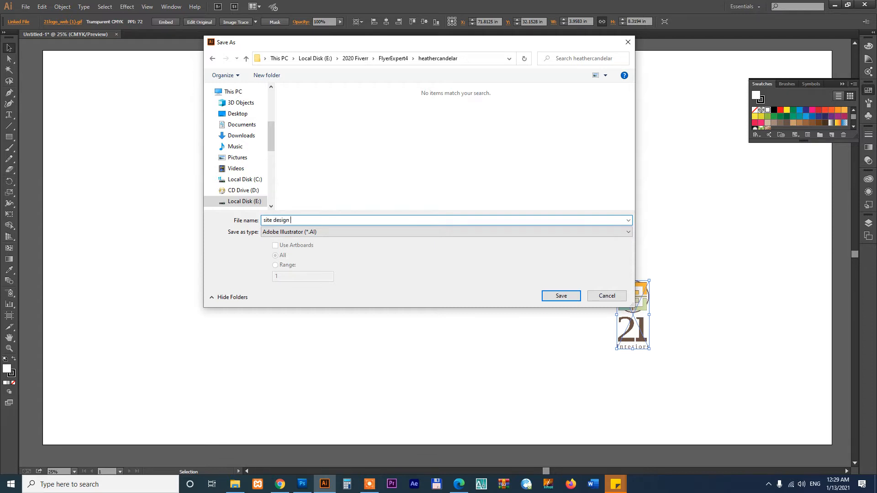
pyautogui.click(558, 295)
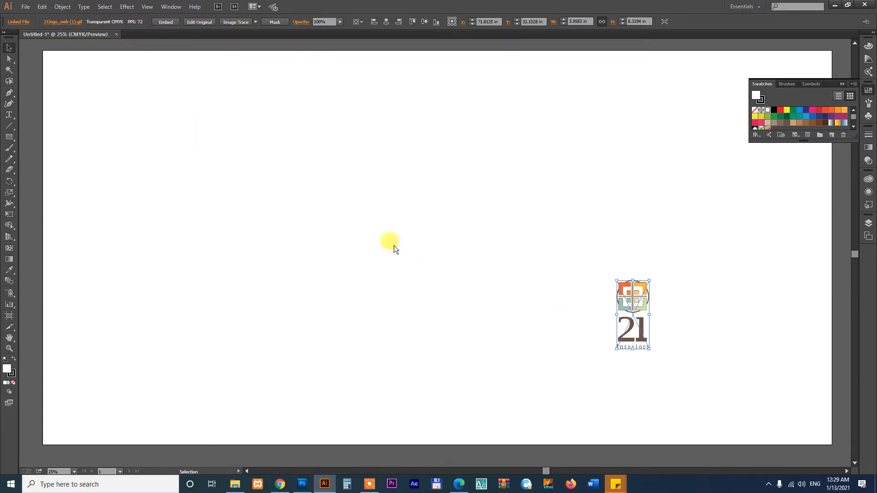
# Accept the Illustrator save options and reopen the LAFAYETTE SIGN reference PDF
pyautogui.click(472, 364)
pyautogui.click(235, 484)
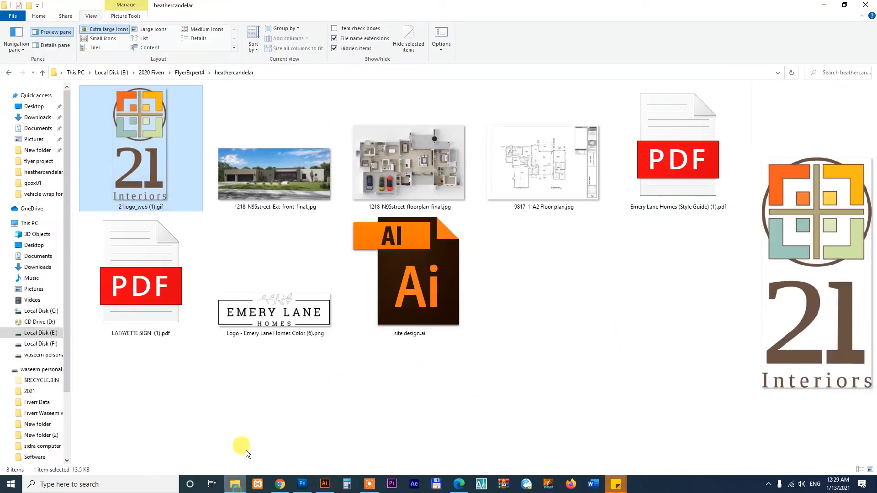
pyautogui.click(140, 292)
pyautogui.rightClick(140, 292)
pyautogui.click(161, 92)
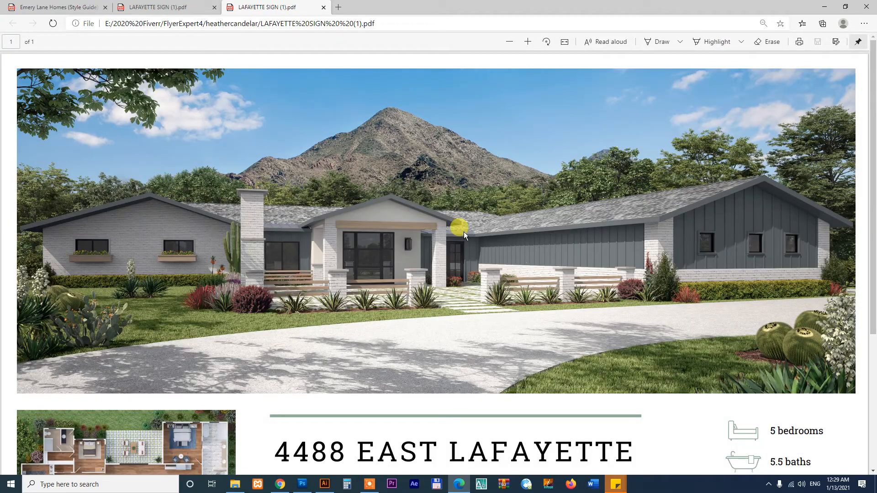
# Scroll through the LAFAYETTE sign, then preview the 1218-N95street-Ext-front-final.jpg house render
pyautogui.moveTo(870, 147); pyautogui.dragTo(873, 301)
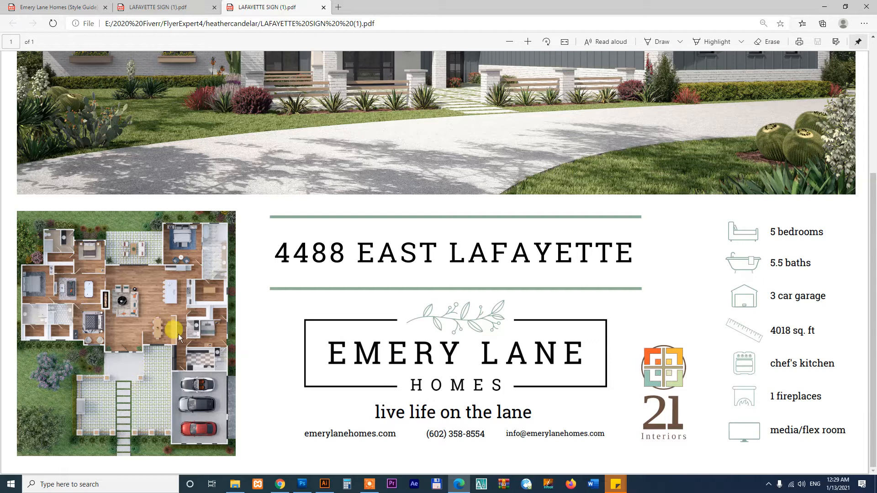
pyautogui.click(824, 7)
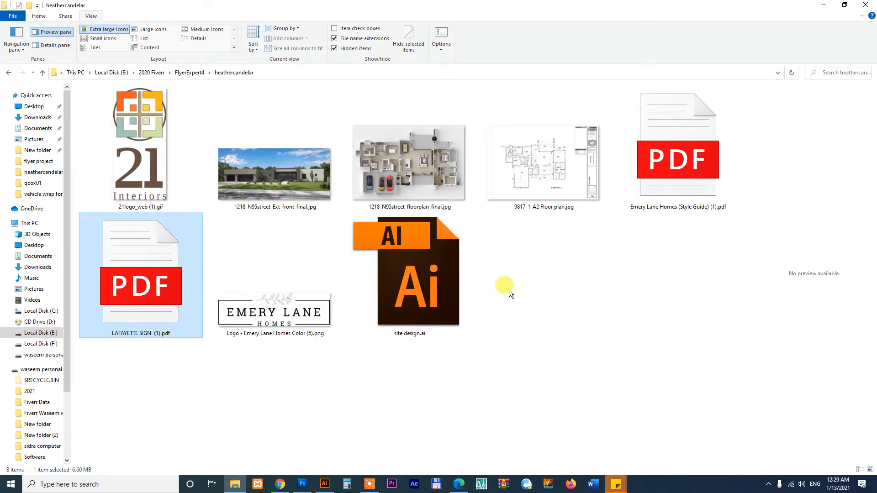
pyautogui.click(289, 192)
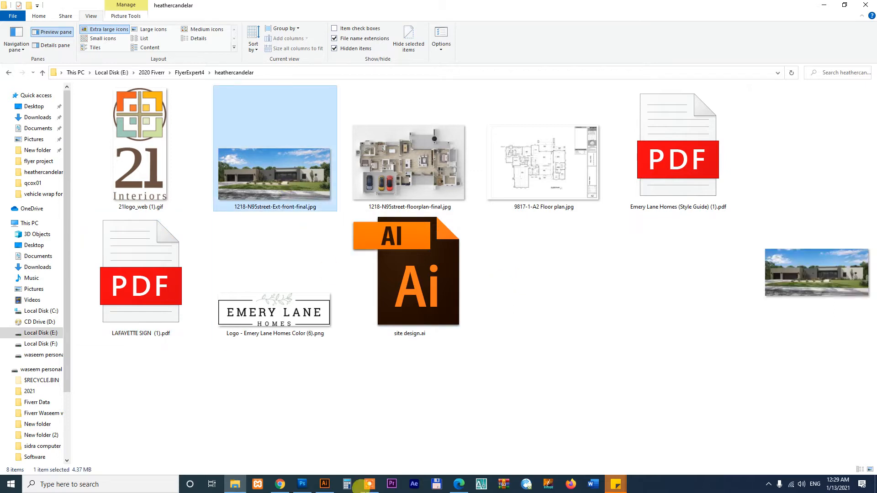
# Review the client's Fiverr order requirements, then sign in to Freepik in the next tab
pyautogui.click(279, 484)
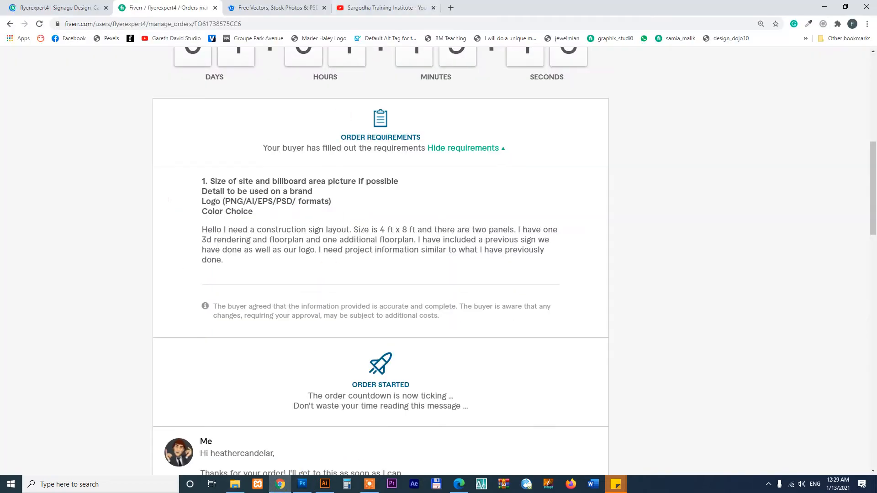
pyautogui.hotkey('ctrl', 'Tab')
pyautogui.click(725, 108)
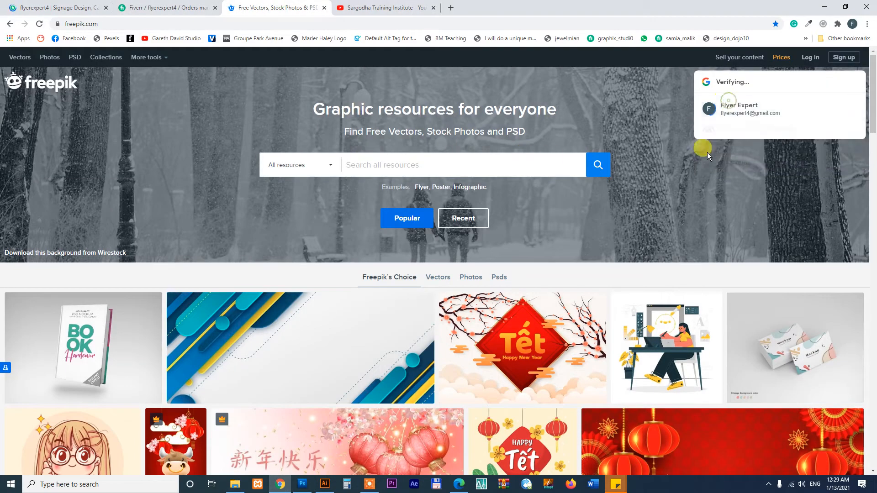
# Search Freepik for 'billboard' and scan the mockup results
pyautogui.click(525, 167)
pyautogui.write('bi')
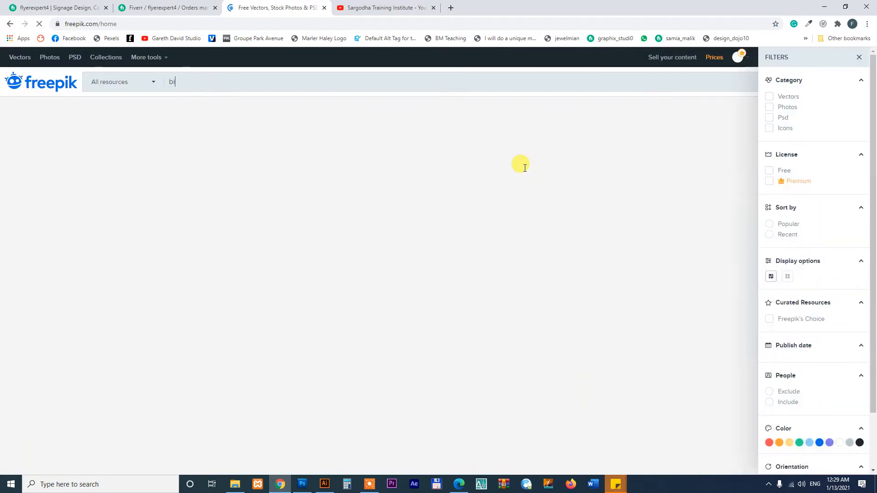
pyautogui.write('lboar')
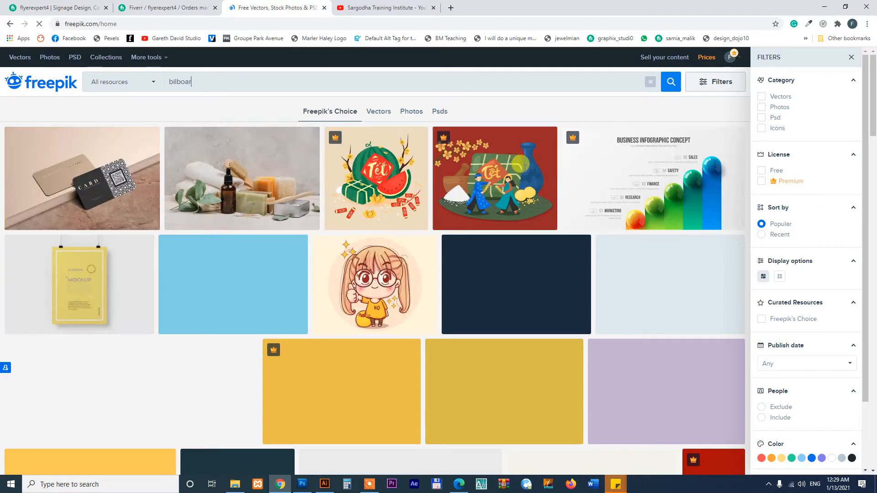
pyautogui.write('bo')
pyautogui.press('Return')
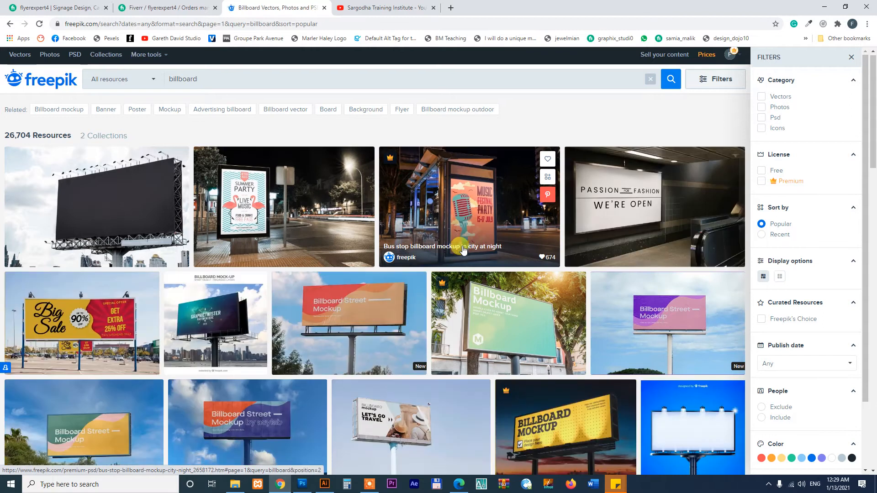
pyautogui.scroll(-9, 463, 250)
pyautogui.scroll(10, 463, 250)
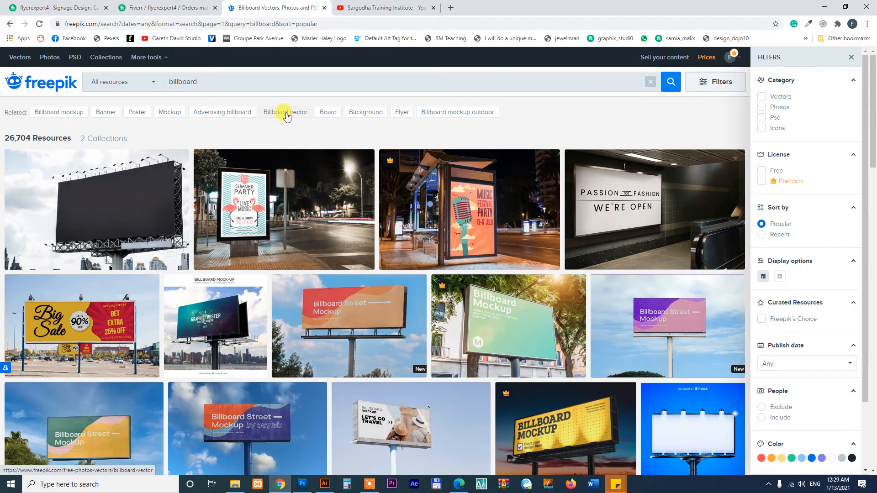
# Switch to the related Banner results and browse through the banner templates
pyautogui.click(103, 113)
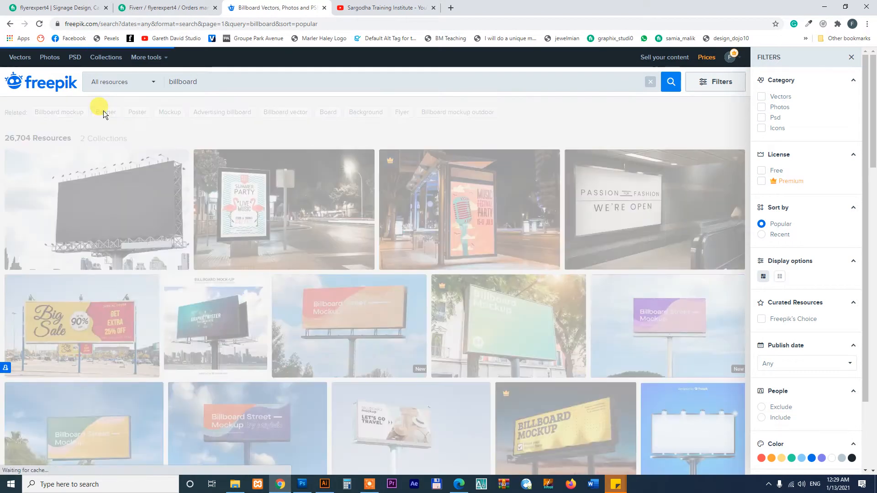
pyautogui.scroll(-3, 306, 284)
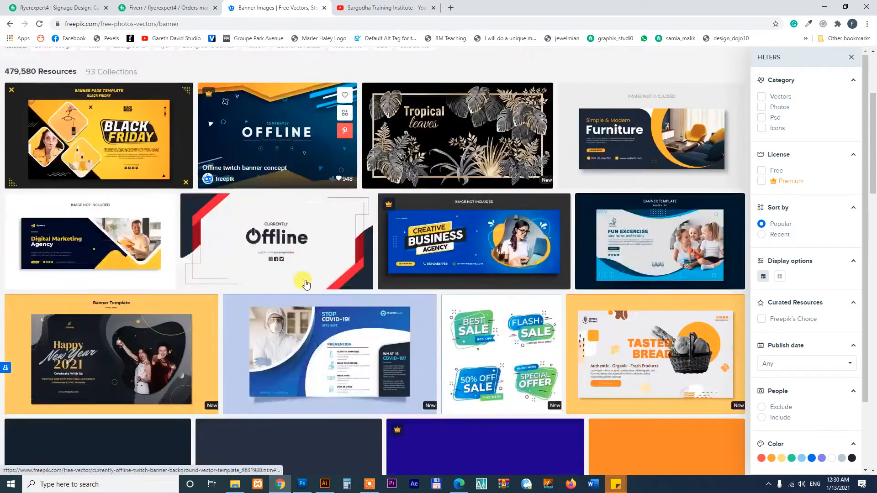
pyautogui.scroll(1, 306, 284)
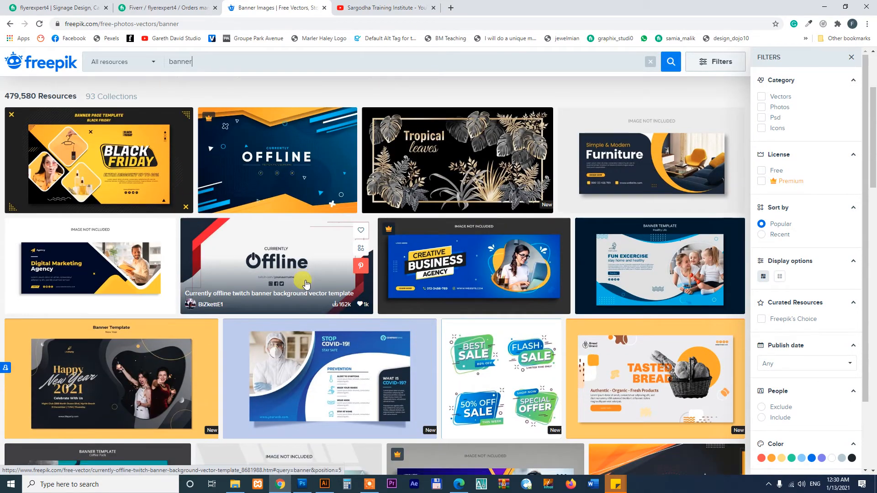
pyautogui.scroll(-5, 305, 283)
pyautogui.scroll(-5, 305, 280)
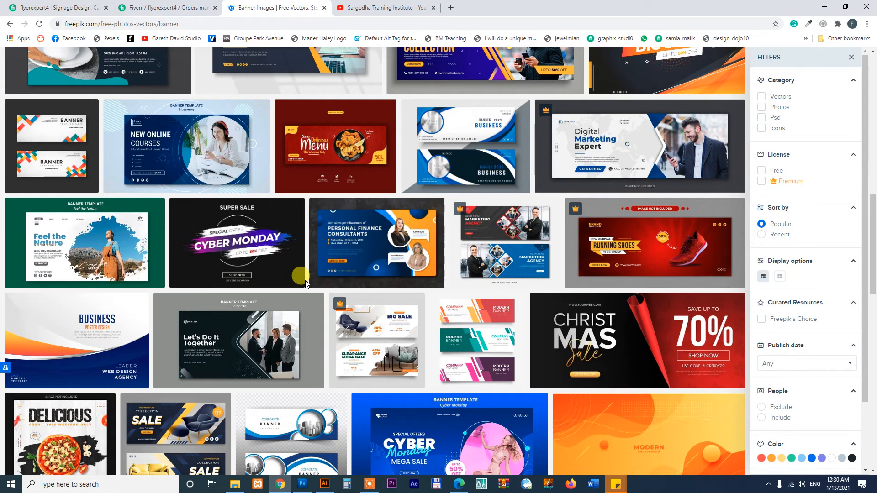
pyautogui.scroll(-5, 305, 281)
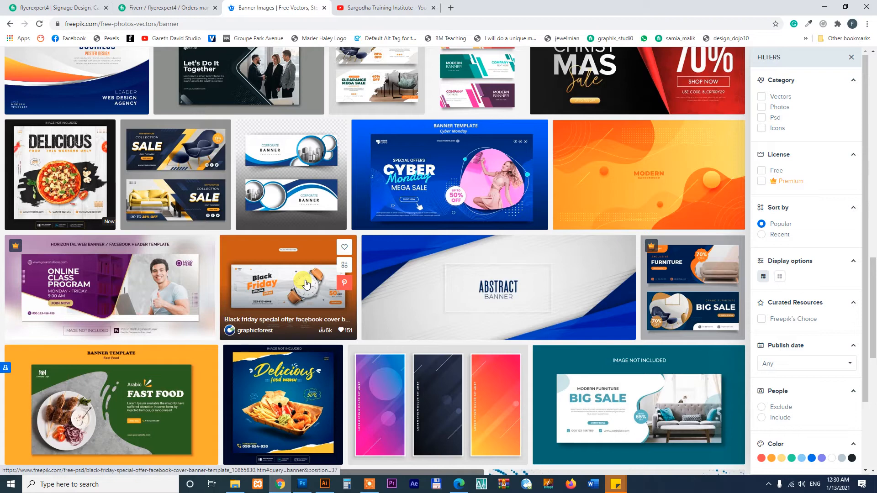
pyautogui.scroll(-4, 305, 283)
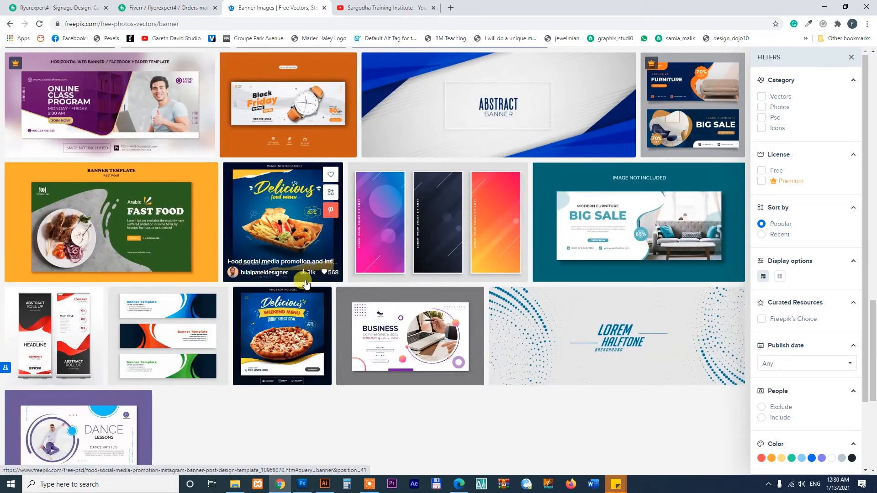
pyautogui.scroll(10, 327, 286)
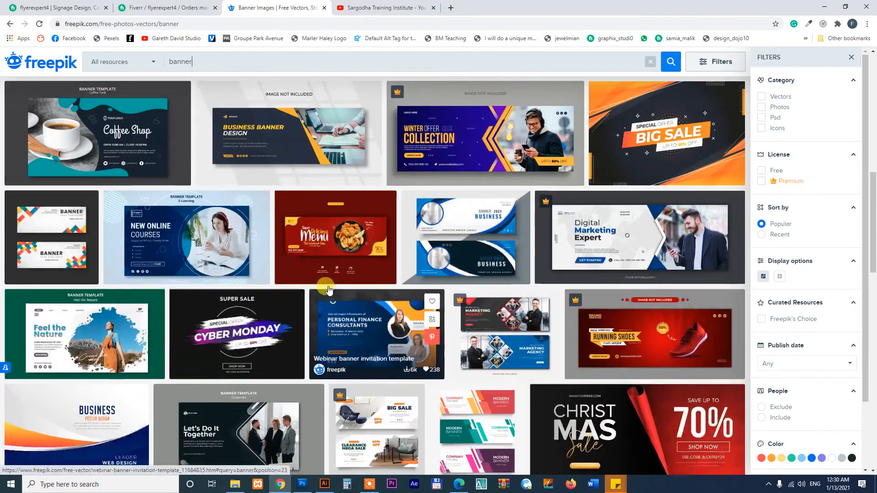
pyautogui.scroll(2, 328, 289)
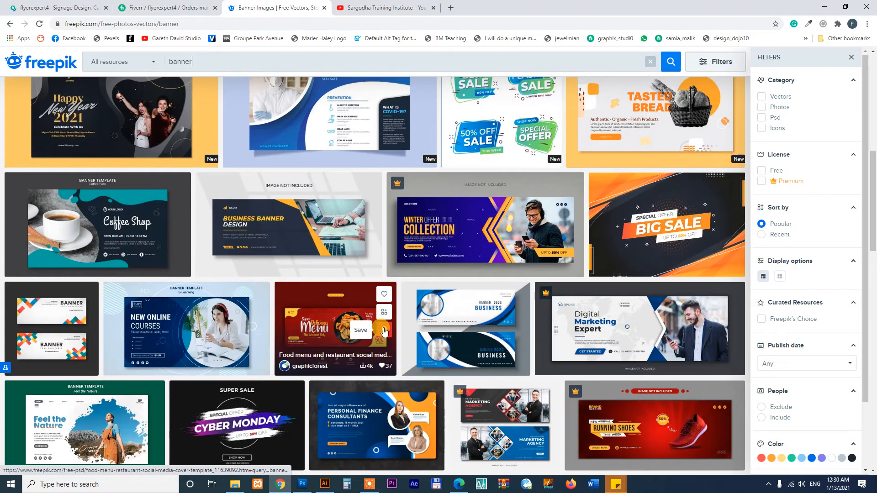
pyautogui.scroll(3, 383, 327)
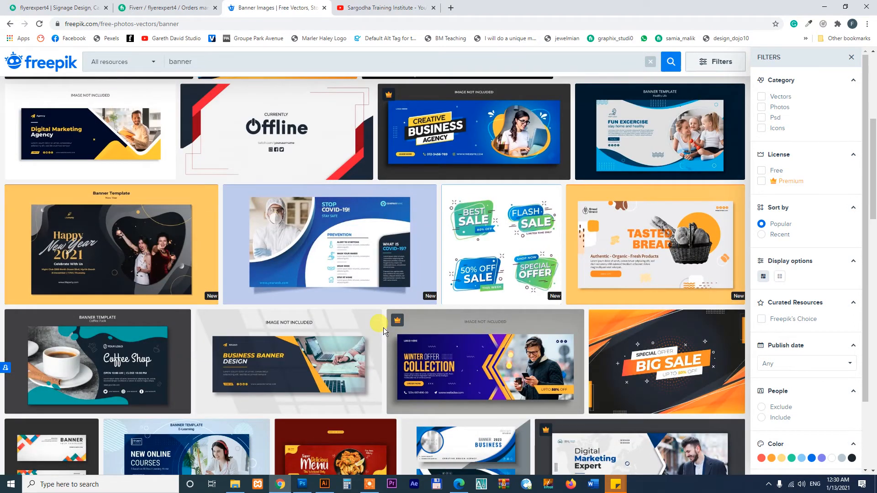
pyautogui.scroll(5, 383, 327)
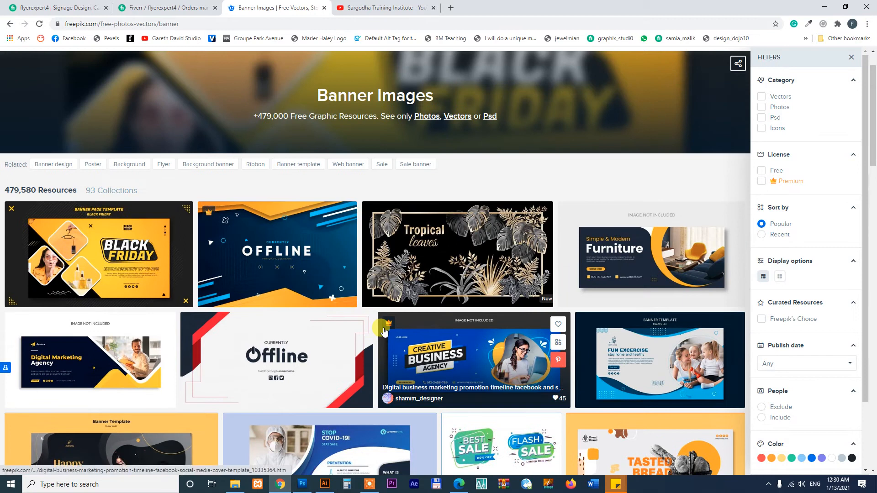
pyautogui.scroll(-7, 384, 331)
pyautogui.scroll(6, 384, 331)
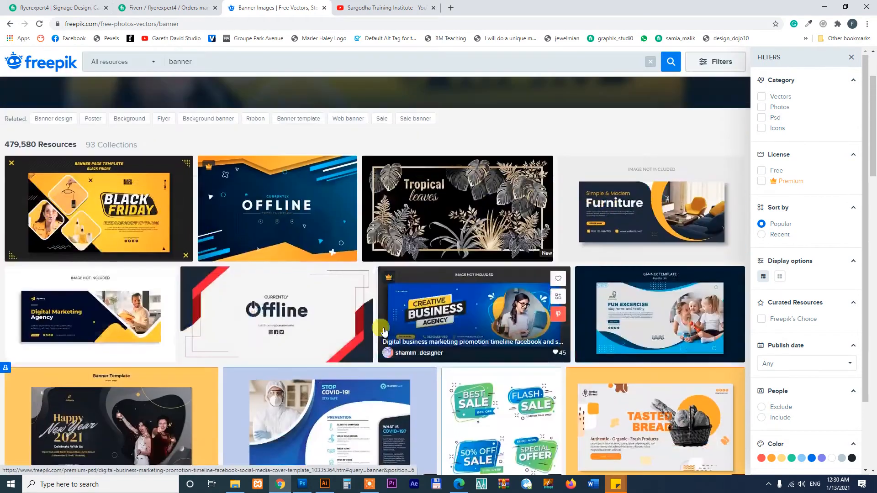
# Preview the Black Friday banner template and its related items, then close it
pyautogui.click(85, 203)
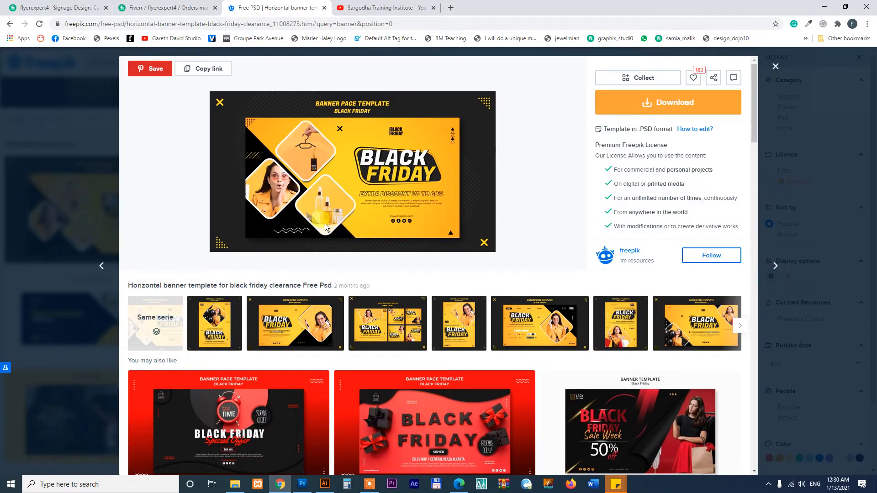
pyautogui.scroll(-5, 350, 266)
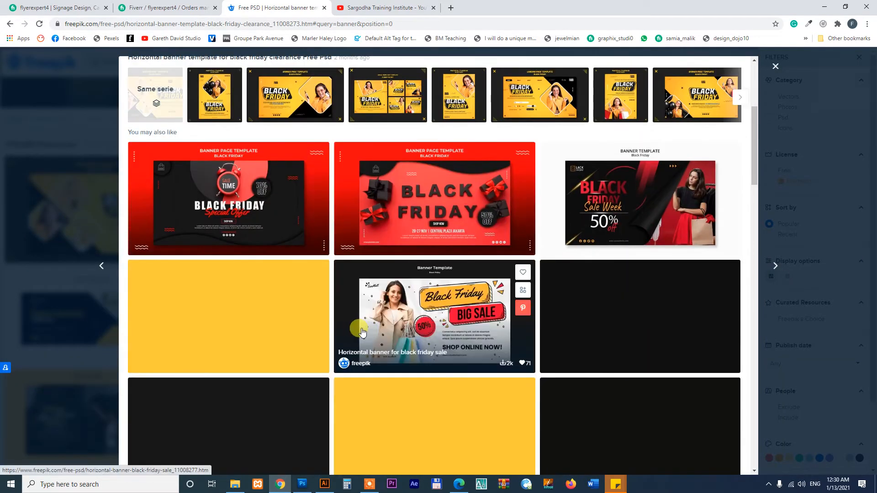
pyautogui.scroll(-5, 402, 336)
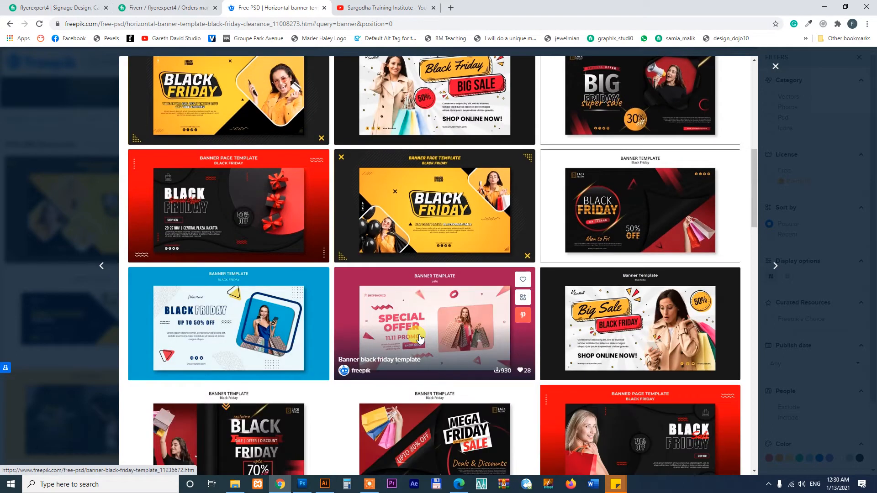
pyautogui.scroll(-5, 420, 338)
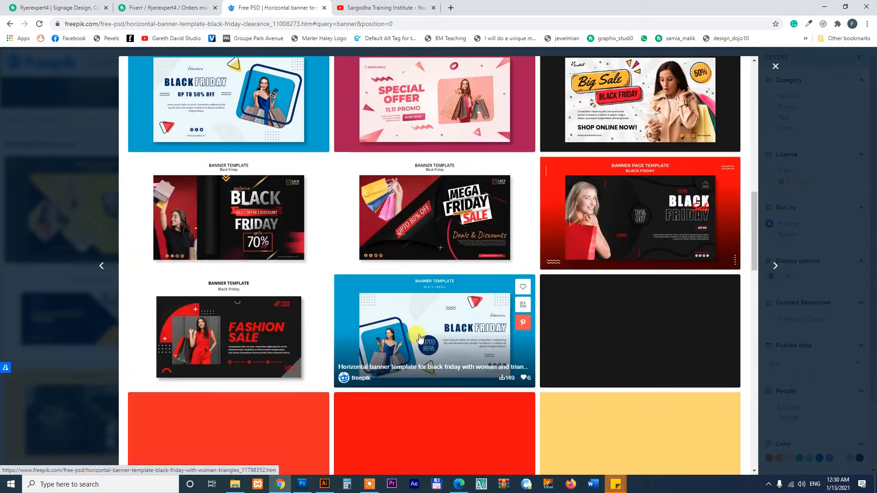
pyautogui.scroll(-5, 421, 338)
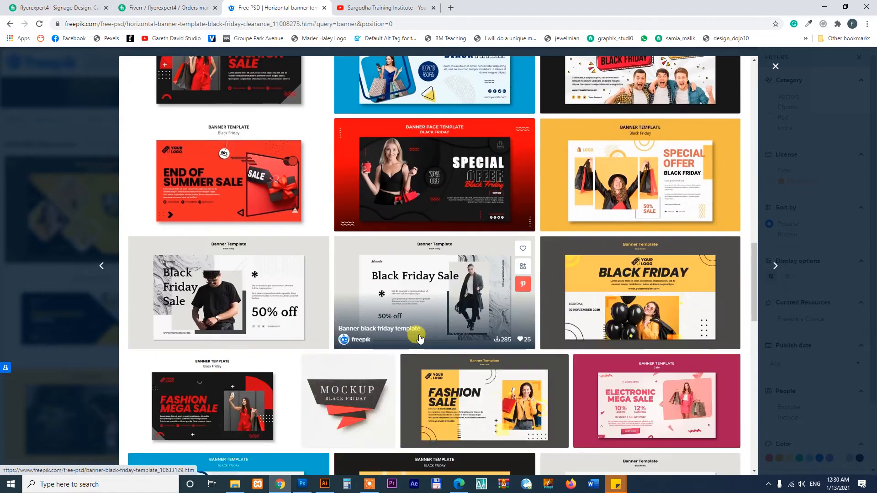
pyautogui.scroll(-12, 420, 338)
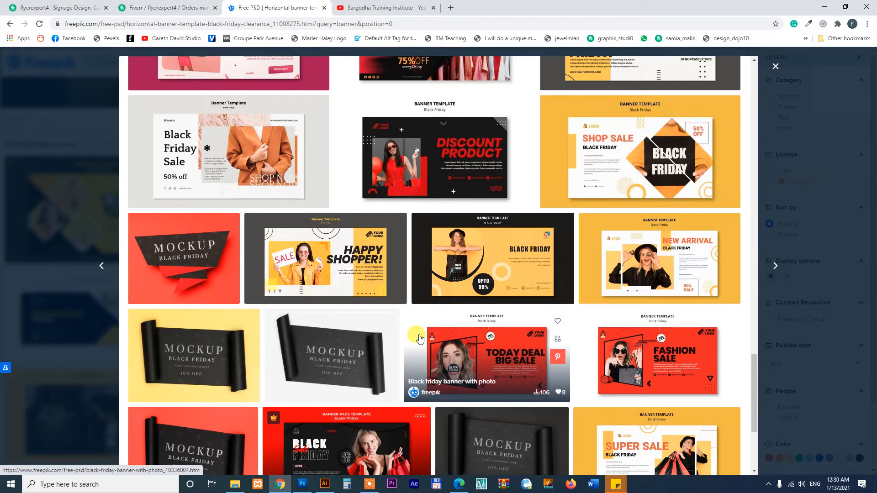
pyautogui.scroll(-4, 420, 338)
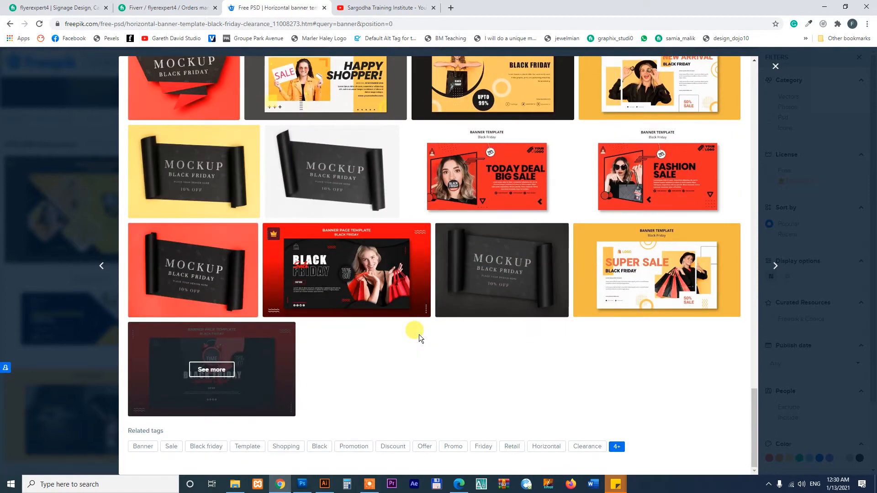
pyautogui.scroll(8, 412, 333)
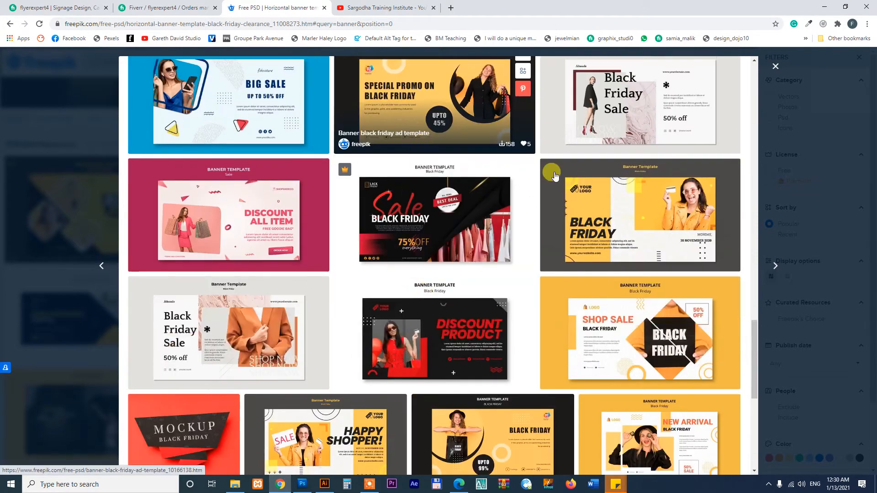
pyautogui.click(774, 67)
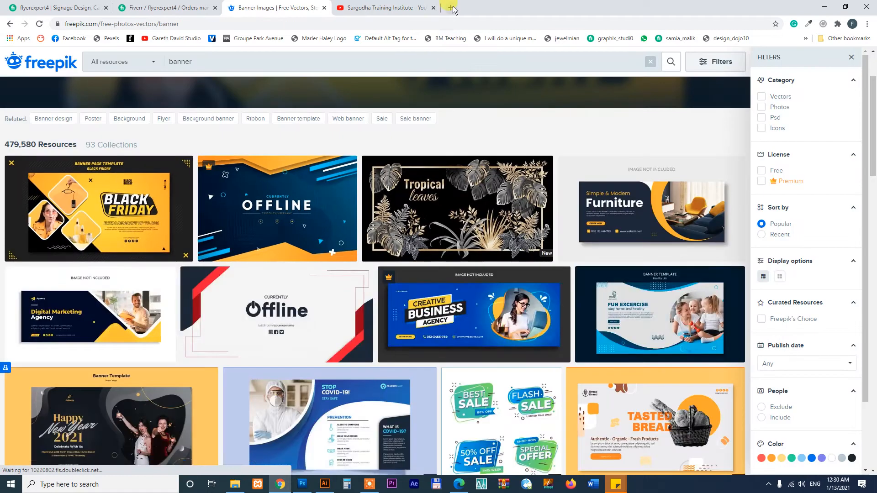
# Go to Pinterest in a new tab and search for 'billboard'
pyautogui.click(450, 8)
pyautogui.click(482, 23)
pyautogui.write('pin')
pyautogui.press('Return')
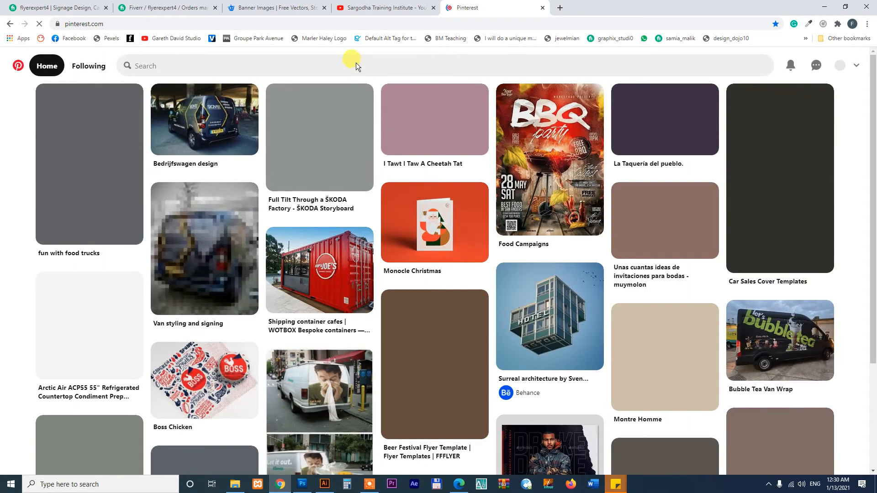
pyautogui.click(356, 65)
pyautogui.write('billboar')
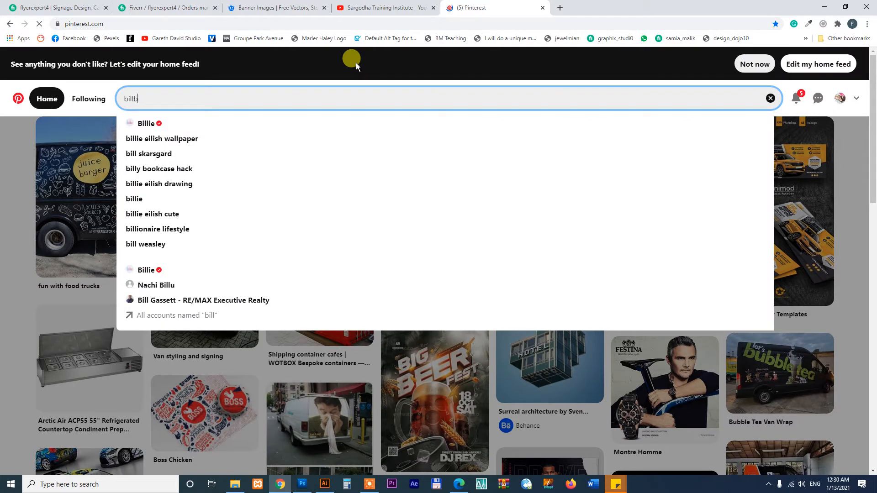
pyautogui.write('d')
pyautogui.press('Return')
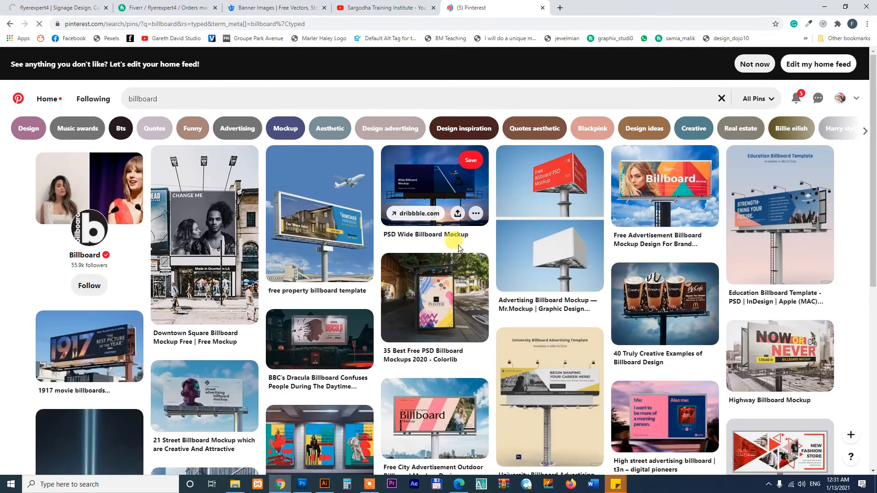
# Refine the Pinterest search to 'property billboard design'
pyautogui.click(213, 98)
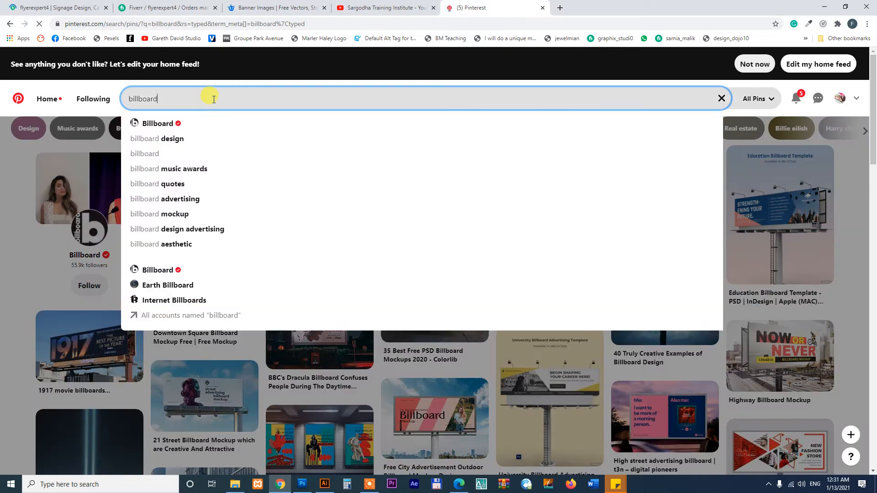
pyautogui.write('design')
pyautogui.press('Return')
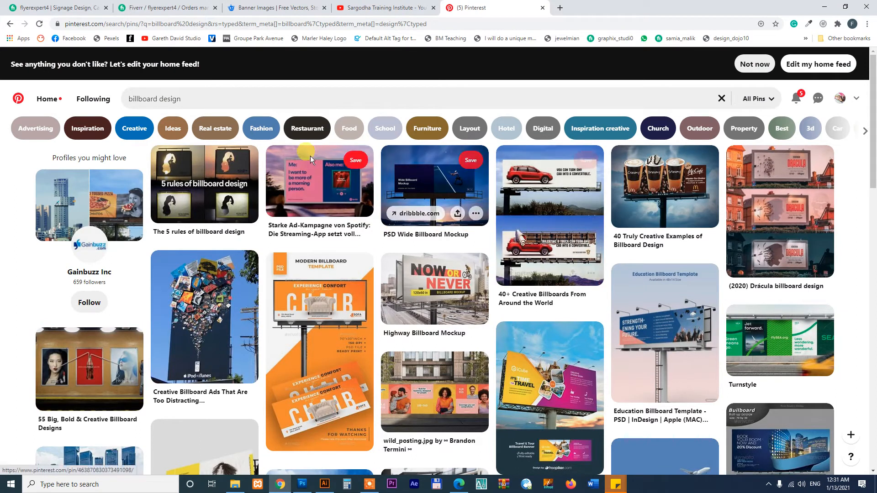
pyautogui.click(284, 101)
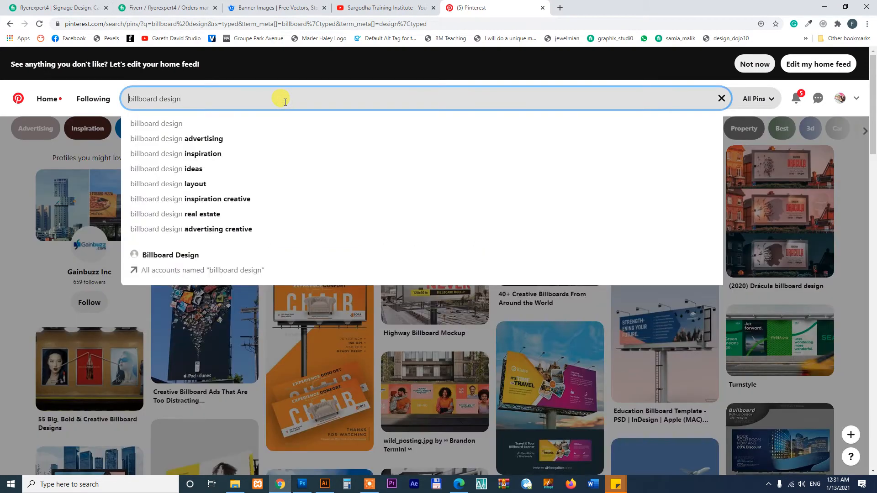
pyautogui.write('property')
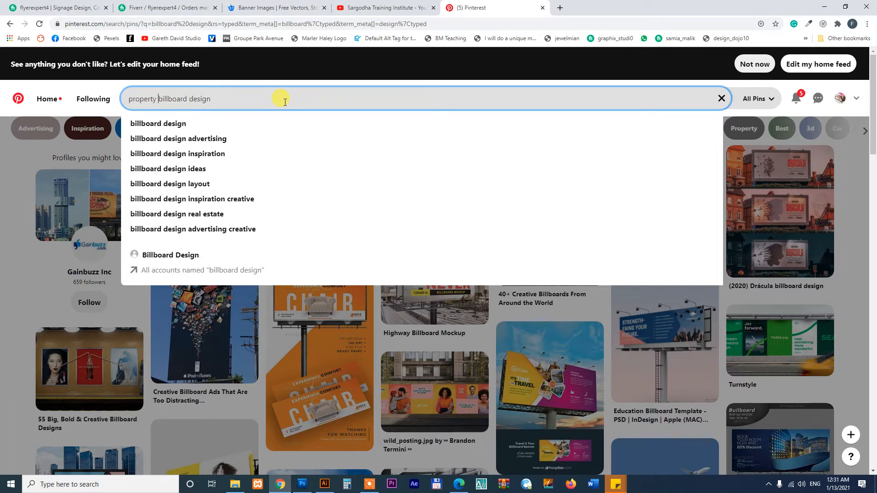
pyautogui.press('Return')
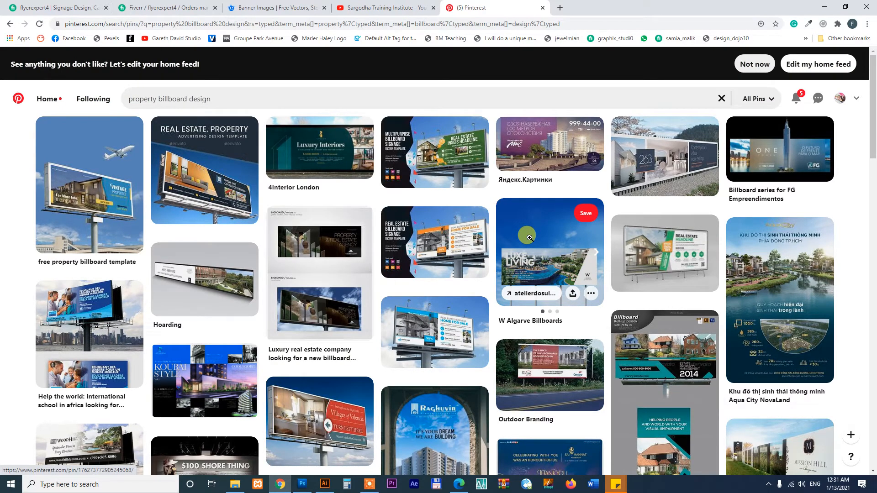
# Look at a billboard roll-up pin, then open the Professional Billboard Templates pin
pyautogui.click(621, 340)
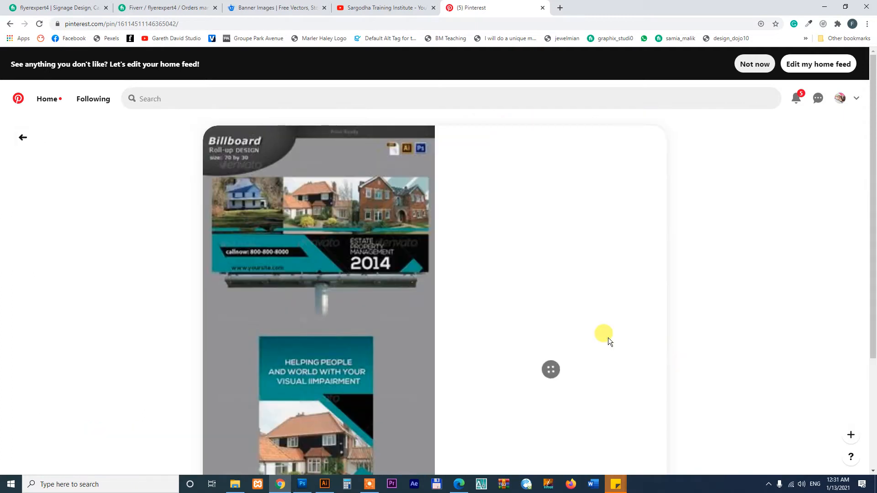
pyautogui.scroll(-5, 411, 283)
pyautogui.scroll(5, 413, 291)
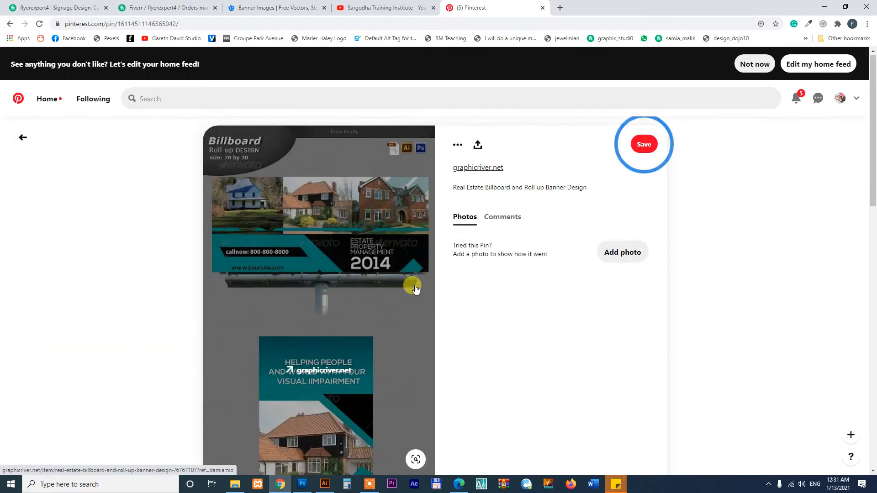
pyautogui.scroll(-5, 513, 338)
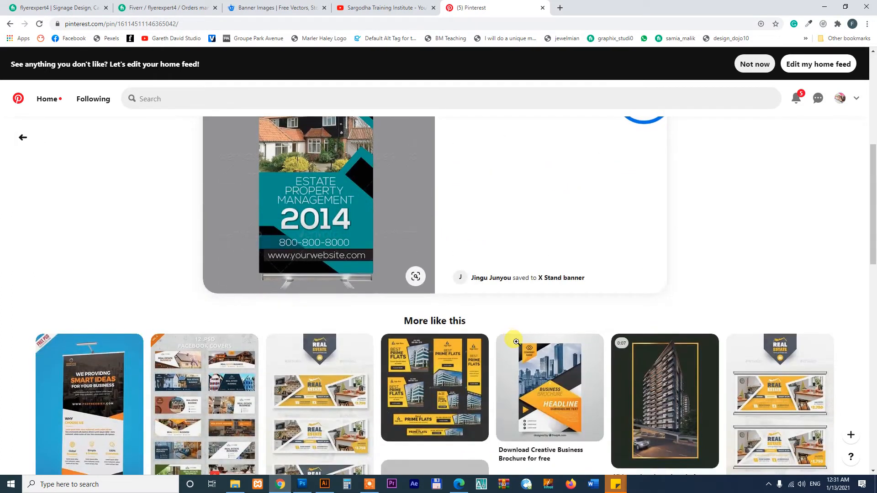
pyautogui.scroll(-3, 516, 341)
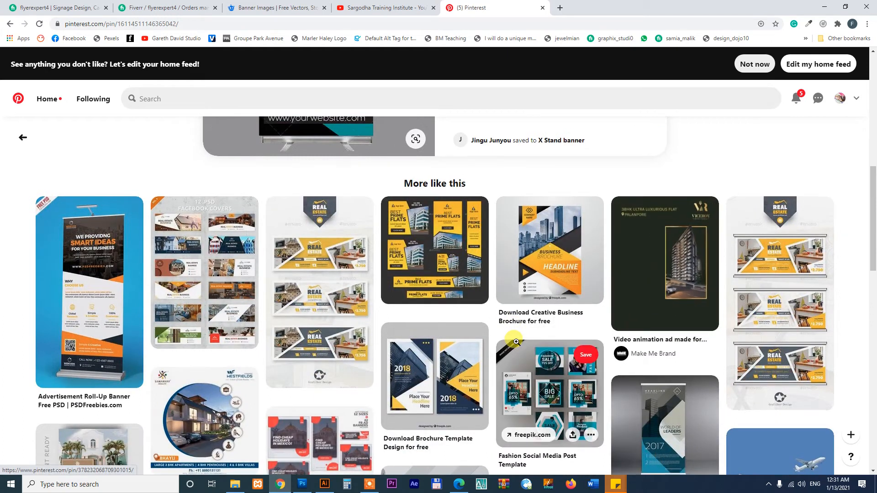
pyautogui.scroll(-6, 516, 342)
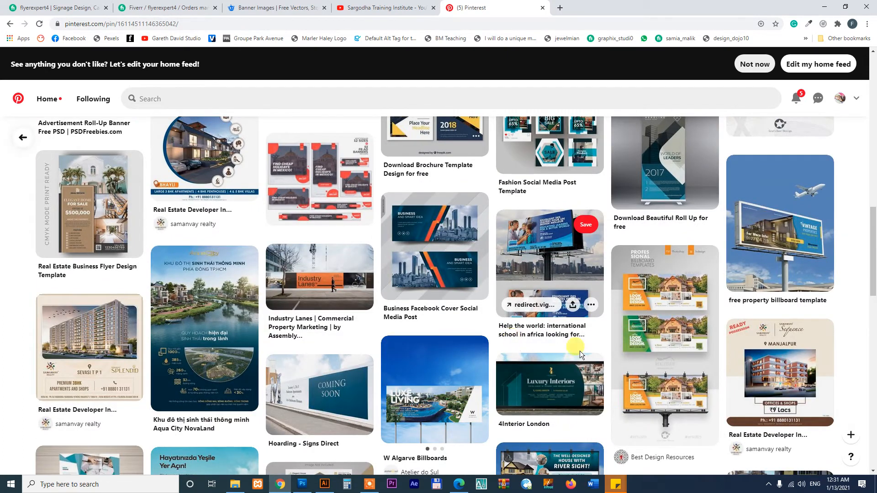
pyautogui.click(675, 302)
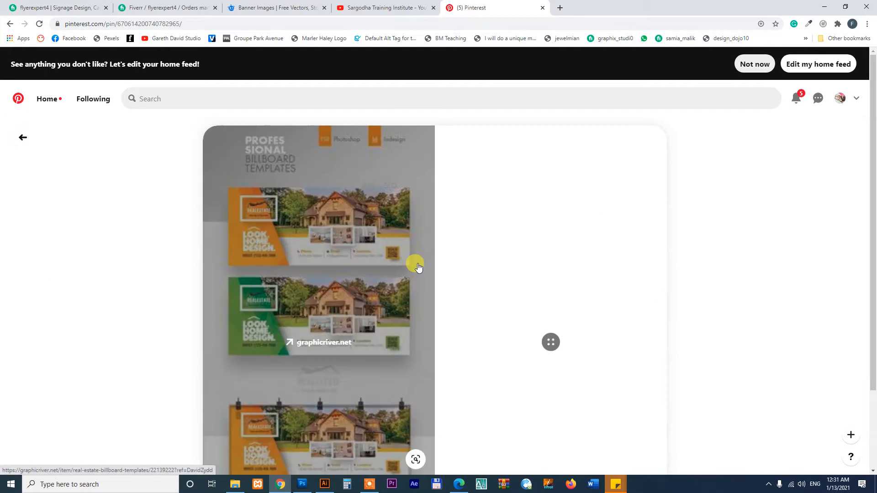
pyautogui.scroll(-2, 508, 351)
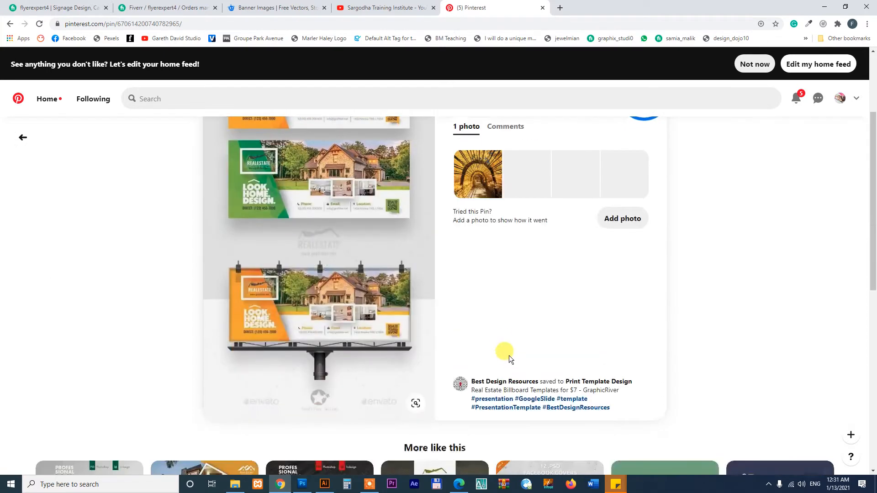
pyautogui.scroll(1, 507, 336)
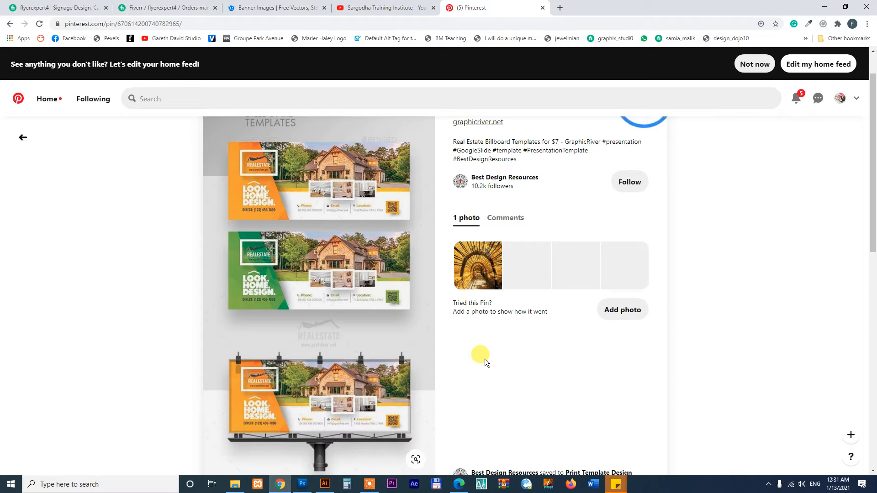
# Paste the browser screenshot into the Illustrator document and zoom in on it
pyautogui.click(324, 484)
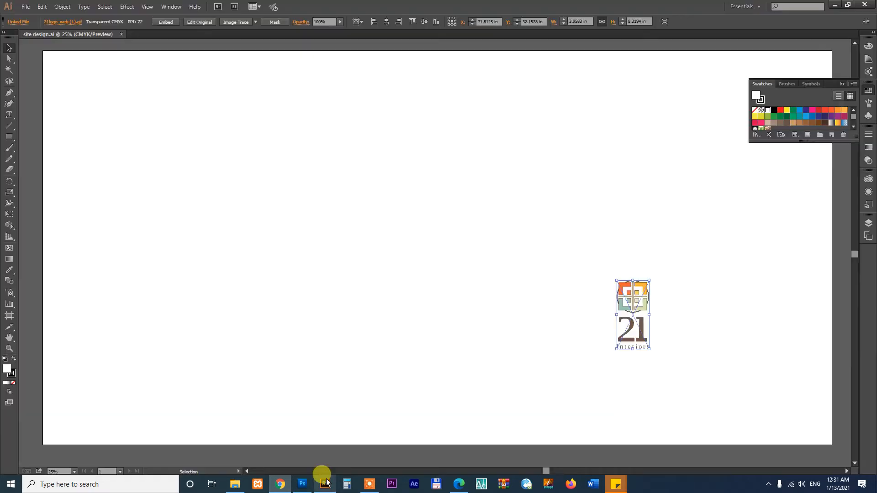
pyautogui.click(475, 294)
pyautogui.hotkey('ctrl', 'v')
pyautogui.press('z')
pyautogui.moveTo(349, 213); pyautogui.dragTo(481, 298)
pyautogui.press('v')
# Crop the screenshot to the green billboard with a rectangle clipping mask
pyautogui.press('m')
pyautogui.moveTo(276, 233); pyautogui.dragTo(498, 321)
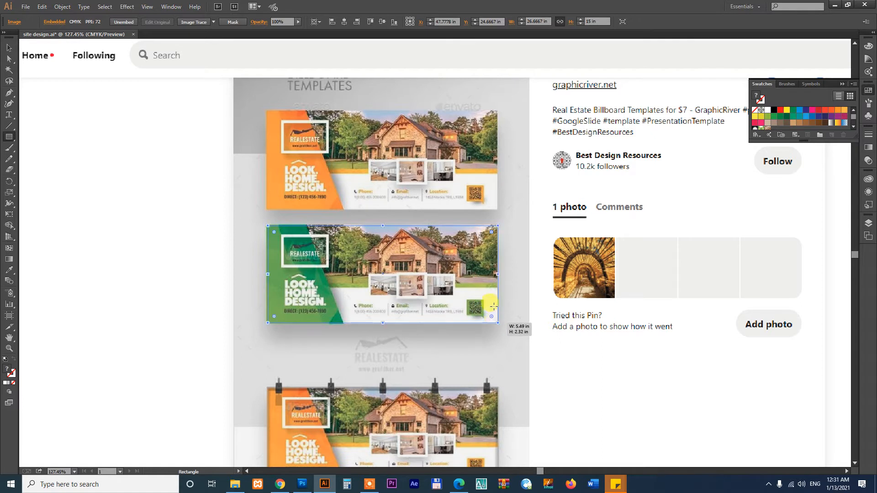
pyautogui.press('v')
pyautogui.keyDown('shift'); pyautogui.click(547, 227); pyautogui.keyUp('shift')
pyautogui.rightClick(547, 227)
pyautogui.click(567, 280)
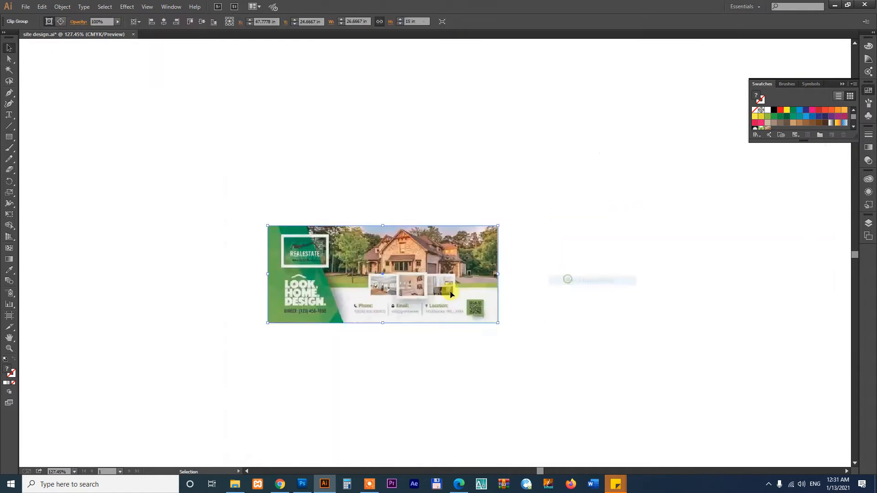
# Zoom out and scale the cropped billboard image to fit the artboard
pyautogui.hotkey('ctrl', '-')
pyautogui.hotkey('ctrl', '-')
pyautogui.hotkey('ctrl', '-')
pyautogui.hotkey('ctrl', '-')
pyautogui.hotkey('ctrl', '-')
pyautogui.hotkey('ctrl', '-')
pyautogui.hotkey('ctrl', '-')
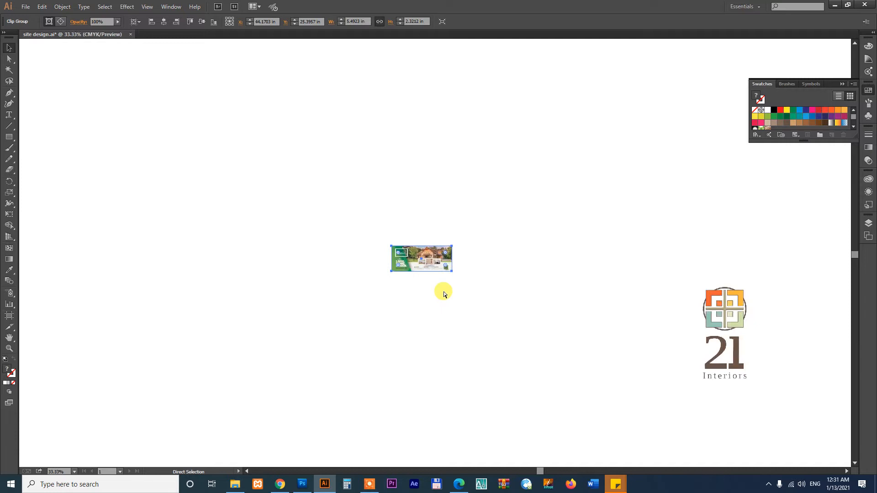
pyautogui.moveTo(443, 259); pyautogui.dragTo(642, 368)
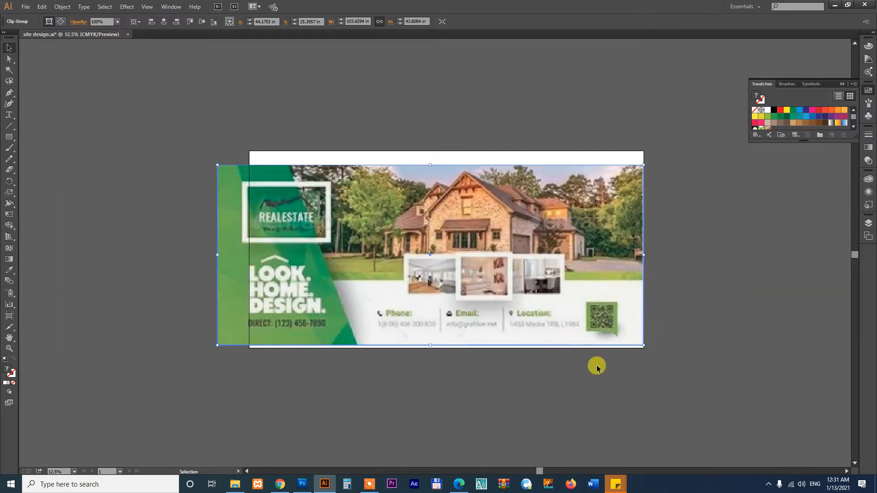
pyautogui.moveTo(217, 345); pyautogui.dragTo(251, 336)
pyautogui.click(328, 379)
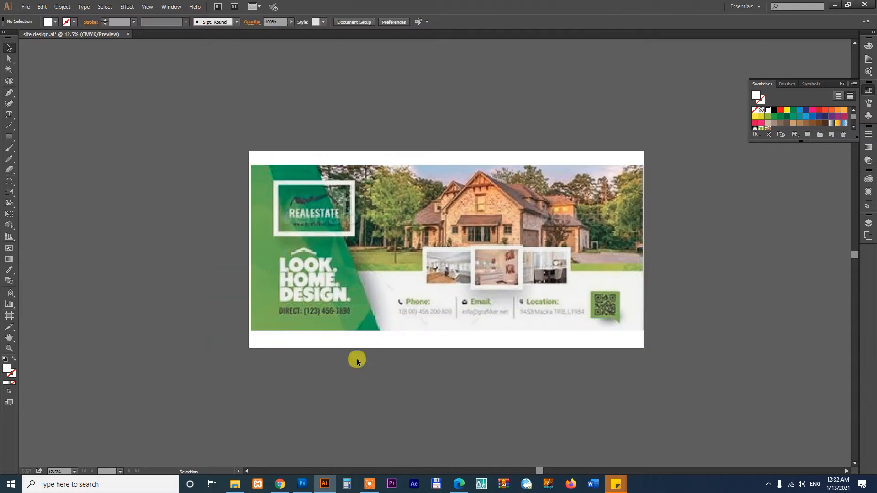
# Try moving the billboard image several times, dismissing each 'Can't move' alert
pyautogui.moveTo(556, 210); pyautogui.dragTo(552, 323)
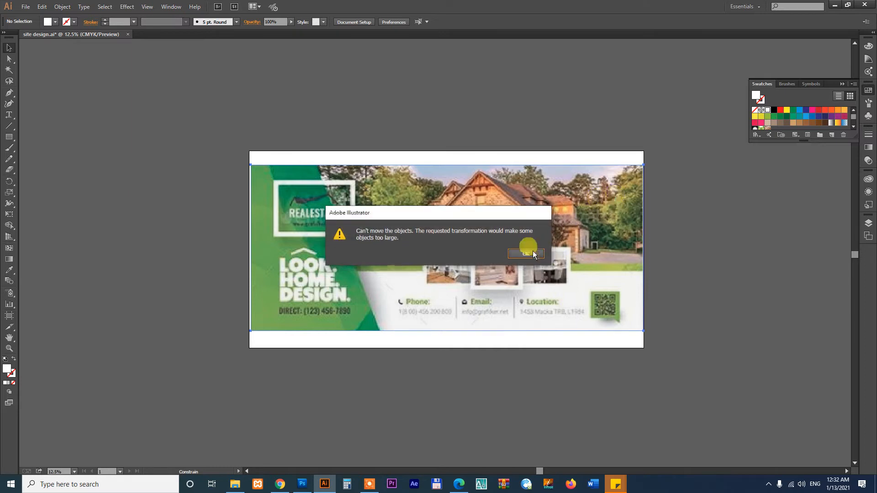
pyautogui.click(525, 252)
pyautogui.click(678, 214)
pyautogui.moveTo(621, 183); pyautogui.dragTo(302, 191)
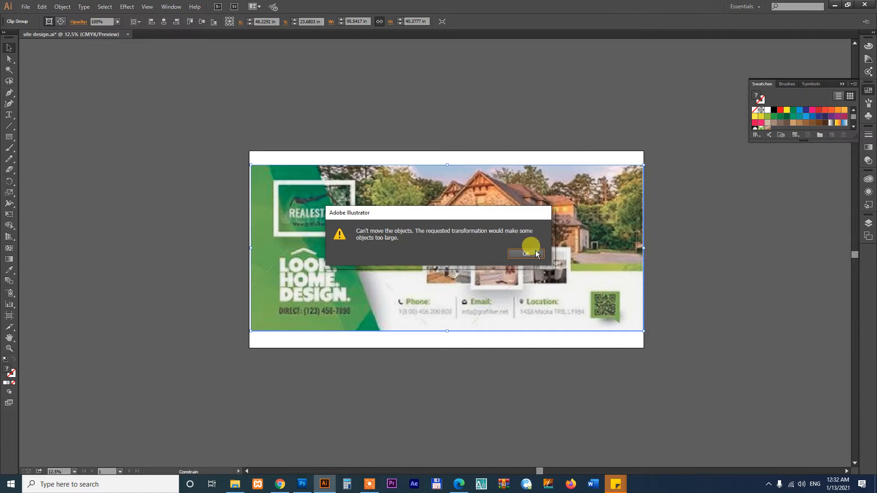
pyautogui.click(526, 253)
pyautogui.click(672, 142)
pyautogui.click(602, 197)
pyautogui.moveTo(421, 226); pyautogui.dragTo(429, 226)
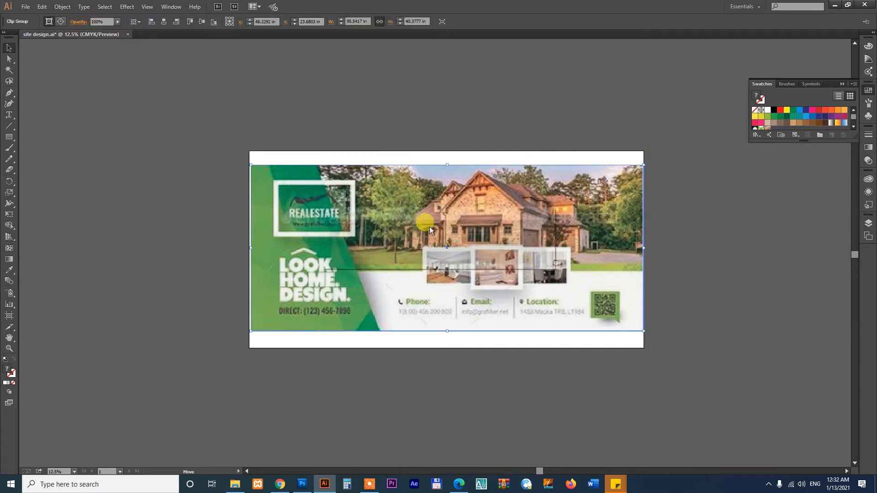
pyautogui.click(523, 252)
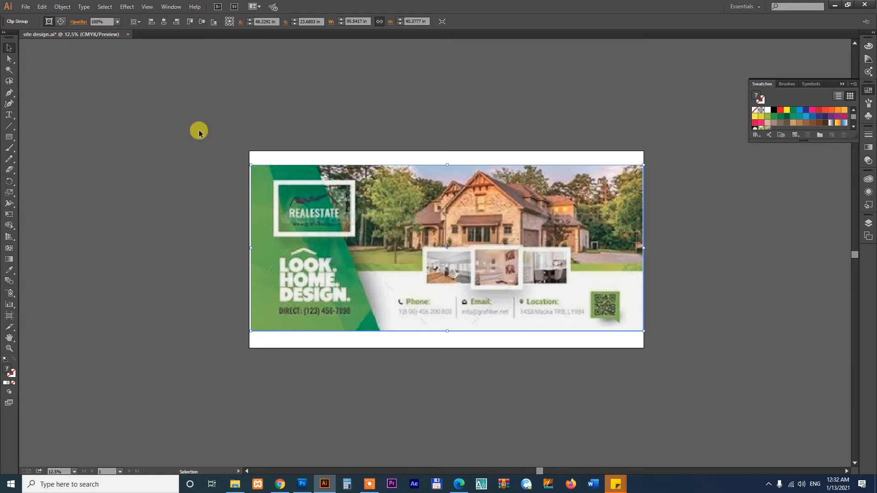
# Expand the billboard artwork via Object > Expand, but it still refuses to move
pyautogui.click(60, 8)
pyautogui.click(82, 103)
pyautogui.click(691, 204)
pyautogui.click(588, 195)
pyautogui.moveTo(419, 243); pyautogui.dragTo(415, 170)
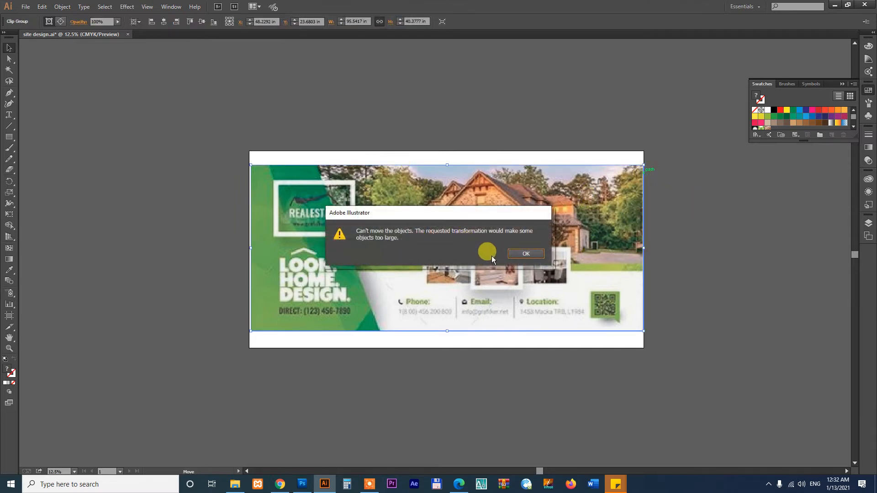
pyautogui.click(530, 254)
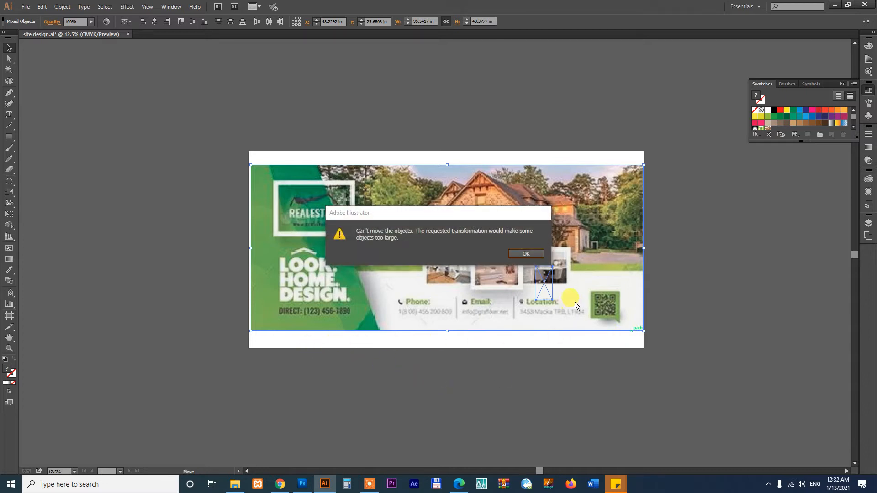
pyautogui.click(527, 254)
# Lock the large billboard artwork and move the small logo off the artboard's right side
pyautogui.click(684, 198)
pyautogui.moveTo(686, 155); pyautogui.dragTo(632, 336)
pyautogui.hotkey('ctrl', '2')
pyautogui.moveTo(489, 292); pyautogui.dragTo(587, 345)
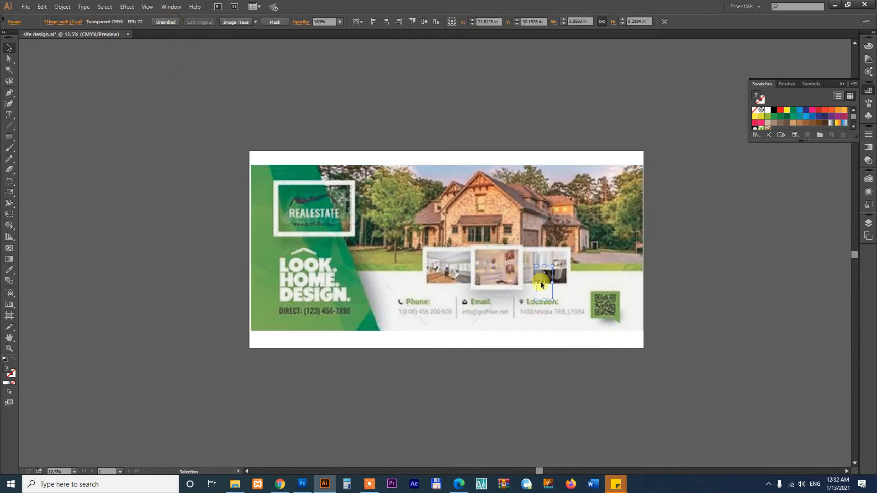
pyautogui.moveTo(551, 277); pyautogui.dragTo(730, 281)
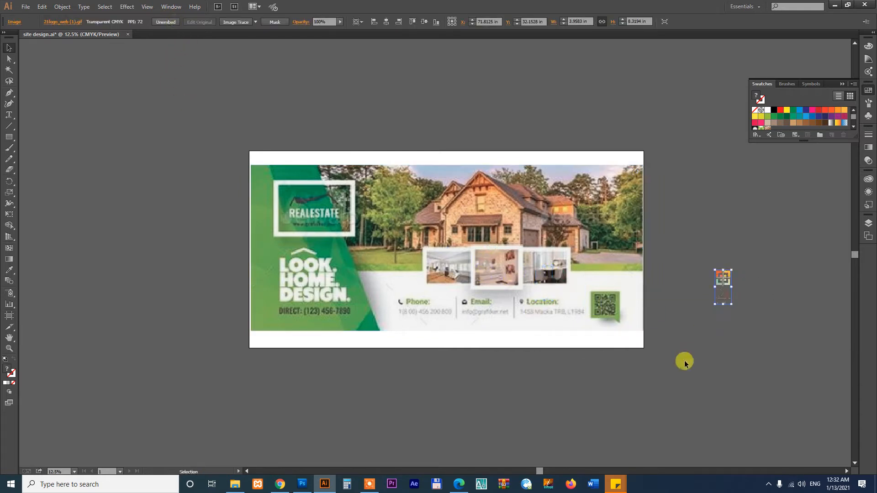
# Unlock the billboard artwork and delete it
pyautogui.hotkey('ctrl', 'alt', '2')
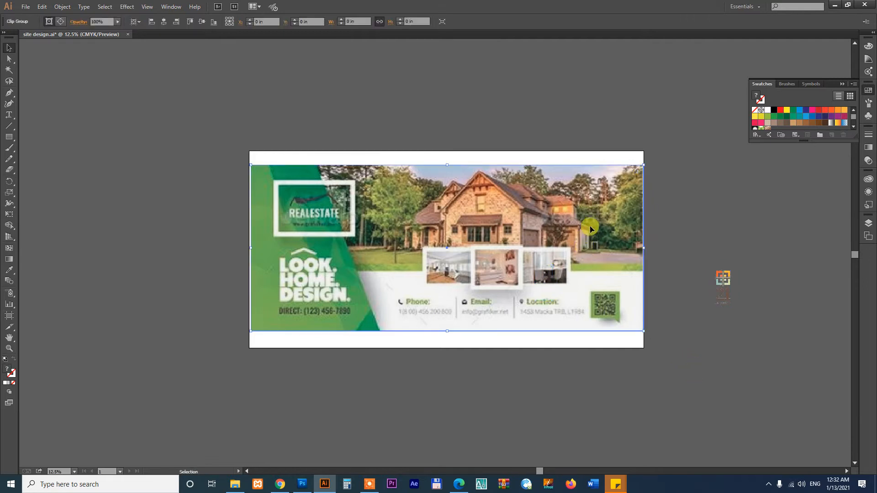
pyautogui.click(412, 290)
pyautogui.click(529, 251)
pyautogui.press('Delete')
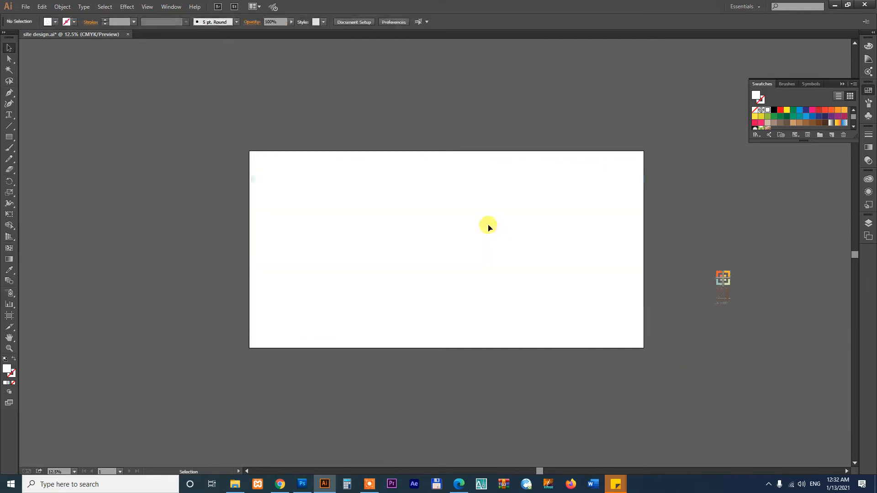
# Paste the Pinterest screenshot into Illustrator and zoom in on the green banner
pyautogui.click(280, 484)
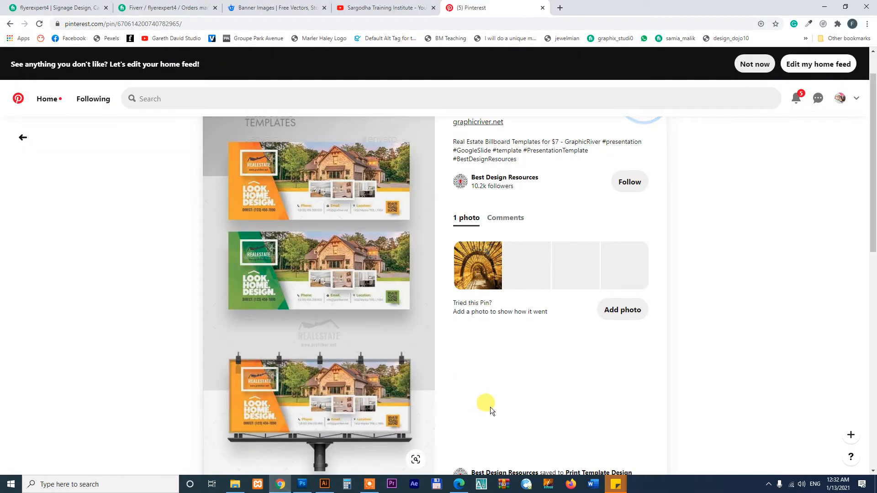
pyautogui.click(324, 484)
pyautogui.hotkey('ctrl', 'v')
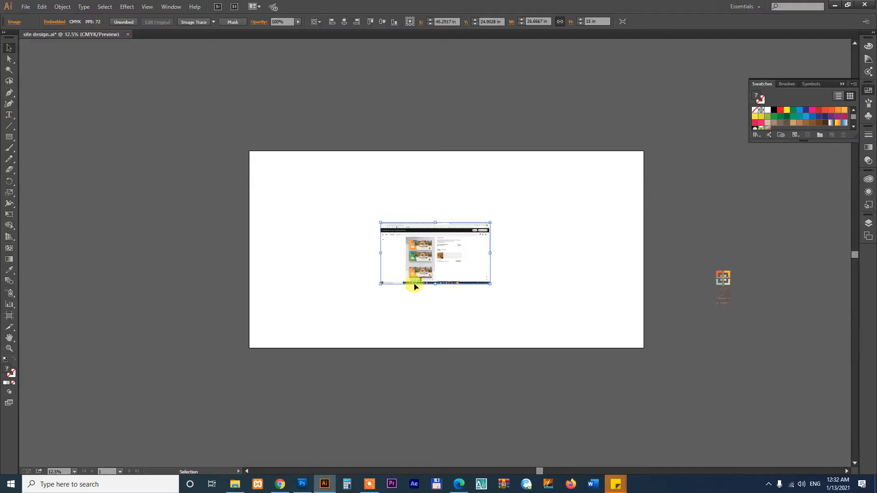
pyautogui.moveTo(434, 263); pyautogui.dragTo(318, 280)
pyautogui.hotkey('ctrl', 'space')
pyautogui.moveTo(264, 253); pyautogui.dragTo(384, 305)
pyautogui.moveTo(418, 208); pyautogui.dragTo(447, 213)
pyautogui.hotkey('ctrl', 'space')
pyautogui.moveTo(220, 165); pyautogui.dragTo(471, 279)
# Clip the screenshot to the green banner with a rectangle mask, then zoom out
pyautogui.press('m')
pyautogui.moveTo(123, 125); pyautogui.dragTo(638, 346)
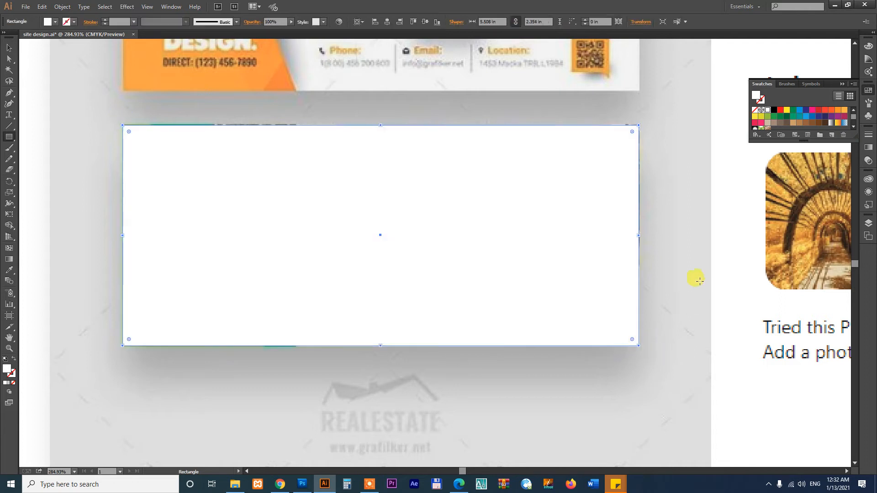
pyautogui.rightClick(721, 228)
pyautogui.click(729, 278)
pyautogui.moveTo(562, 279); pyautogui.dragTo(771, 361)
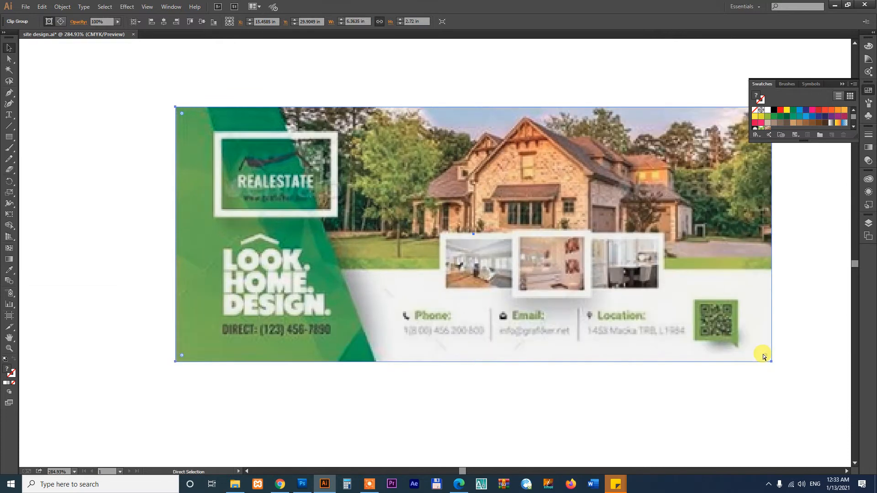
pyautogui.hotkey('ctrl', '-')
pyautogui.hotkey('ctrl', '-')
pyautogui.hotkey('ctrl', '-')
pyautogui.hotkey('ctrl', '-')
pyautogui.hotkey('ctrl', '-')
pyautogui.hotkey('ctrl', '-')
pyautogui.hotkey('ctrl', '-')
pyautogui.hotkey('ctrl', '-')
pyautogui.hotkey('ctrl', '-')
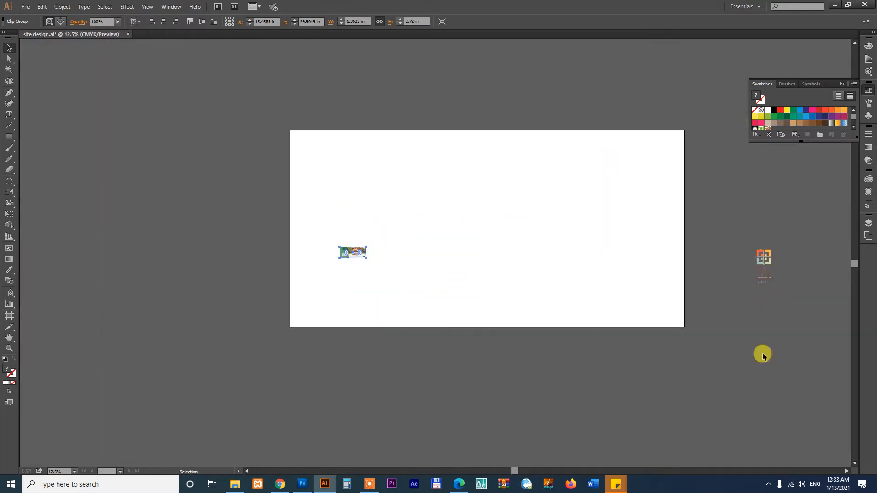
# Enlarge the cropped banner by its corner, undo the oversized result, and rescale it smaller
pyautogui.keyDown('shift'); pyautogui.click(364, 259); pyautogui.keyUp('shift')
pyautogui.click(363, 259)
pyautogui.moveTo(365, 258); pyautogui.dragTo(564, 343)
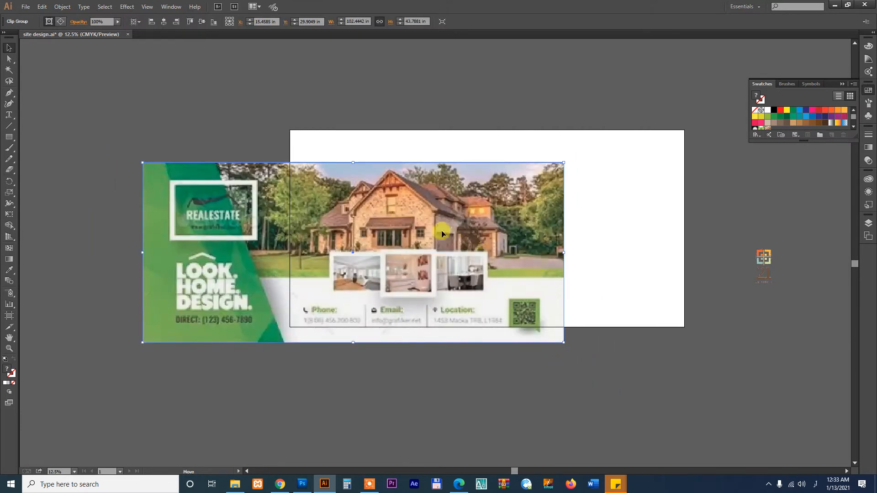
pyautogui.moveTo(442, 234); pyautogui.dragTo(450, 248)
pyautogui.click(519, 249)
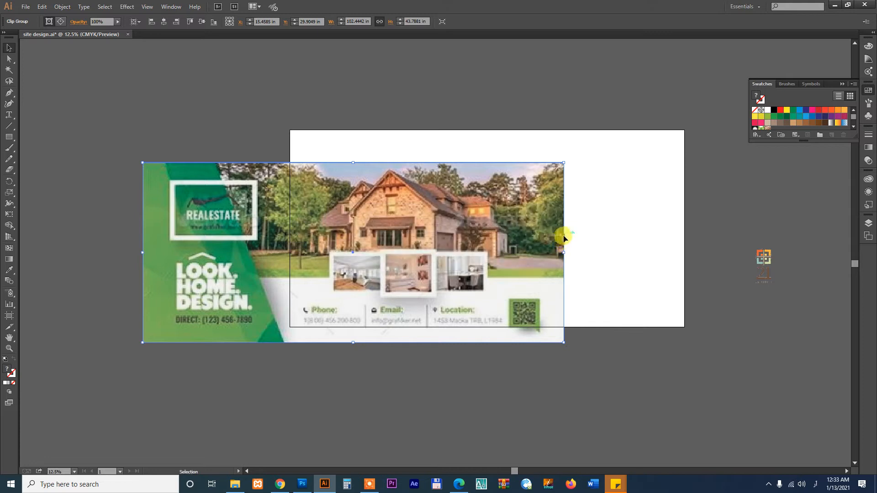
pyautogui.moveTo(458, 214); pyautogui.dragTo(484, 246)
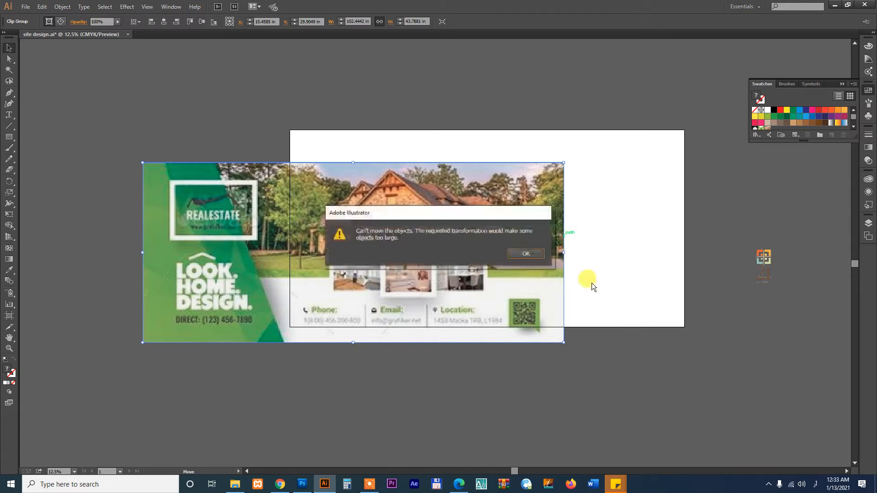
pyautogui.click(528, 252)
pyautogui.hotkey('ctrl', 'z')
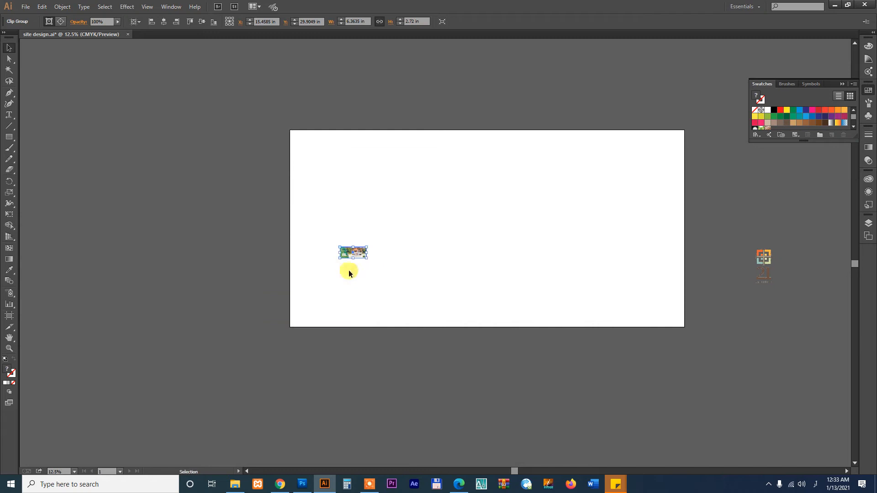
pyautogui.moveTo(366, 258); pyautogui.dragTo(523, 95)
# Move the banner reference above the artboard and zoom to frame the artboard
pyautogui.press('space')
pyautogui.moveTo(496, 203); pyautogui.dragTo(504, 253)
pyautogui.press('z')
pyautogui.moveTo(260, 99); pyautogui.dragTo(734, 400)
pyautogui.press('v')
# Draw a 96 x 28.36 in rectangle across the artboard's top and fill it yellow
pyautogui.press('m')
pyautogui.moveTo(172, 163); pyautogui.dragTo(729, 327)
pyautogui.press('i')
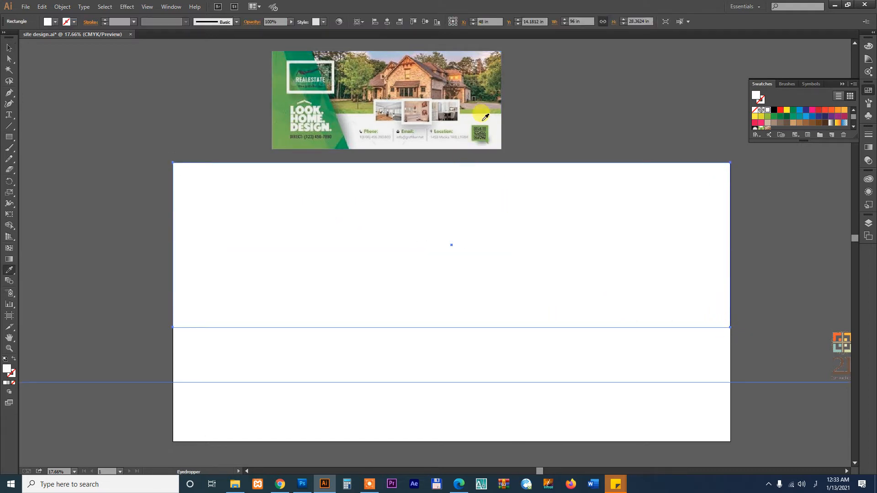
pyautogui.click(484, 83)
pyautogui.press('v')
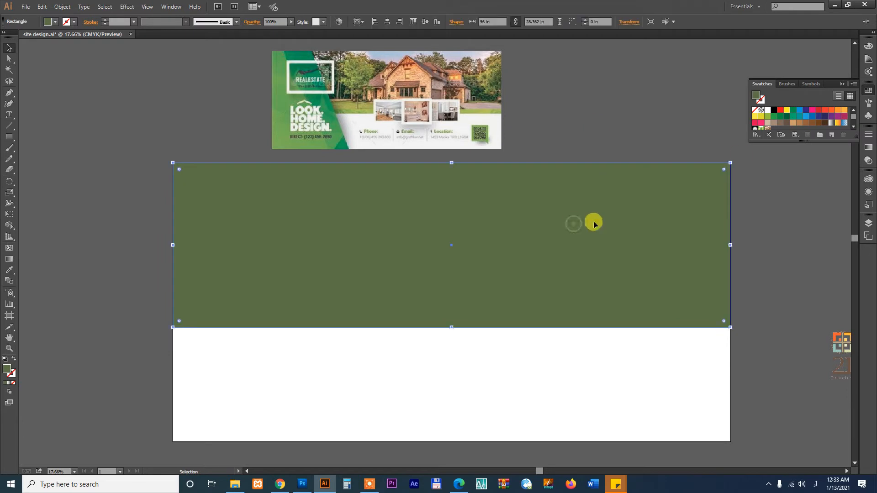
pyautogui.click(755, 116)
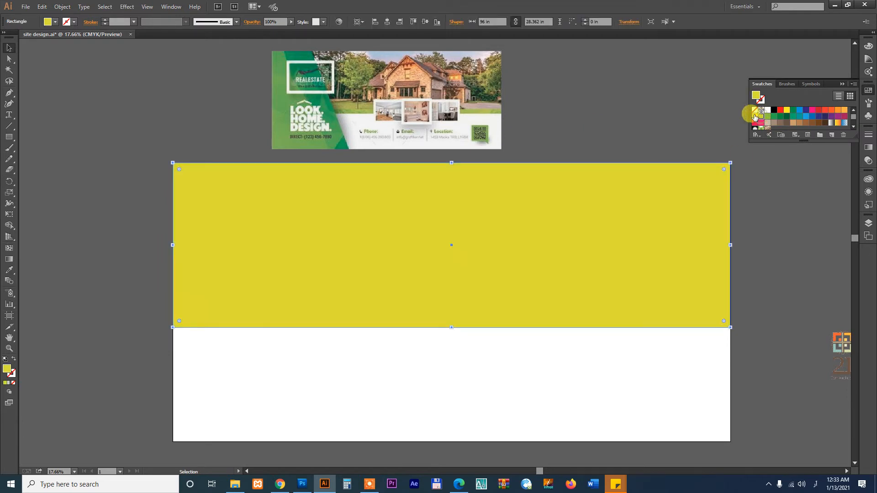
pyautogui.click(754, 116)
# Bring the house exterior JPG in from File Explorer and scale it over the yellow top band
pyautogui.click(235, 484)
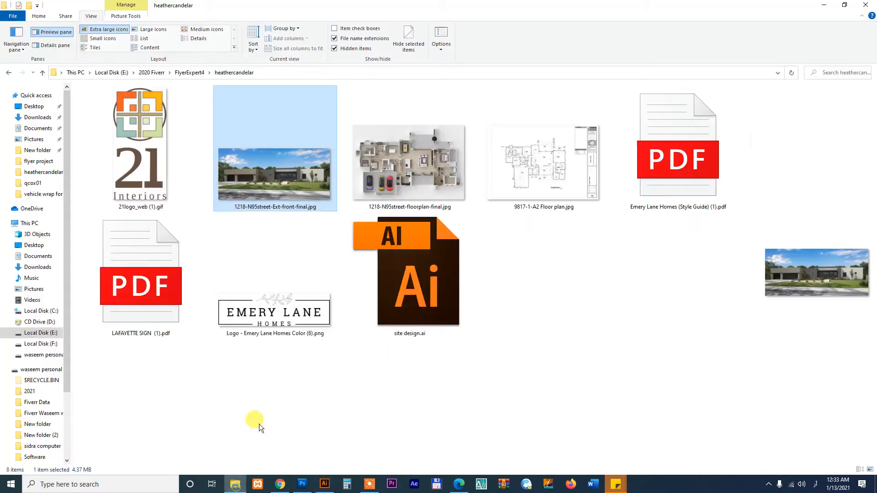
pyautogui.moveTo(268, 195); pyautogui.dragTo(730, 374)
pyautogui.moveTo(634, 343)
pyautogui.mouseDown()
pyautogui.moveTo(614, 340)
pyautogui.moveTo(632, 344)
pyautogui.mouseUp()
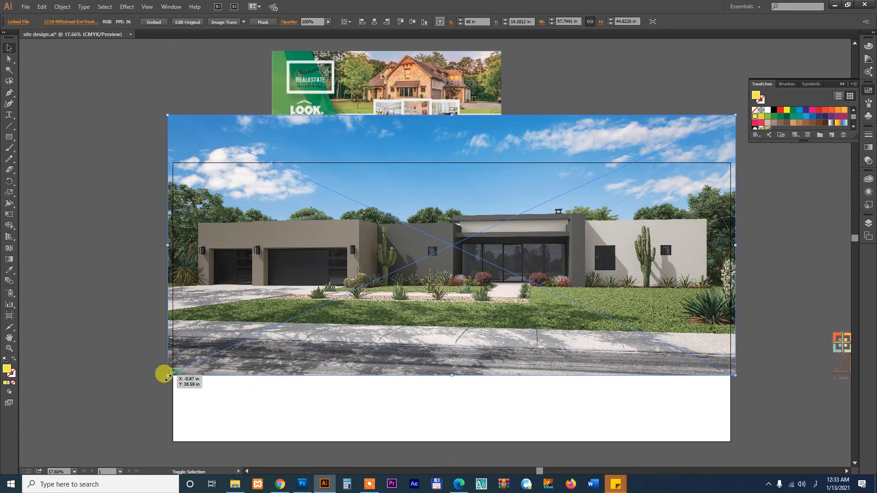
pyautogui.moveTo(169, 375); pyautogui.dragTo(170, 374)
# Send the house render behind the yellow band and clip it to the band's 96 x 28.36 in shape
pyautogui.click(413, 407)
pyautogui.click(433, 352)
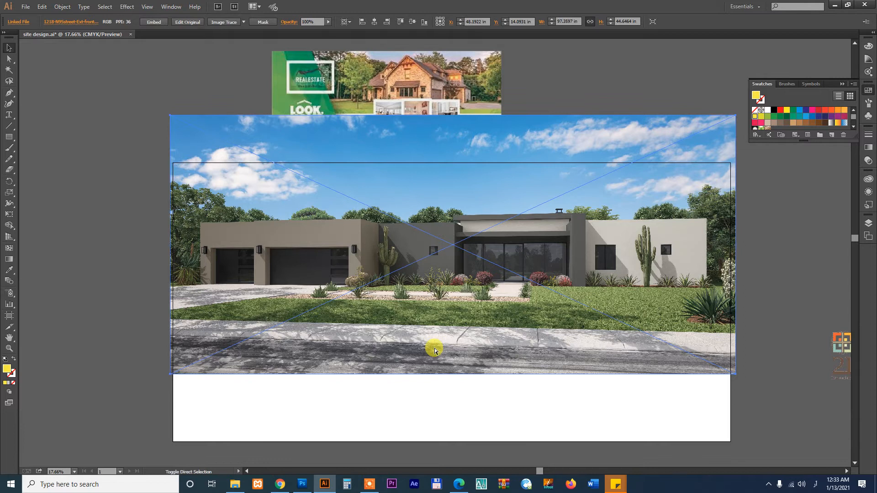
pyautogui.hotkey('ctrl', 'shift', '[')
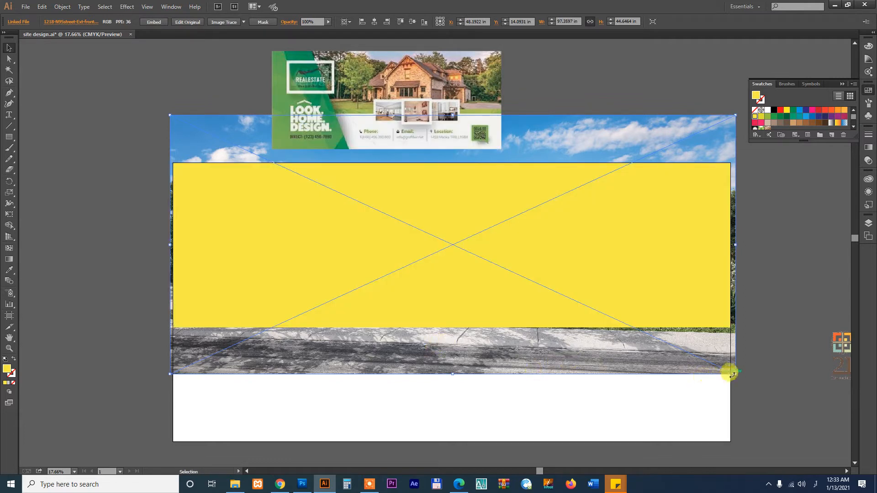
pyautogui.moveTo(735, 375); pyautogui.dragTo(729, 377)
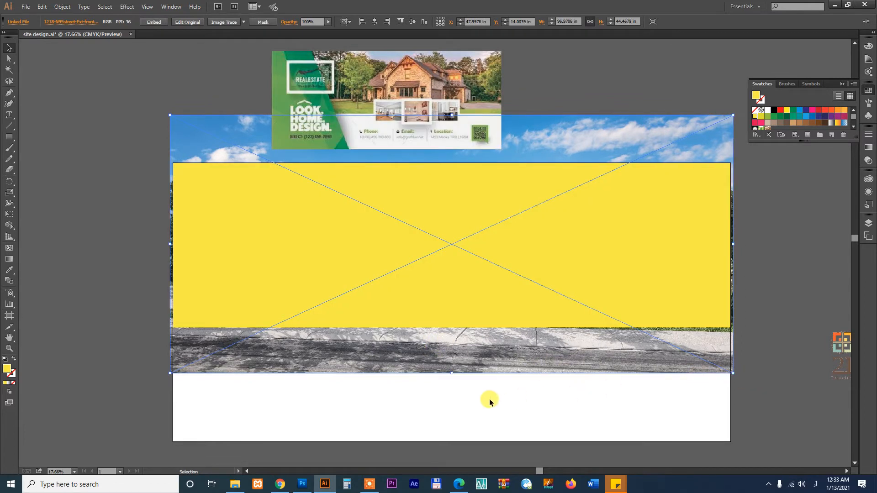
pyautogui.keyDown('shift'); pyautogui.click(597, 242); pyautogui.keyUp('shift')
pyautogui.rightClick(597, 242)
pyautogui.click(630, 290)
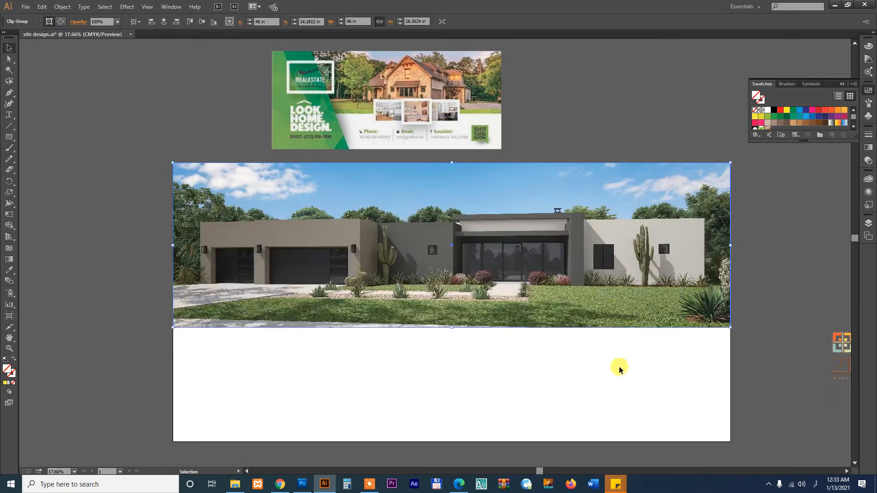
pyautogui.click(612, 365)
pyautogui.press('space')
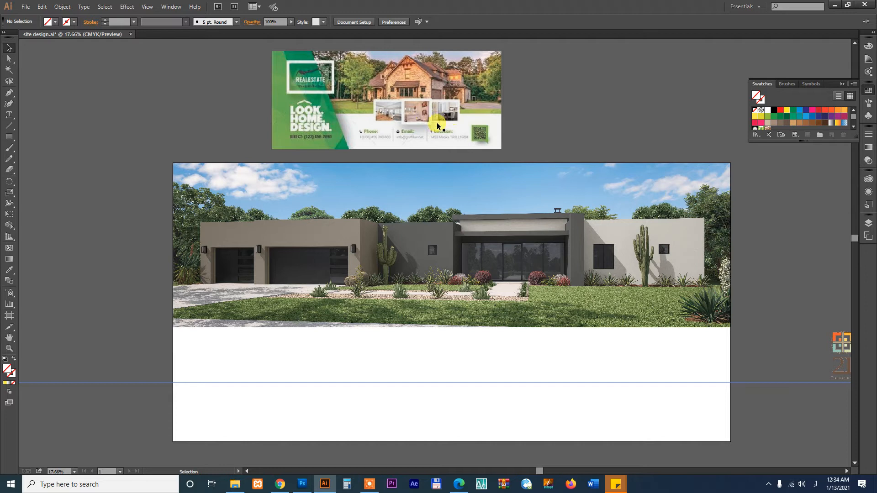
# Preview the 3D floor plan, 9817-1-A2 floor plan, logo, LAFAYETTE SIGN and style guide files, then return to Illustrator
pyautogui.click(235, 484)
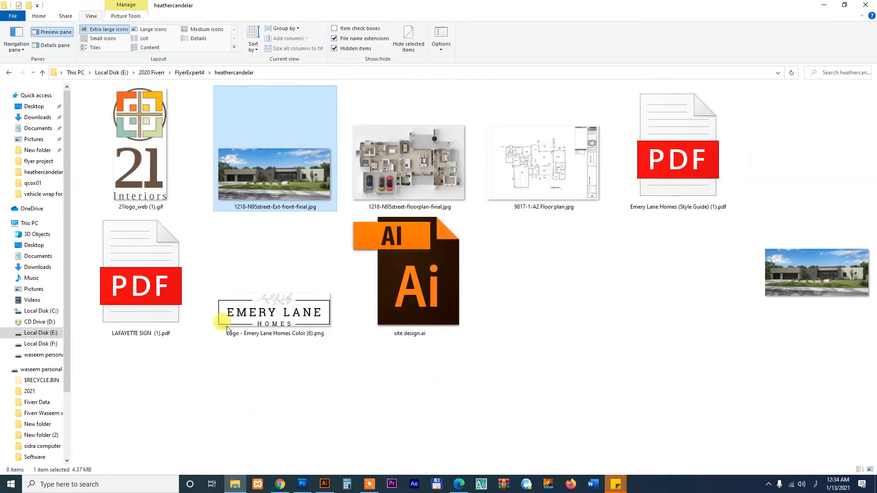
pyautogui.click(390, 168)
pyautogui.click(519, 172)
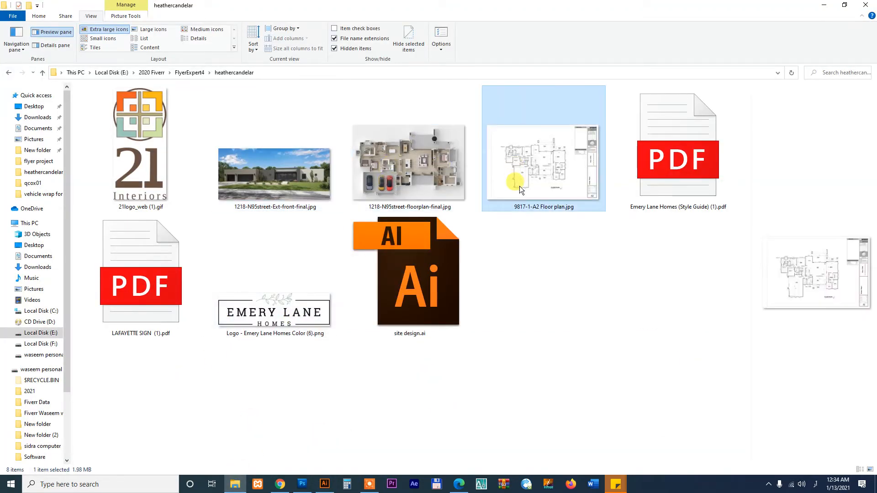
pyautogui.click(261, 313)
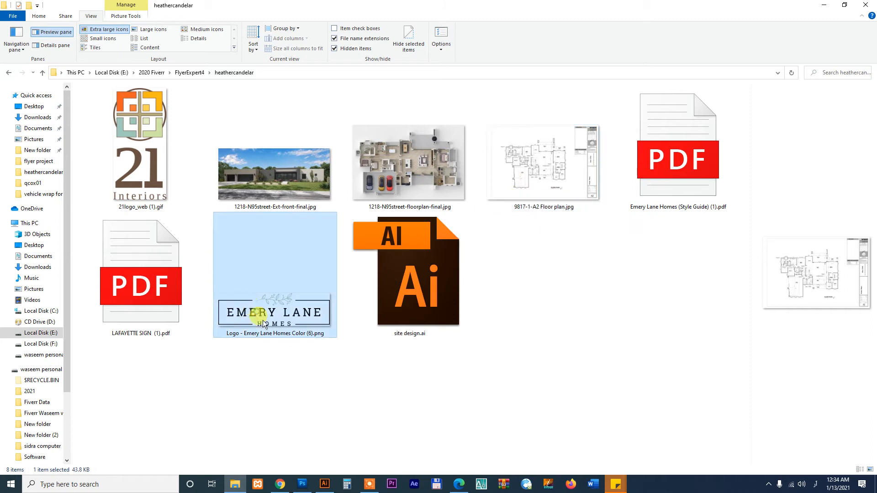
pyautogui.click(201, 291)
pyautogui.click(636, 180)
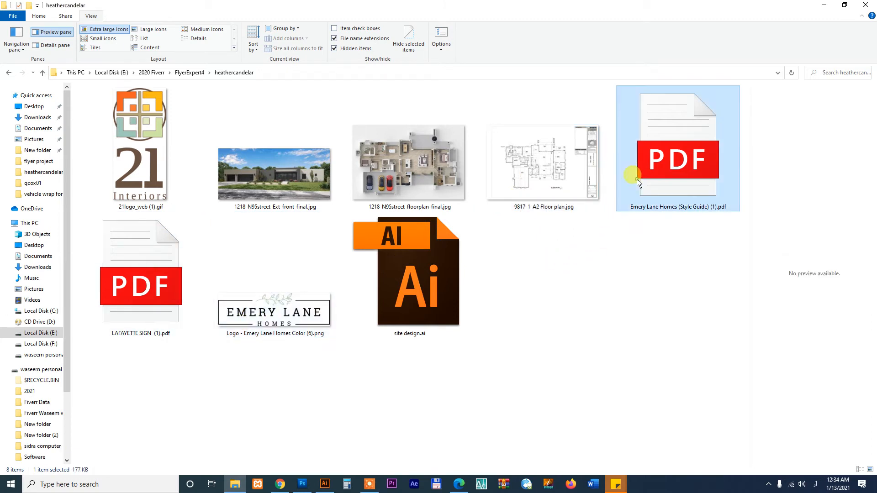
pyautogui.click(521, 181)
pyautogui.click(413, 160)
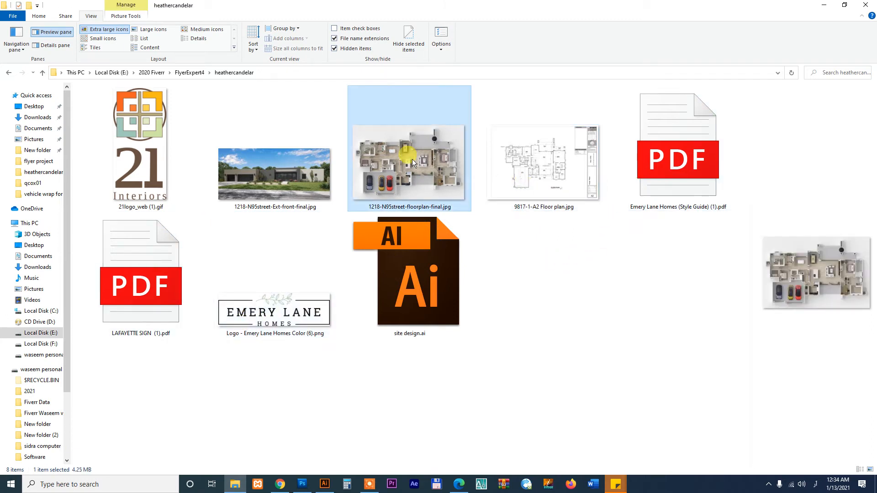
pyautogui.click(323, 483)
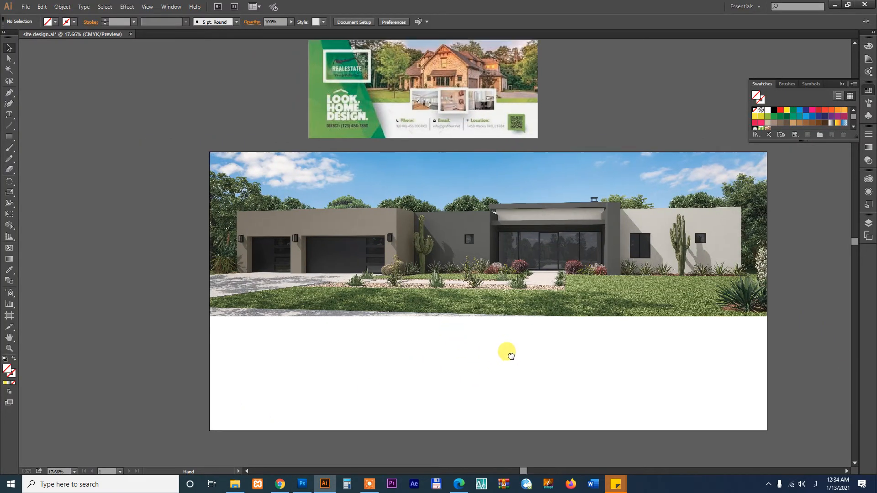
# Draw a triangle from the photo's right edge to the artboard's bottom centre and bottom-right corner
pyautogui.click(525, 300)
pyautogui.press('space')
pyautogui.moveTo(554, 366); pyautogui.dragTo(513, 322)
pyautogui.press('p')
pyautogui.click(716, 224)
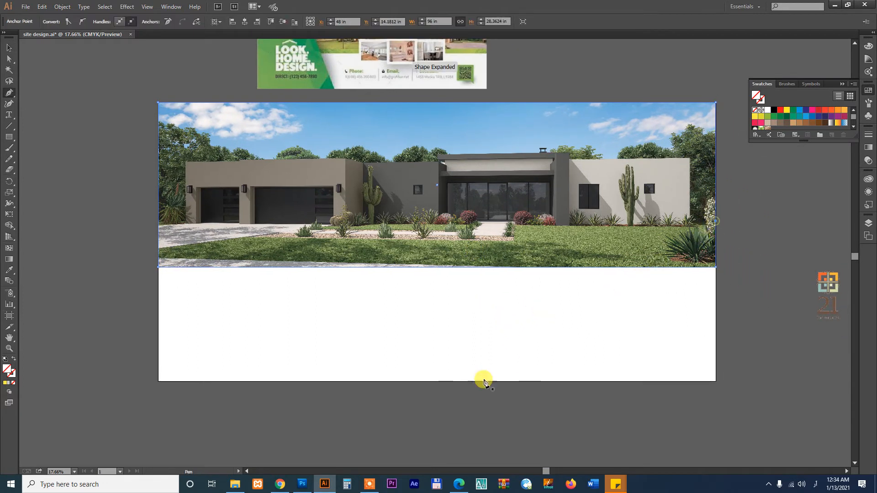
pyautogui.click(437, 381)
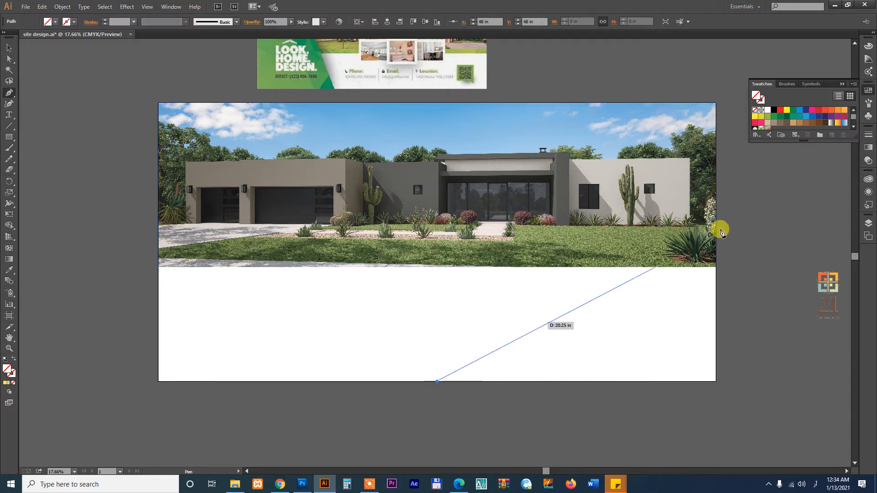
pyautogui.click(716, 382)
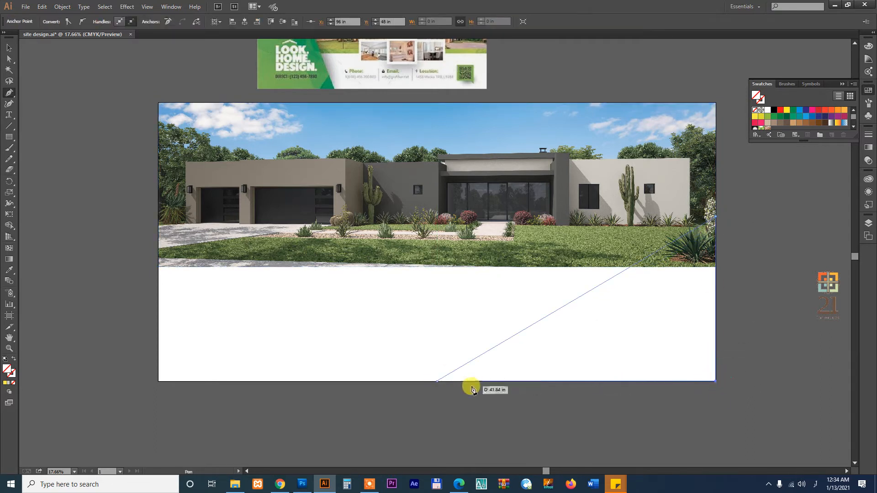
pyautogui.click(437, 381)
# Fill the triangle with the banner's green using the Eyedropper
pyautogui.press('i')
pyautogui.click(270, 60)
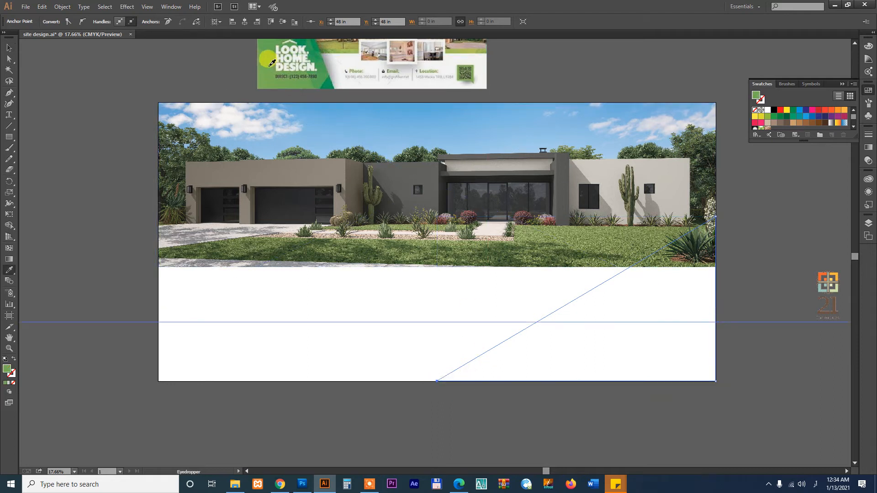
pyautogui.click(752, 342)
pyautogui.moveTo(650, 302); pyautogui.dragTo(586, 332)
pyautogui.click(569, 245)
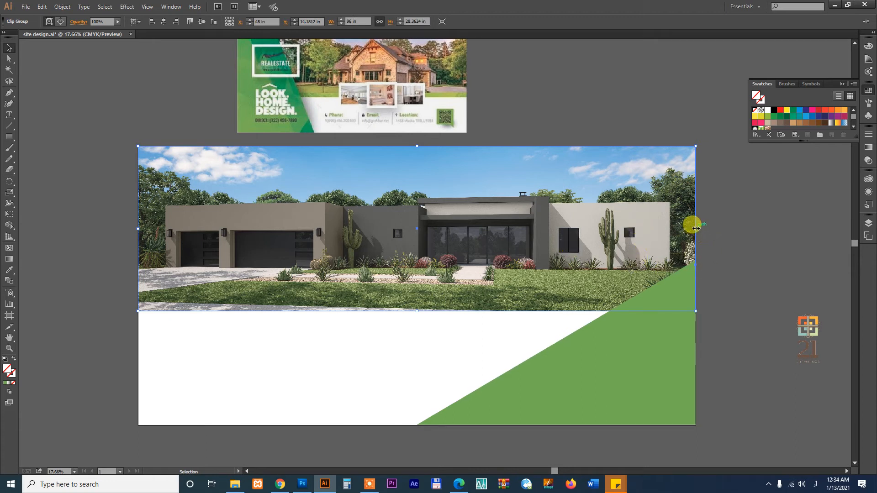
# Narrow the house photo, then pull the green triangle up to the artboard top and curve its right side outward
pyautogui.moveTo(694, 228); pyautogui.dragTo(544, 234)
pyautogui.click(655, 297)
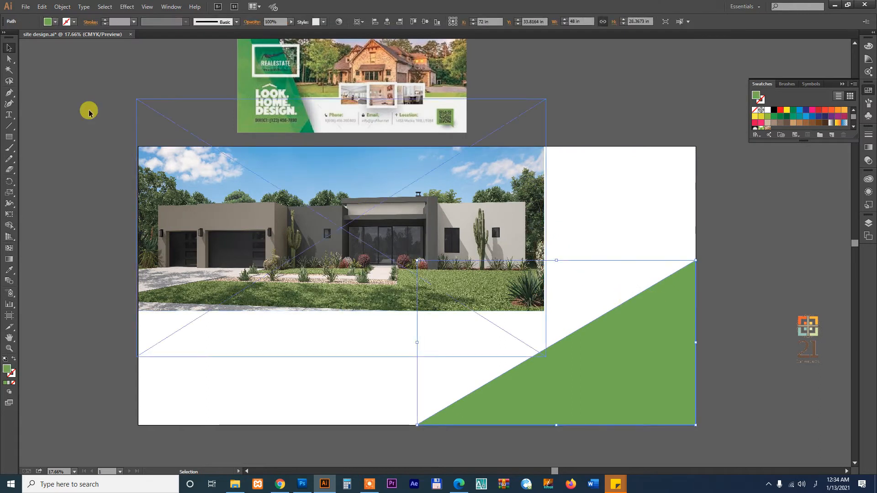
pyautogui.click(7, 105)
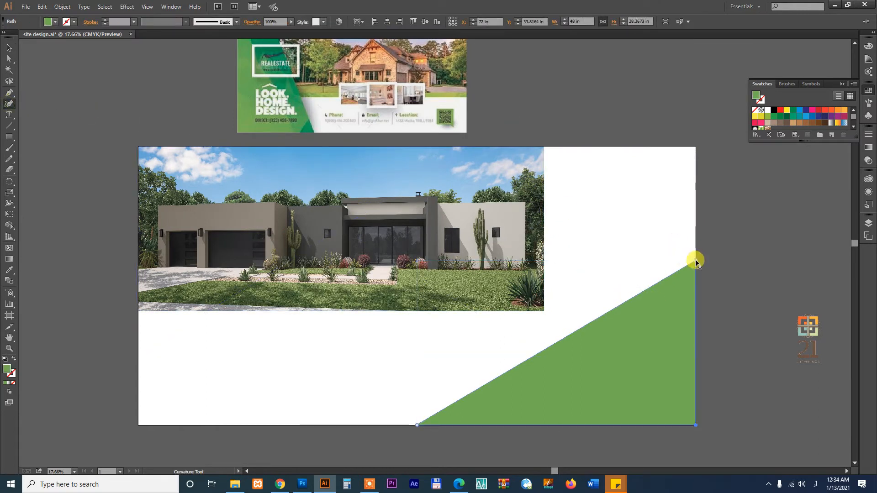
pyautogui.moveTo(695, 260); pyautogui.dragTo(575, 147)
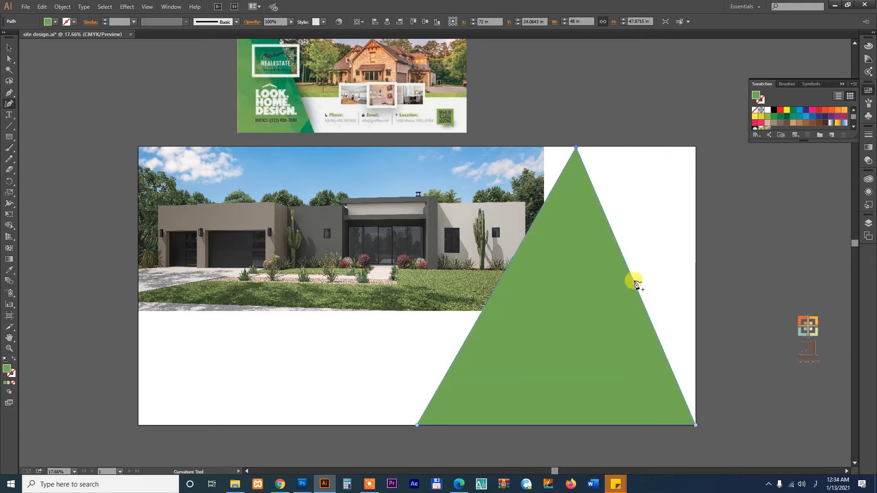
pyautogui.moveTo(634, 281); pyautogui.dragTo(699, 145)
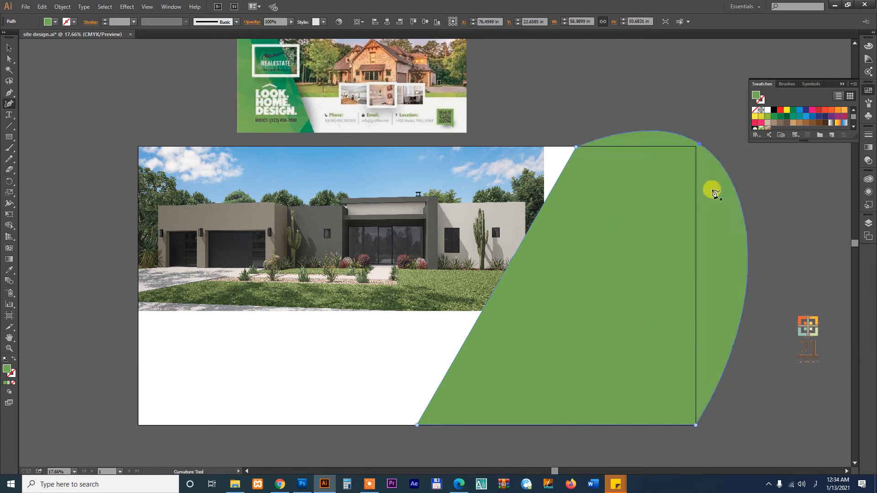
pyautogui.press('v')
pyautogui.moveTo(586, 255); pyautogui.dragTo(676, 268)
pyautogui.moveTo(637, 295); pyautogui.dragTo(670, 293)
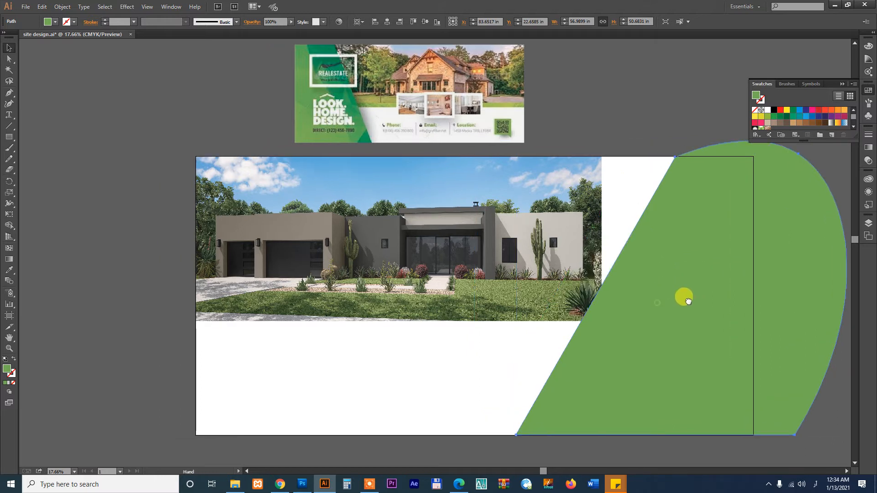
pyautogui.click(568, 228)
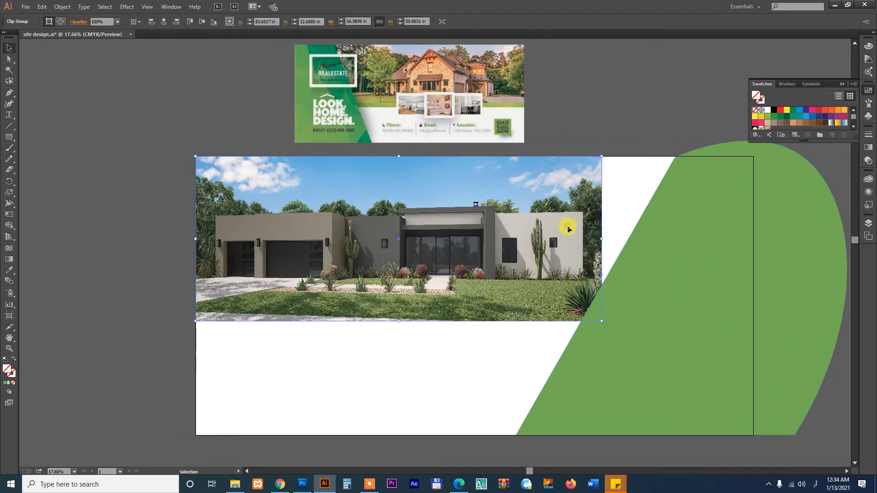
# Reshape the house photo's clip path so its edge slants along the green panel
pyautogui.doubleClick(601, 200)
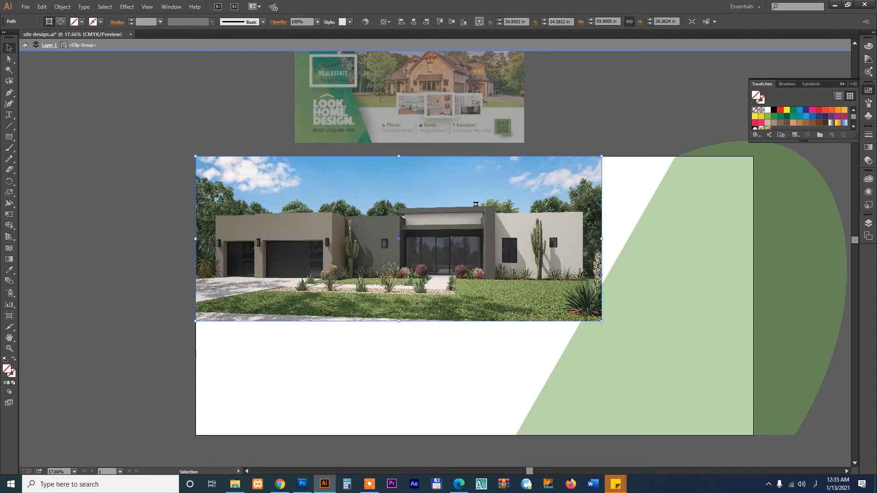
pyautogui.click(8, 104)
pyautogui.moveTo(601, 156); pyautogui.dragTo(676, 161)
pyautogui.click(677, 156)
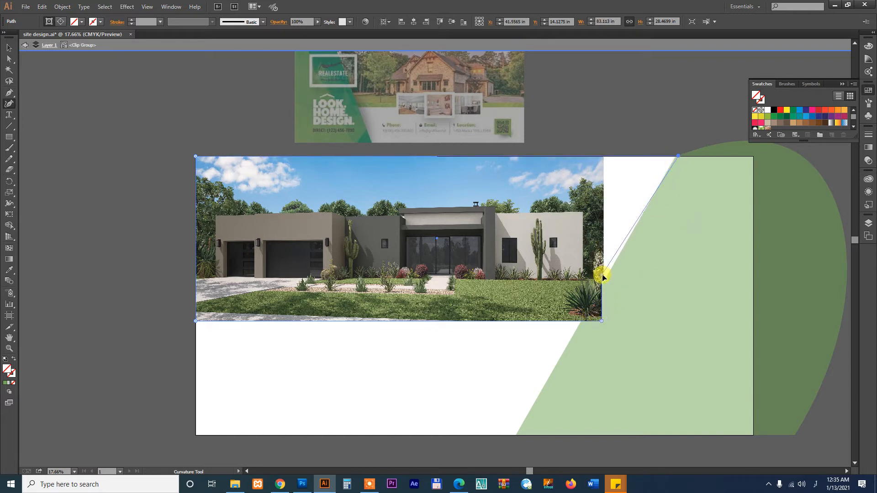
pyautogui.click(616, 279)
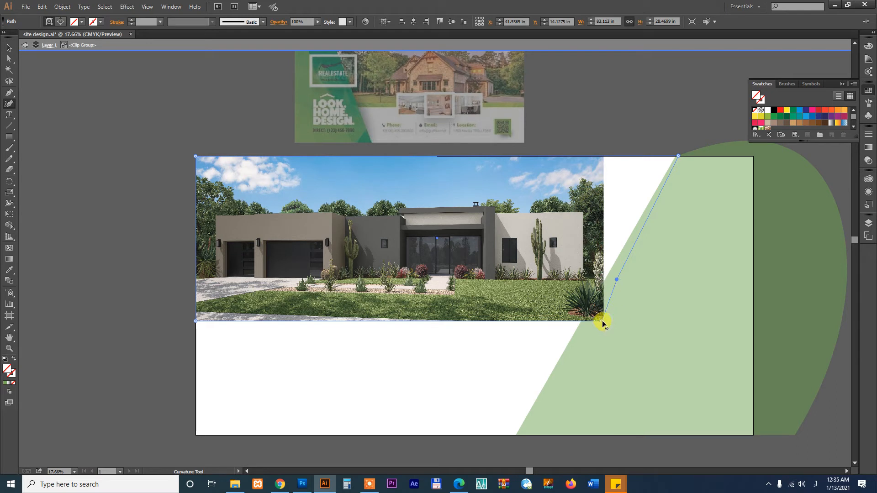
pyautogui.press('v')
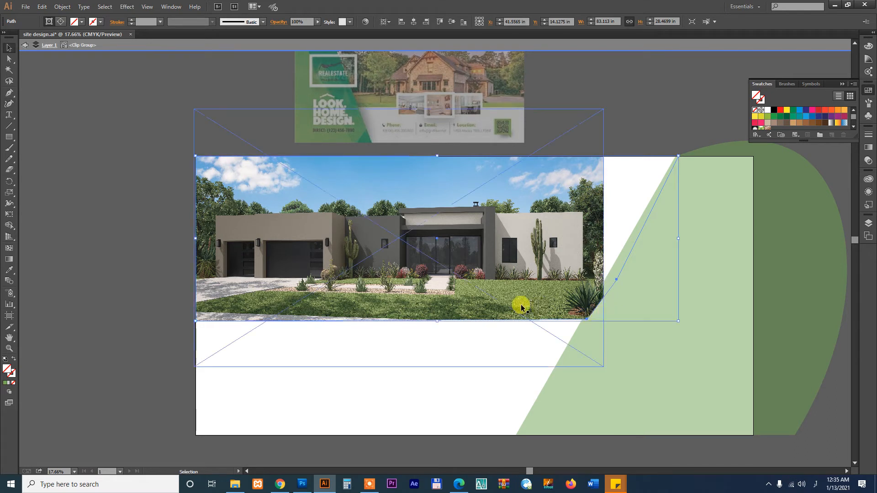
pyautogui.click(493, 364)
pyautogui.doubleClick(455, 379)
# Enlarge the house photo inside its crop and nudge it down into place
pyautogui.doubleClick(505, 226)
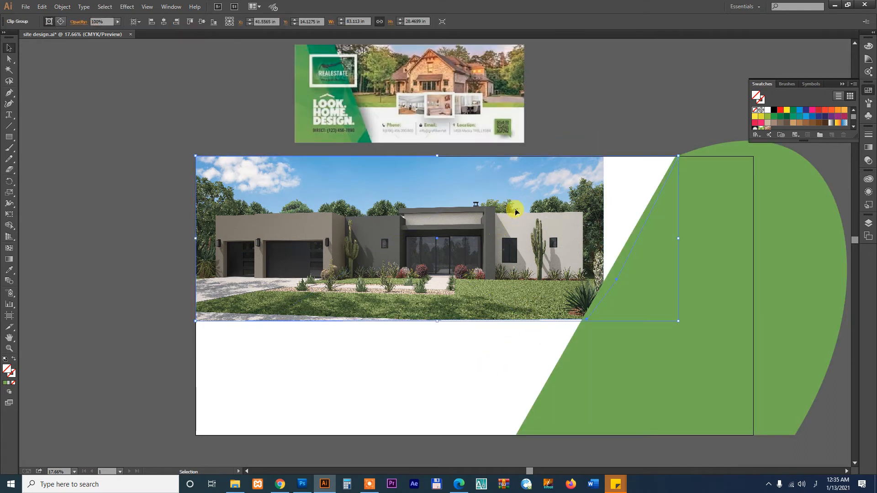
pyautogui.click(522, 220)
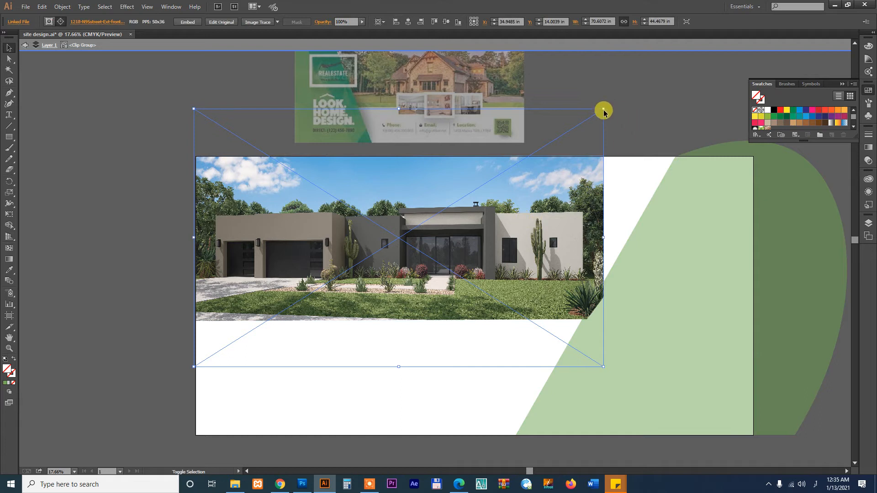
pyautogui.moveTo(603, 108); pyautogui.dragTo(685, 57)
pyautogui.moveTo(601, 201); pyautogui.dragTo(571, 222)
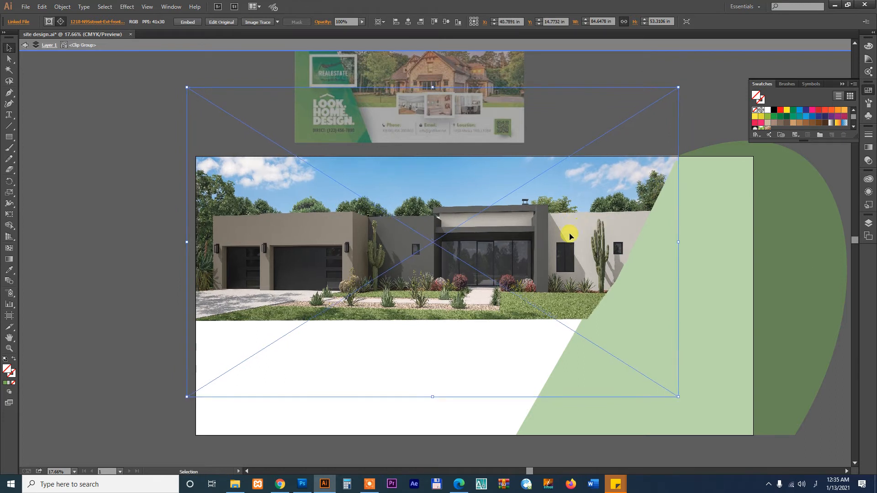
pyautogui.doubleClick(147, 241)
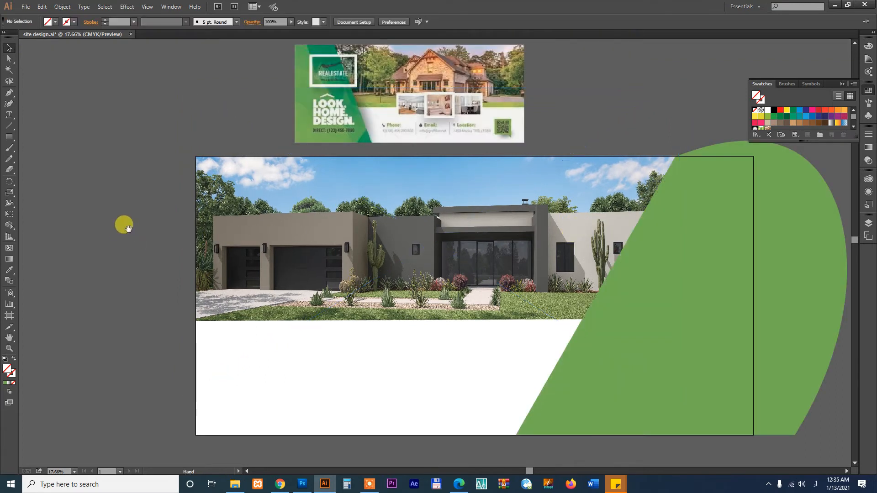
pyautogui.moveTo(127, 228); pyautogui.dragTo(145, 215)
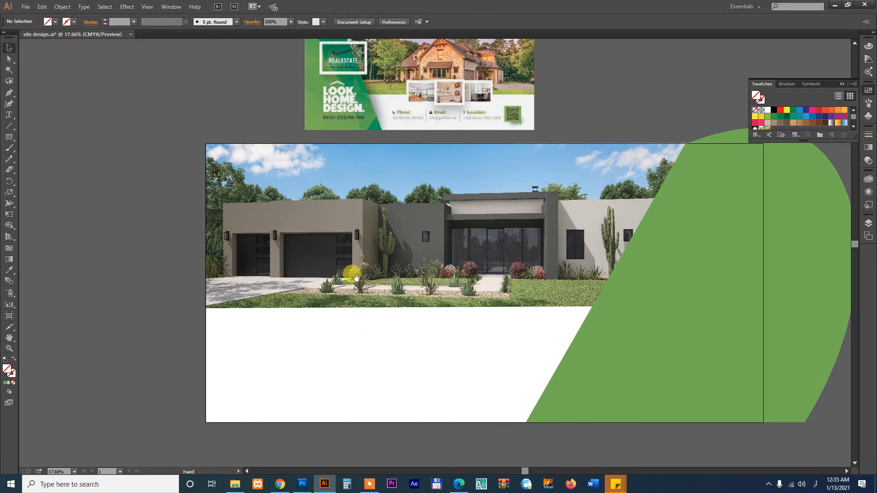
pyautogui.moveTo(353, 257); pyautogui.dragTo(358, 261)
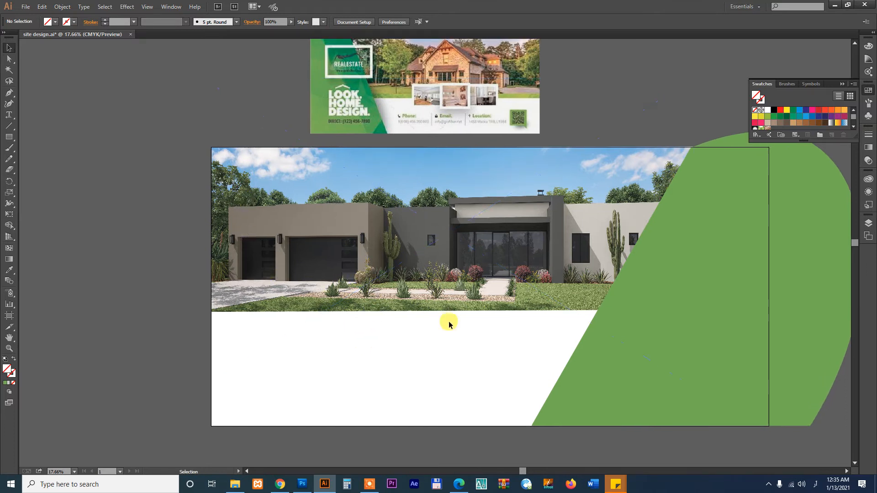
pyautogui.moveTo(416, 355); pyautogui.dragTo(440, 349)
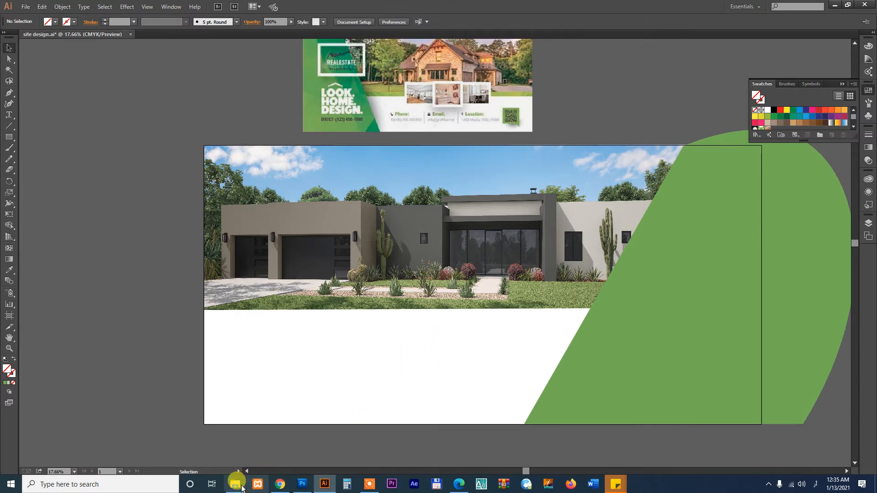
# Open the Emery Lane Homes style guide PDF in Illustrator from the project folder
pyautogui.click(234, 480)
pyautogui.click(288, 316)
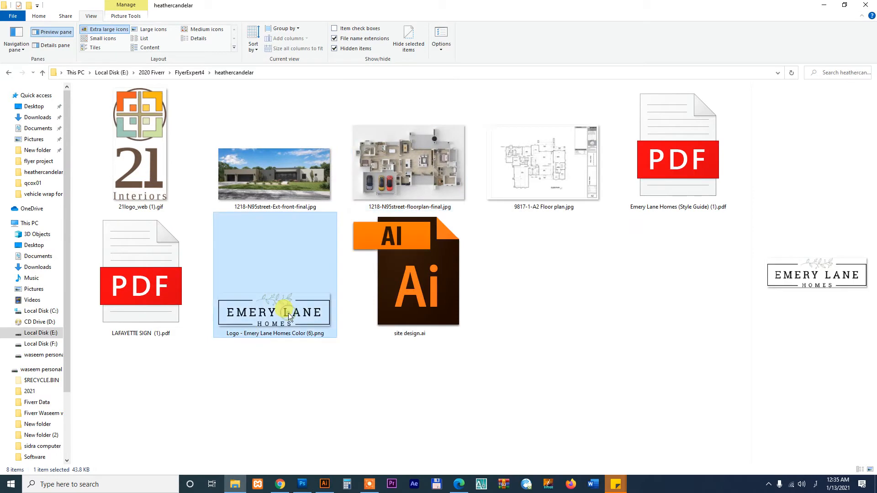
pyautogui.click(665, 162)
pyautogui.moveTo(667, 163); pyautogui.dragTo(619, 22)
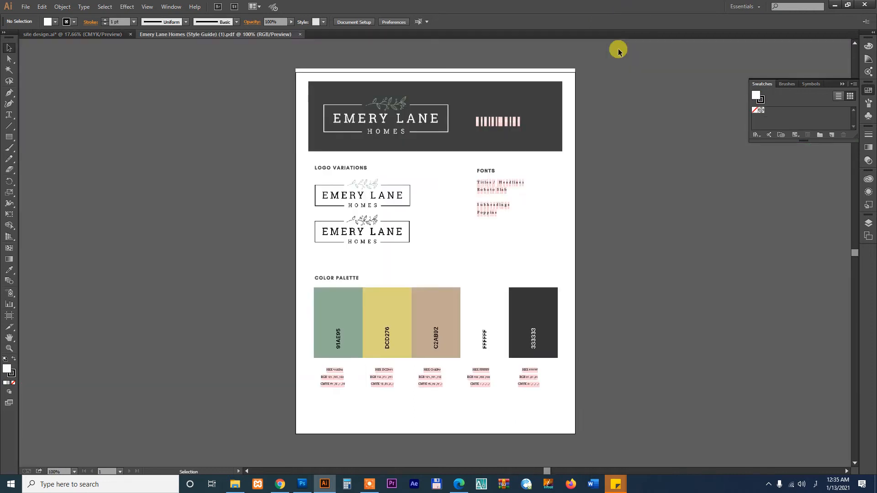
# In the style guide, zoom into the logo variations and pull the white Emery Lane logo off its dark header
pyautogui.press('z')
pyautogui.moveTo(420, 249); pyautogui.dragTo(466, 273)
pyautogui.press('v')
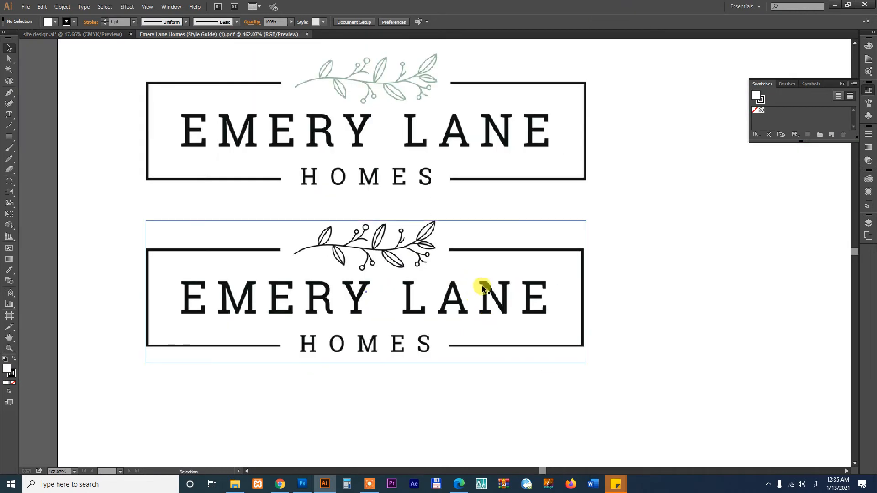
pyautogui.click(483, 290)
pyautogui.click(430, 131)
pyautogui.scroll(8, 484, 174)
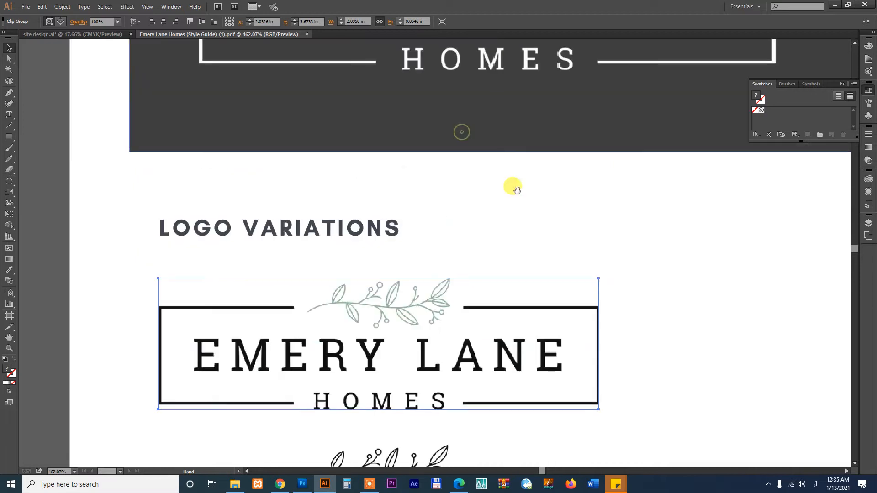
pyautogui.scroll(-10, 505, 238)
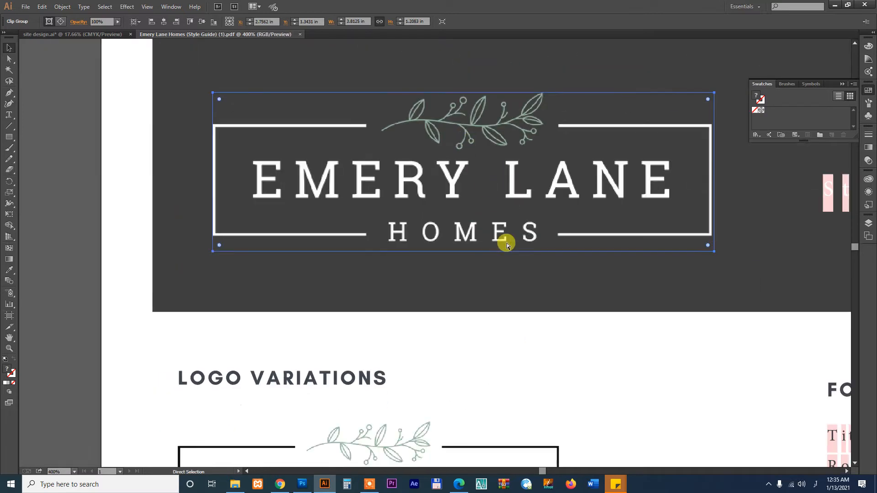
pyautogui.scroll(-5, 495, 315)
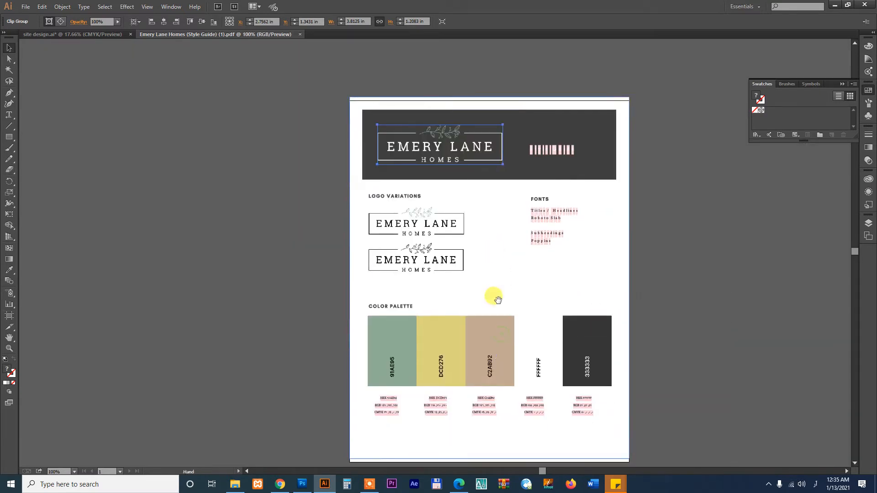
pyautogui.moveTo(451, 136); pyautogui.dragTo(274, 188)
# Paste the style guide's dark header rectangle into the sign's lower white area, enlarged
pyautogui.click(106, 33)
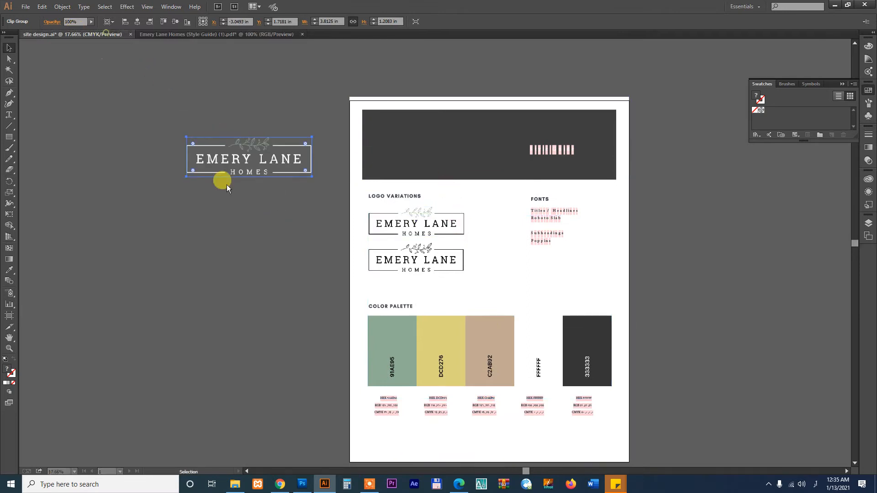
pyautogui.doubleClick(347, 221)
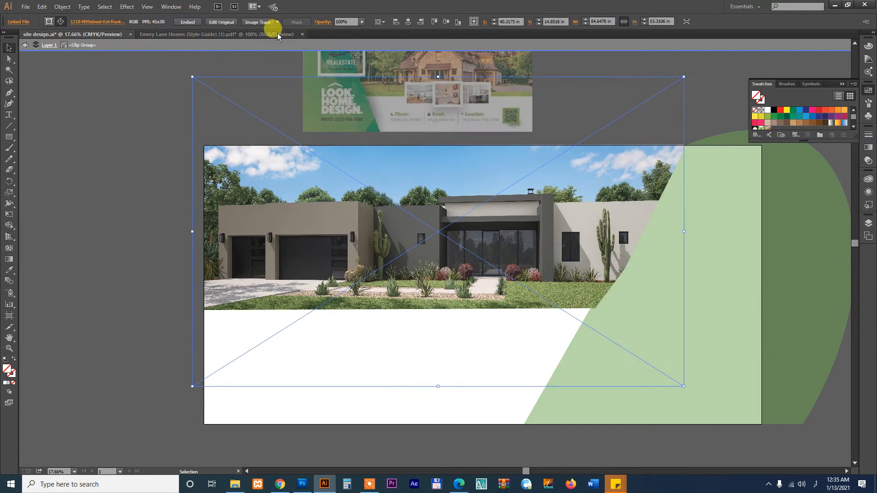
pyautogui.click(272, 32)
pyautogui.click(470, 144)
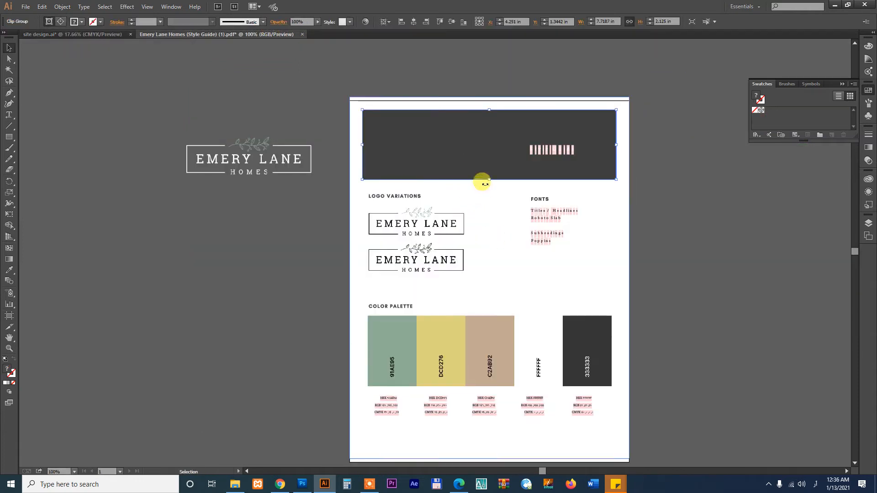
pyautogui.click(109, 35)
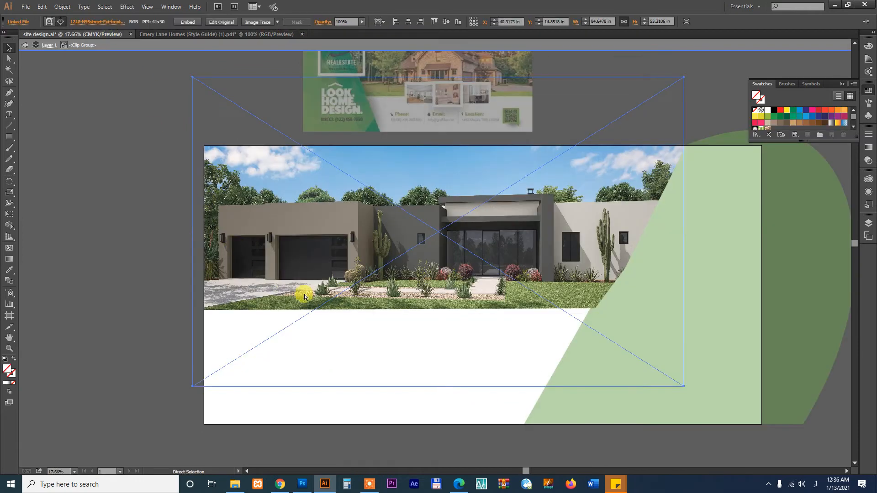
pyautogui.hotkey('ctrl', 'v')
pyautogui.moveTo(442, 254); pyautogui.dragTo(380, 386)
pyautogui.click(599, 383)
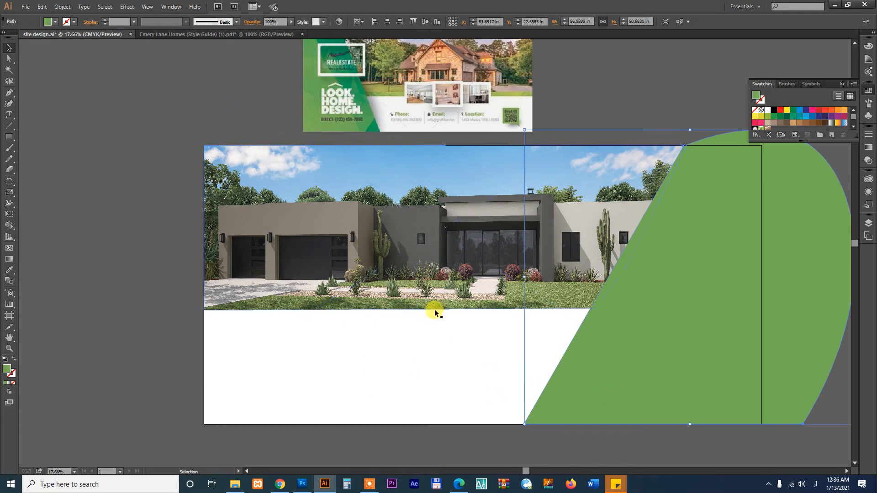
pyautogui.click(444, 317)
pyautogui.hotkey('ctrl', 'v')
pyautogui.moveTo(457, 259); pyautogui.dragTo(467, 381)
# Recolour the curved green panel with the dark grey fill
pyautogui.click(589, 373)
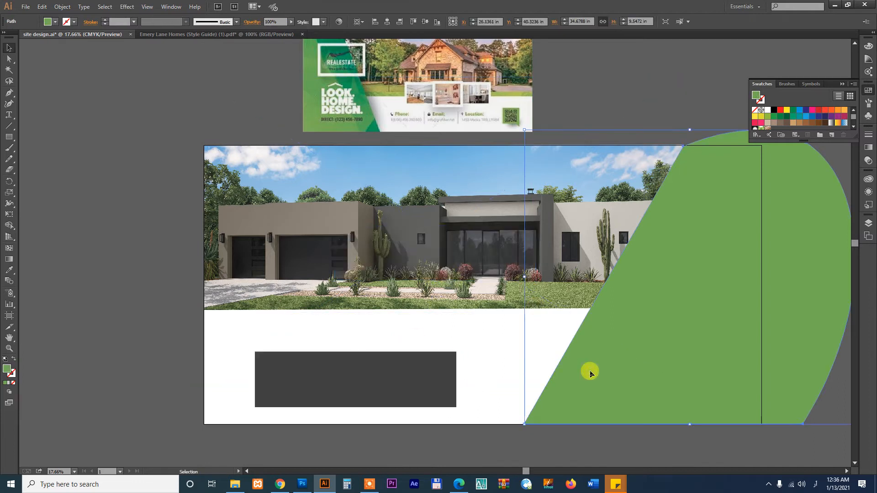
pyautogui.press('i')
pyautogui.click(432, 375)
pyautogui.press('v')
pyautogui.click(505, 339)
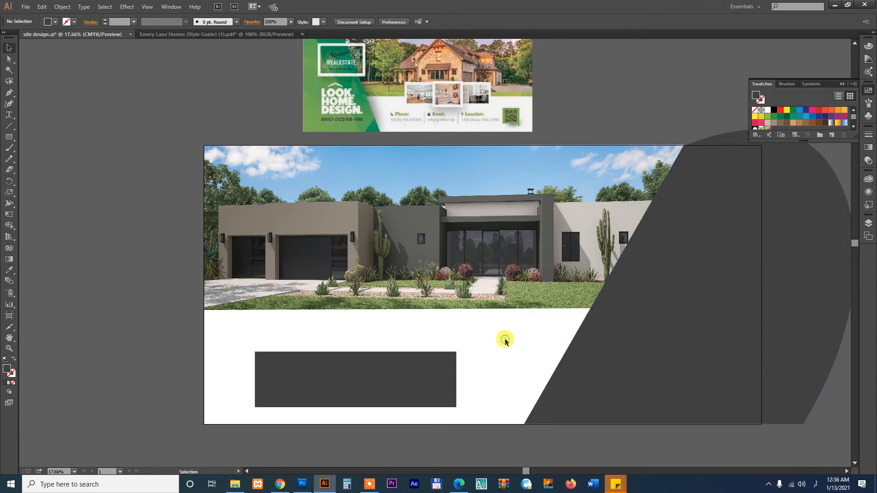
pyautogui.moveTo(402, 374); pyautogui.dragTo(376, 368)
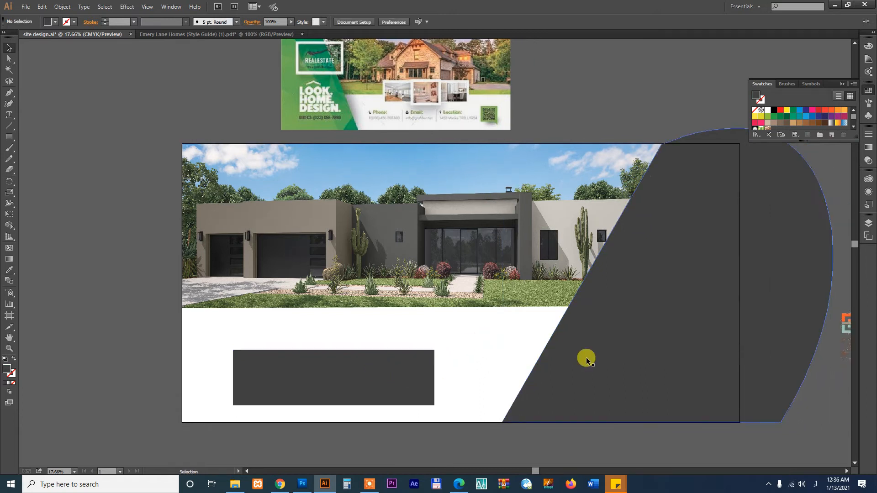
pyautogui.click(606, 333)
pyautogui.moveTo(641, 348); pyautogui.dragTo(533, 319)
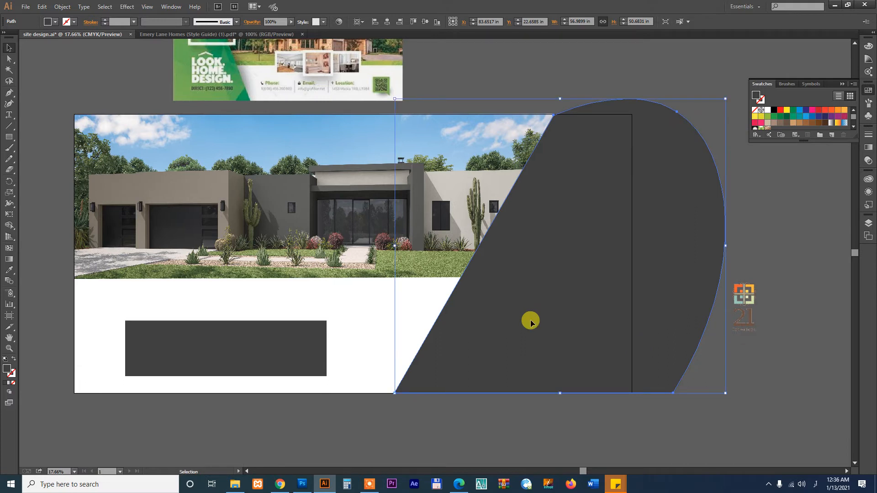
pyautogui.moveTo(511, 333); pyautogui.dragTo(565, 320)
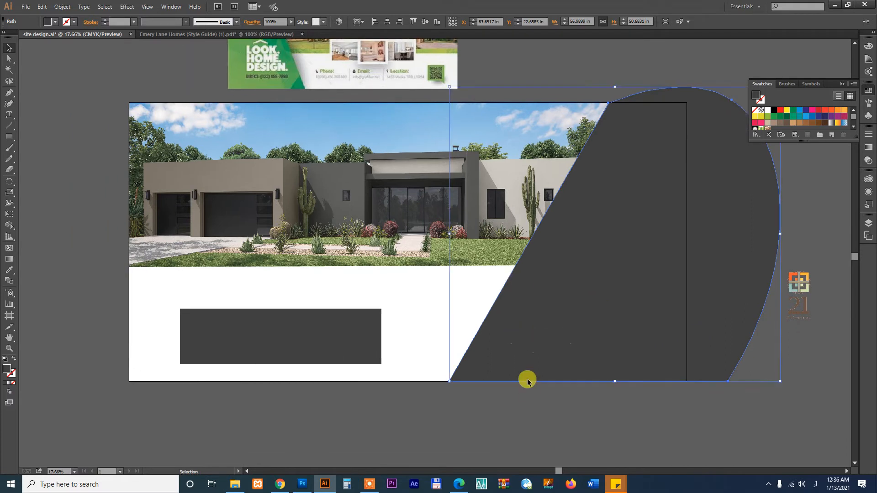
# Copy the Emery Lane logo from the style guide and paste it into the sign design
pyautogui.click(234, 487)
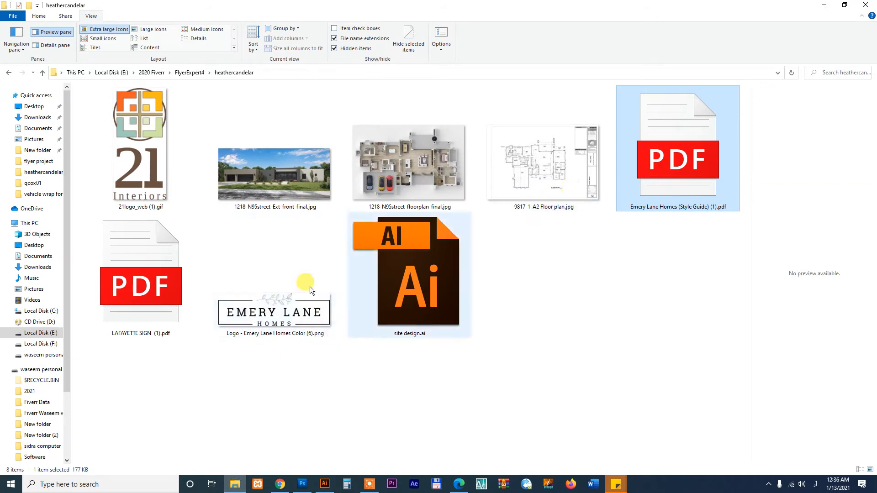
pyautogui.click(275, 315)
pyautogui.click(324, 484)
pyautogui.click(259, 34)
pyautogui.click(281, 164)
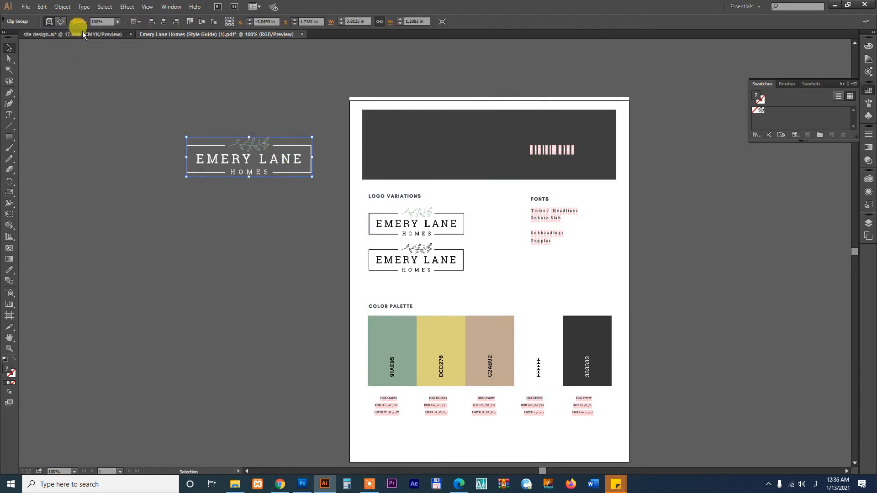
pyautogui.click(81, 33)
pyautogui.hotkey('ctrl', 'v')
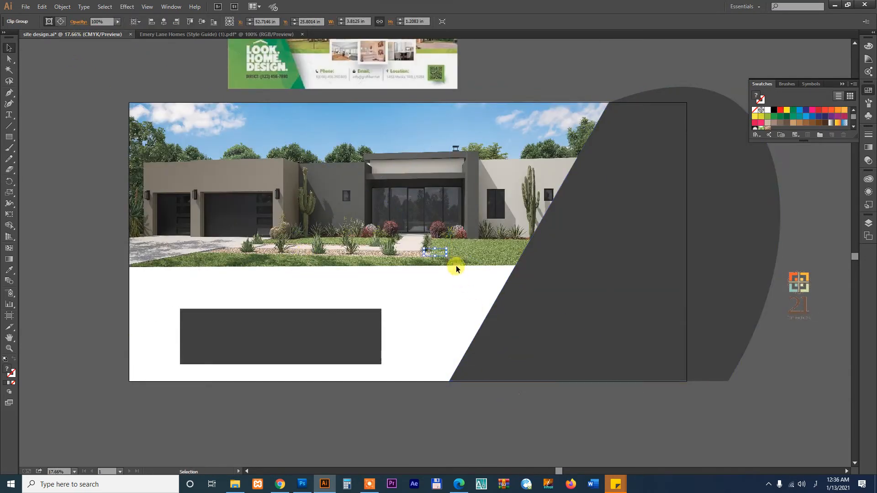
# Enlarge the logo onto the dark angled panel and place a dark grey rectangle behind it
pyautogui.moveTo(445, 254); pyautogui.dragTo(642, 320)
pyautogui.moveTo(602, 297); pyautogui.dragTo(628, 322)
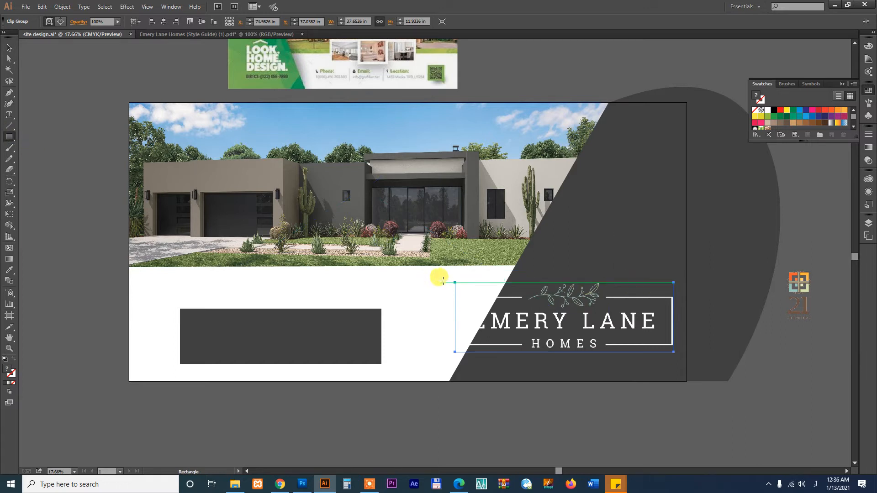
pyautogui.moveTo(446, 282); pyautogui.dragTo(671, 353)
pyautogui.press('i')
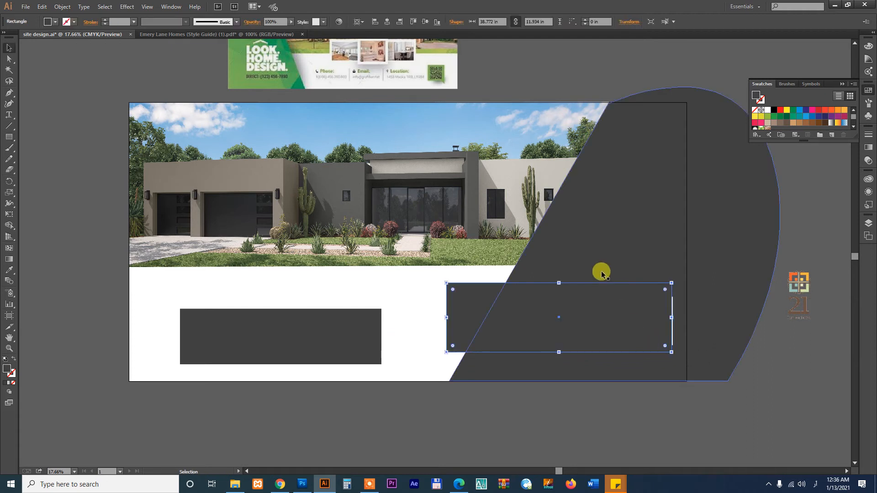
pyautogui.press('v')
pyautogui.click(529, 404)
pyautogui.click(487, 305)
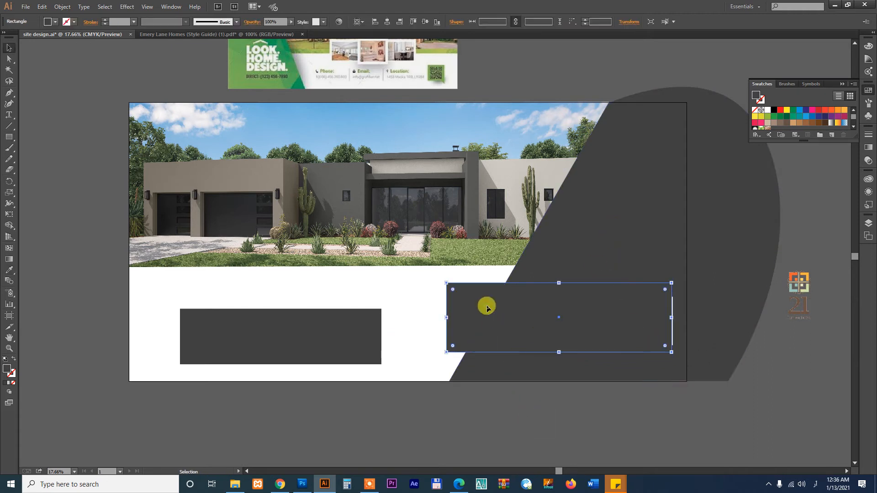
pyautogui.hotkey('ctrl', '[')
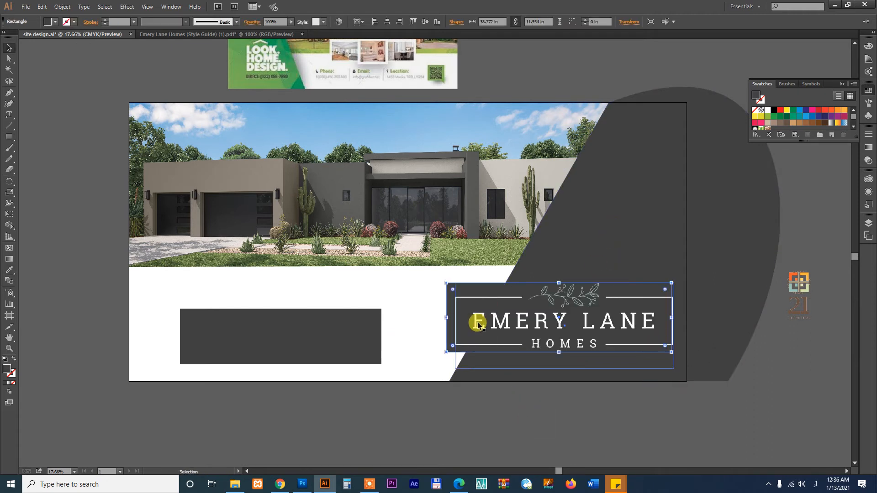
pyautogui.click(416, 394)
# Adjust the dark rectangle's top and bottom edges to fit the logo's height
pyautogui.press('z')
pyautogui.click(747, 389)
pyautogui.press('v')
pyautogui.click(212, 190)
pyautogui.moveTo(431, 320); pyautogui.dragTo(430, 328)
pyautogui.moveTo(431, 184); pyautogui.dragTo(431, 176)
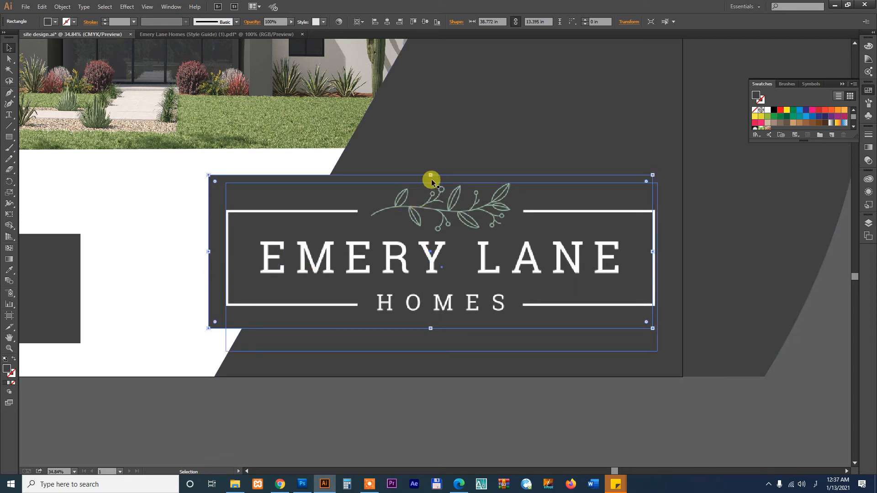
pyautogui.moveTo(430, 175); pyautogui.dragTo(431, 195)
pyautogui.moveTo(432, 328); pyautogui.dragTo(432, 322)
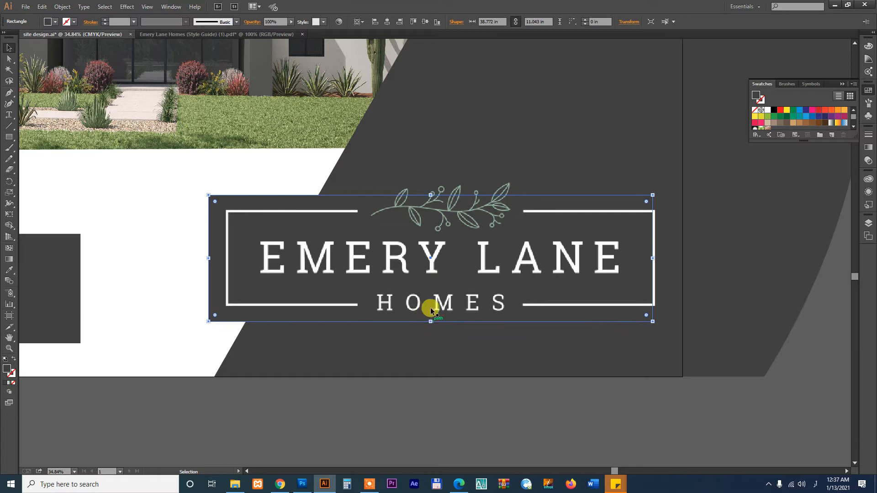
# Create a 0.875 in Offset Path around the logo's dark rectangle
pyautogui.click(62, 7)
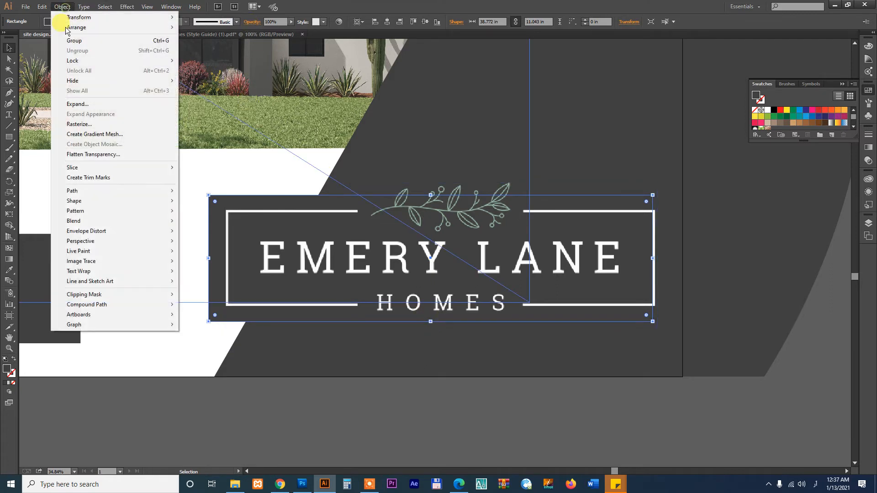
pyautogui.moveTo(116, 189)
pyautogui.click(215, 225)
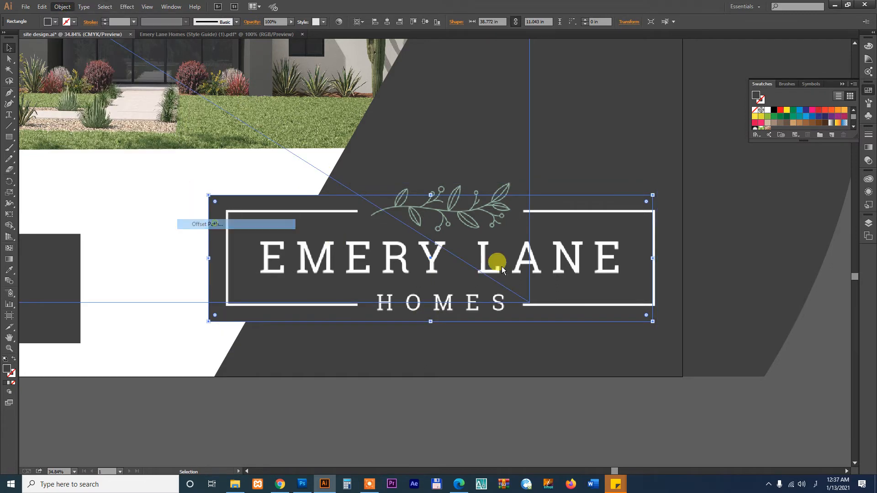
pyautogui.click(393, 264)
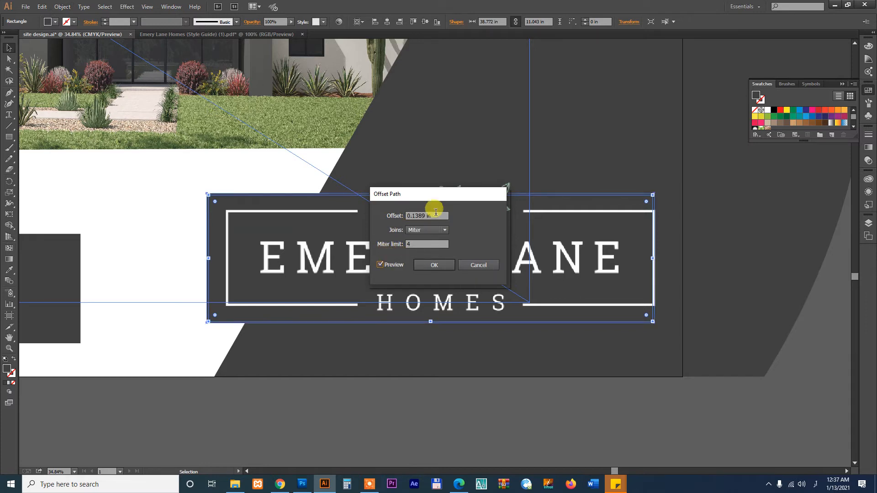
pyautogui.write('0.875')
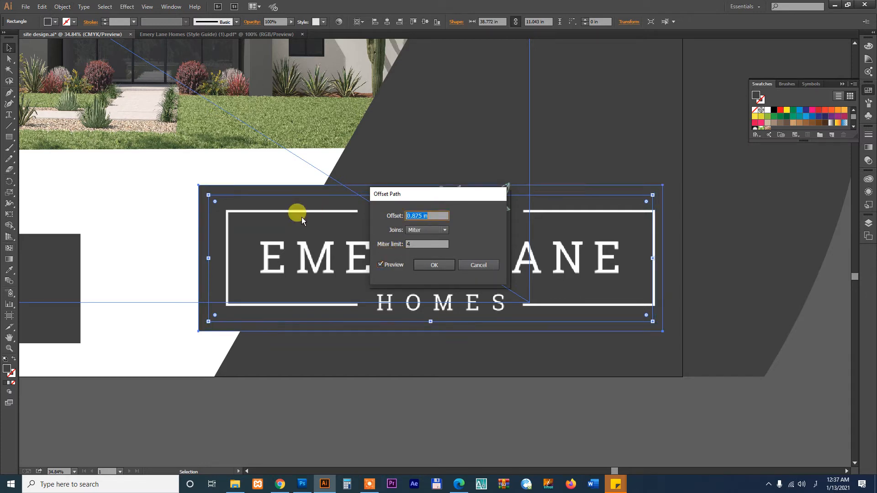
pyautogui.click(436, 264)
# Fill the offset rectangle light grey, send it behind the angled panel, and save the file
pyautogui.click(358, 381)
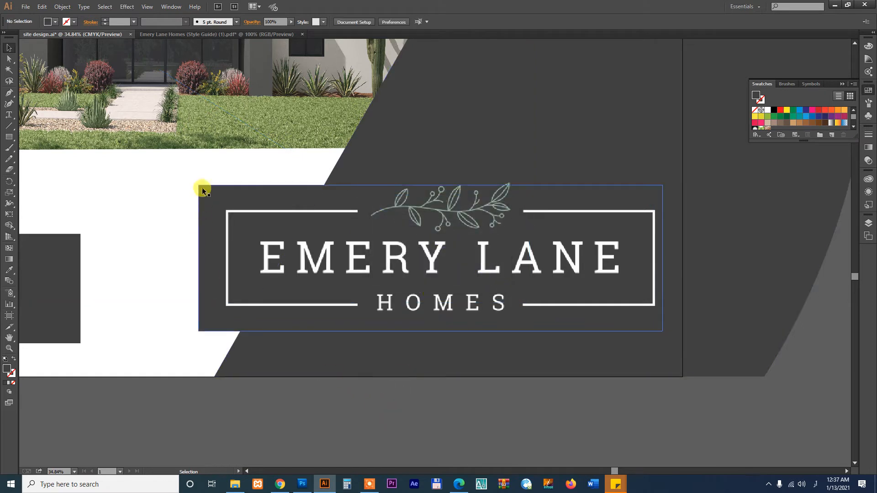
pyautogui.click(202, 188)
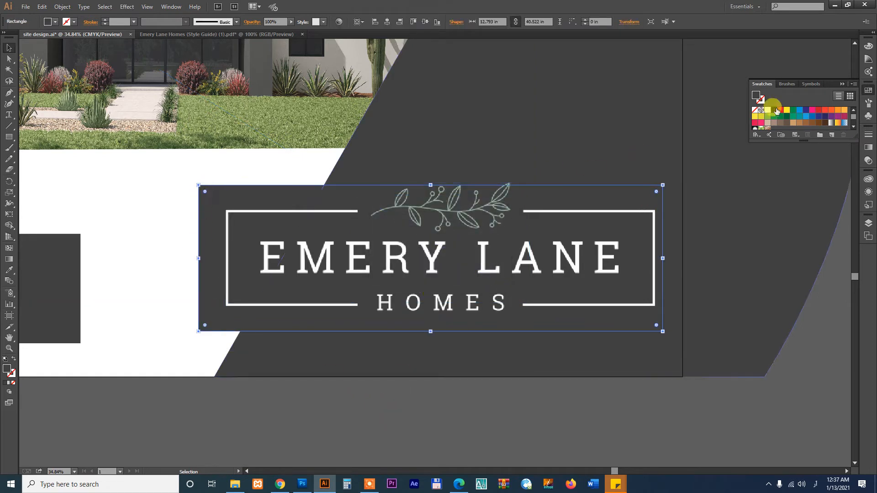
pyautogui.moveTo(804, 142); pyautogui.dragTo(804, 228)
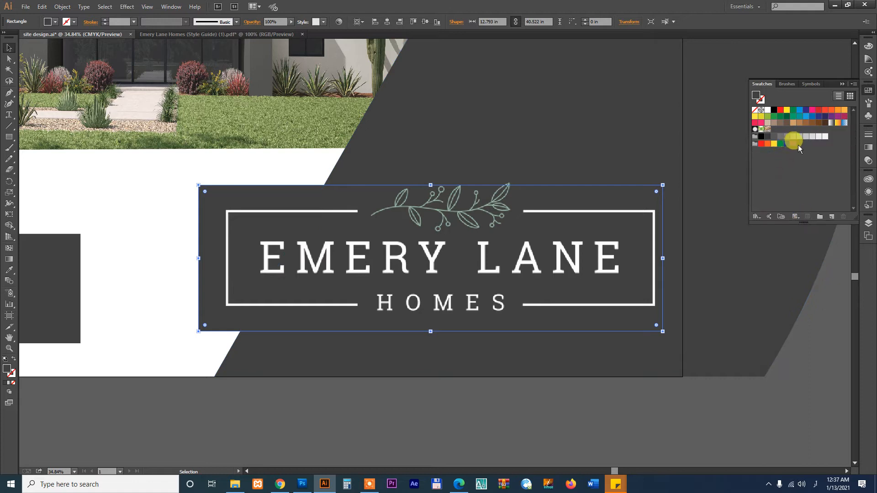
pyautogui.click(805, 137)
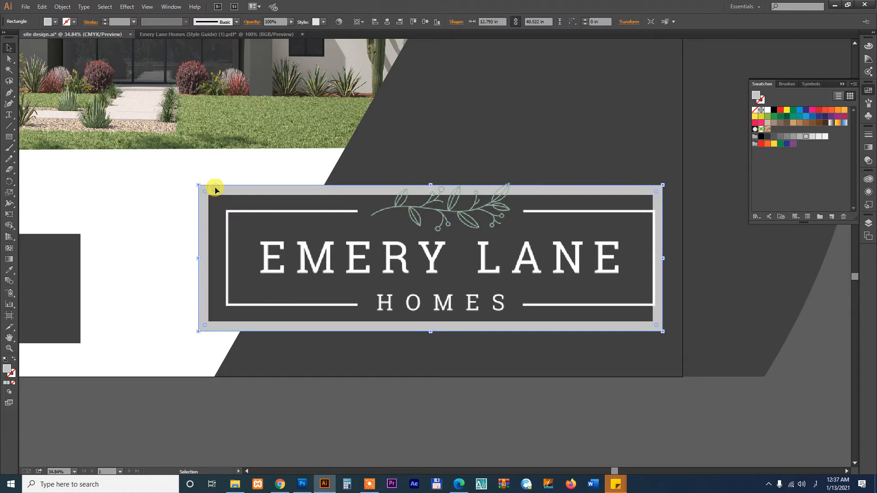
pyautogui.hotkey('ctrl', '[')
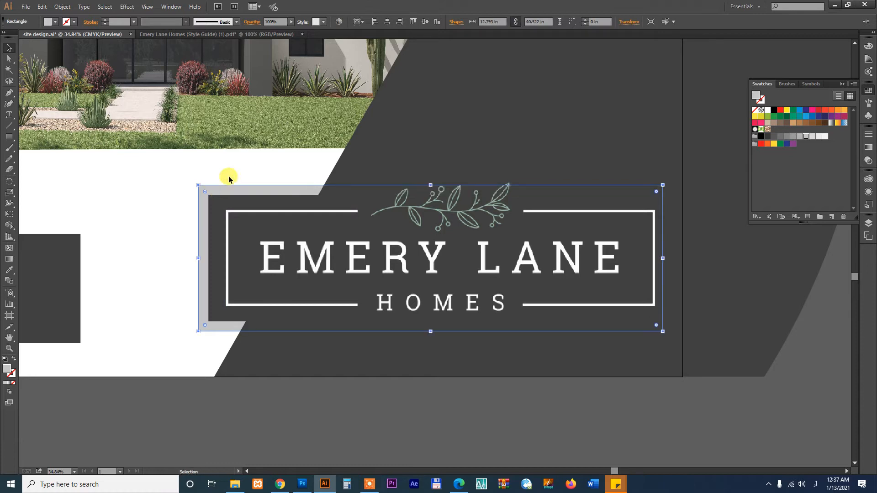
pyautogui.click(361, 406)
pyautogui.hscroll(-3, 365, 413)
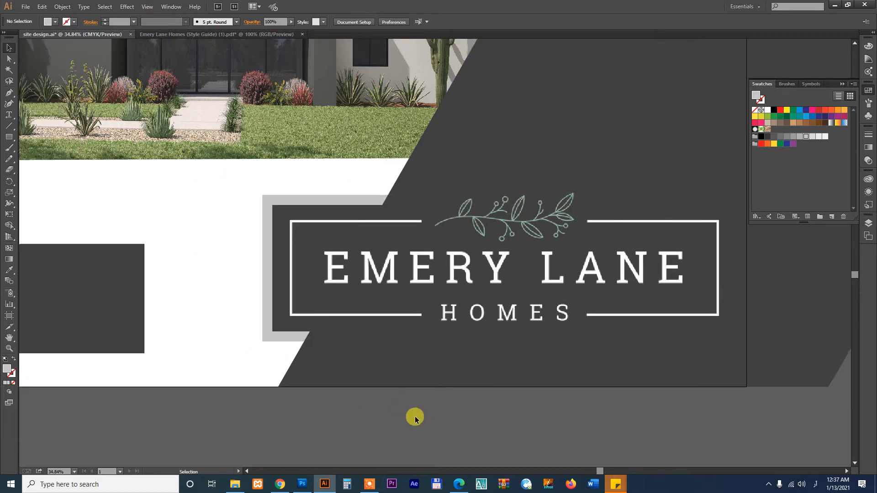
pyautogui.hotkey('ctrl', '-')
pyautogui.hotkey('ctrl', '-')
pyautogui.moveTo(375, 408); pyautogui.dragTo(445, 416)
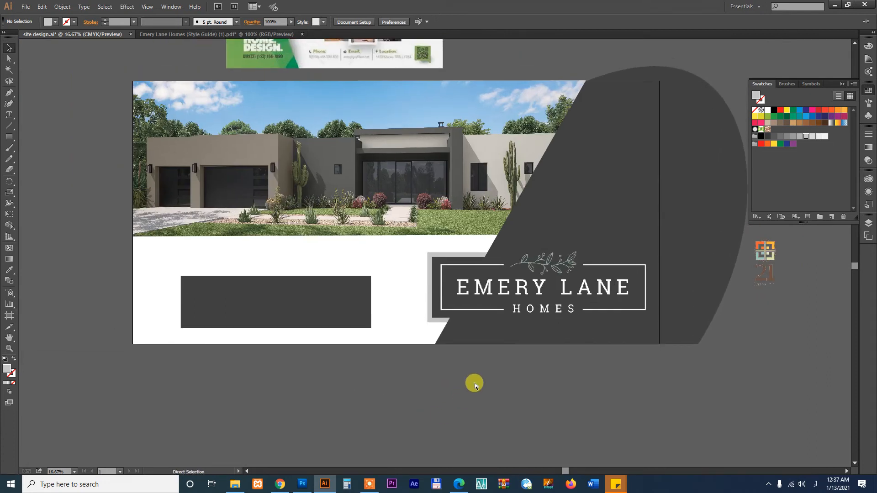
pyautogui.hotkey('ctrl', 's')
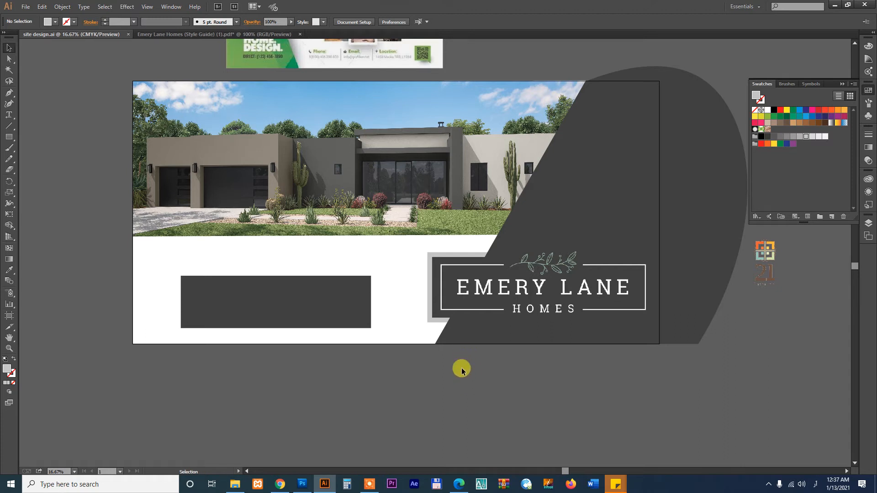
# Move the dark rectangle under the photo, narrow it, duplicate it below, and resize both boxes
pyautogui.hscroll(-2, 505, 384)
pyautogui.click(356, 311)
pyautogui.moveTo(375, 316); pyautogui.dragTo(339, 250)
pyautogui.press('z')
pyautogui.moveTo(166, 185); pyautogui.dragTo(585, 343)
pyautogui.moveTo(439, 230); pyautogui.dragTo(242, 223)
pyautogui.moveTo(221, 196); pyautogui.dragTo(220, 320)
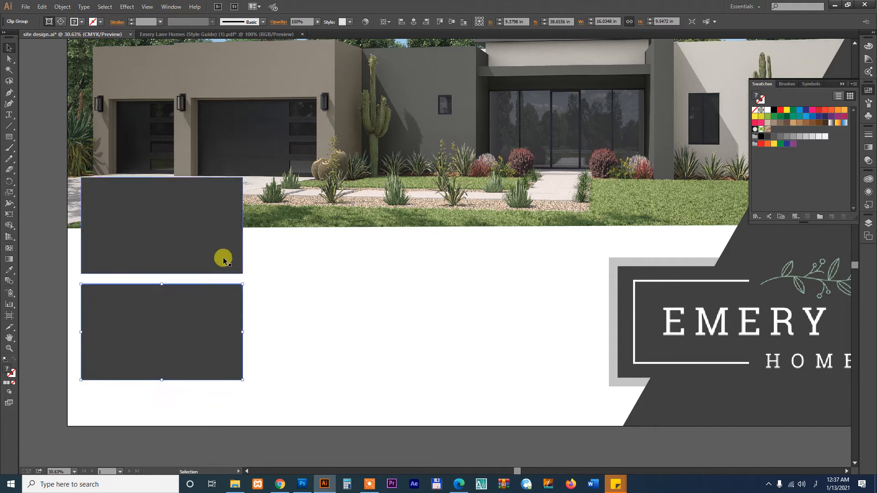
pyautogui.keyDown('shift'); pyautogui.click(223, 254); pyautogui.keyUp('shift')
pyautogui.moveTo(242, 381); pyautogui.dragTo(259, 400)
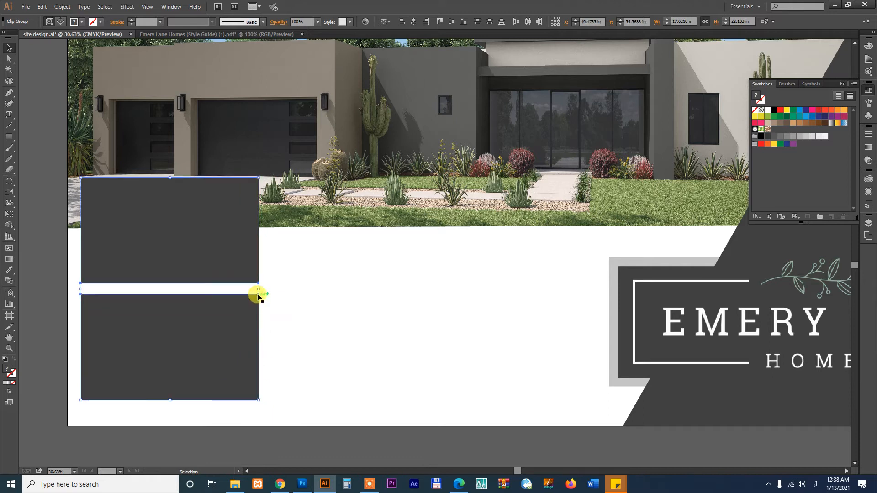
pyautogui.moveTo(258, 290); pyautogui.dragTo(239, 289)
# Try an Offset Path of 10 on the top box, then dismiss it without applying
pyautogui.click(221, 242)
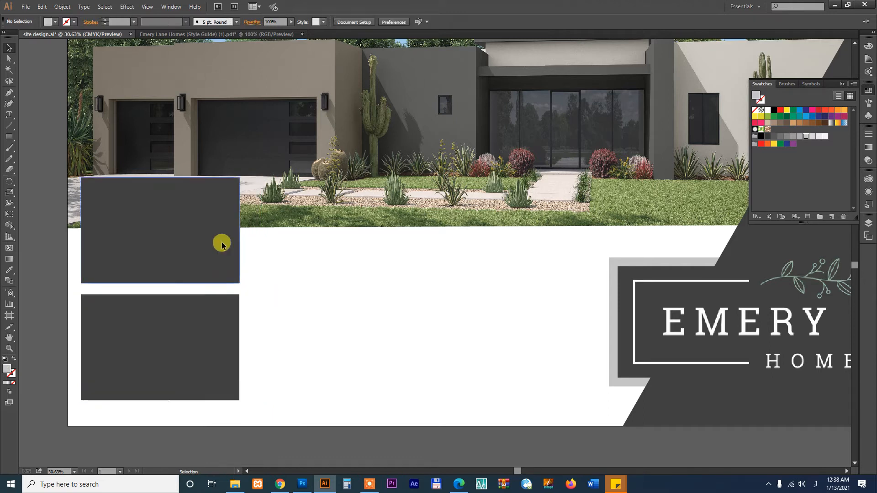
pyautogui.click(61, 7)
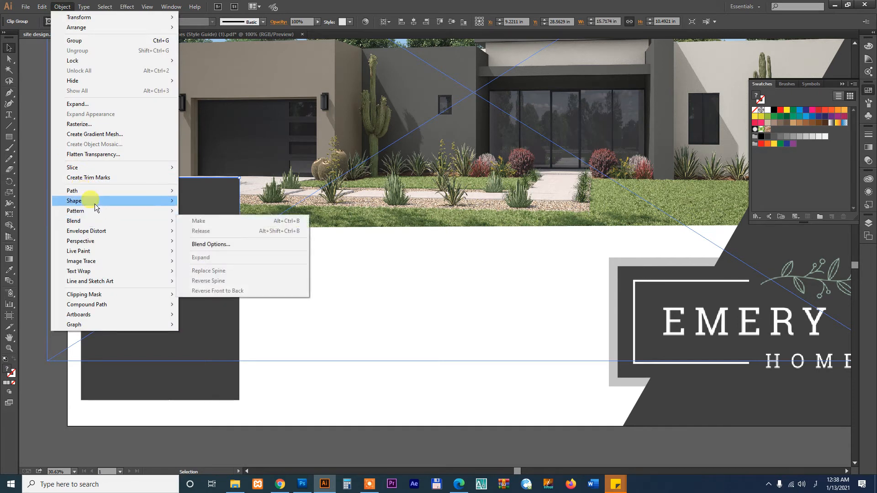
pyautogui.moveTo(94, 191)
pyautogui.click(225, 224)
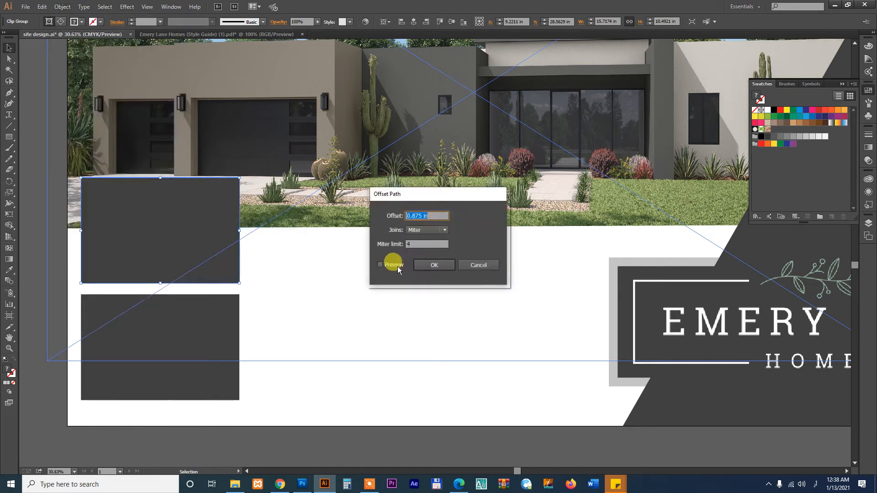
pyautogui.click(447, 213)
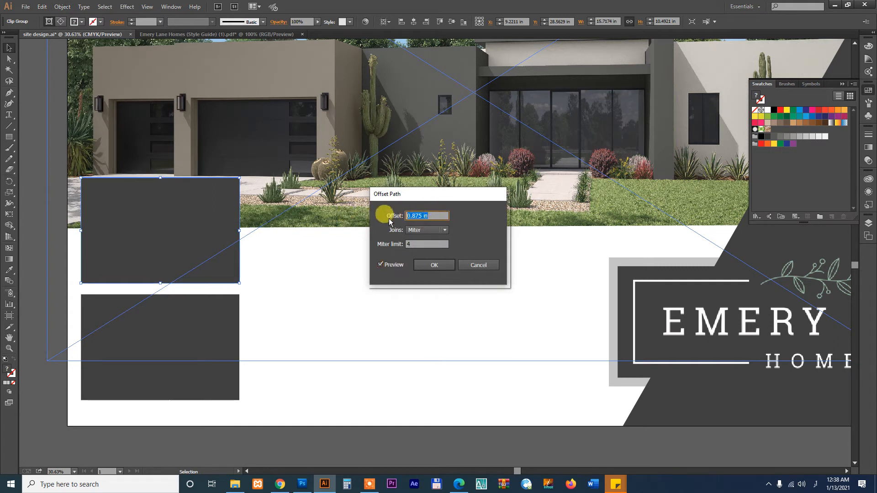
pyautogui.press('Up')
pyautogui.press('Up')
pyautogui.press('Up')
pyautogui.press('Up')
pyautogui.press('Up')
pyautogui.press('Up')
pyautogui.press('Up')
pyautogui.press('Up')
pyautogui.press('Up')
pyautogui.press('Up')
pyautogui.press('Up')
pyautogui.press('Up')
pyautogui.press('Up')
pyautogui.press('Up')
pyautogui.press('Up')
pyautogui.write('10')
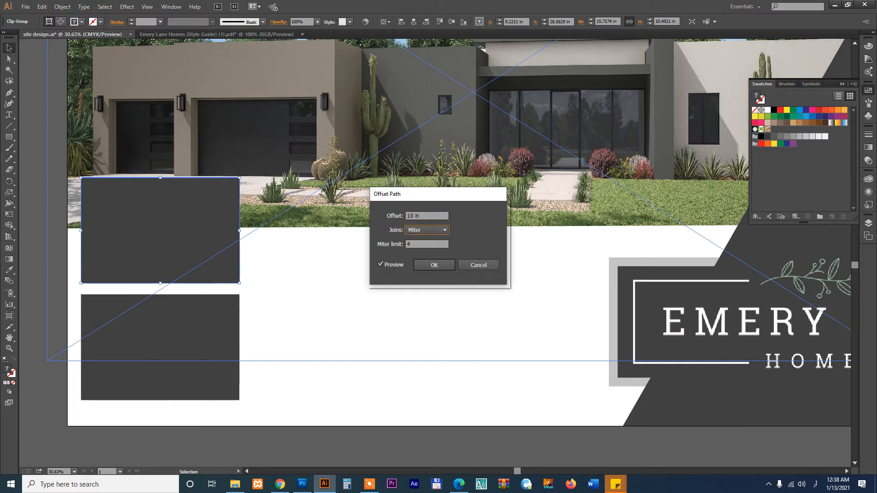
pyautogui.press('Escape')
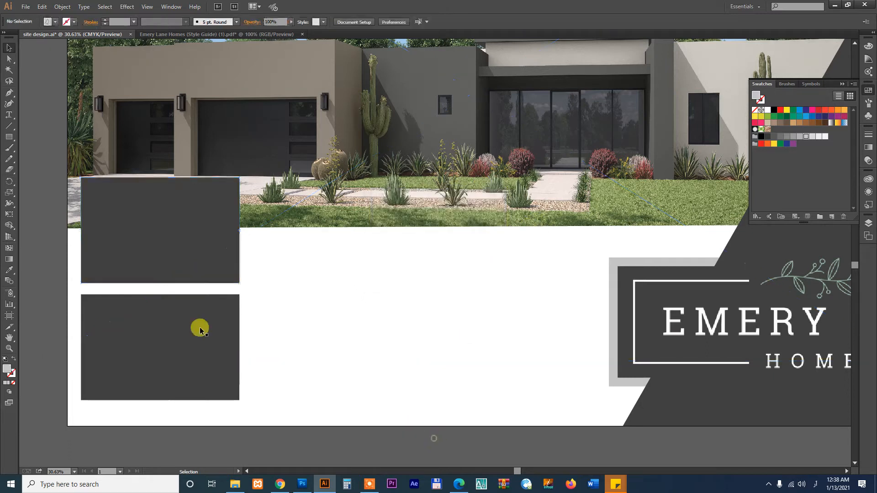
# Cancel a second Offset Path attempt on the upper box and delete the lower dark box
pyautogui.moveTo(197, 252); pyautogui.dragTo(96, 19)
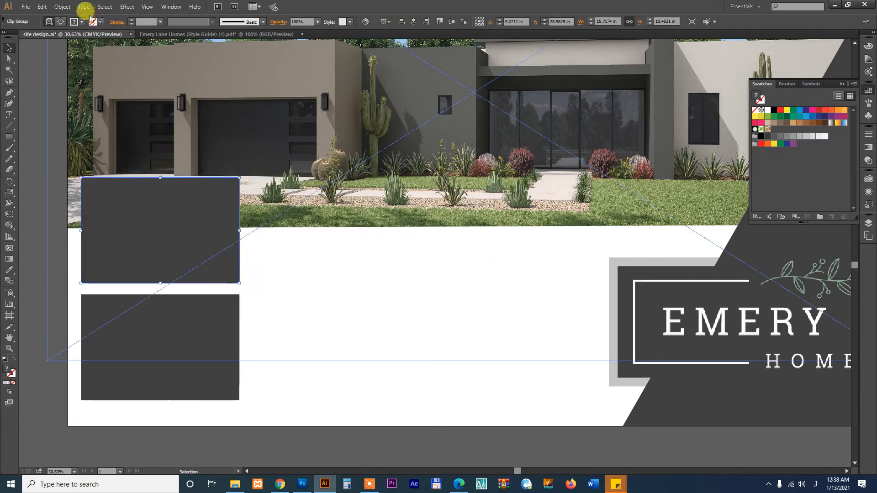
pyautogui.click(62, 6)
pyautogui.click(196, 224)
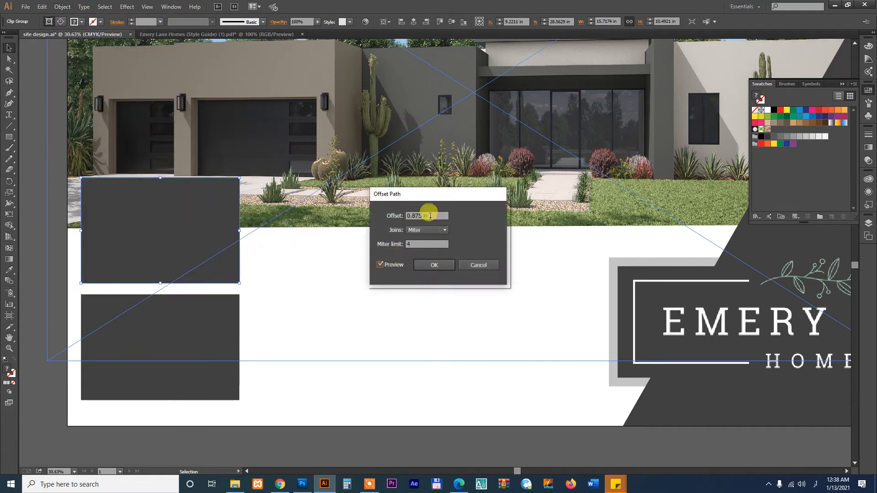
pyautogui.click(435, 212)
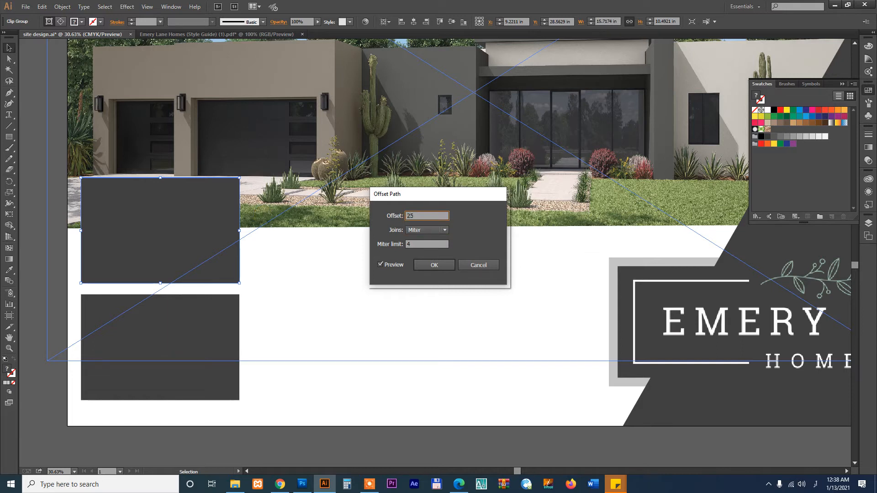
pyautogui.click(417, 230)
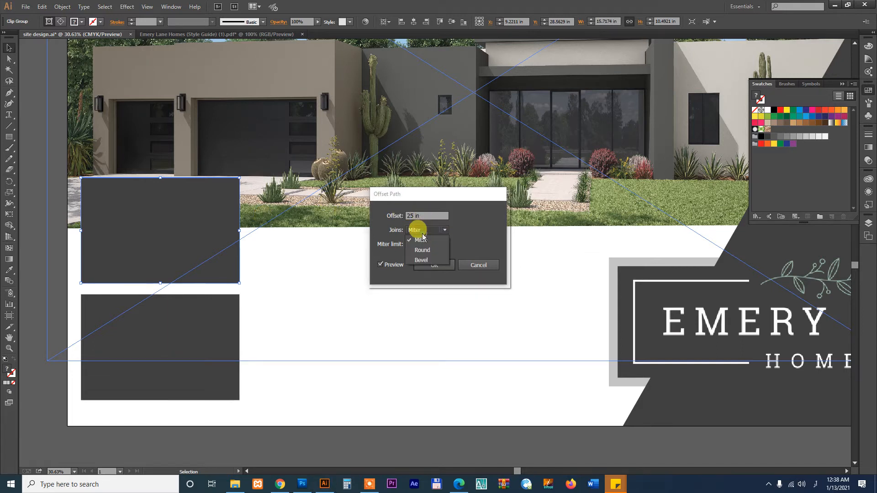
pyautogui.click(461, 232)
pyautogui.click(482, 264)
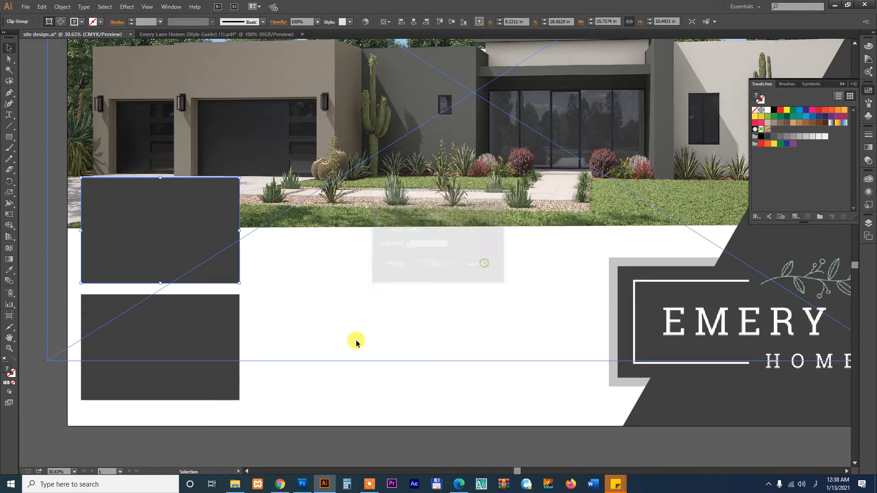
pyautogui.click(225, 349)
pyautogui.press('Delete')
# Delete the upper dark box and draw a grey rectangle below the house image
pyautogui.click(196, 248)
pyautogui.press('Delete')
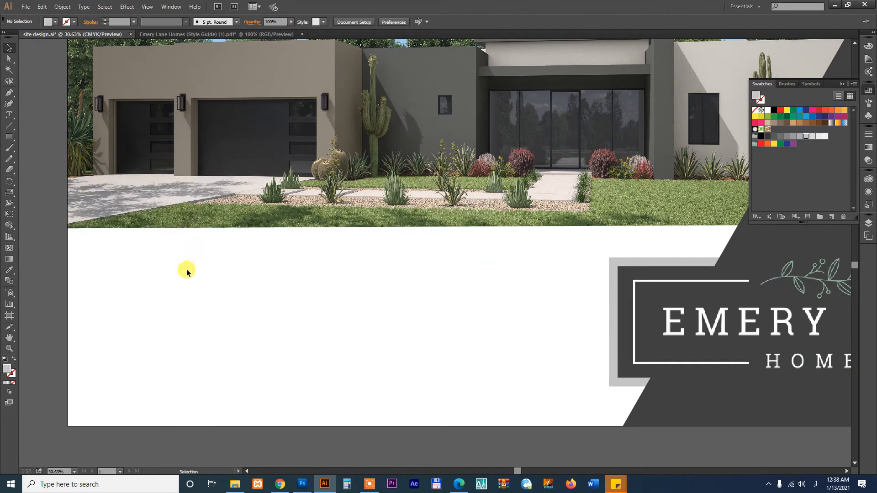
pyautogui.moveTo(86, 187); pyautogui.dragTo(231, 303)
# Create a border rectangle around it with Offset Path at 0.625 in
pyautogui.press('v')
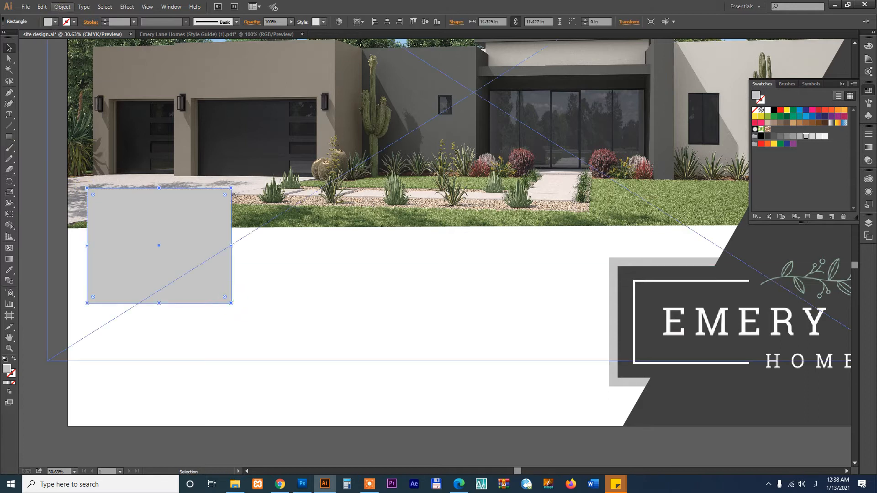
pyautogui.click(63, 6)
pyautogui.click(101, 189)
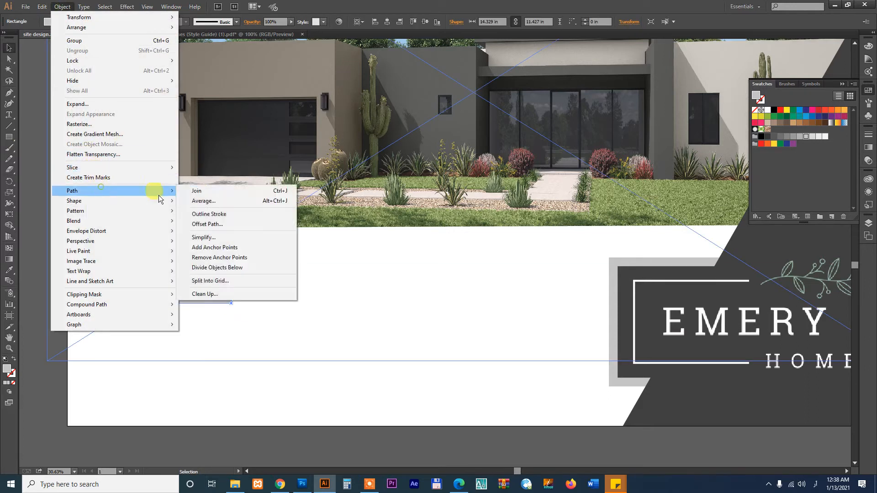
pyautogui.click(207, 224)
pyautogui.click(394, 265)
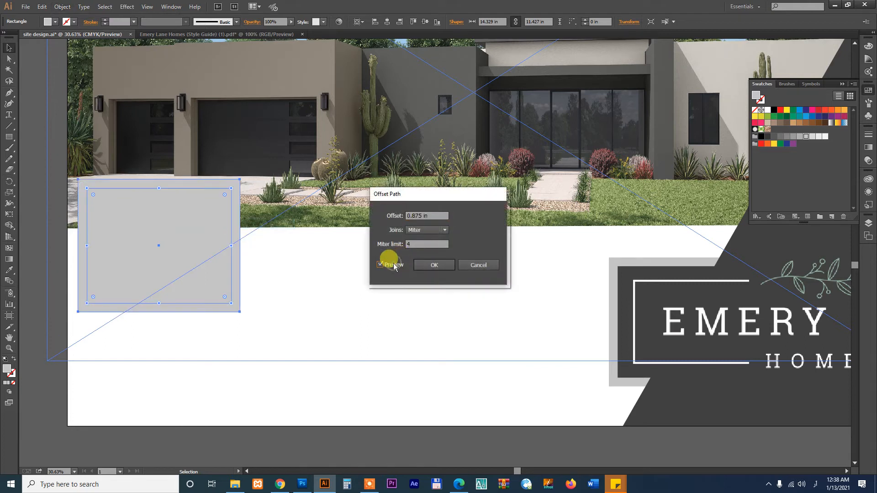
pyautogui.moveTo(432, 215); pyautogui.dragTo(379, 220)
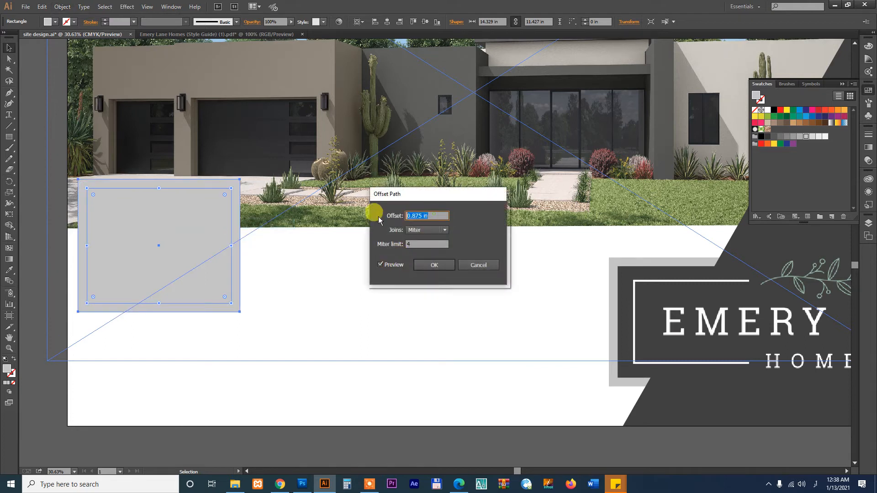
pyautogui.press('Down')
pyautogui.press('Down')
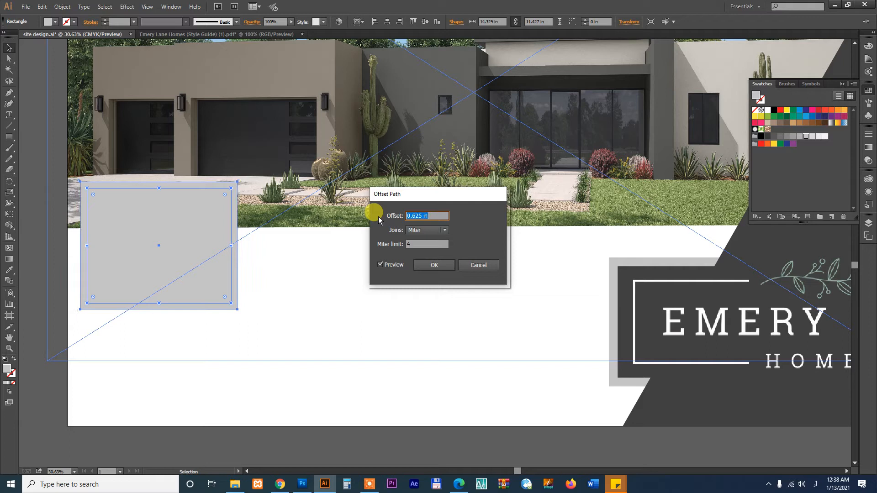
pyautogui.click(440, 265)
# Resize the framed box and copy it straight down below itself
pyautogui.click(219, 288)
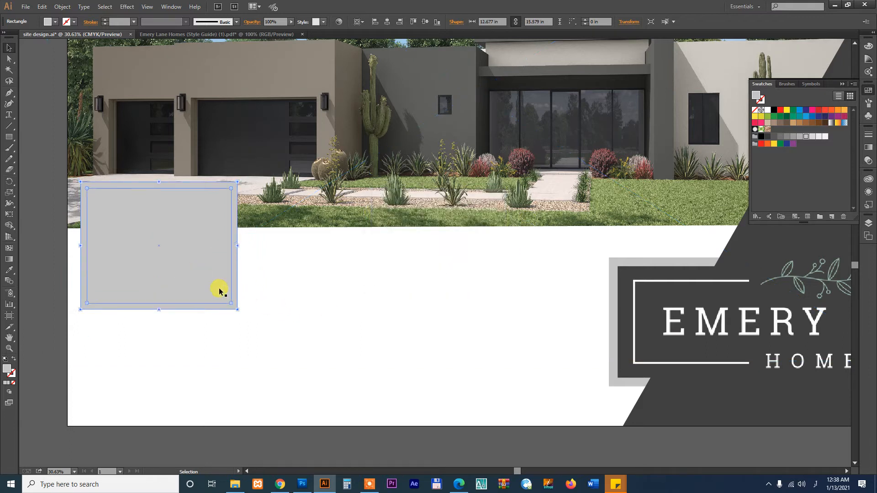
pyautogui.keyDown('shift'); pyautogui.click(234, 262); pyautogui.keyUp('shift')
pyautogui.moveTo(238, 245); pyautogui.dragTo(255, 245)
pyautogui.moveTo(255, 310); pyautogui.dragTo(231, 292)
pyautogui.moveTo(204, 209); pyautogui.dragTo(200, 325)
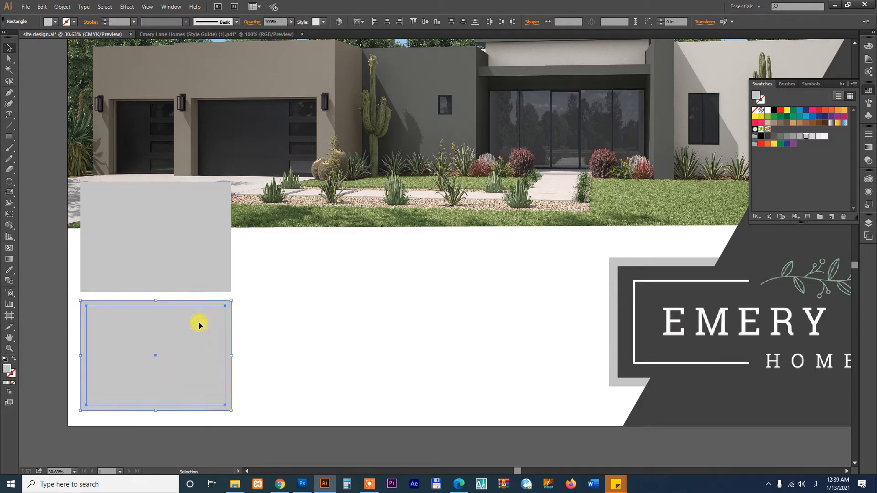
# Fill both inner rectangles with the house wall's taupe using the eyedropper
pyautogui.click(228, 297)
pyautogui.click(196, 264)
pyautogui.keyDown('shift'); pyautogui.click(187, 357); pyautogui.keyUp('shift')
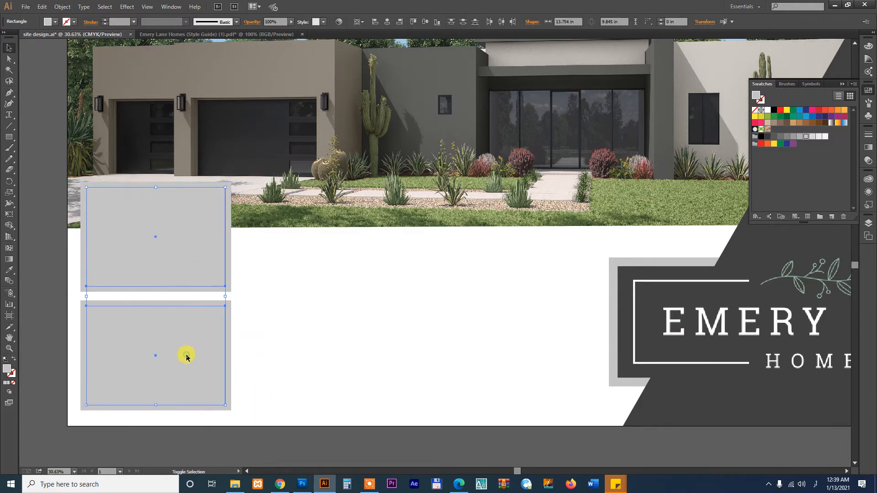
pyautogui.press('i')
pyautogui.click(290, 59)
# Drag the colour floorplan render from File Explorer into Illustrator
pyautogui.press('v')
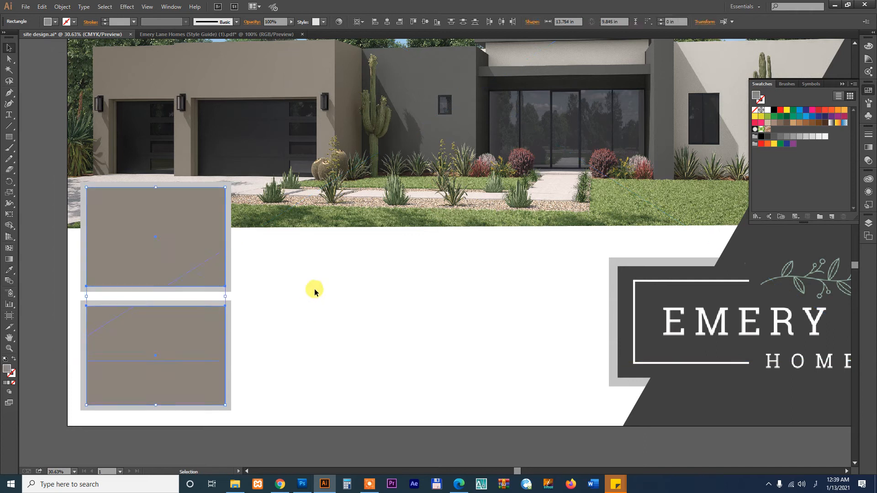
pyautogui.click(315, 286)
pyautogui.moveTo(270, 355); pyautogui.dragTo(388, 332)
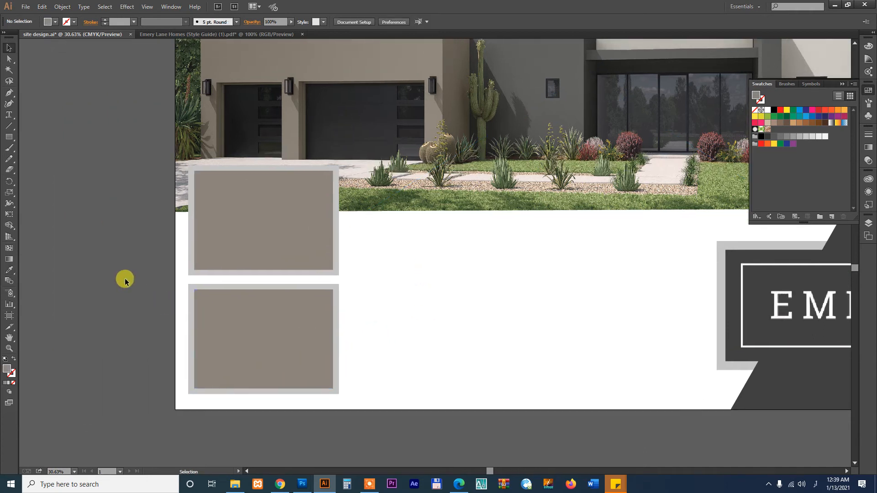
pyautogui.click(279, 484)
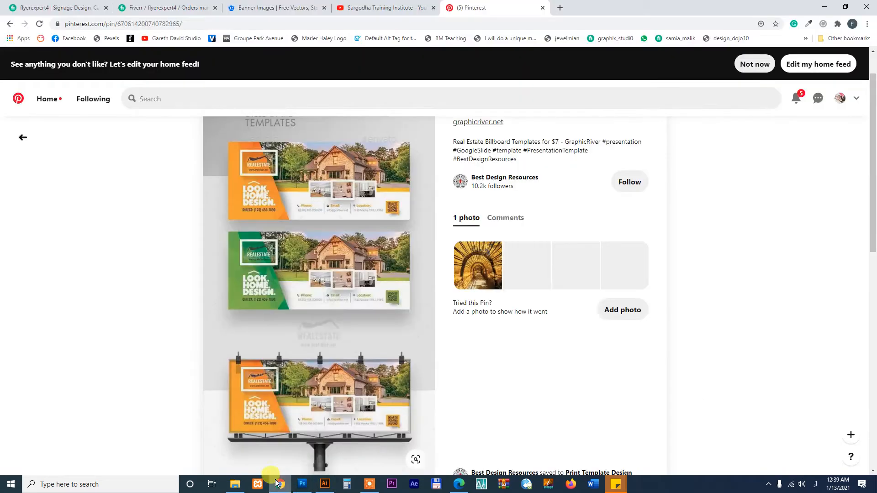
pyautogui.click(231, 485)
pyautogui.click(433, 168)
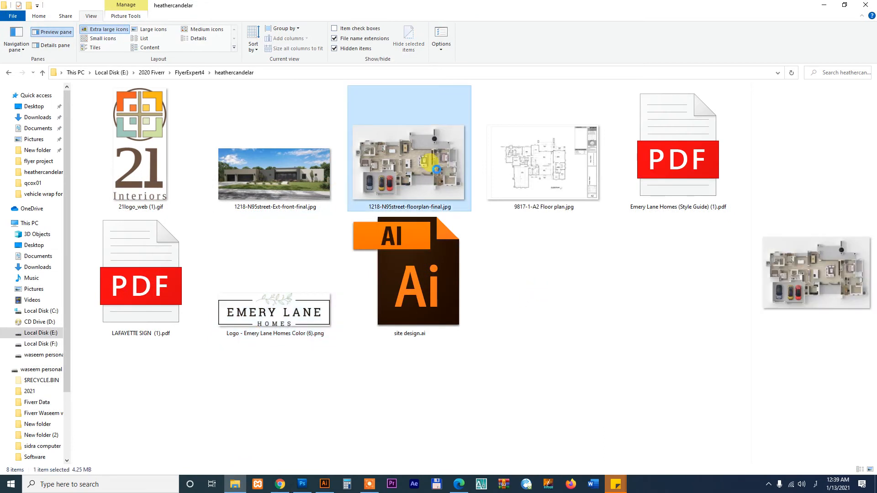
pyautogui.moveTo(432, 176); pyautogui.dragTo(254, 221)
# Position the floor plan render inside the top box and enlarge it to fill it
pyautogui.press('z')
pyautogui.moveTo(176, 166); pyautogui.dragTo(467, 356)
pyautogui.press('v')
pyautogui.moveTo(494, 293); pyautogui.dragTo(462, 281)
pyautogui.moveTo(527, 348); pyautogui.dragTo(559, 370)
# Give the inner panel the render's light background and the outer frame the logo panel's dark grey
pyautogui.click(483, 111)
pyautogui.press('i')
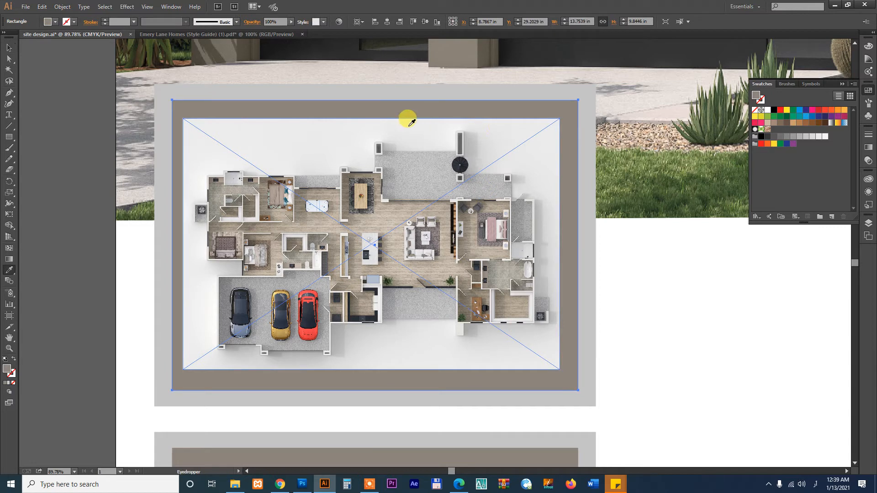
pyautogui.click(376, 123)
pyautogui.press('v')
pyautogui.click(520, 94)
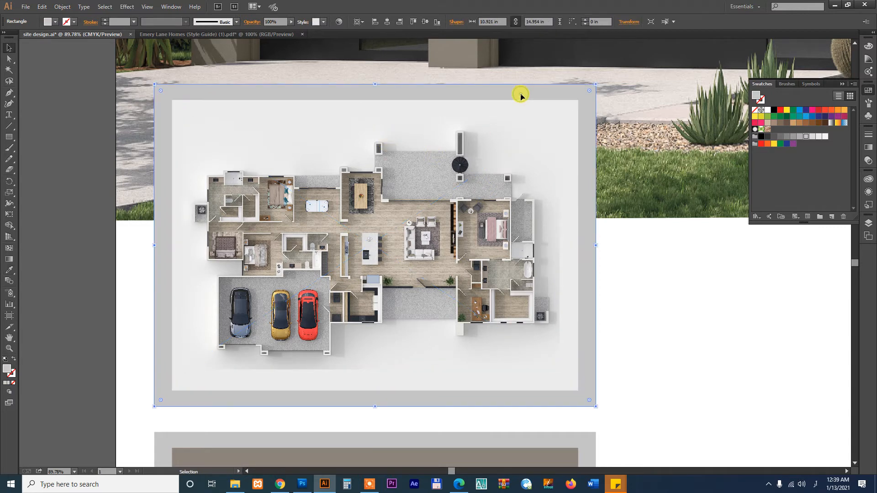
pyautogui.hotkey('ctrl', '-')
pyautogui.hotkey('ctrl', '-')
pyautogui.hotkey('ctrl', '-')
pyautogui.moveTo(543, 253); pyautogui.dragTo(340, 250)
pyautogui.press('i')
pyautogui.click(646, 254)
pyautogui.press('v')
pyautogui.click(425, 308)
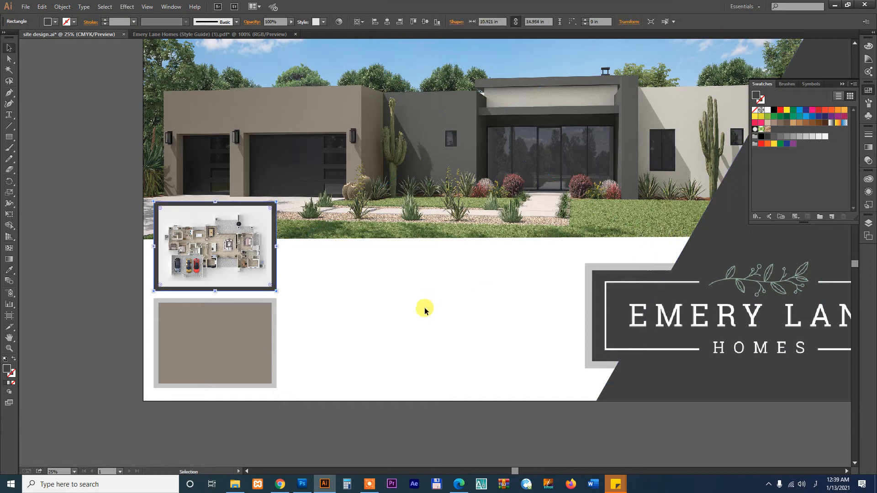
pyautogui.moveTo(353, 322); pyautogui.dragTo(417, 311)
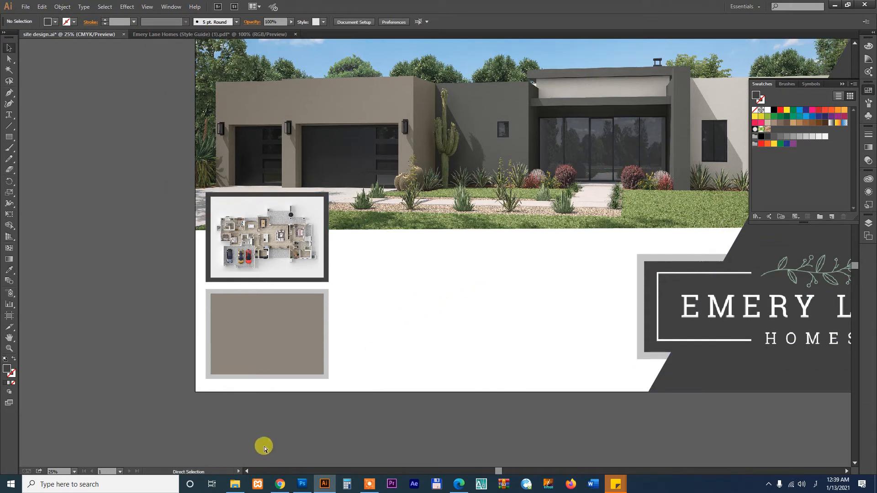
# Import and embed 9817-1-A2 Floor plan.jpg, shrinking it to about 20 in wide
pyautogui.click(234, 484)
pyautogui.click(553, 177)
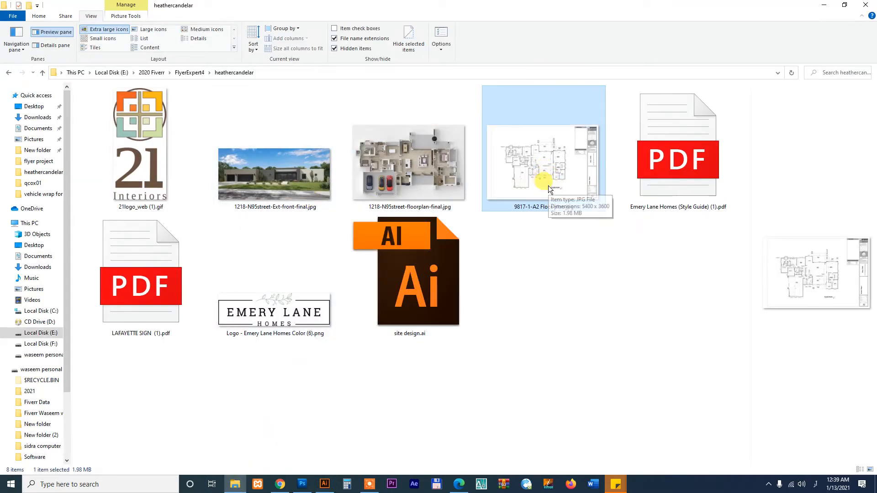
pyautogui.moveTo(548, 180); pyautogui.dragTo(383, 413)
pyautogui.moveTo(404, 363); pyautogui.dragTo(418, 326)
pyautogui.moveTo(503, 364); pyautogui.dragTo(496, 359)
pyautogui.click(154, 23)
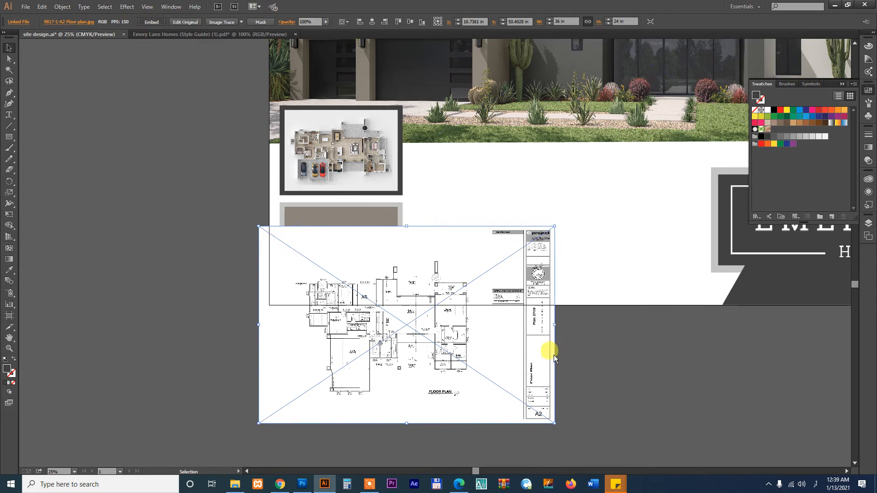
pyautogui.moveTo(554, 423); pyautogui.dragTo(421, 368)
# Place the floor plan over the lower box and clip it to the taupe panel
pyautogui.press('z')
pyautogui.moveTo(253, 198); pyautogui.dragTo(466, 341)
pyautogui.press('v')
pyautogui.moveTo(469, 291); pyautogui.dragTo(500, 208)
pyautogui.moveTo(499, 252); pyautogui.dragTo(499, 240)
pyautogui.hotkey('ctrl', 'shift', '[')
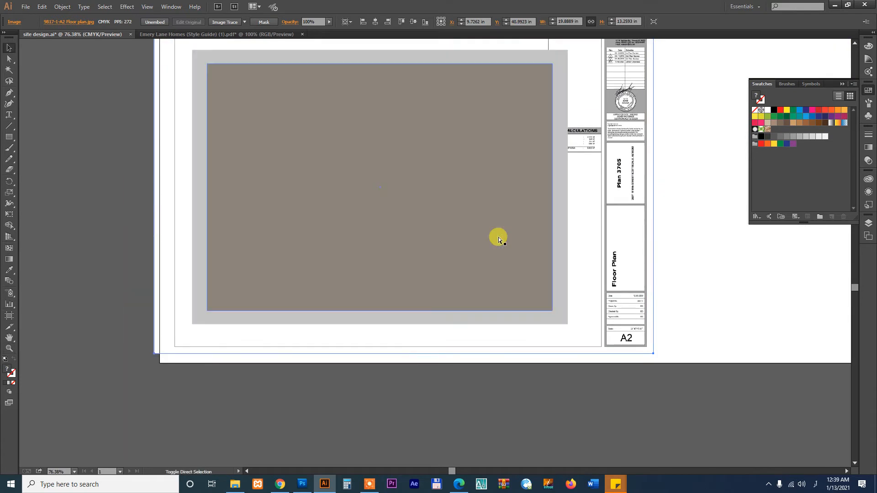
pyautogui.keyDown('shift'); pyautogui.click(452, 178); pyautogui.keyUp('shift')
pyautogui.rightClick(452, 176)
pyautogui.click(472, 229)
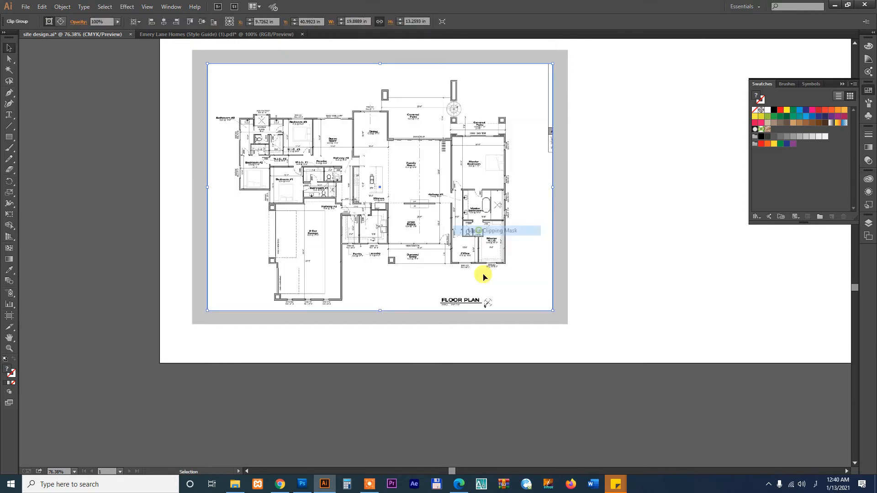
# Inside the clipping group, shift the floor plan up and right and enlarge it slightly
pyautogui.click(502, 424)
pyautogui.doubleClick(476, 212)
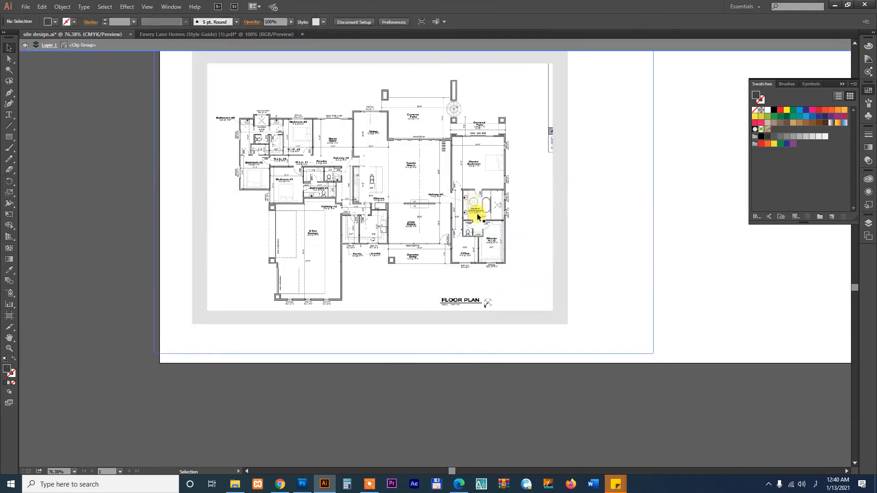
pyautogui.moveTo(484, 230); pyautogui.dragTo(485, 220)
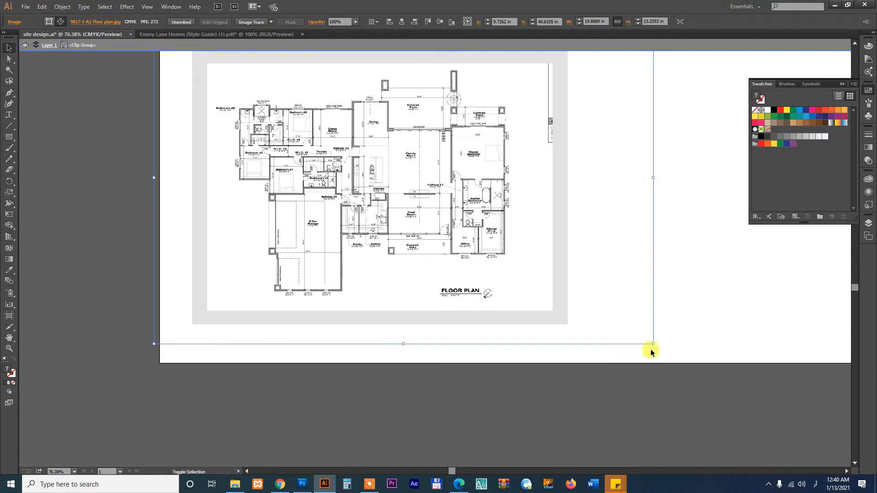
pyautogui.moveTo(651, 344); pyautogui.dragTo(665, 352)
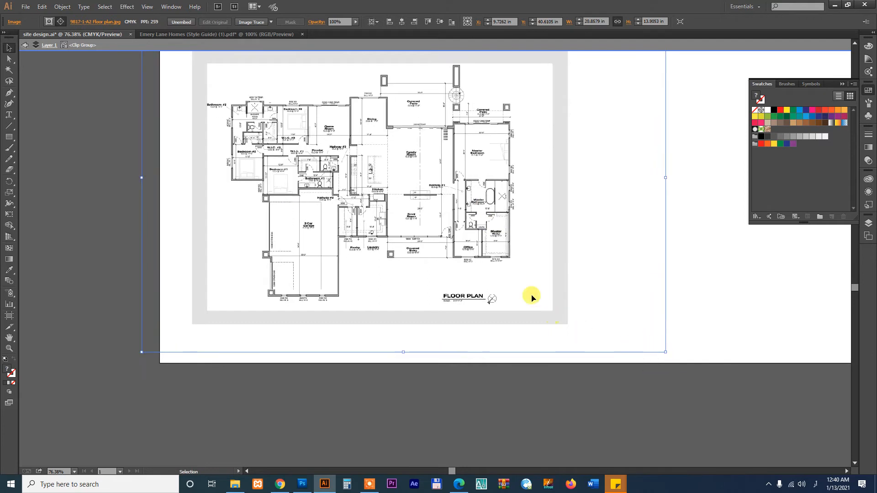
pyautogui.moveTo(514, 268); pyautogui.dragTo(521, 256)
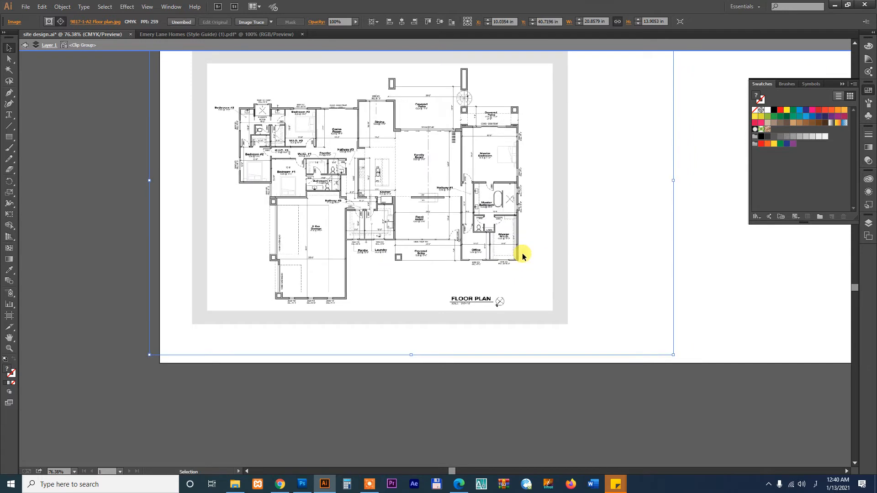
# Scale the floor plan down to about 14.6 in wide and trim its left edge
pyautogui.click(670, 355)
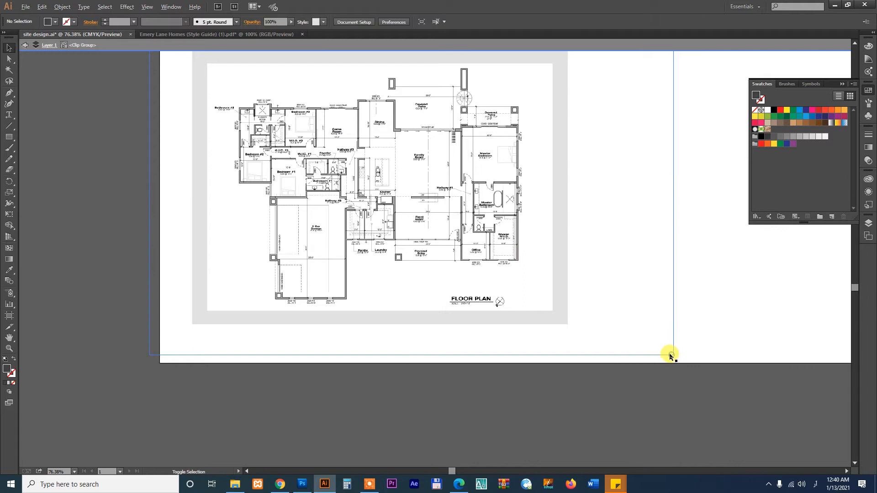
pyautogui.click(495, 247)
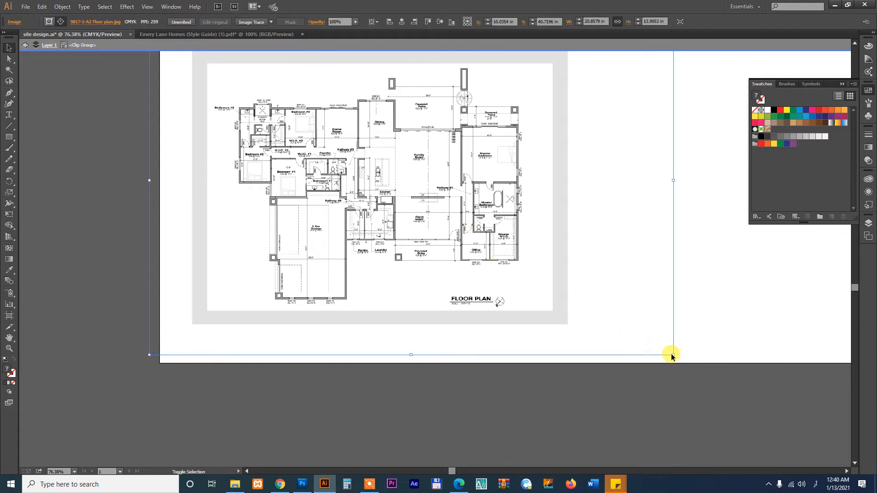
pyautogui.moveTo(671, 354); pyautogui.dragTo(616, 317)
pyautogui.moveTo(479, 226); pyautogui.dragTo(468, 235)
pyautogui.moveTo(606, 337); pyautogui.dragTo(563, 308)
pyautogui.moveTo(485, 253); pyautogui.dragTo(487, 257)
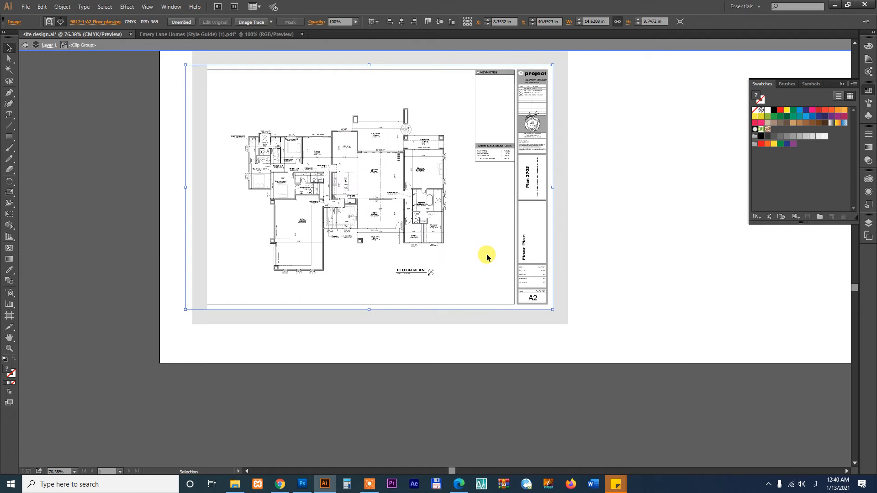
pyautogui.scroll(1, 495, 221)
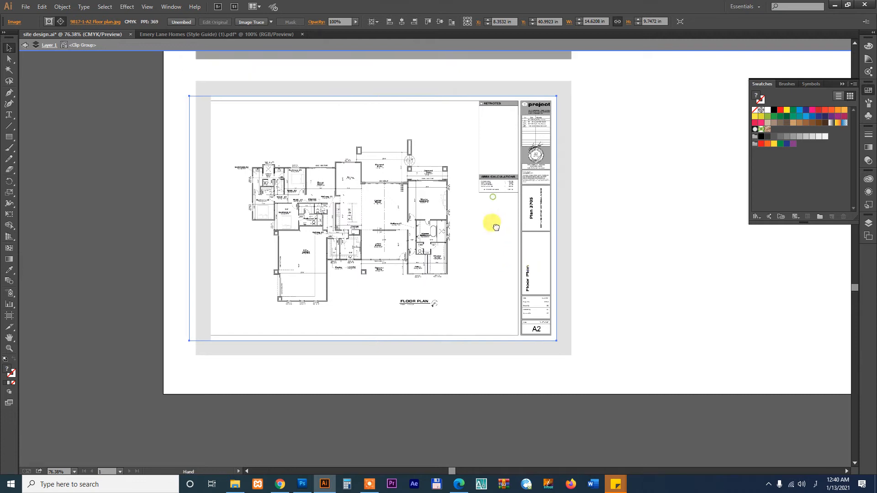
pyautogui.moveTo(190, 221)
pyautogui.mouseDown()
pyautogui.moveTo(212, 220)
pyautogui.moveTo(201, 219)
pyautogui.mouseUp()
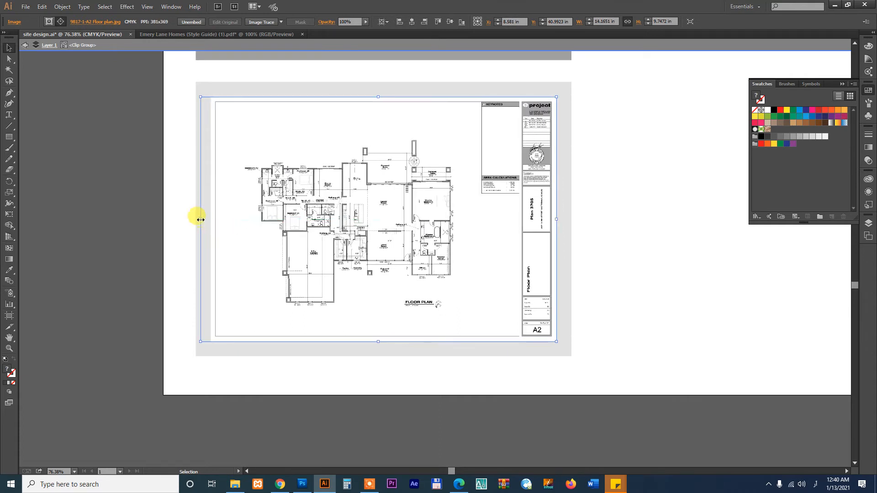
# Fill the lower box's grey rectangle with the top frame's dark grey
pyautogui.click(412, 417)
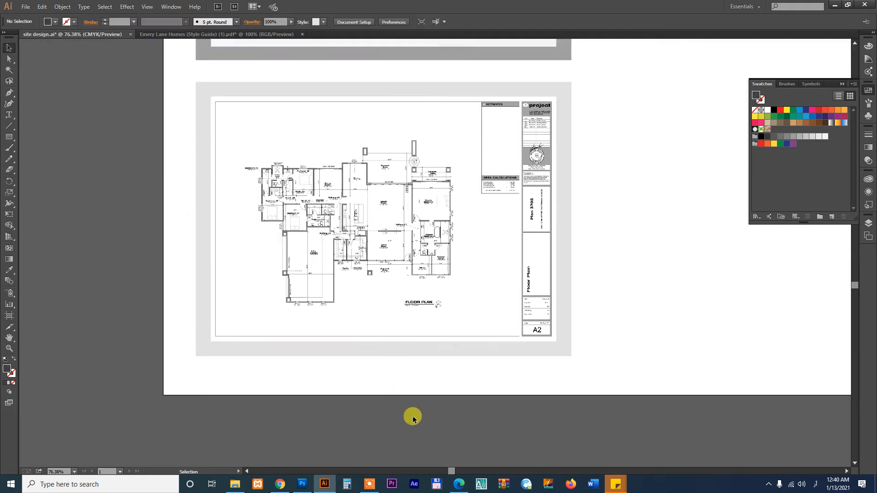
pyautogui.click(560, 350)
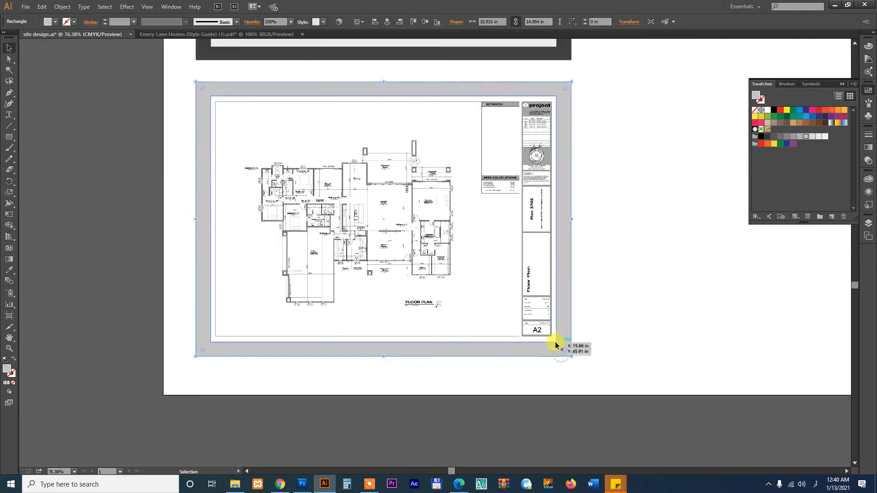
pyautogui.press('i')
pyautogui.click(568, 52)
pyautogui.press('v')
pyautogui.click(621, 211)
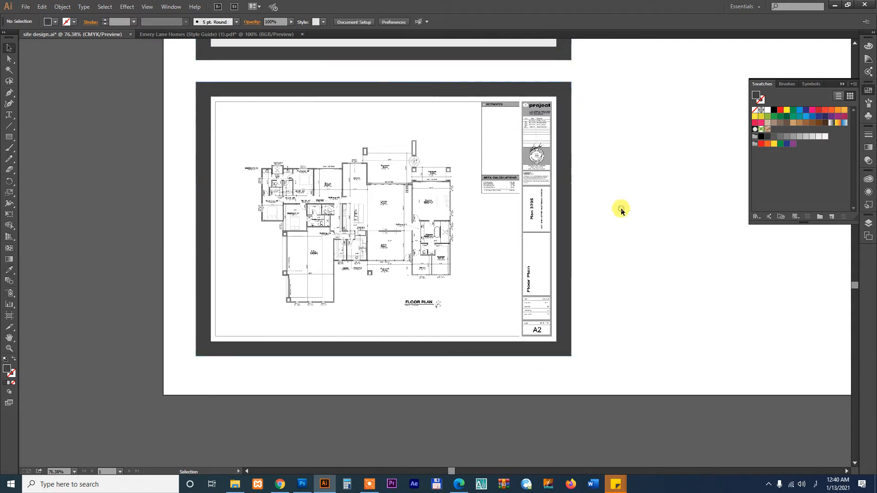
pyautogui.hotkey('ctrl', '-')
pyautogui.hotkey('ctrl', '-')
pyautogui.hotkey('ctrl', '-')
pyautogui.hotkey('ctrl', '-')
pyautogui.press('space')
pyautogui.moveTo(620, 334); pyautogui.dragTo(521, 347)
pyautogui.press('z')
pyautogui.moveTo(238, 122); pyautogui.dragTo(542, 328)
pyautogui.press('v')
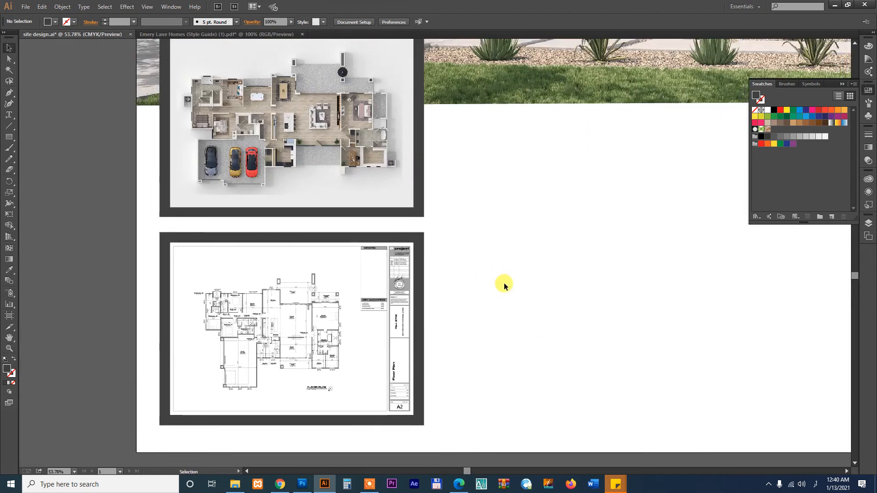
# Draw a circle and fill it with a reversed radial gradient, dark at the centre
pyautogui.click(9, 137)
pyautogui.moveTo(7, 143); pyautogui.dragTo(53, 164)
pyautogui.moveTo(577, 245); pyautogui.dragTo(632, 310)
pyautogui.press('v')
pyautogui.click(868, 147)
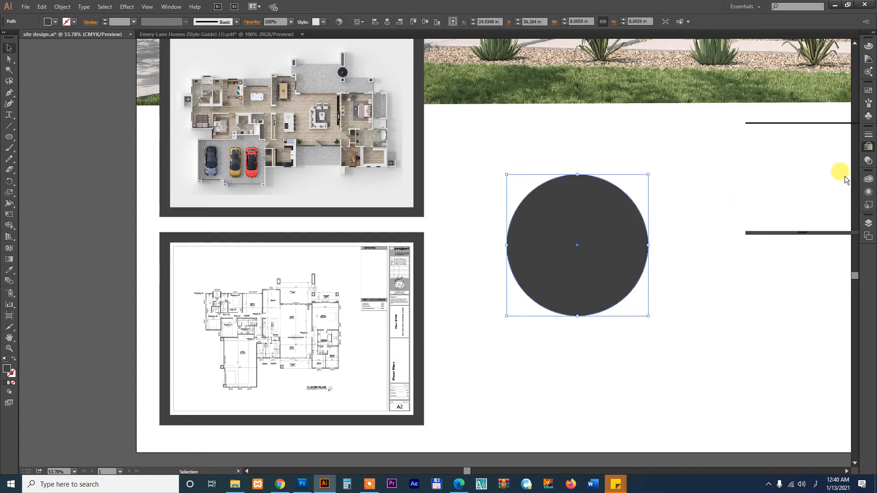
pyautogui.click(756, 141)
pyautogui.click(798, 141)
pyautogui.click(804, 152)
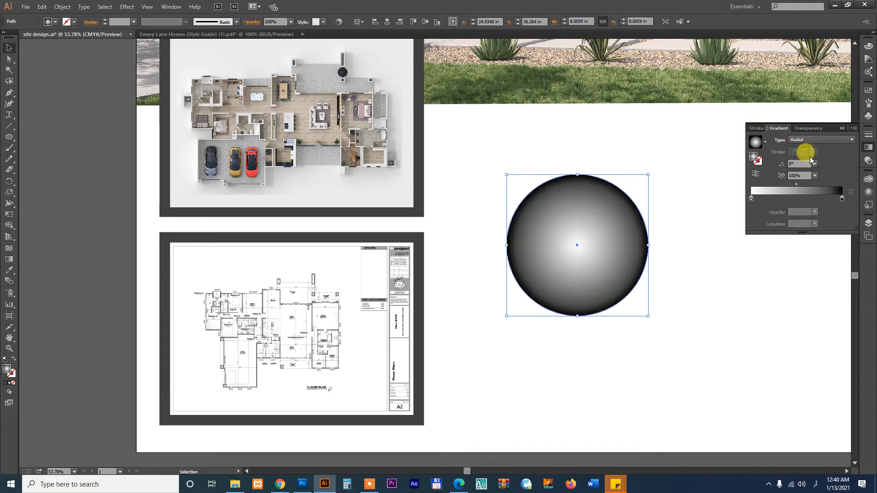
pyautogui.click(756, 174)
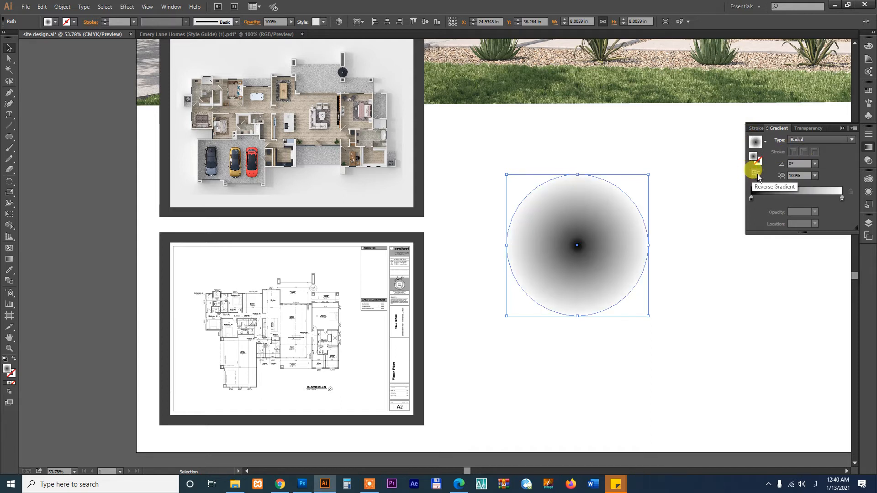
# Set the circle to Multiply, squash it flat, and send it behind the framed image
pyautogui.click(807, 128)
pyautogui.click(770, 139)
pyautogui.click(775, 171)
pyautogui.moveTo(576, 177); pyautogui.dragTo(312, 210)
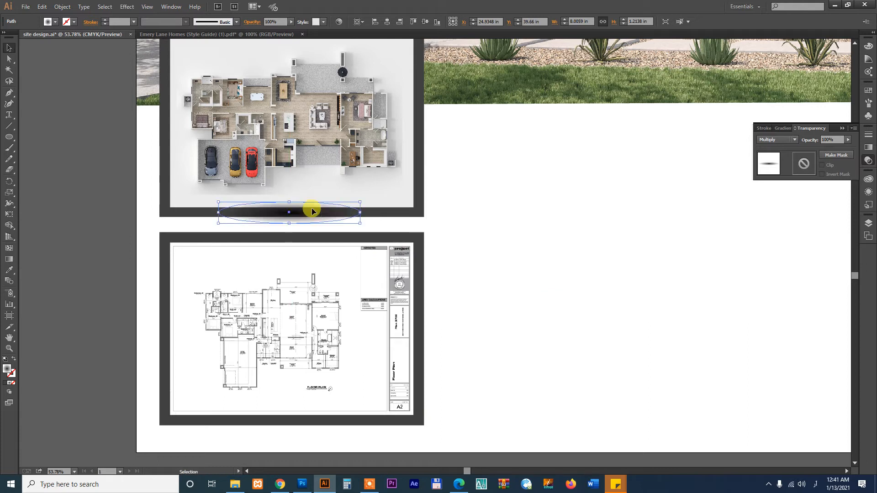
pyautogui.hotkey('ctrl', 'shift', '[')
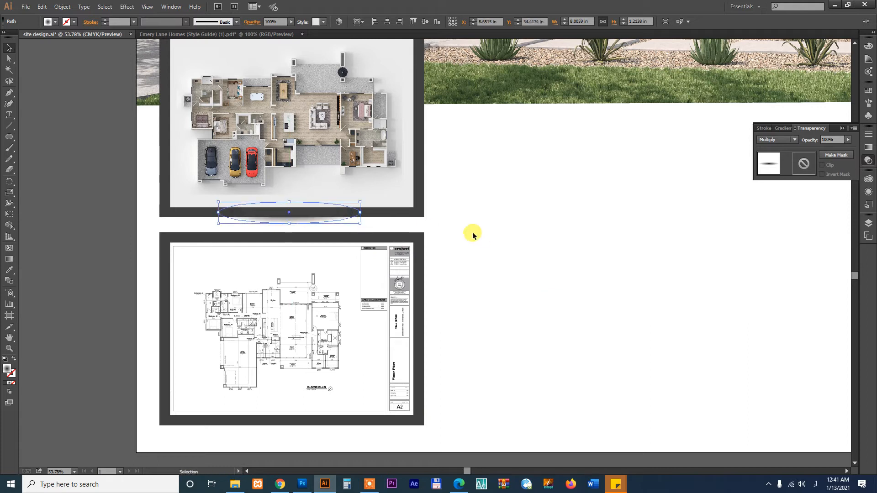
# Stretch the shadow ellipse to the upper frame's full width, about 14.68 in, and make it taller
pyautogui.click(94, 217)
pyautogui.hotkey('ctrl', 'space')
pyautogui.moveTo(107, 166); pyautogui.dragTo(452, 279)
pyautogui.click(456, 249)
pyautogui.moveTo(612, 231); pyautogui.dragTo(770, 229)
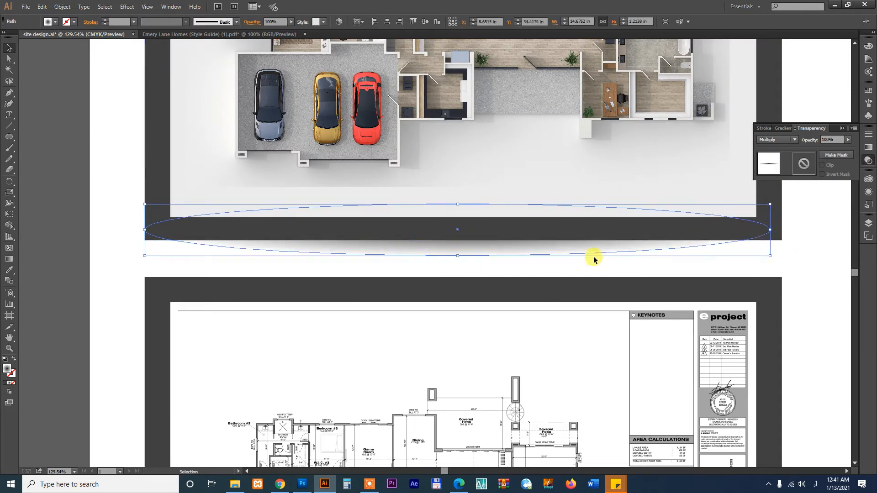
pyautogui.moveTo(458, 258); pyautogui.dragTo(506, 273)
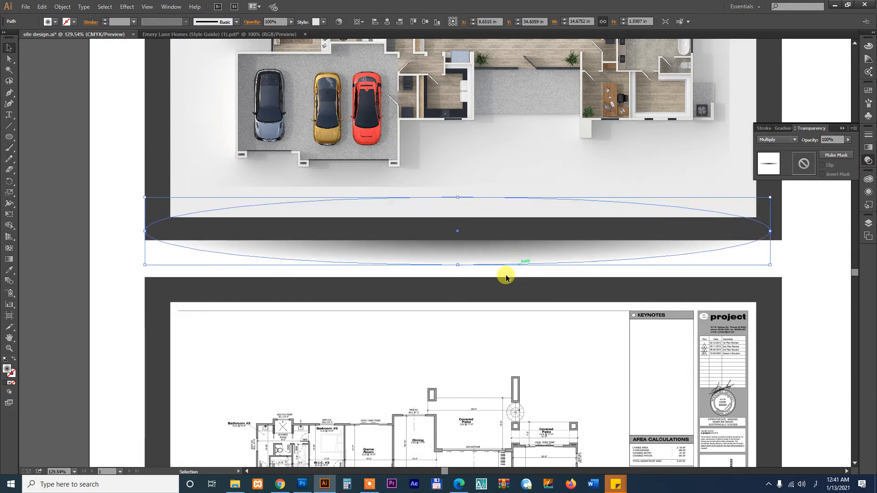
pyautogui.click(96, 255)
pyautogui.hotkey('ctrl', '-')
pyautogui.hotkey('ctrl', '-')
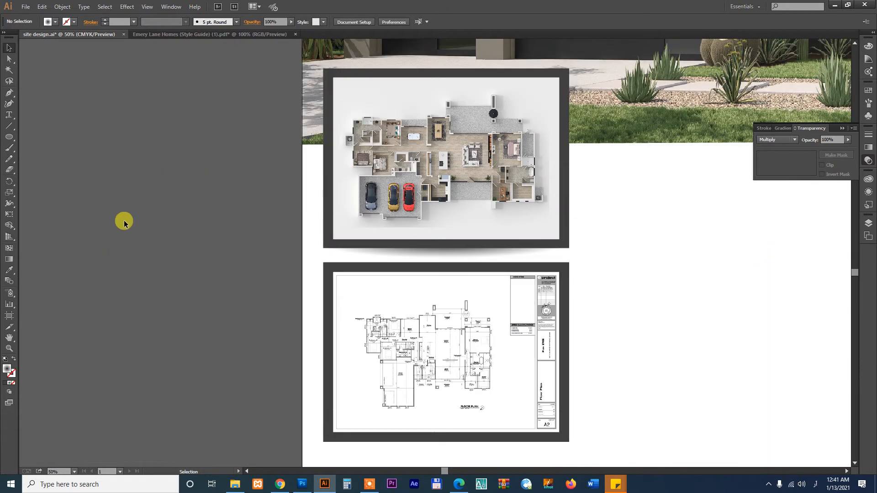
# Place a copy of the gradient shadow ellipse just beneath the lower floor-plan frame
pyautogui.scroll(-3, 323, 239)
pyautogui.moveTo(412, 179); pyautogui.dragTo(418, 377)
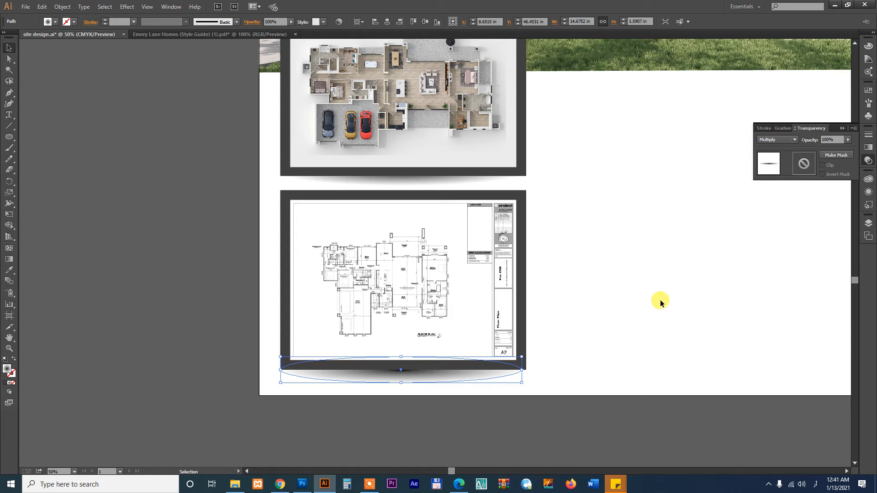
pyautogui.moveTo(472, 378); pyautogui.dragTo(477, 388)
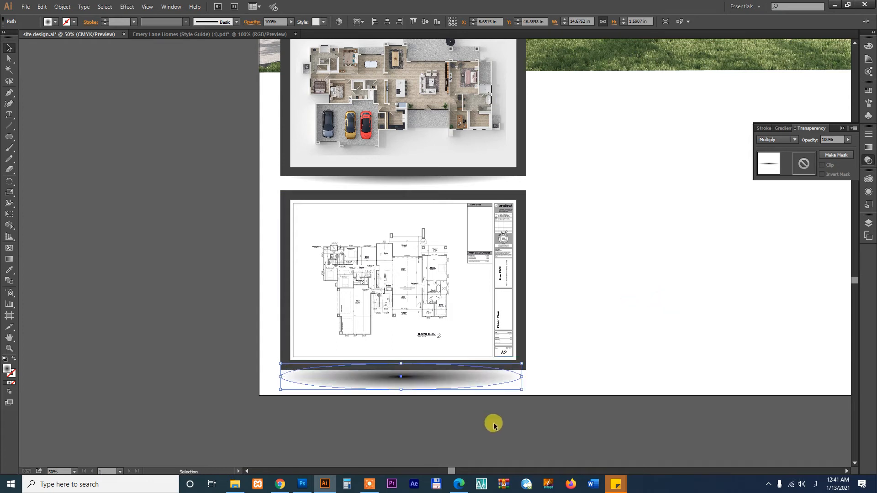
pyautogui.click(494, 421)
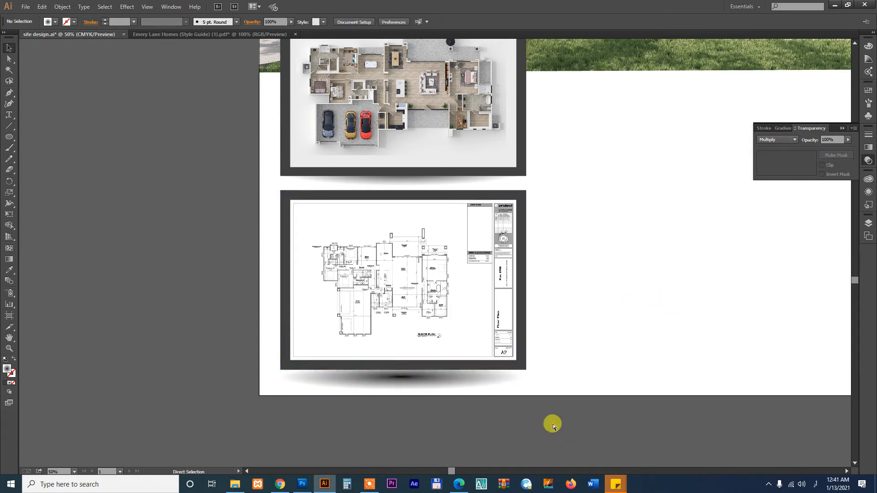
pyautogui.hotkey('ctrl', 'z')
pyautogui.moveTo(437, 379); pyautogui.dragTo(438, 378)
pyautogui.click(455, 421)
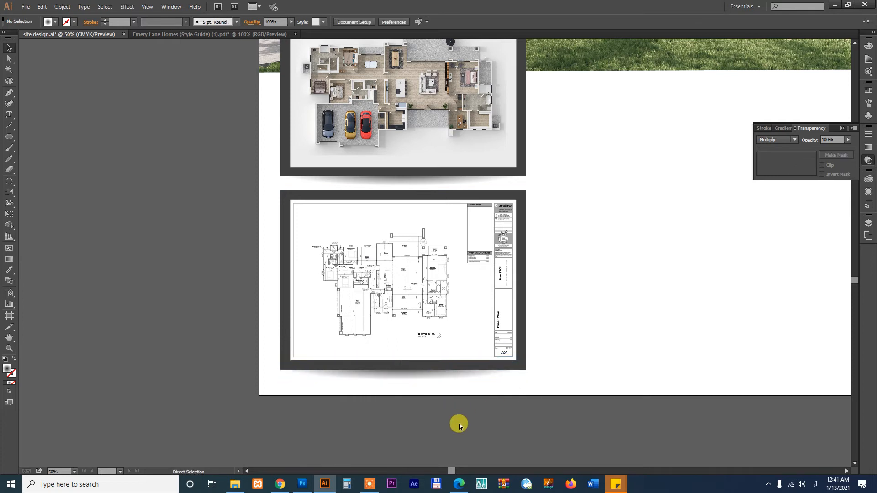
# Zoom out and centre the view on the whole 96×48 sign artboard
pyautogui.hotkey('ctrl', '-')
pyautogui.hotkey('ctrl', '-')
pyautogui.hotkey('ctrl', '-')
pyautogui.hotkey('ctrl', '-')
pyautogui.press('z')
pyautogui.moveTo(240, 132); pyautogui.dragTo(686, 367)
pyautogui.moveTo(661, 352); pyautogui.dragTo(669, 328)
pyautogui.press('v')
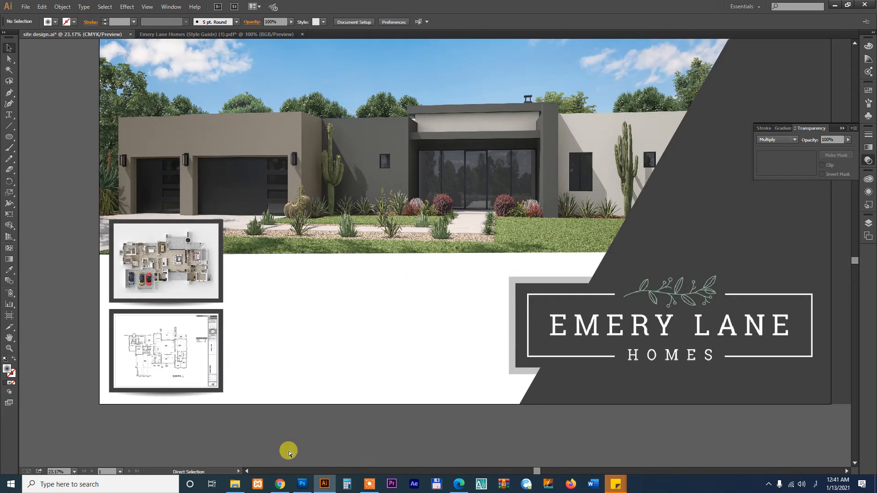
# Switch to Microsoft Edge showing the LAFAYETTE SIGN (1).pdf reference
pyautogui.click(235, 484)
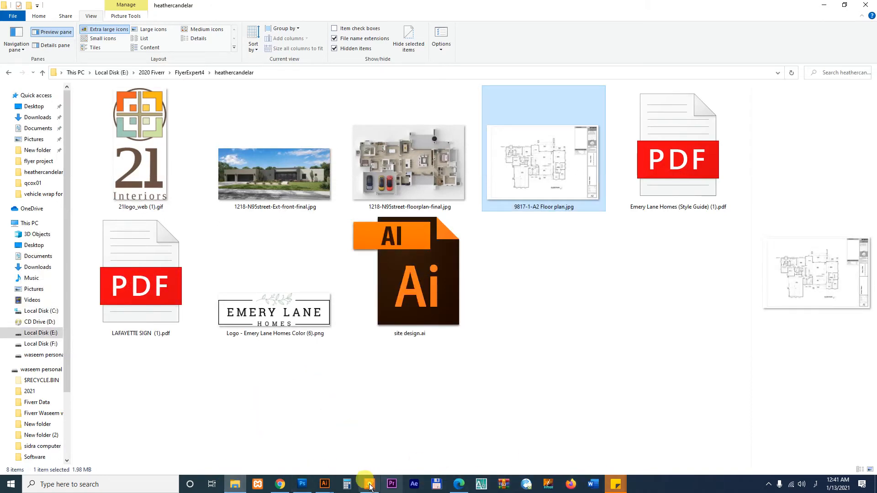
pyautogui.click(459, 484)
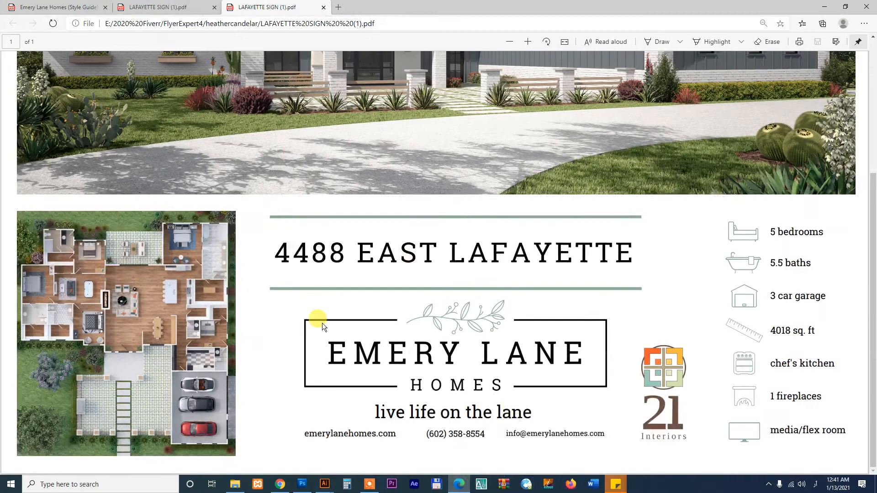
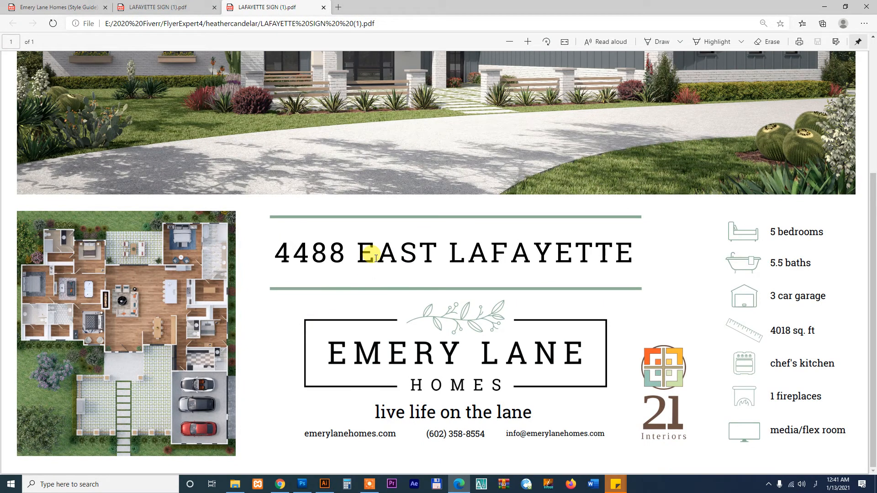
# Scroll through the LAFAYETTE SIGN PDF and select the 'live life on the lane' tagline
pyautogui.scroll(3, 867, 172)
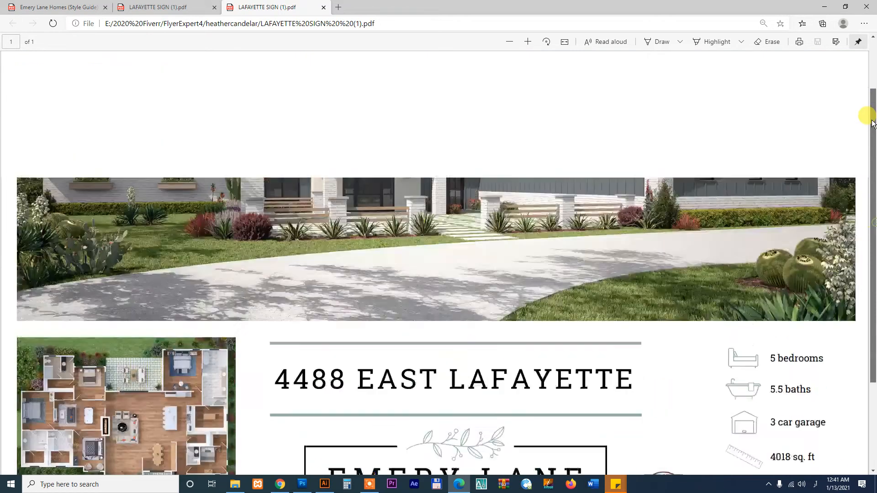
pyautogui.scroll(-3, 870, 219)
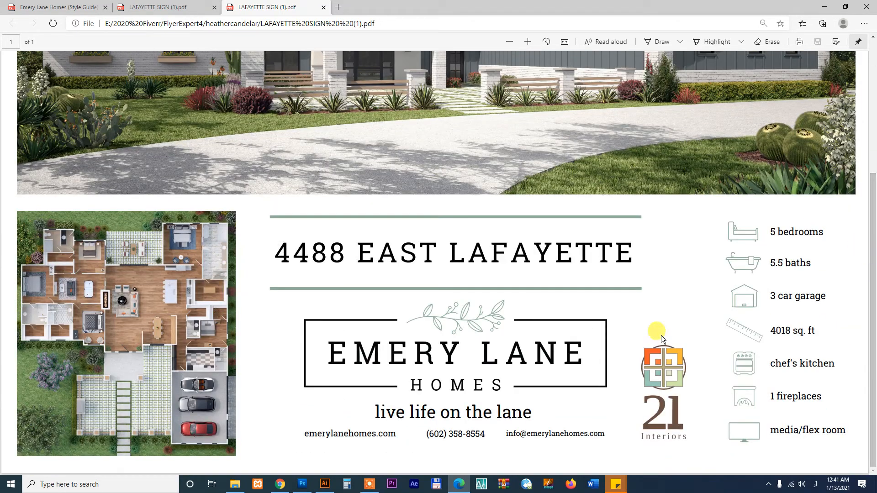
pyautogui.moveTo(376, 413); pyautogui.dragTo(567, 413)
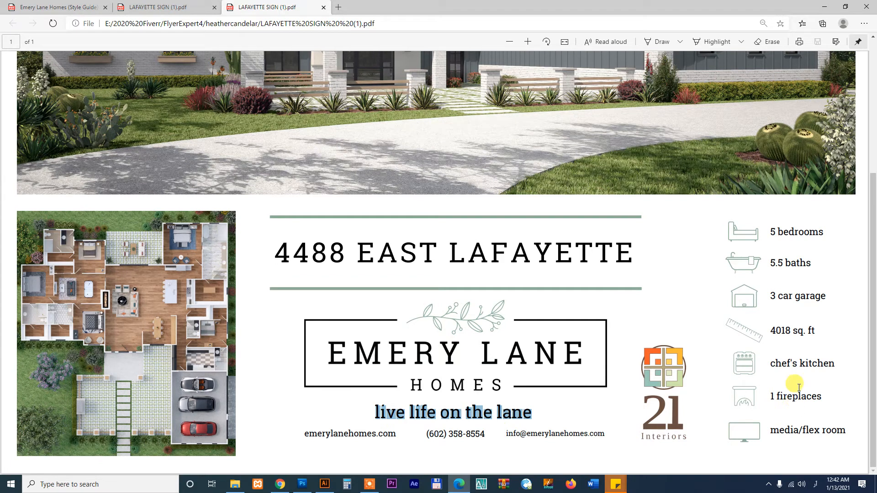
# Check the billboard template pin, then review the Fiverr order's 4 ft x 8 ft two-panel requirements
pyautogui.click(280, 484)
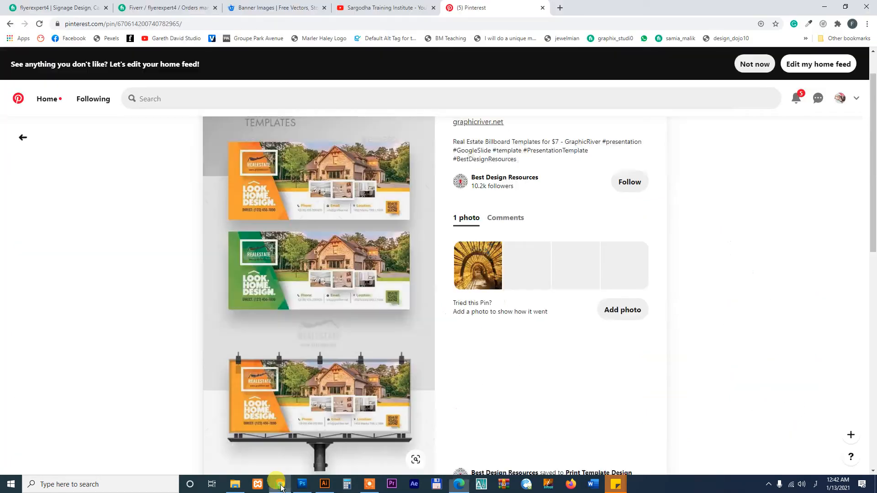
pyautogui.click(161, 5)
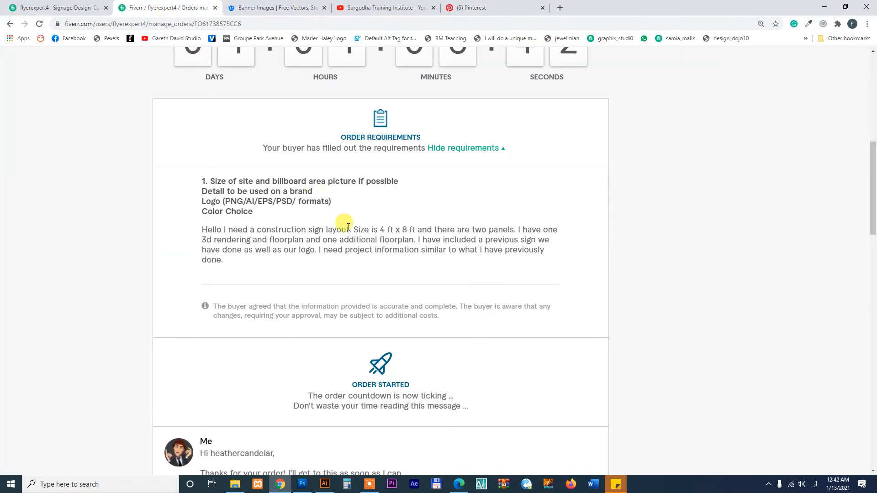
pyautogui.moveTo(872, 192); pyautogui.dragTo(876, 295)
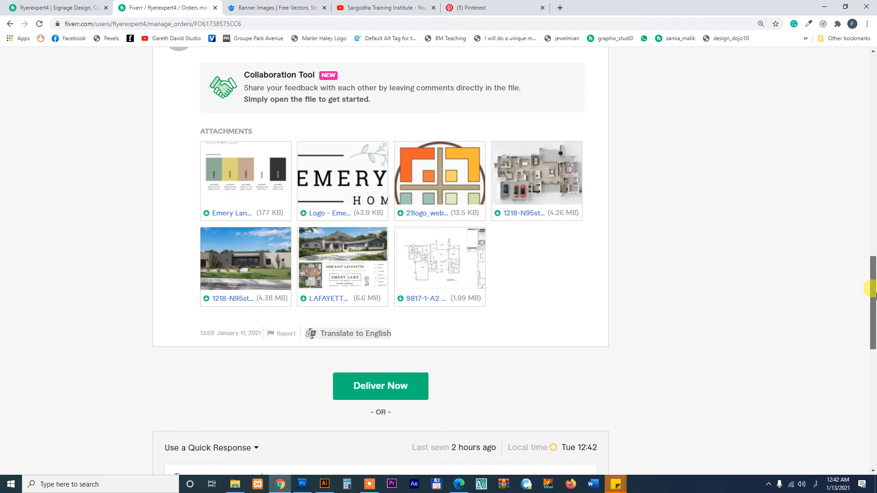
pyautogui.moveTo(875, 295); pyautogui.dragTo(822, 275)
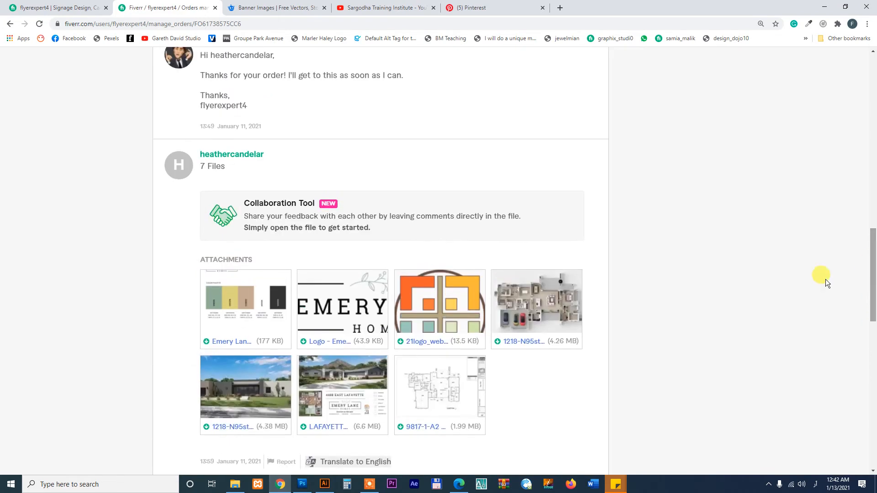
# Glance at the site design artwork, then bring up the client's project folder
pyautogui.click(325, 484)
pyautogui.moveTo(354, 336); pyautogui.dragTo(388, 312)
pyautogui.click(233, 483)
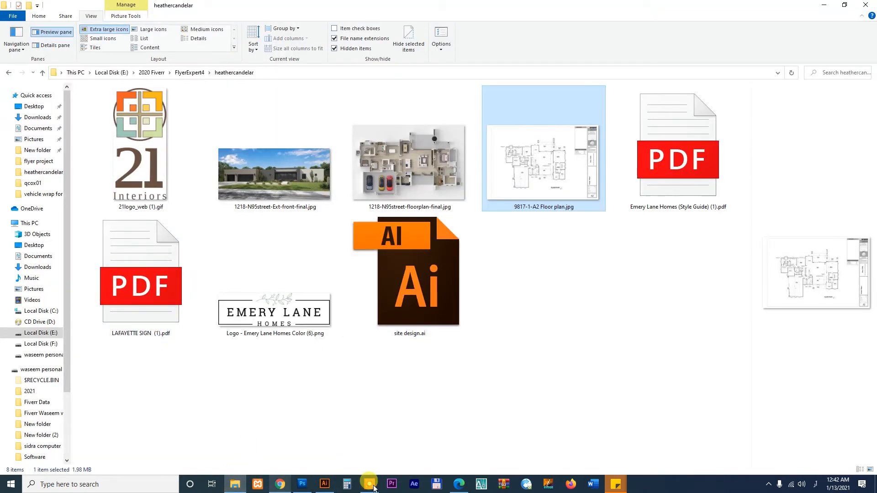
pyautogui.click(459, 484)
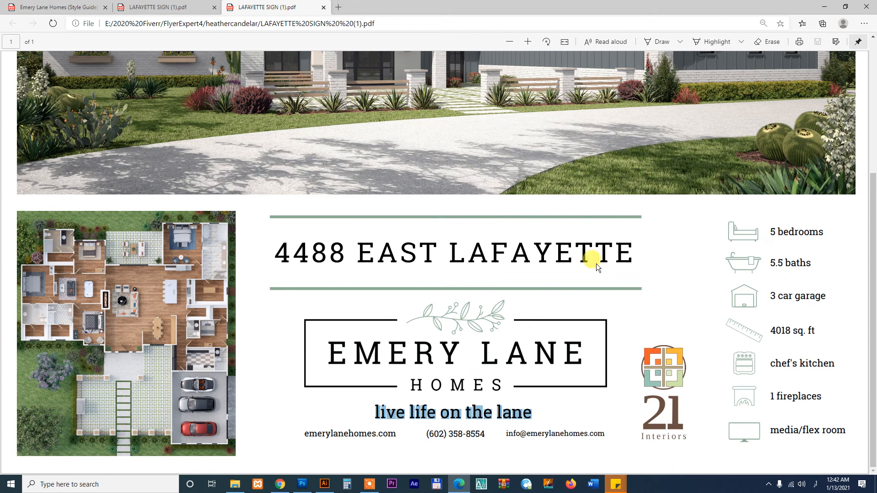
pyautogui.moveTo(632, 247); pyautogui.dragTo(271, 253)
pyautogui.hotkey('ctrl', 'c')
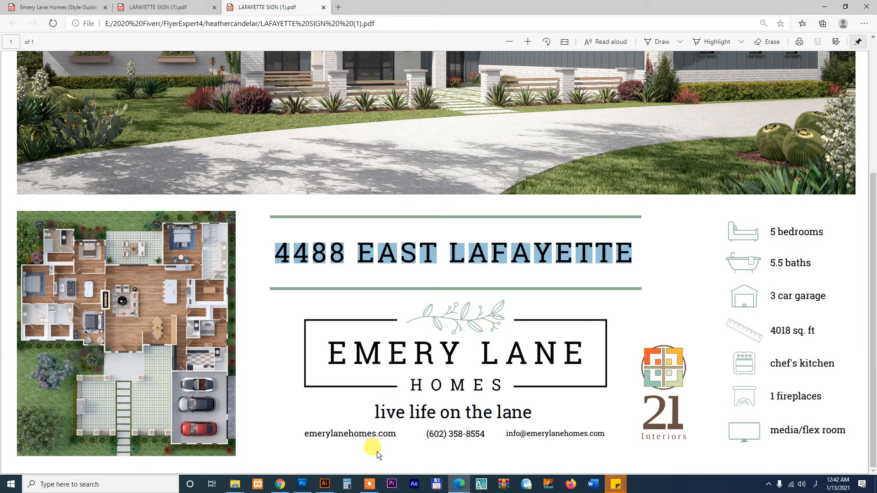
pyautogui.click(324, 484)
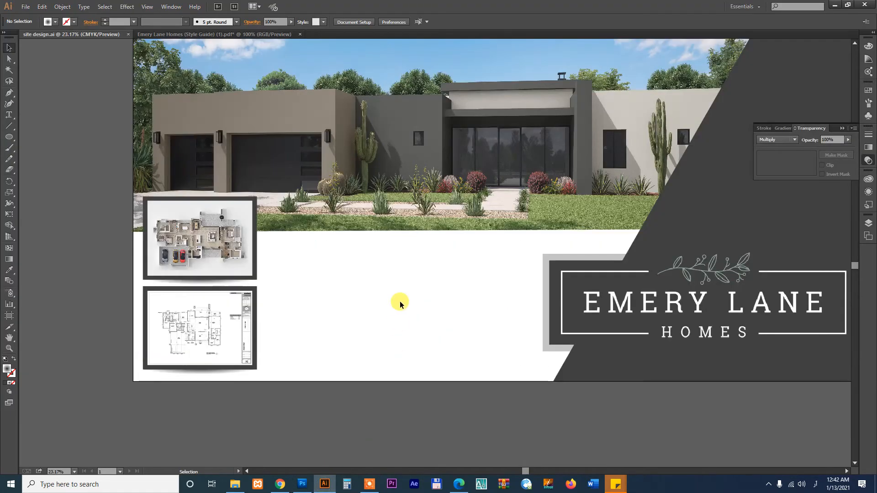
# Paste the address as new text, enlarge it and move it beside the floor plan
pyautogui.press('t')
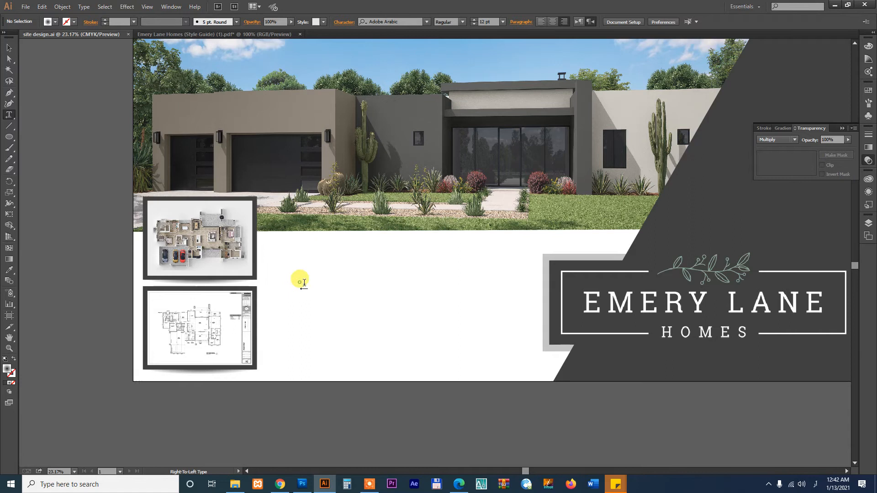
pyautogui.click(300, 283)
pyautogui.hotkey('ctrl', 'v')
pyautogui.click(9, 47)
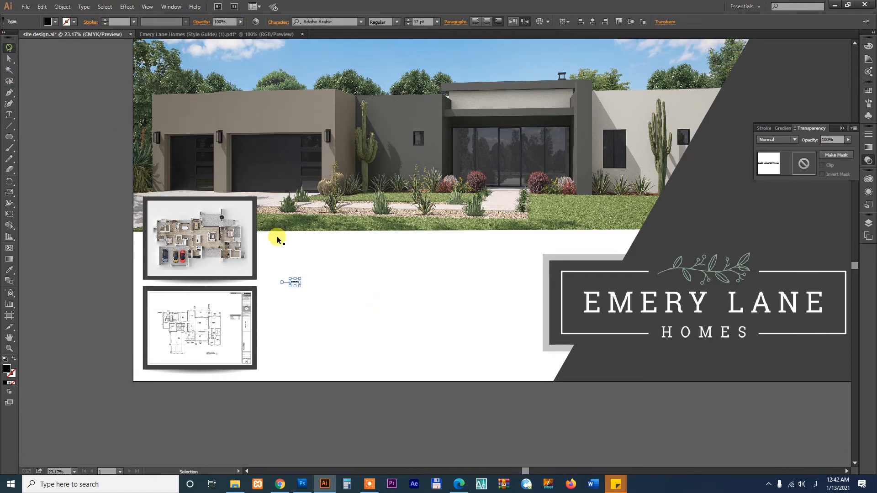
pyautogui.moveTo(301, 286); pyautogui.dragTo(612, 424)
pyautogui.moveTo(454, 348); pyautogui.dragTo(470, 267)
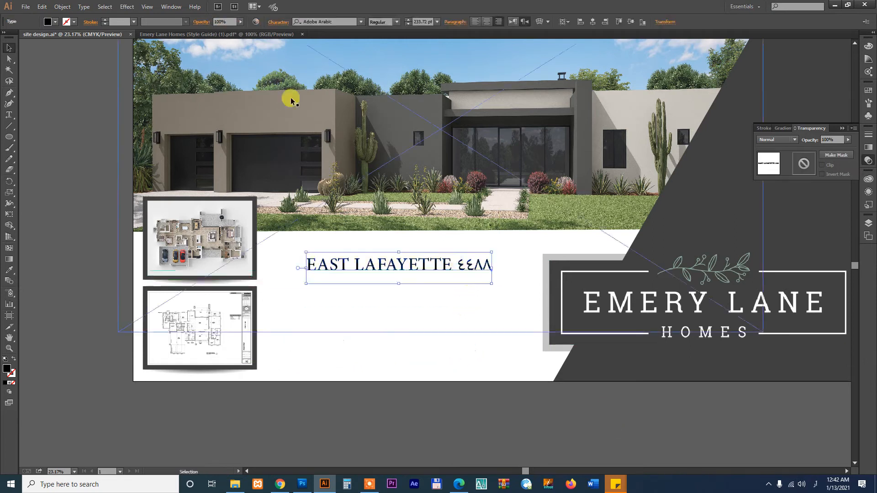
# Set the address text language to English: UK with digits showing as 4488
pyautogui.click(278, 22)
pyautogui.click(201, 144)
pyautogui.press('Return')
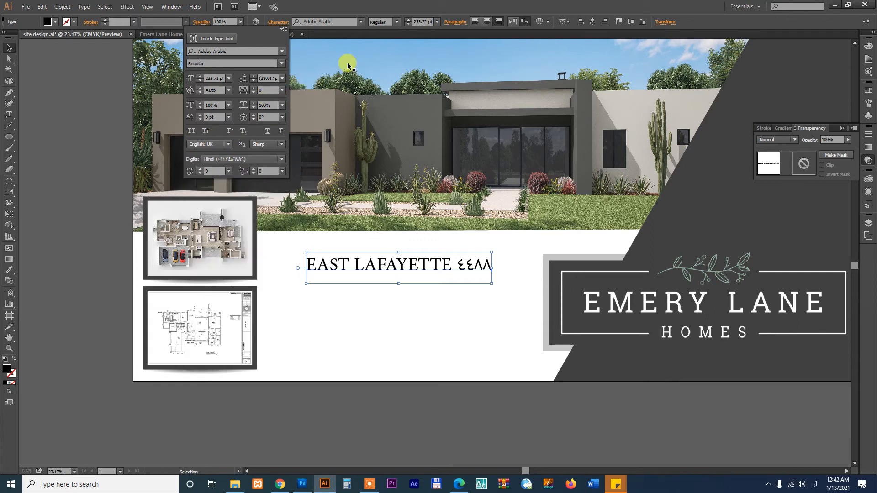
pyautogui.click(229, 159)
pyautogui.click(231, 167)
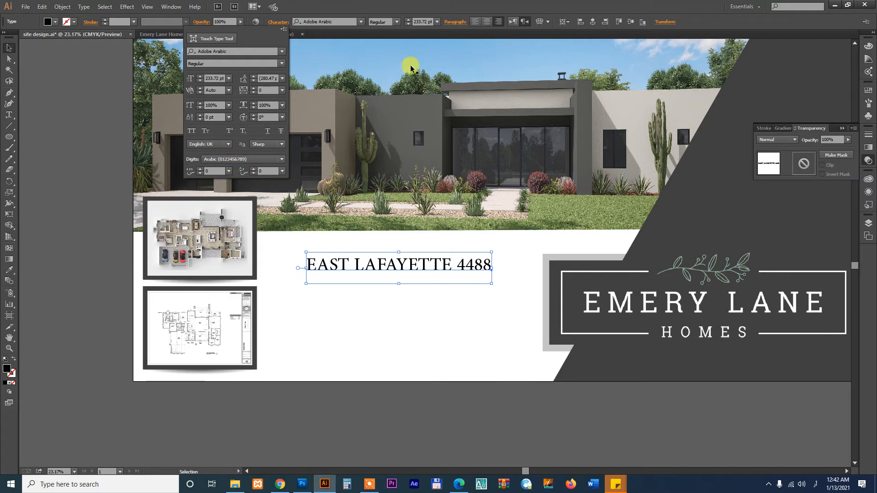
# Set the heading in Dubai Bold and widen it across the sign
pyautogui.click(334, 20)
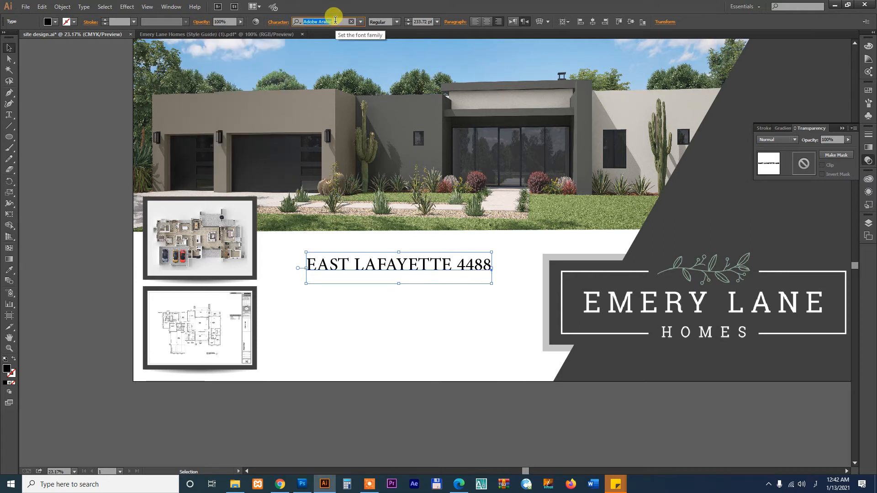
pyautogui.press('Down')
pyautogui.press('Down')
pyautogui.press('Down')
pyautogui.press('Down')
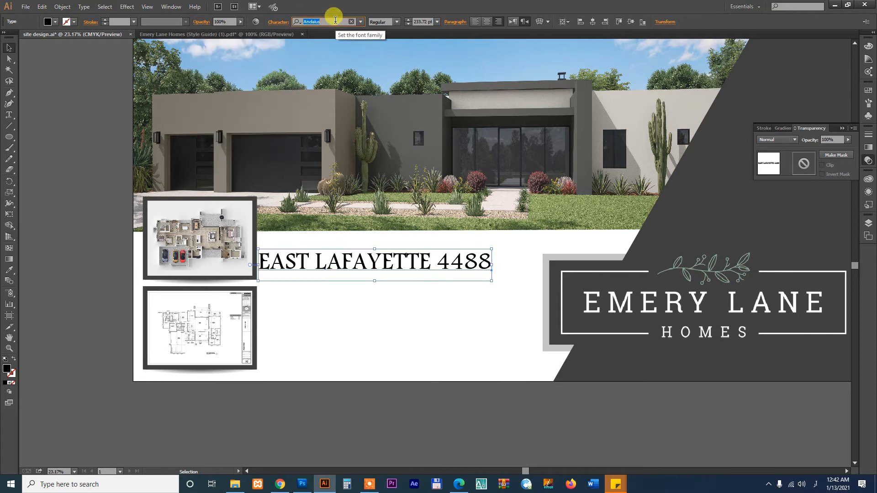
pyautogui.press('Down')
pyautogui.press('Down')
pyautogui.press('Down')
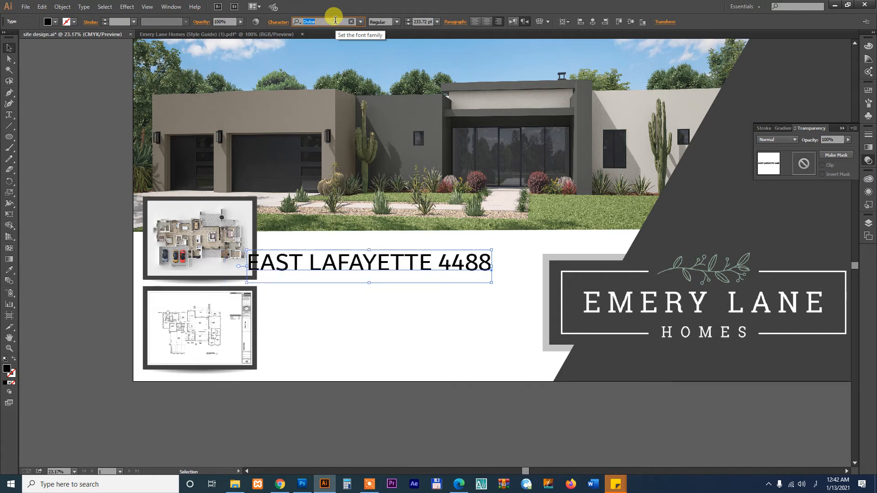
pyautogui.press('Up')
pyautogui.press('Up')
pyautogui.press('Up')
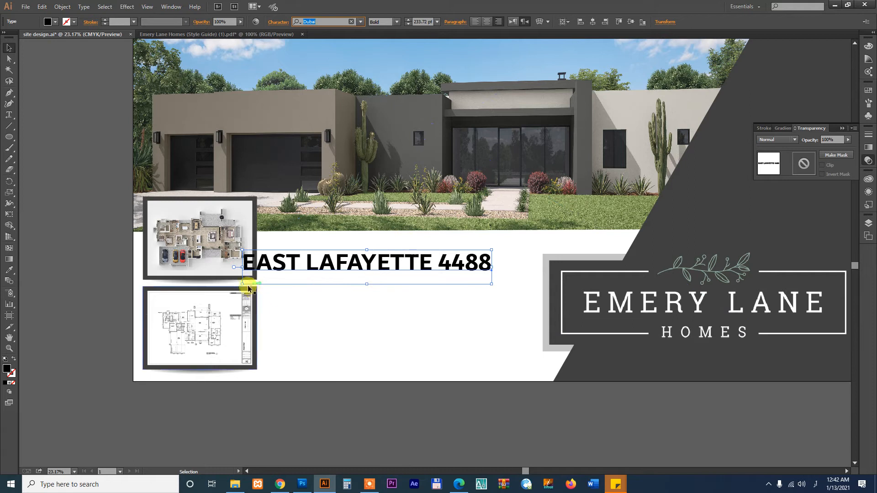
pyautogui.moveTo(240, 284); pyautogui.dragTo(515, 287)
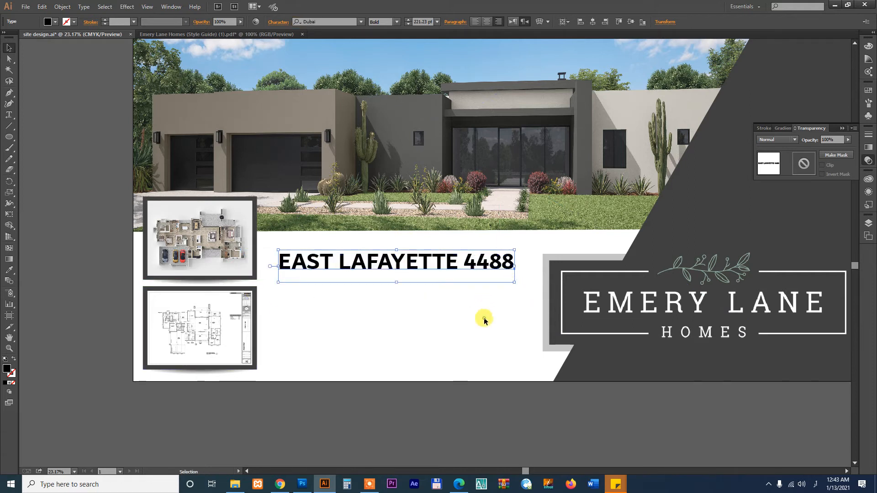
pyautogui.click(481, 319)
pyautogui.click(548, 257)
# Try sampling the logo's white onto the grey rectangle, then undo it
pyautogui.press('i')
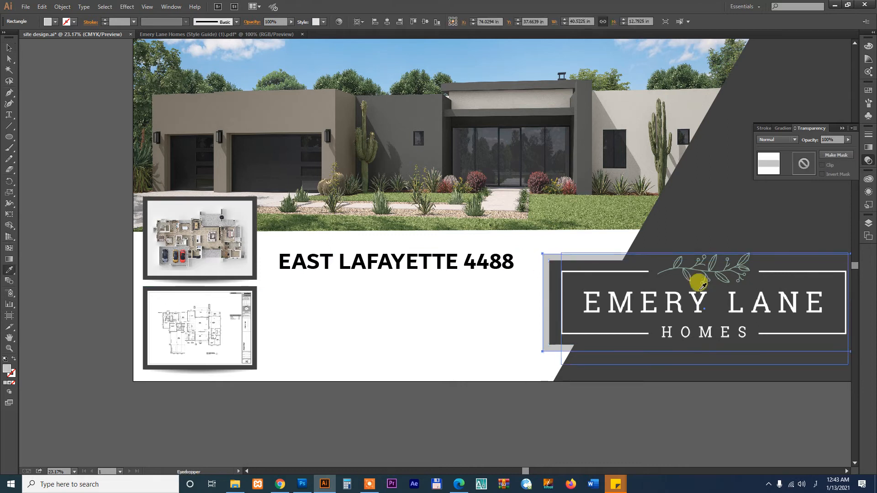
pyautogui.click(688, 265)
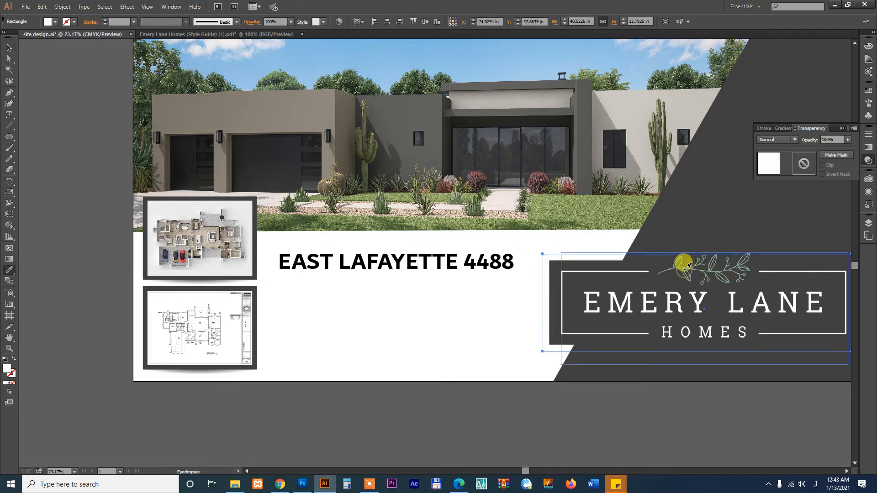
pyautogui.hotkey('ctrl', 'z')
pyautogui.press('v')
pyautogui.click(425, 315)
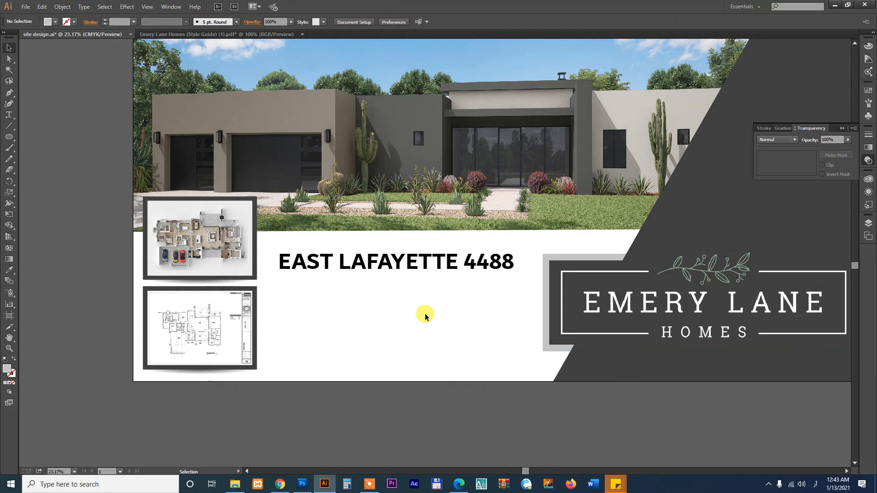
# Draw a thin sliver shape along the dark shape's diagonal with the Pen tool
pyautogui.hotkey('ctrl', '-')
pyautogui.hotkey('ctrl', '-')
pyautogui.press('space')
pyautogui.moveTo(535, 265); pyautogui.dragTo(523, 292)
pyautogui.hotkey('ctrl', 'space')
pyautogui.moveTo(251, 182); pyautogui.dragTo(595, 326)
pyautogui.press('p')
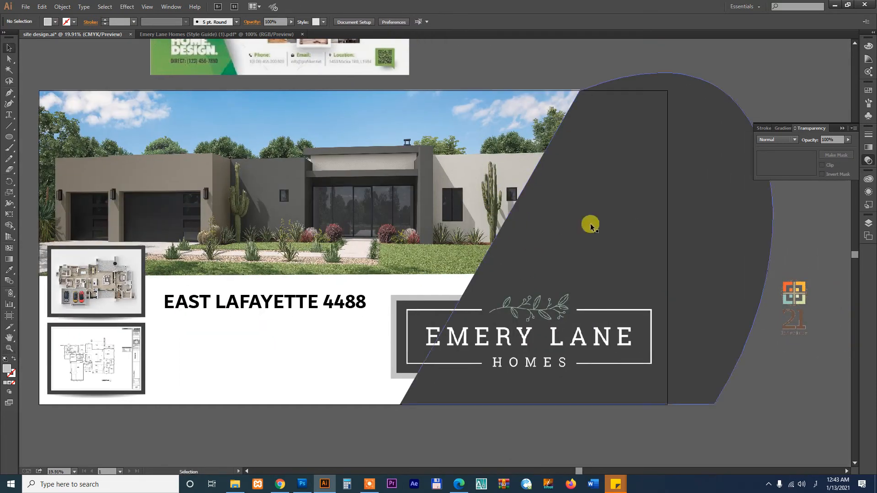
pyautogui.click(580, 93)
pyautogui.click(400, 405)
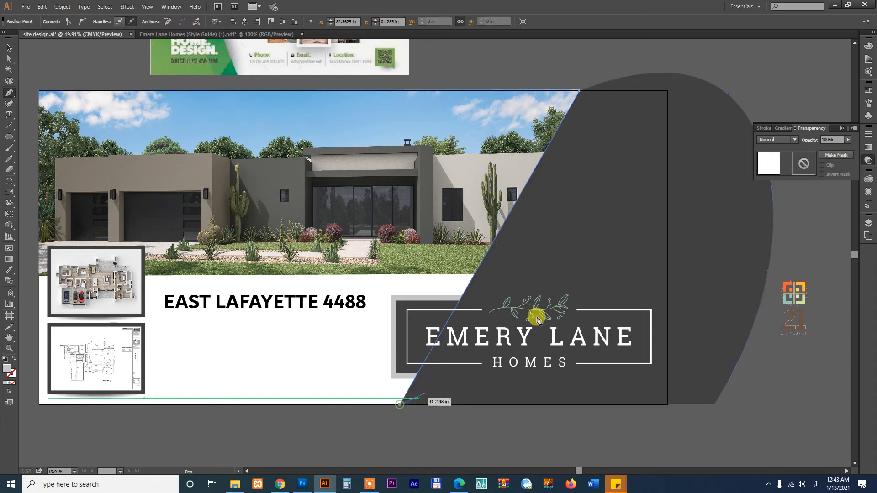
pyautogui.click(598, 92)
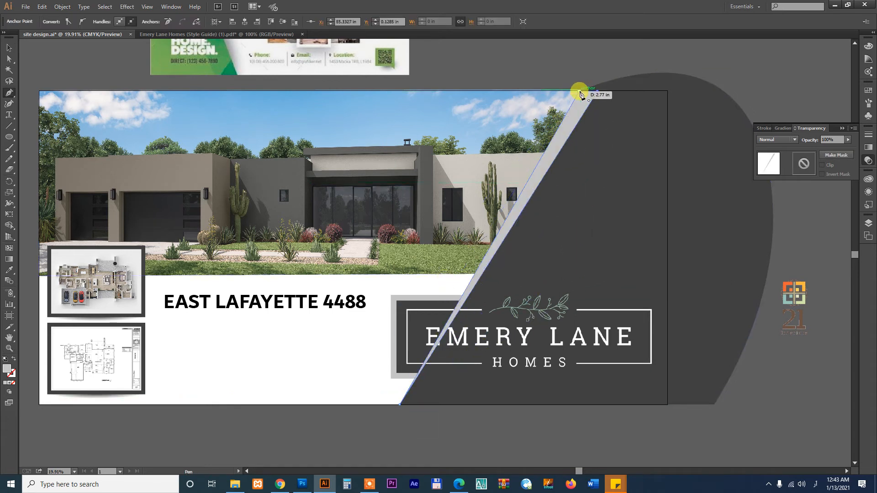
# Zoom in to inspect the logo's leaf sprig, then frame the Emery Lane logo
pyautogui.press('z')
pyautogui.moveTo(468, 298); pyautogui.dragTo(552, 319)
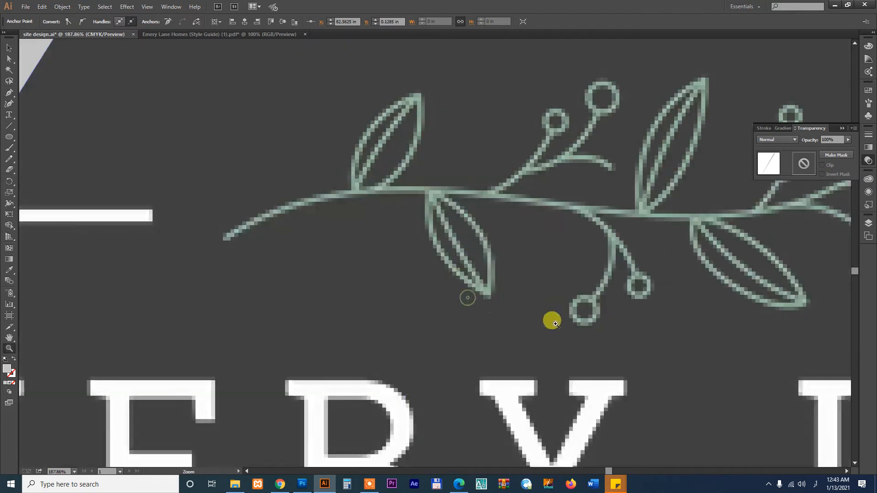
pyautogui.moveTo(391, 207); pyautogui.dragTo(503, 272)
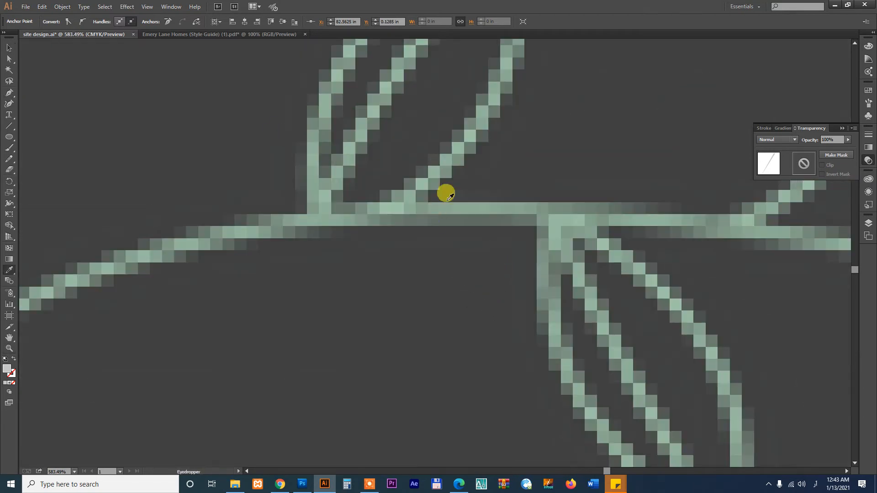
pyautogui.hotkey('ctrl', '0')
pyautogui.hotkey('ctrl', '-')
pyautogui.hotkey('ctrl', '-')
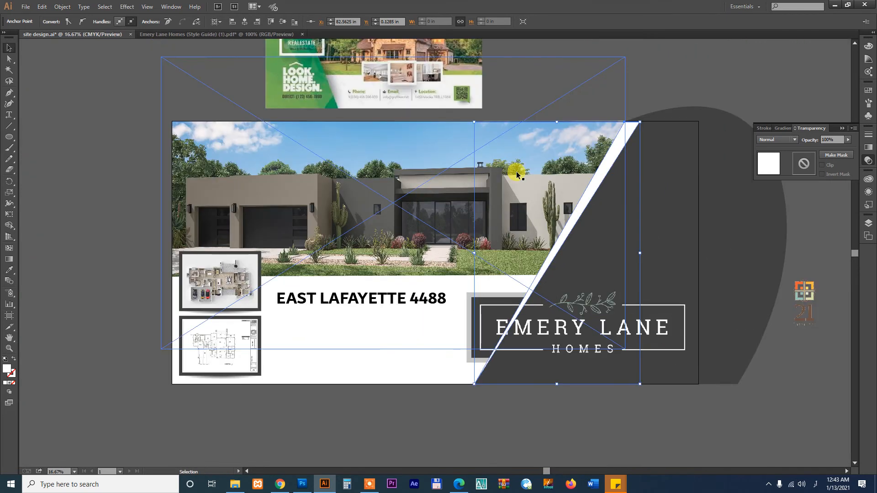
pyautogui.press('z')
pyautogui.moveTo(505, 274); pyautogui.dragTo(662, 367)
# Select the Emery Lane logo group and switch to the Emery Lane Homes style guide
pyautogui.press('v')
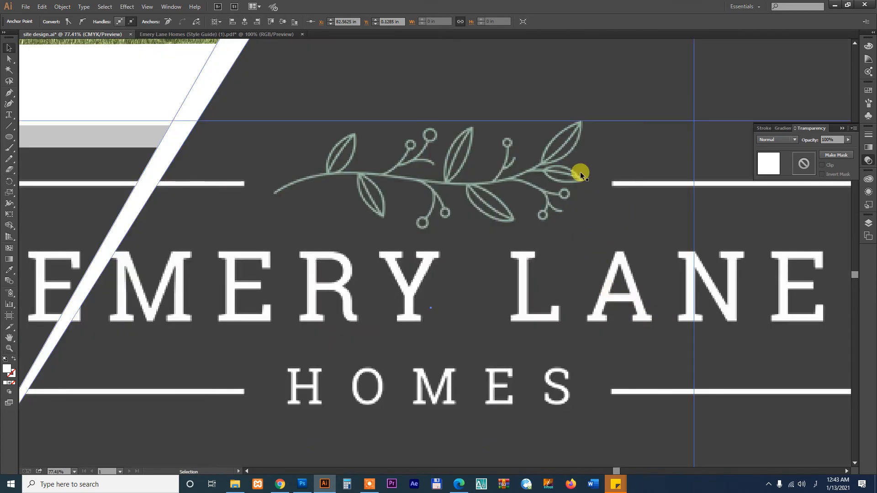
pyautogui.click(580, 172)
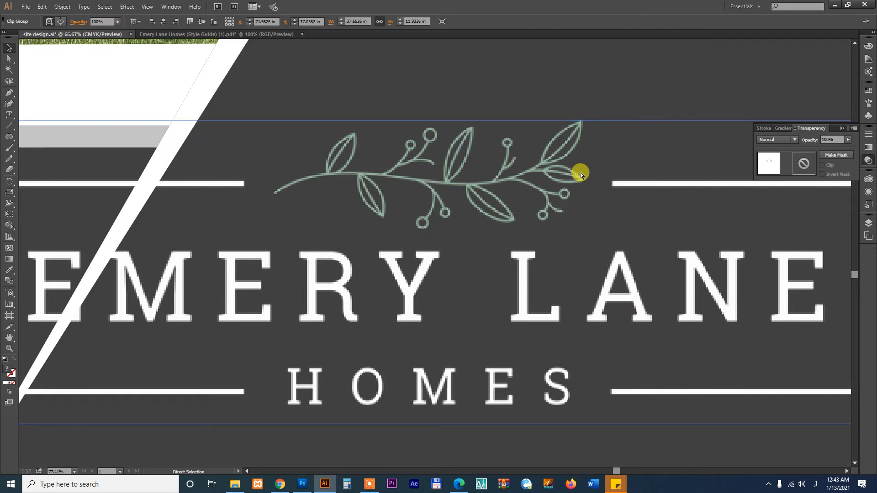
pyautogui.hotkey('ctrl', '-')
pyautogui.hotkey('ctrl', '-')
pyautogui.click(280, 35)
# Release the clipping mask on the style guide's colour palette and copy the palette bars
pyautogui.click(417, 345)
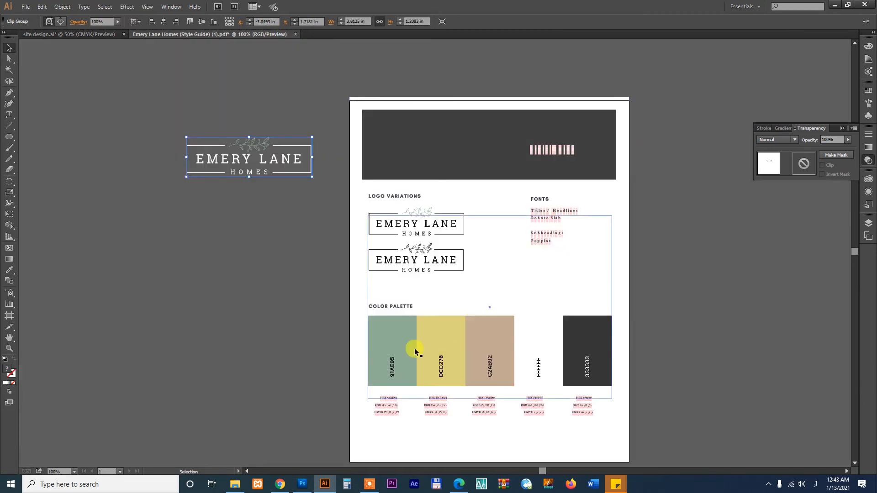
pyautogui.rightClick(393, 322)
pyautogui.click(415, 375)
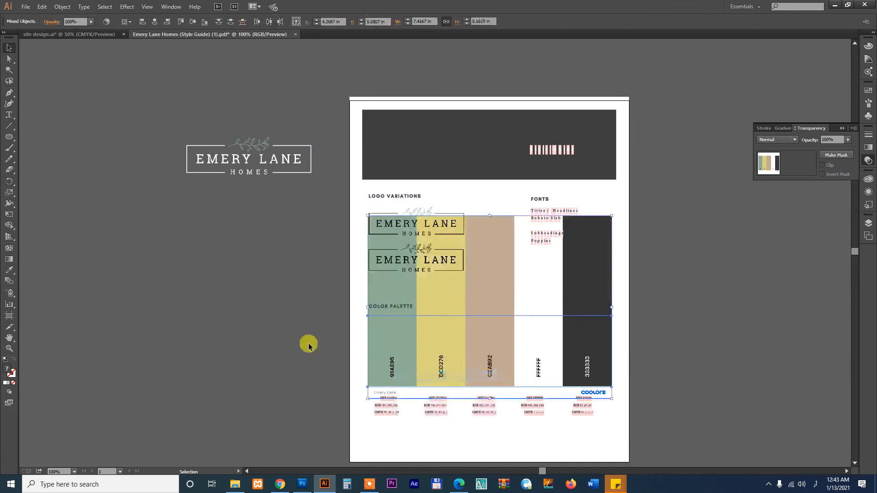
pyautogui.moveTo(389, 335); pyautogui.dragTo(215, 346)
pyautogui.hotkey('ctrl', 'c')
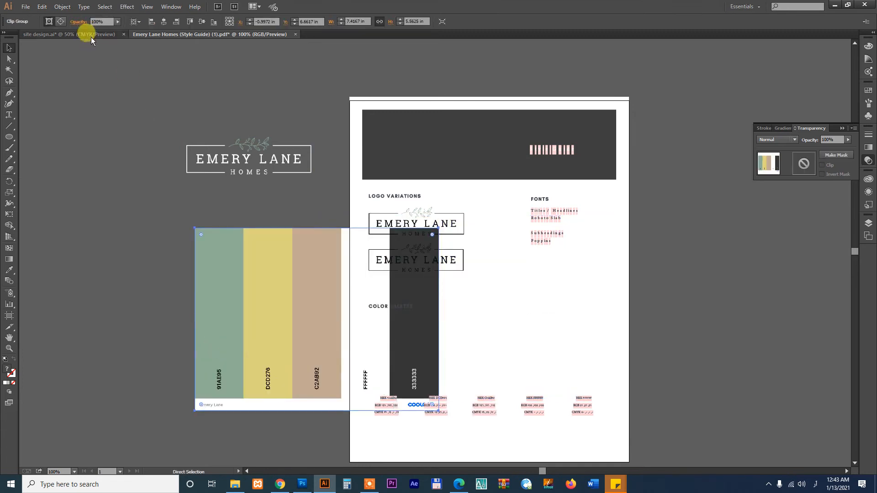
# Paste the palette into site design.ai and enlarge it on the pasteboard beside the banner
pyautogui.click(88, 33)
pyautogui.hotkey('ctrl', 'v')
pyautogui.hotkey('ctrl', '-')
pyautogui.hotkey('ctrl', '-')
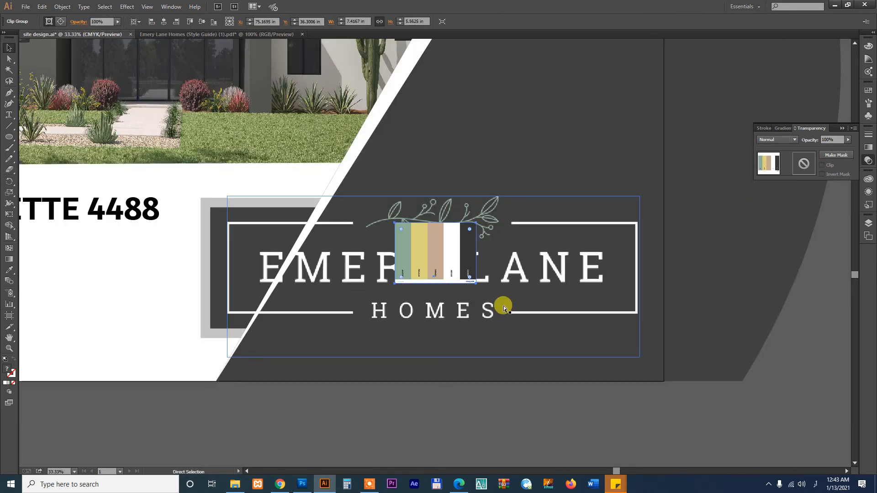
pyautogui.moveTo(499, 255); pyautogui.dragTo(655, 303)
pyautogui.moveTo(577, 331); pyautogui.dragTo(590, 347)
pyautogui.click(512, 144)
# Fill the diagonal stripe with the palette's sage green 91AE95
pyautogui.press('i')
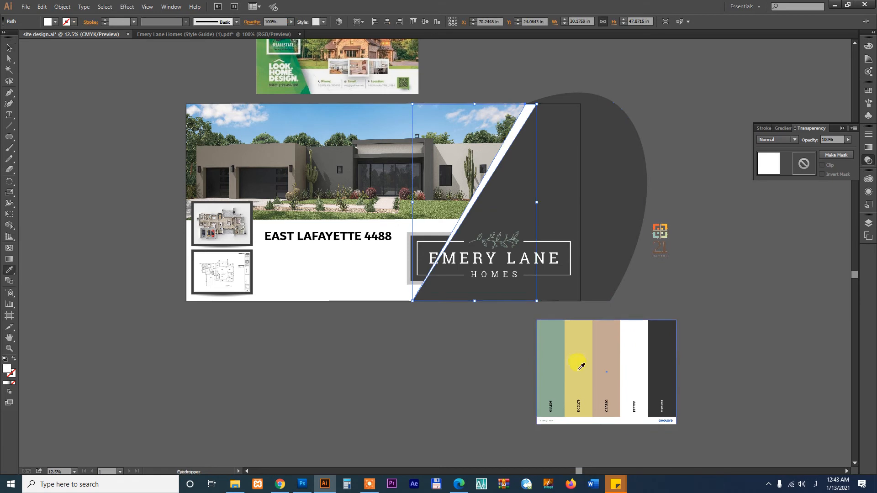
pyautogui.click(550, 331)
pyautogui.press('v')
pyautogui.click(445, 314)
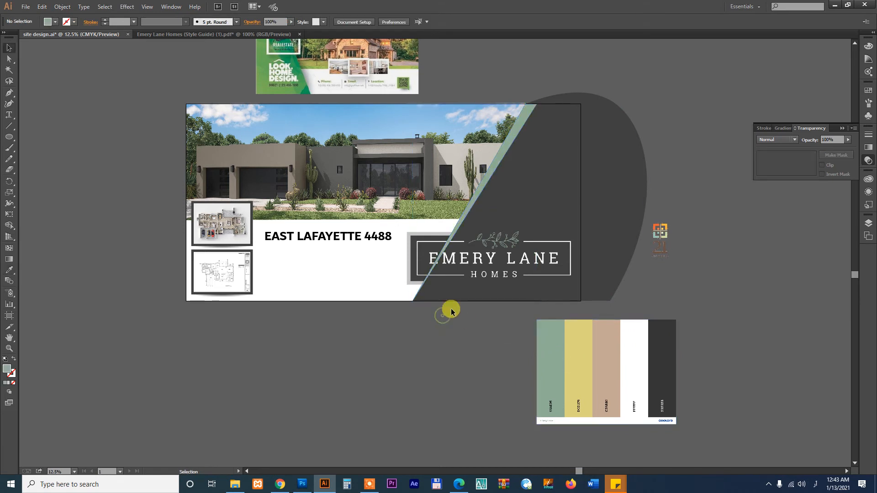
# Bring the large dark curved shape to the front, then select the logo with its grey frame
pyautogui.click(470, 250)
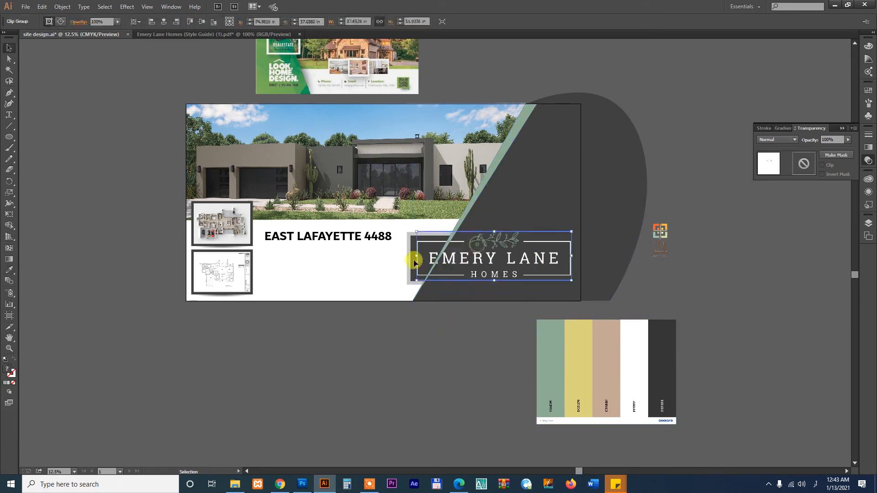
pyautogui.click(554, 194)
pyautogui.hotkey('ctrl', 'shift', ']')
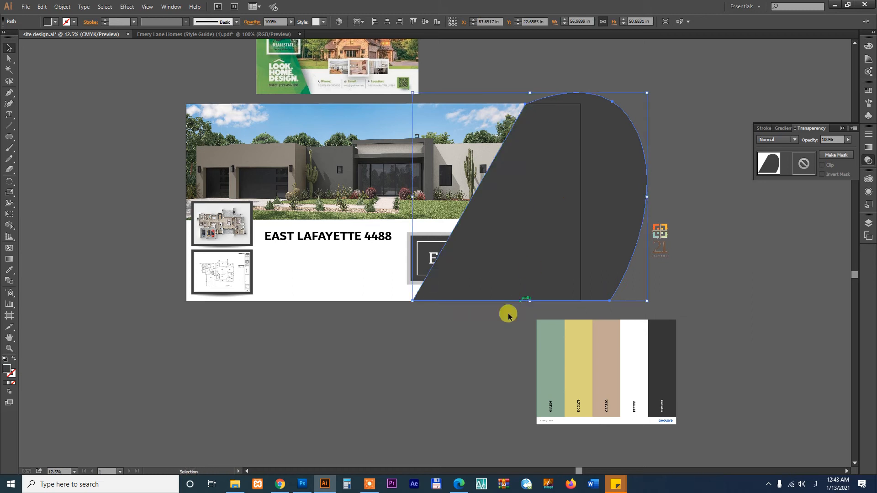
pyautogui.click(495, 333)
pyautogui.click(440, 246)
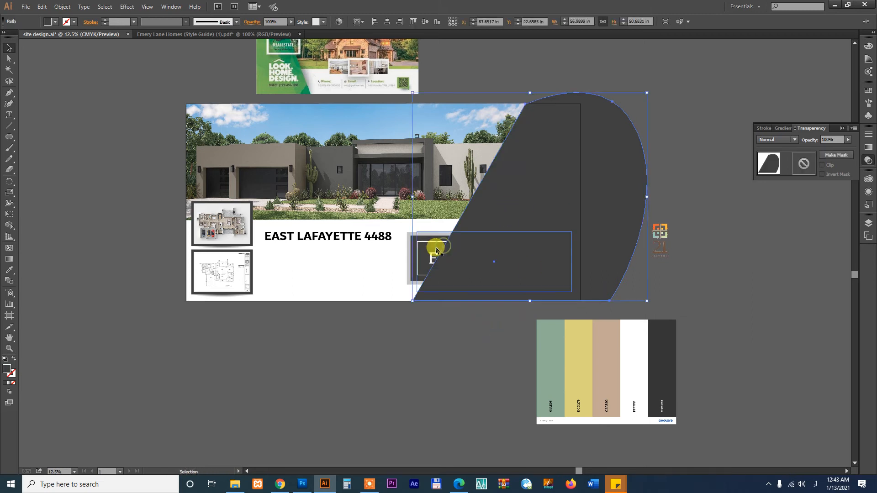
pyautogui.keyDown('shift'); pyautogui.click(412, 248); pyautogui.keyUp('shift')
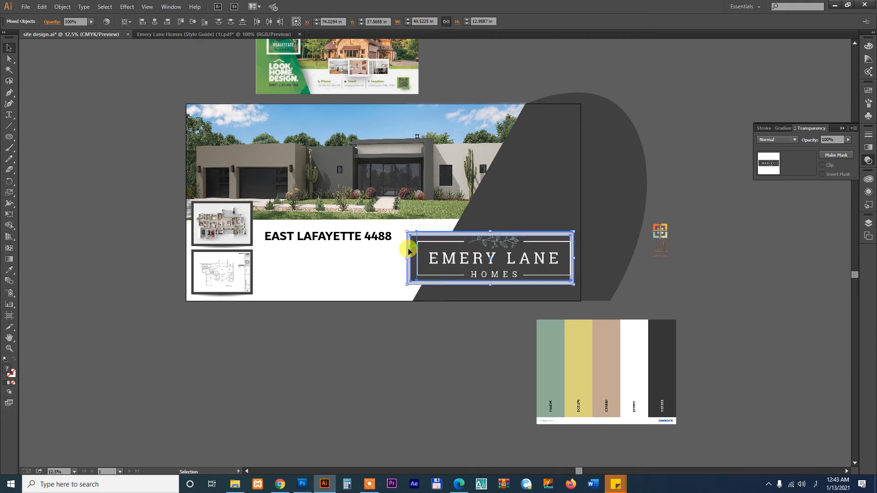
# Select the stripe path in outline view and shift the green stripe slightly left
pyautogui.hotkey('ctrl', 'y')
pyautogui.click(532, 109)
pyautogui.press('ctrl')
pyautogui.hotkey('ctrl', 'y')
pyautogui.hotkey('ctrl', 'space')
pyautogui.moveTo(450, 77); pyautogui.dragTo(612, 171)
pyautogui.moveTo(430, 180); pyautogui.dragTo(392, 184)
# Move the stripe's bottom end to the right with the Curvature tool
pyautogui.press('a')
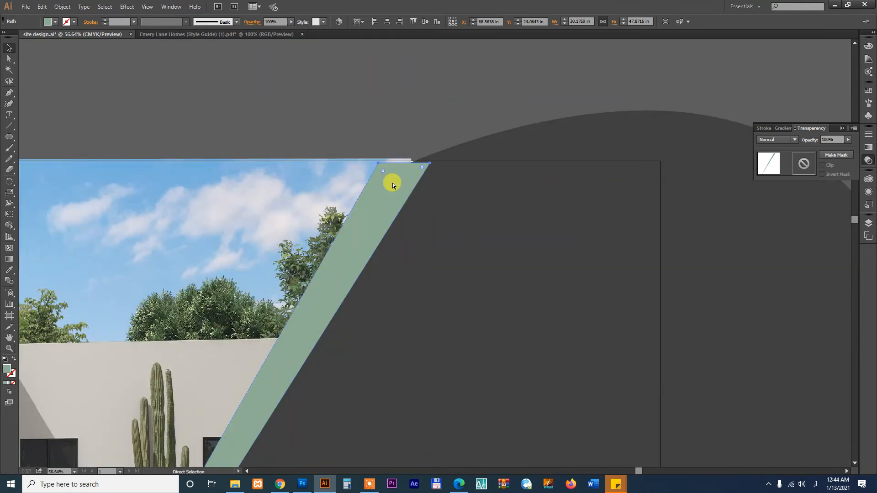
pyautogui.hotkey('ctrl', '0')
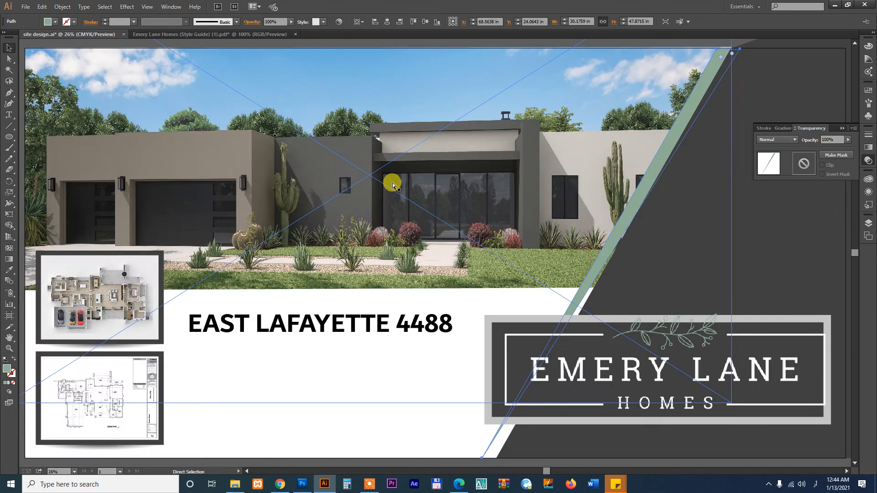
pyautogui.moveTo(581, 343); pyautogui.dragTo(463, 225)
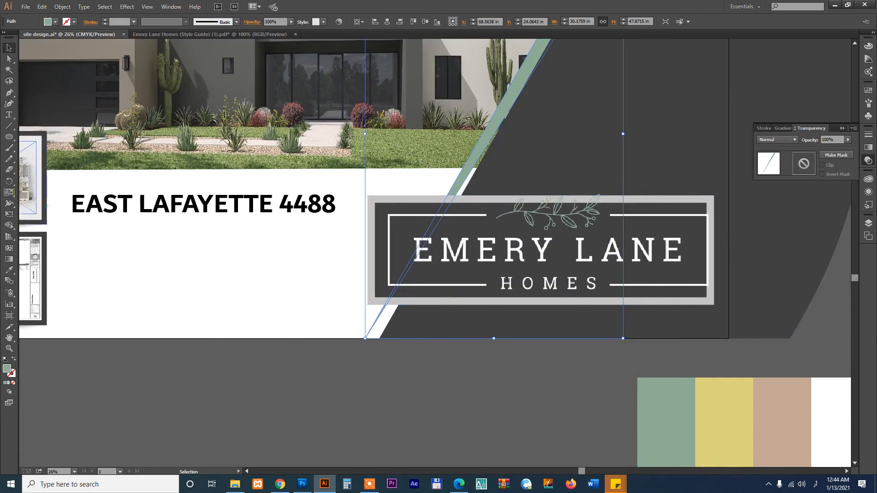
pyautogui.click(8, 105)
pyautogui.moveTo(368, 338); pyautogui.dragTo(379, 338)
pyautogui.press('v')
pyautogui.click(391, 394)
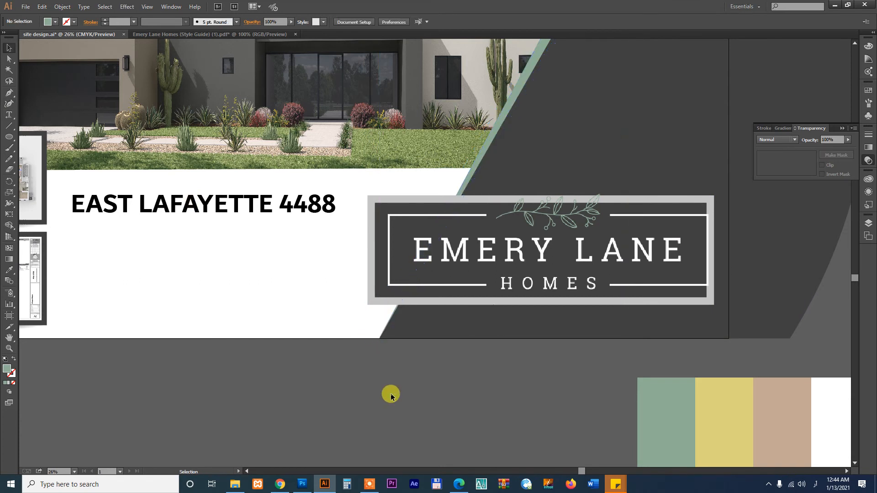
pyautogui.hotkey('ctrl', '-')
pyautogui.hotkey('ctrl', '-')
pyautogui.hotkey('ctrl', '-')
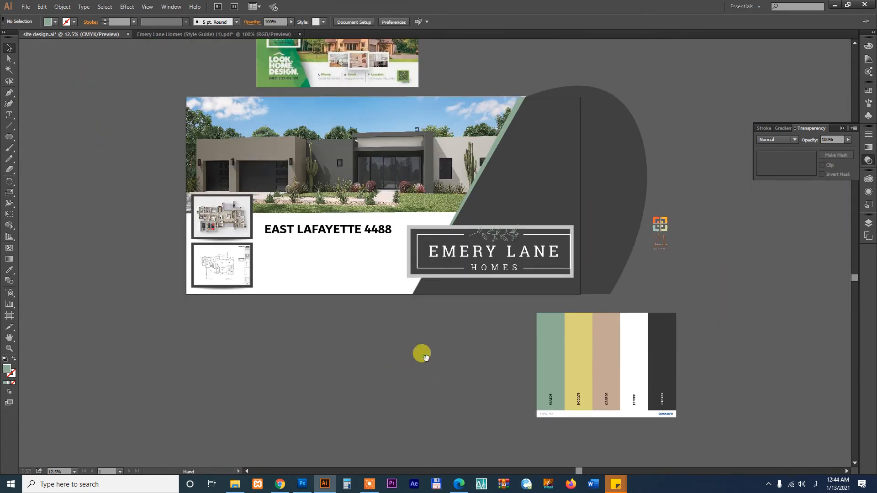
pyautogui.press('z')
pyautogui.moveTo(182, 132); pyautogui.dragTo(679, 379)
pyautogui.moveTo(500, 338); pyautogui.dragTo(510, 364)
pyautogui.press('z')
pyautogui.moveTo(129, 189); pyautogui.dragTo(499, 332)
pyautogui.moveTo(467, 284); pyautogui.dragTo(423, 279)
# Draw a green bar across the heading and send it behind the text
pyautogui.press('v')
pyautogui.moveTo(14, 142); pyautogui.dragTo(32, 139)
pyautogui.moveTo(153, 168); pyautogui.dragTo(664, 242)
pyautogui.press('v')
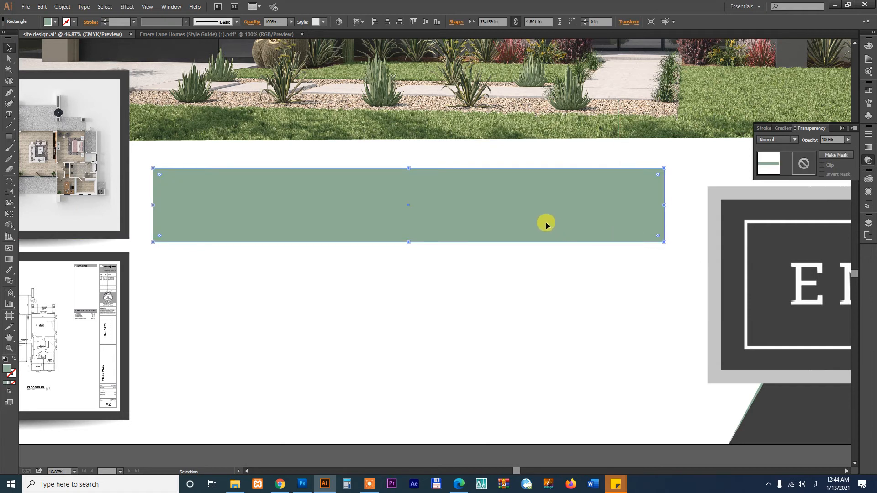
pyautogui.hotkey('ctrl', 'shift', '[')
pyautogui.click(566, 203)
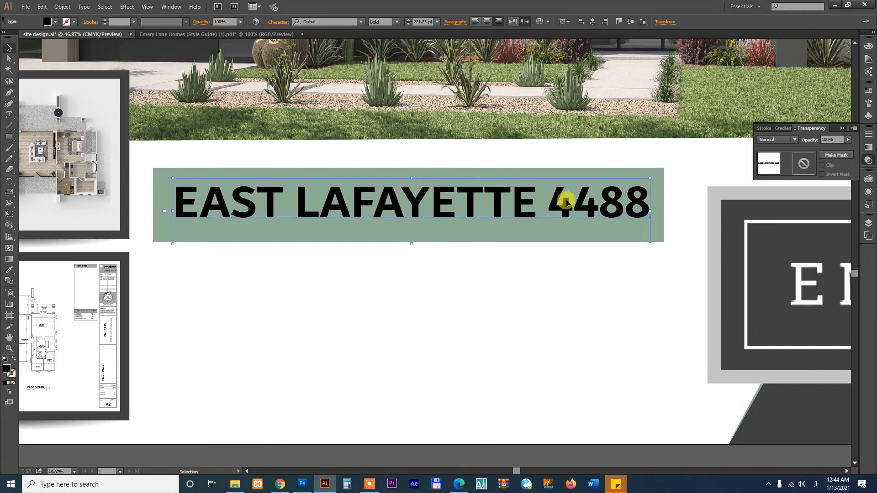
pyautogui.click(591, 284)
pyautogui.click(646, 240)
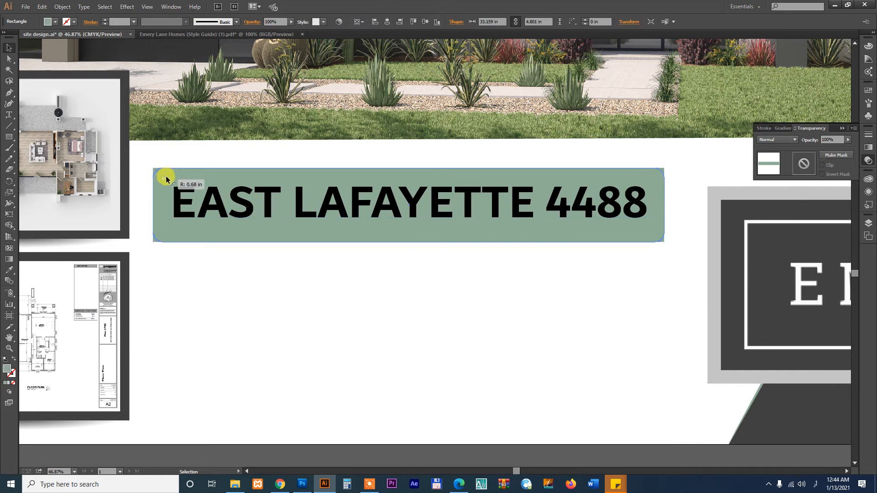
pyautogui.click(368, 295)
pyautogui.moveTo(493, 197); pyautogui.dragTo(494, 197)
pyautogui.click(443, 294)
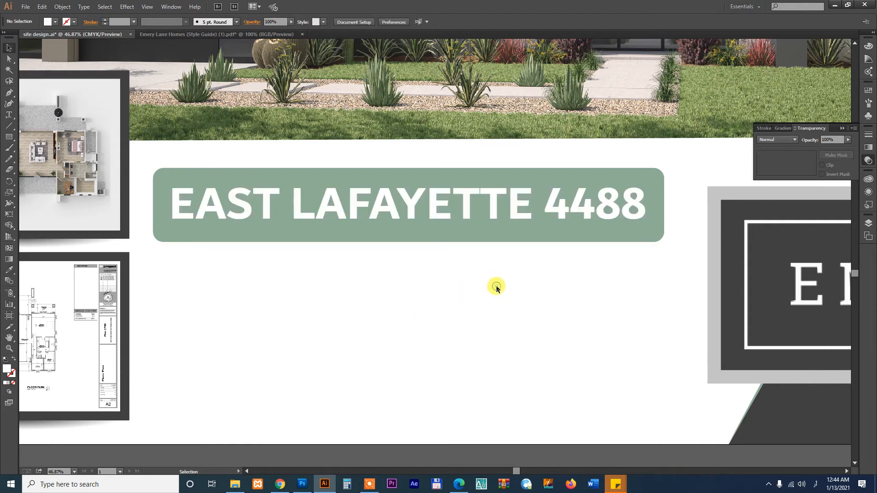
# Pan to view the heading and logo, then bring up the client's project folder
pyautogui.scroll(-3, 496, 286)
pyautogui.moveTo(475, 297); pyautogui.dragTo(440, 168)
pyautogui.scroll(-2, 417, 342)
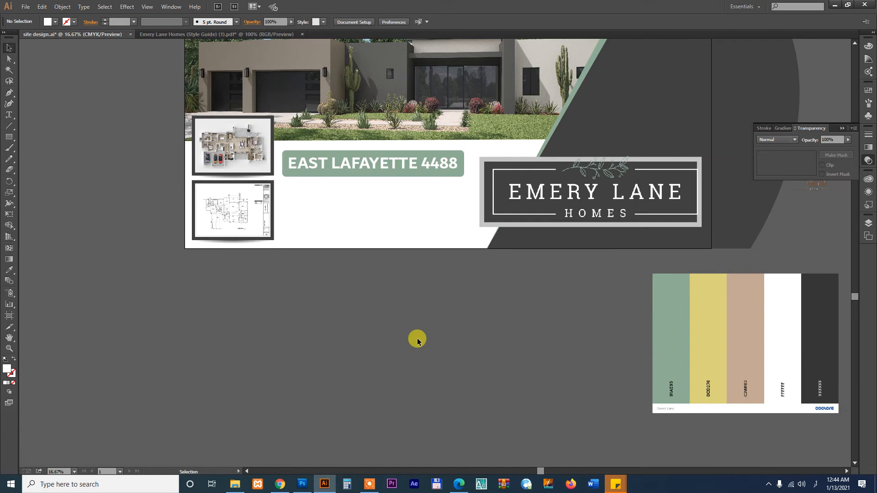
pyautogui.scroll(2, 443, 320)
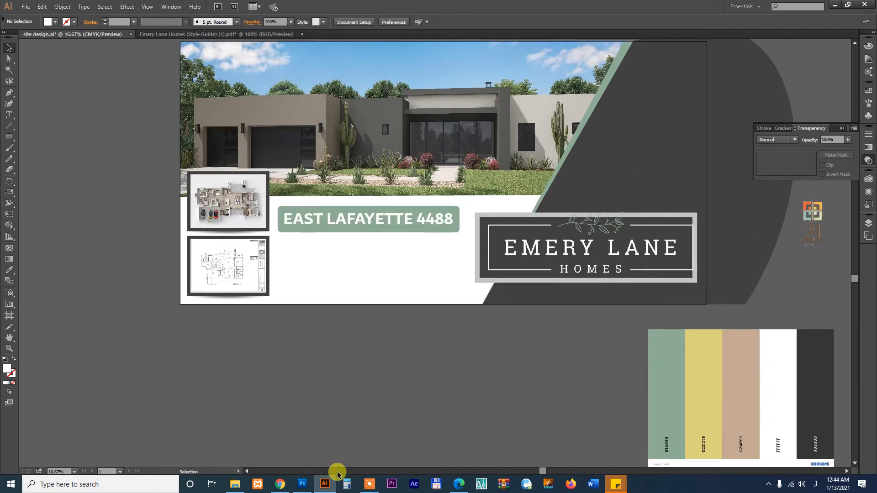
pyautogui.click(235, 483)
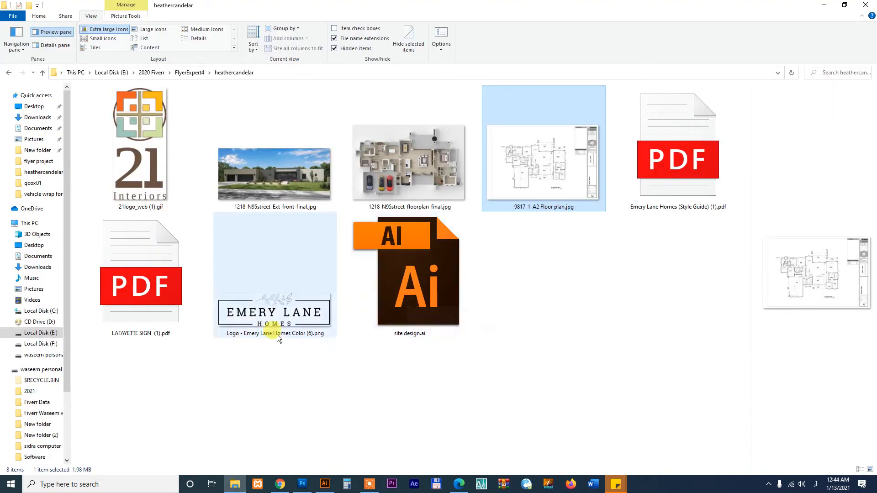
# Drag 21logo_web (1).gif from the project folder onto the sign's dark panel in Illustrator
pyautogui.click(156, 179)
pyautogui.moveTo(146, 178); pyautogui.dragTo(682, 173)
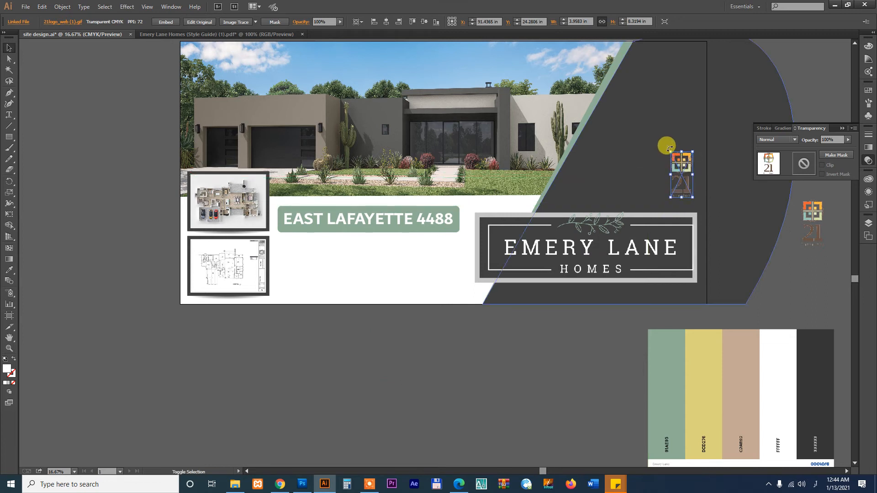
# Enlarge the placed 21 Interiors logo and move it toward the floor plans
pyautogui.click(668, 193)
pyautogui.click(612, 369)
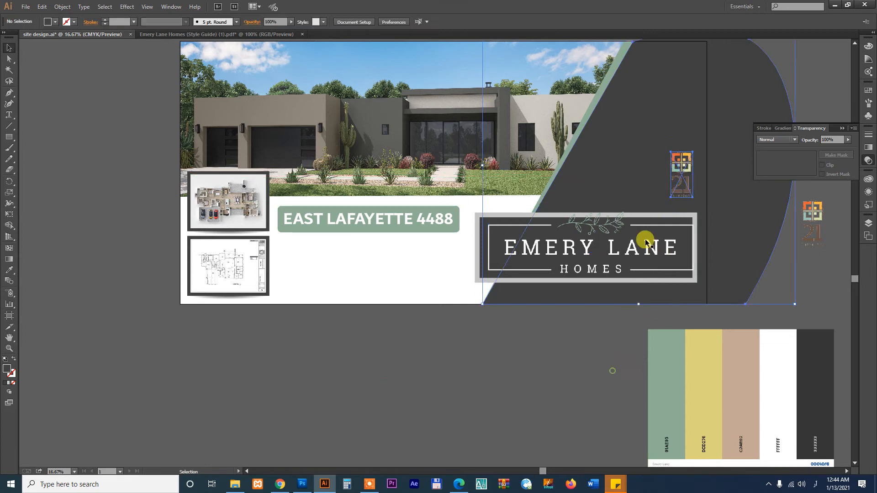
pyautogui.click(674, 160)
pyautogui.moveTo(670, 156); pyautogui.dragTo(638, 88)
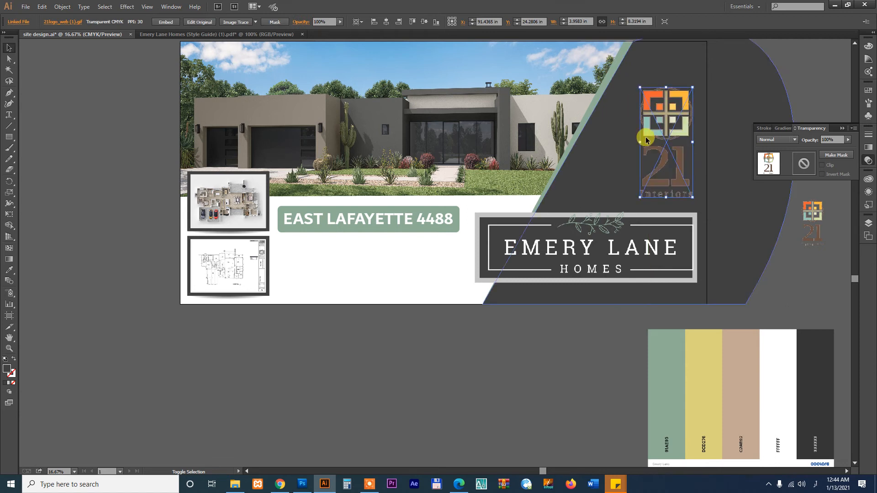
pyautogui.moveTo(666, 137); pyautogui.dragTo(309, 274)
pyautogui.click(529, 364)
pyautogui.hscroll(-1, 584, 256)
# Resize the 21 Interiors logo and set it beside the floor plan below the heading
pyautogui.click(368, 324)
pyautogui.moveTo(161, 190); pyautogui.dragTo(525, 296)
pyautogui.click(391, 388)
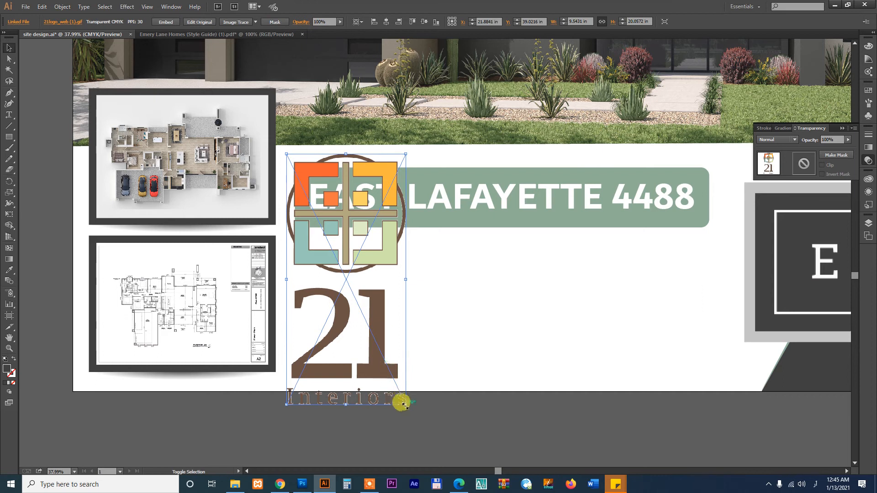
pyautogui.moveTo(395, 392); pyautogui.dragTo(374, 338)
pyautogui.moveTo(355, 286); pyautogui.dragTo(333, 305)
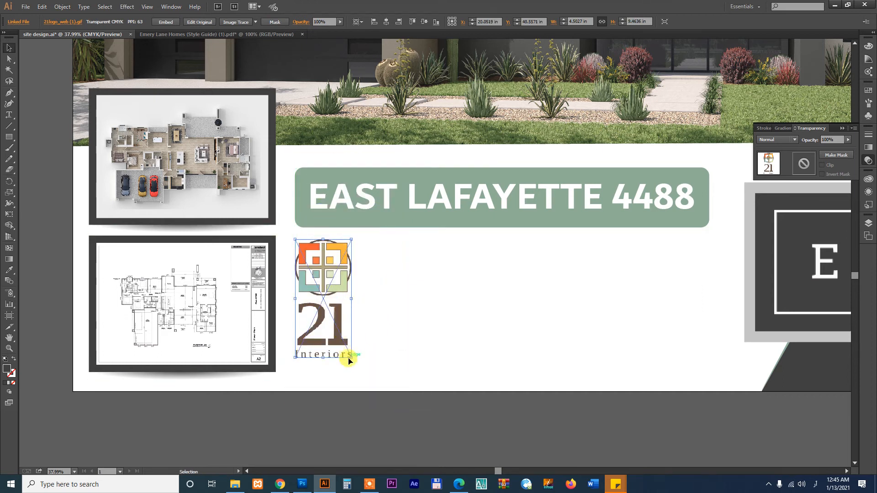
pyautogui.moveTo(352, 357); pyautogui.dragTo(359, 374)
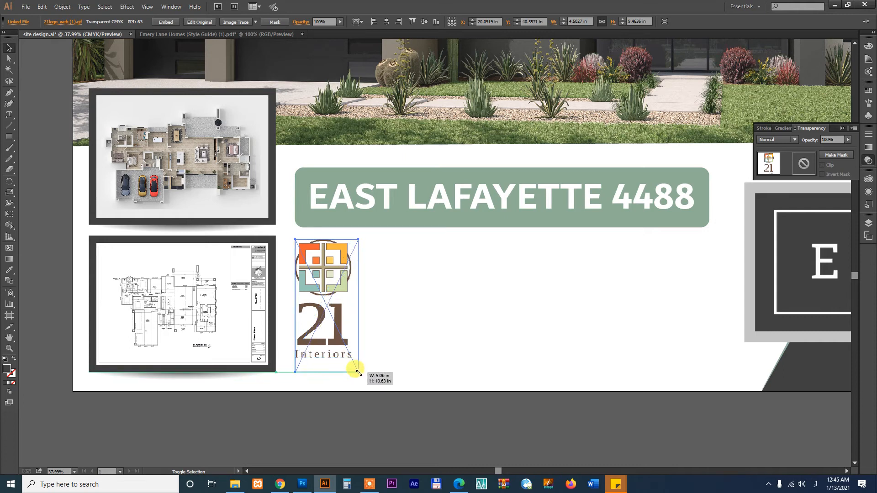
pyautogui.click(455, 330)
pyautogui.hotkey('ctrl', '-')
pyautogui.hotkey('ctrl', '-')
pyautogui.hotkey('ctrl', '-')
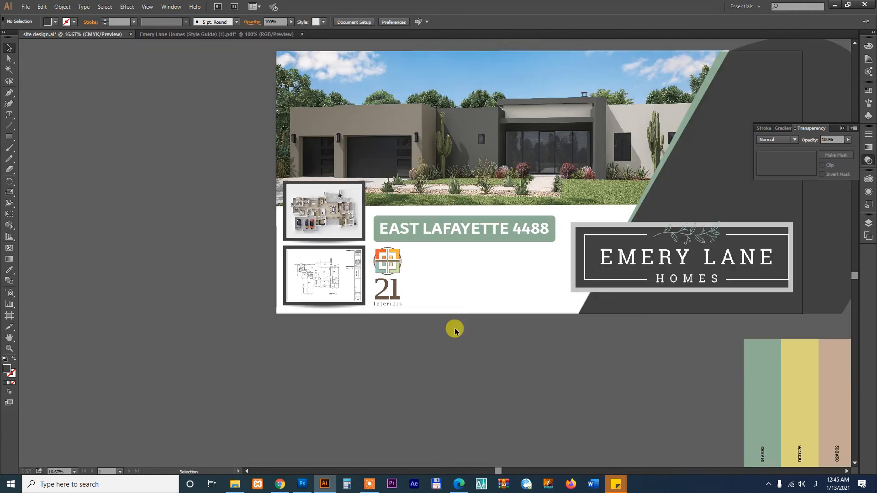
# Select the tagline 'live life on the lane' in the LAFAYETTE SIGN PDF and return to Illustrator
pyautogui.click(279, 482)
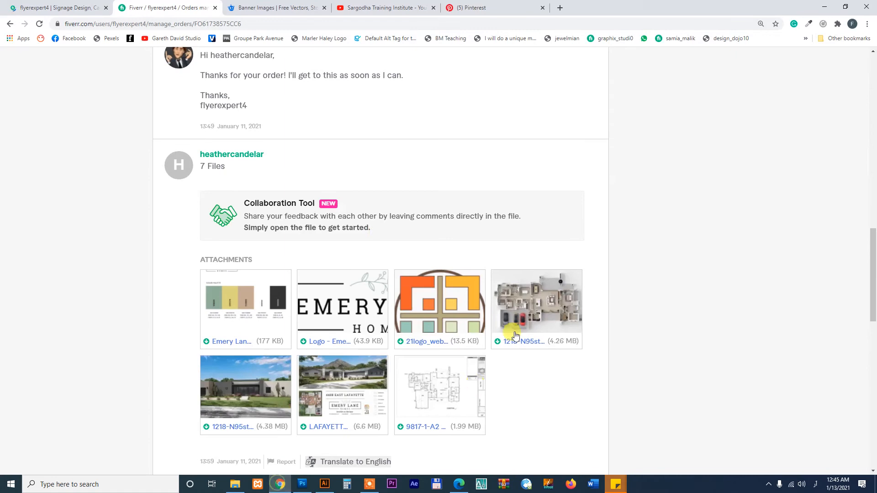
pyautogui.click(459, 484)
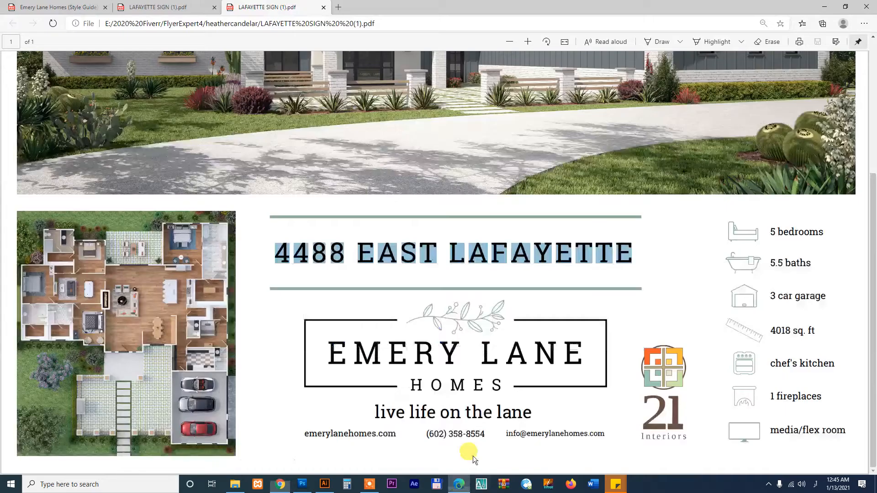
pyautogui.click(397, 433)
pyautogui.moveTo(374, 413); pyautogui.dragTo(530, 410)
pyautogui.hotkey('ctrl', 'c')
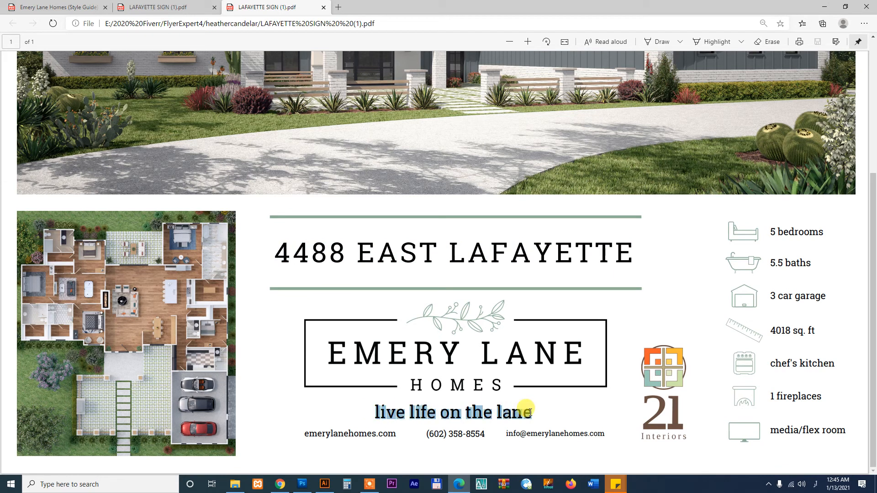
pyautogui.click(324, 484)
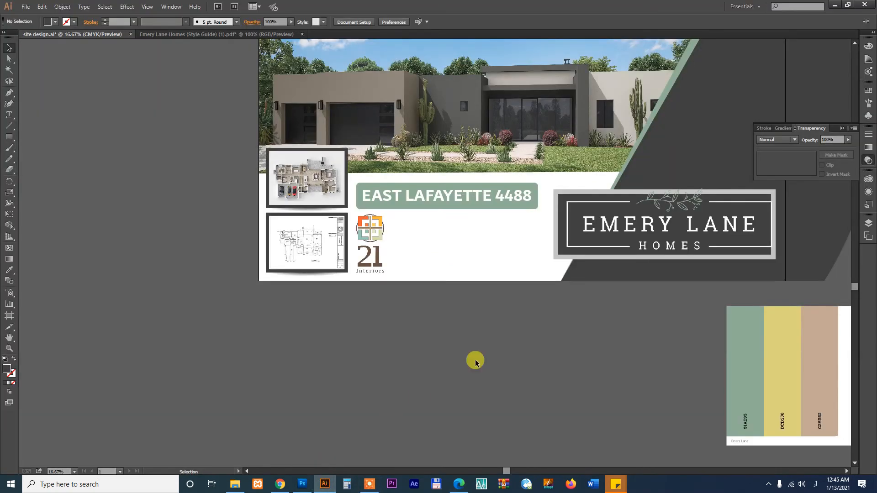
# Move the Emery Lane Homes logo and its grey frame upward on the banner
pyautogui.moveTo(649, 260); pyautogui.dragTo(516, 348)
pyautogui.press('z')
pyautogui.moveTo(594, 358); pyautogui.dragTo(671, 384)
pyautogui.press('v')
pyautogui.click(607, 284)
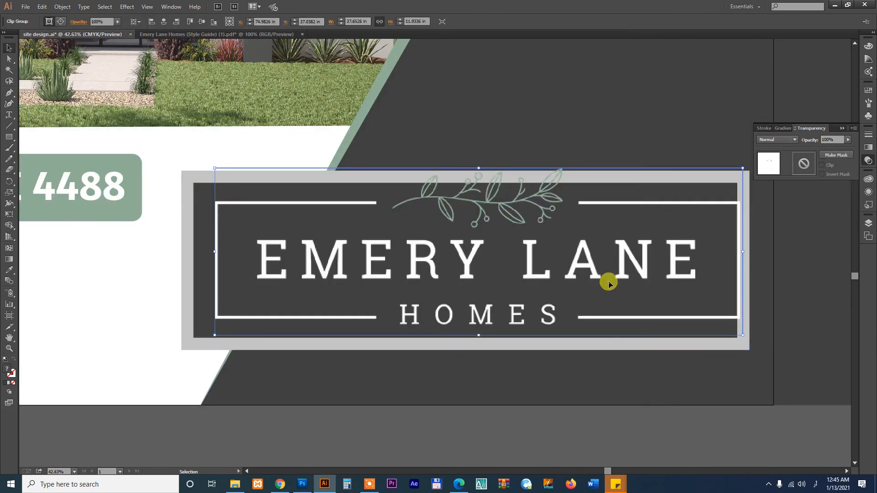
pyautogui.keyDown('shift'); pyautogui.click(511, 280); pyautogui.keyUp('shift')
pyautogui.moveTo(511, 280); pyautogui.dragTo(511, 173)
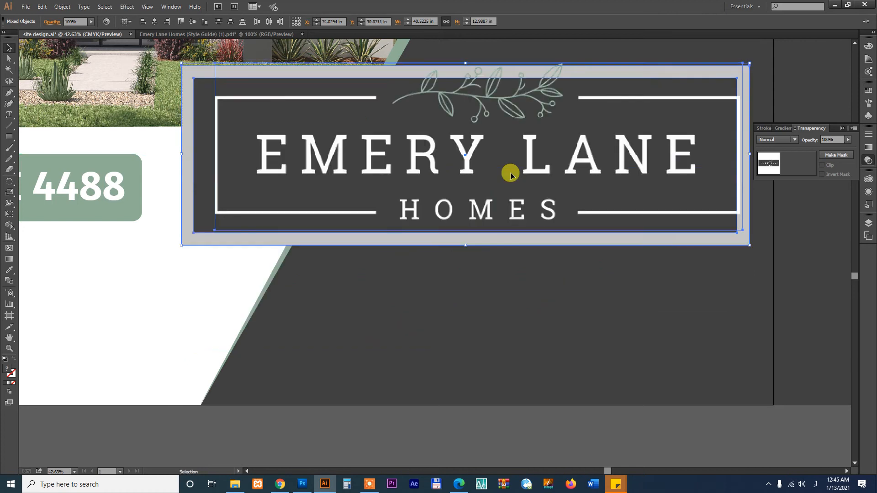
# Paste the tagline as new text on the dark area and enlarge it to about 157 pt
pyautogui.click(187, 265)
pyautogui.press('t')
pyautogui.click(348, 320)
pyautogui.hotkey('ctrl', 'v')
pyautogui.click(9, 48)
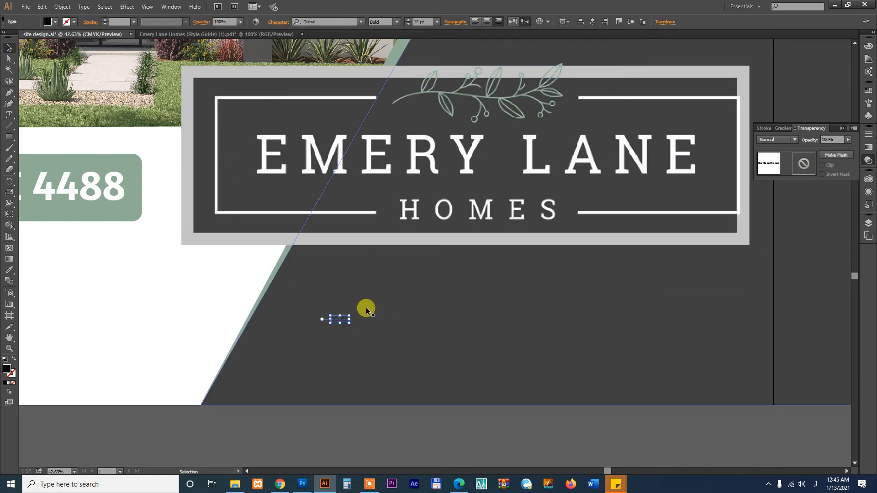
pyautogui.moveTo(348, 321); pyautogui.dragTo(573, 384)
# Colour the tagline white to match 4488 and move it under the logo
pyautogui.press('i')
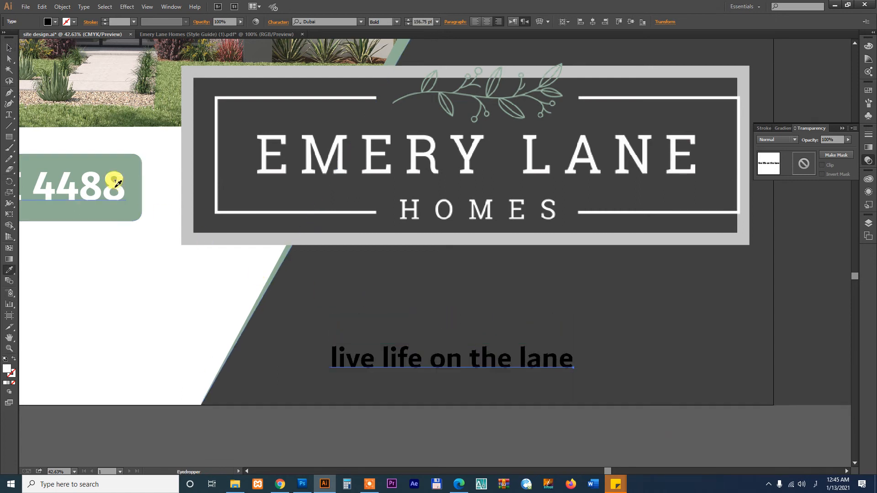
pyautogui.click(118, 183)
pyautogui.press('v')
pyautogui.moveTo(468, 361); pyautogui.dragTo(537, 296)
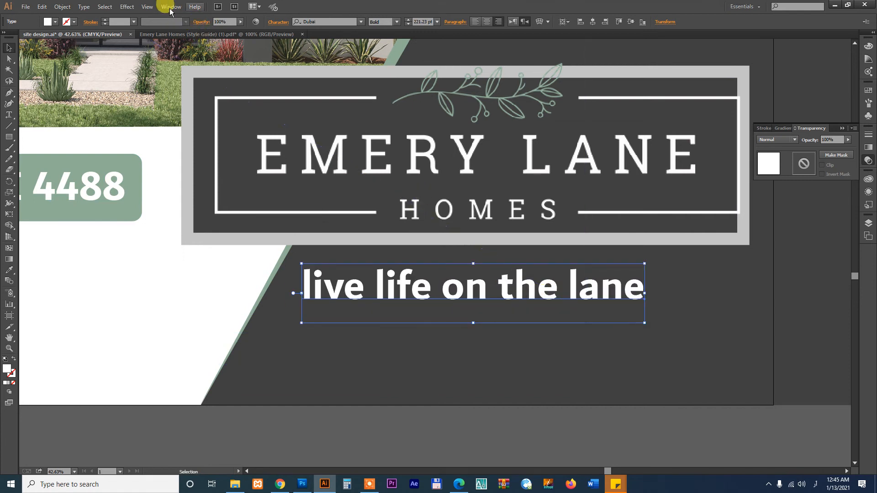
# Convert the tagline to Title Case, shrink it slightly and nudge it under the logo
pyautogui.click(81, 9)
pyautogui.moveTo(117, 142)
pyautogui.click(245, 168)
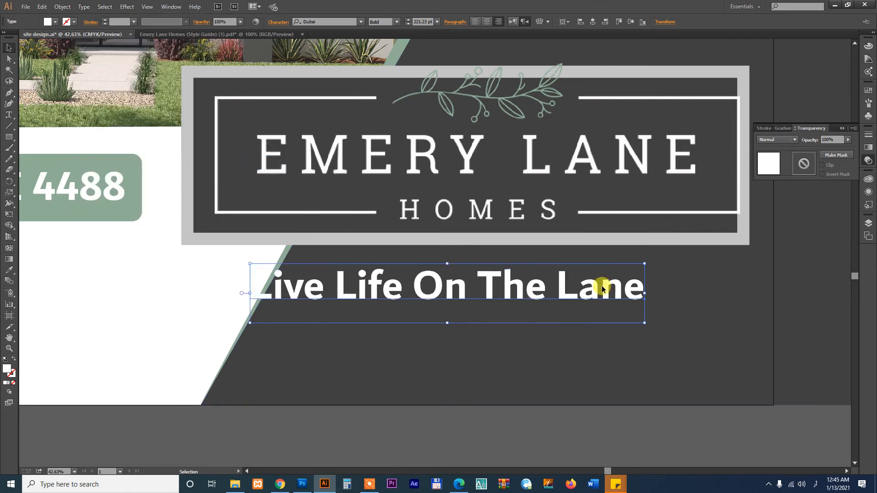
pyautogui.moveTo(674, 323); pyautogui.dragTo(641, 318)
pyautogui.moveTo(589, 294); pyautogui.dragTo(589, 289)
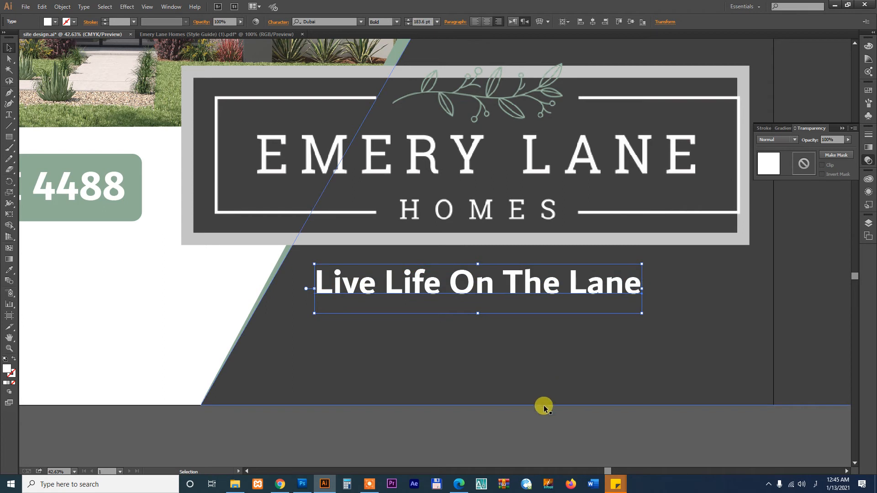
# Reposition the logo card and tagline together on the artboard
pyautogui.click(550, 406)
pyautogui.hotkey('ctrl', '0')
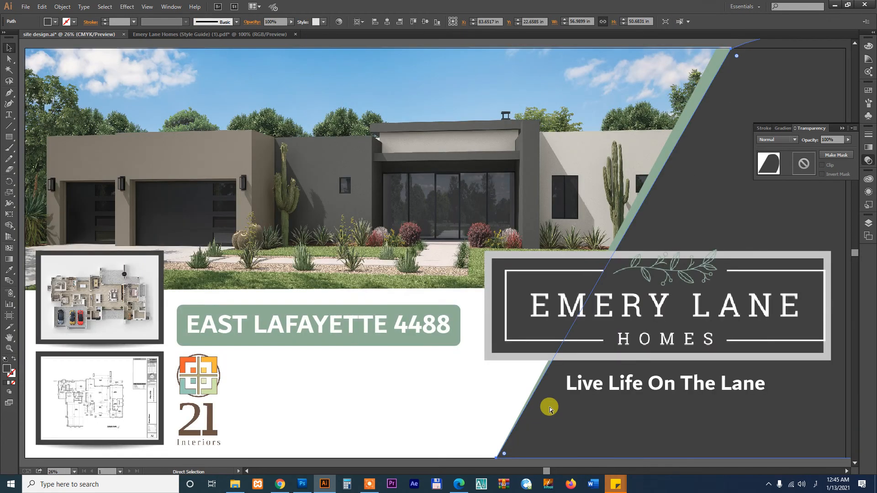
pyautogui.moveTo(501, 297); pyautogui.dragTo(470, 199)
pyautogui.moveTo(448, 265); pyautogui.dragTo(501, 267)
pyautogui.moveTo(570, 274); pyautogui.dragTo(582, 254)
pyautogui.click(538, 417)
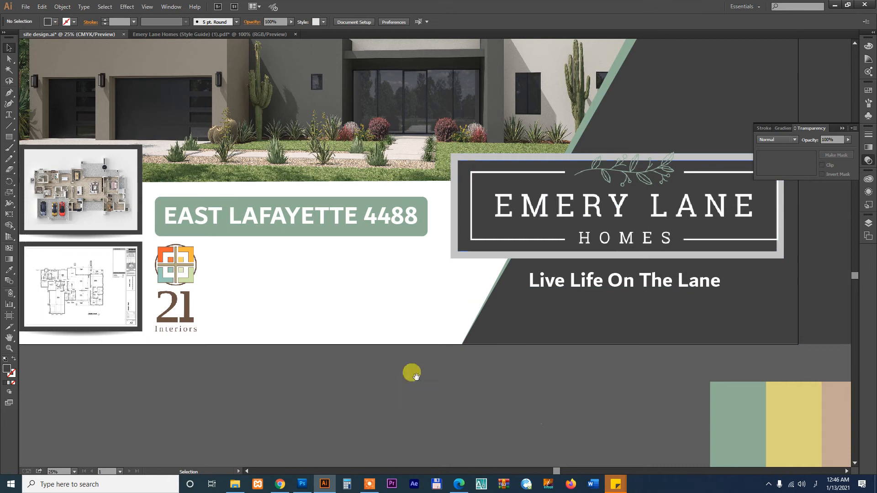
# Select the website, phone and email line in the sign PDF for pasting into Illustrator
pyautogui.moveTo(416, 379); pyautogui.dragTo(514, 363)
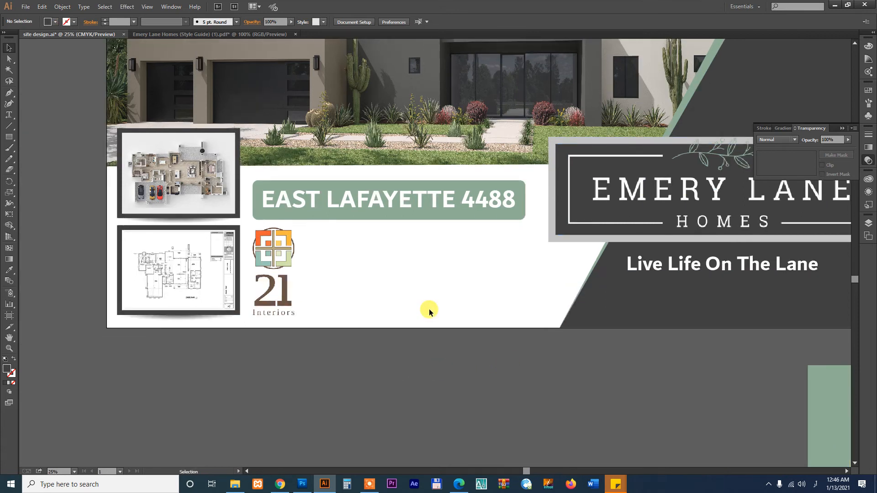
pyautogui.click(461, 215)
pyautogui.click(471, 248)
pyautogui.click(508, 219)
pyautogui.click(497, 263)
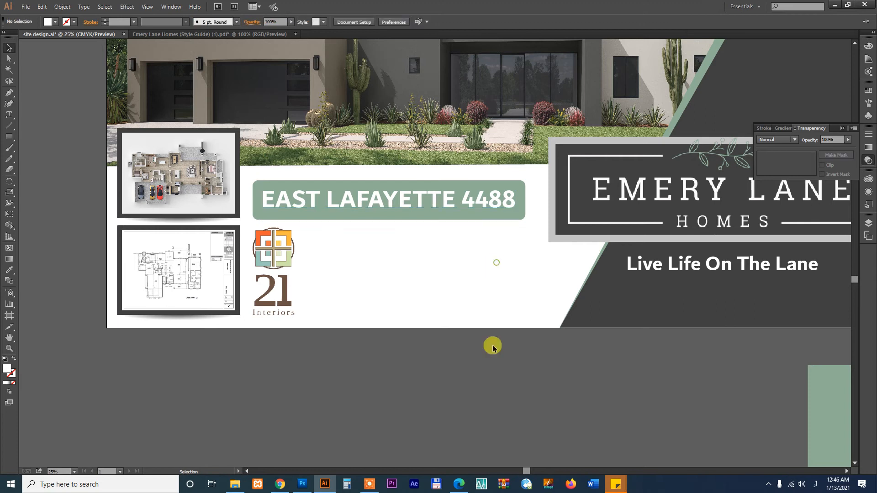
pyautogui.click(459, 484)
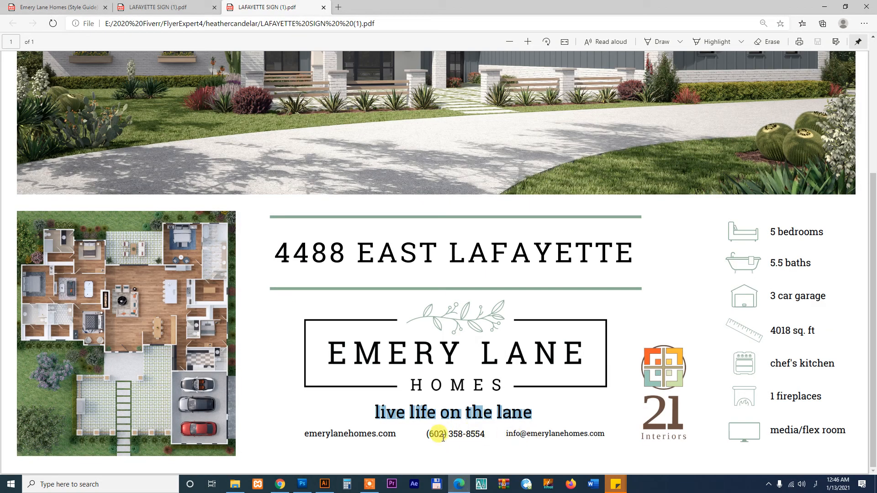
pyautogui.moveTo(304, 433); pyautogui.dragTo(600, 433)
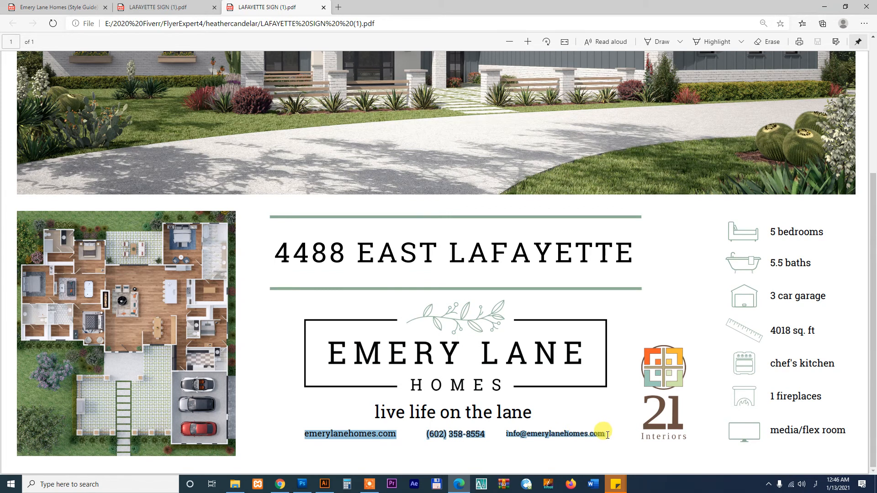
pyautogui.click(324, 484)
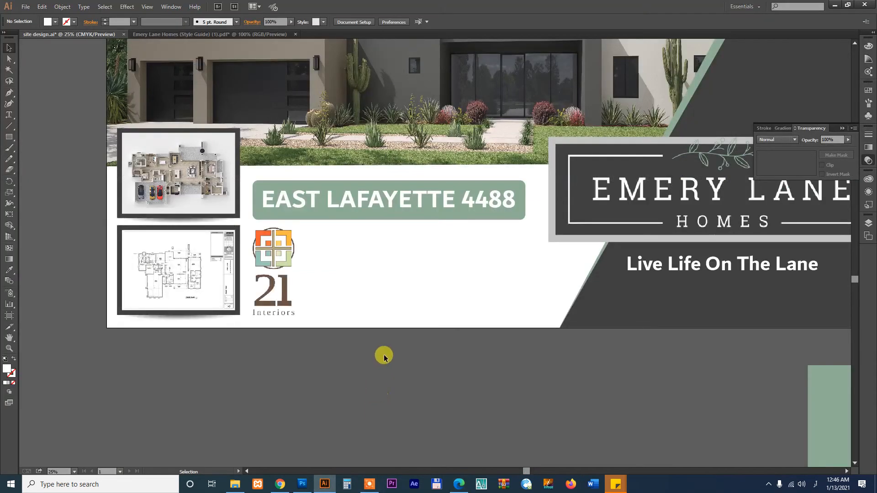
# Duplicate the tagline onto the white area and give the copy a dark grey colour
pyautogui.moveTo(205, 166); pyautogui.dragTo(727, 366)
pyautogui.press('v')
pyautogui.click(651, 265)
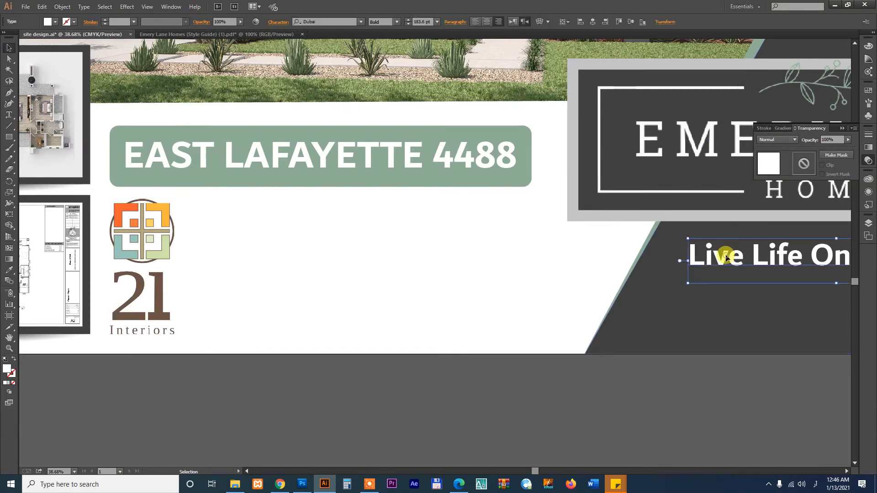
pyautogui.moveTo(724, 259); pyautogui.dragTo(248, 224)
pyautogui.press('i')
pyautogui.click(642, 310)
pyautogui.press('v')
pyautogui.click(452, 387)
# Replace the copy's text with the contact details and place it beside the 21 Interiors logo
pyautogui.doubleClick(379, 218)
pyautogui.hotkey('ctrl', 'a')
pyautogui.hotkey('ctrl', 'v')
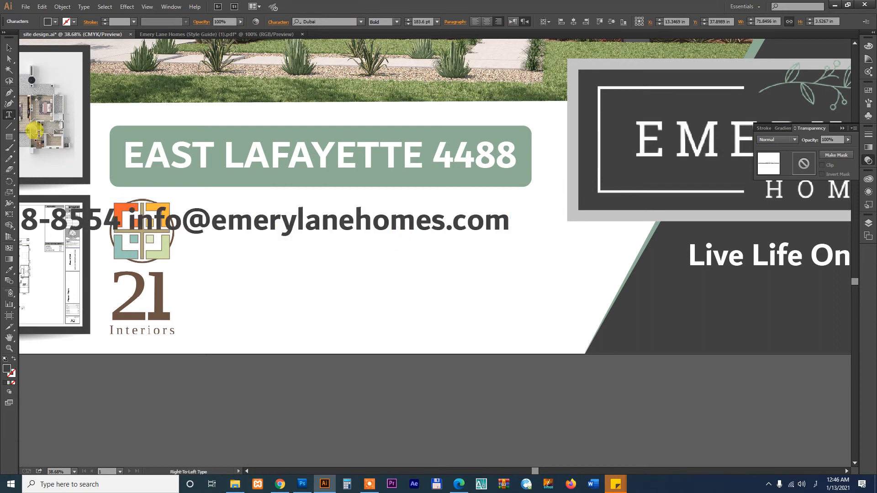
pyautogui.click(9, 48)
pyautogui.moveTo(239, 221); pyautogui.dragTo(566, 223)
pyautogui.click(498, 22)
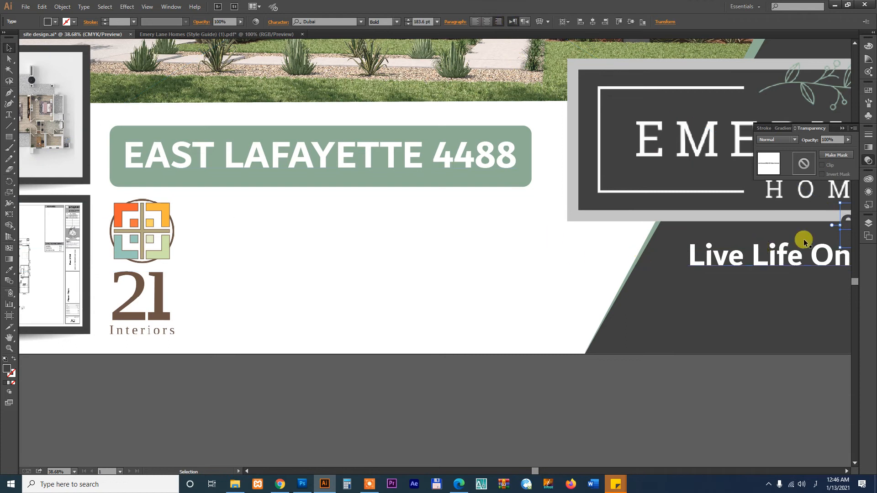
pyautogui.moveTo(843, 220); pyautogui.dragTo(199, 222)
# Break the contact text so the phone number and email address sit on their own lines
pyautogui.doubleClick(510, 234)
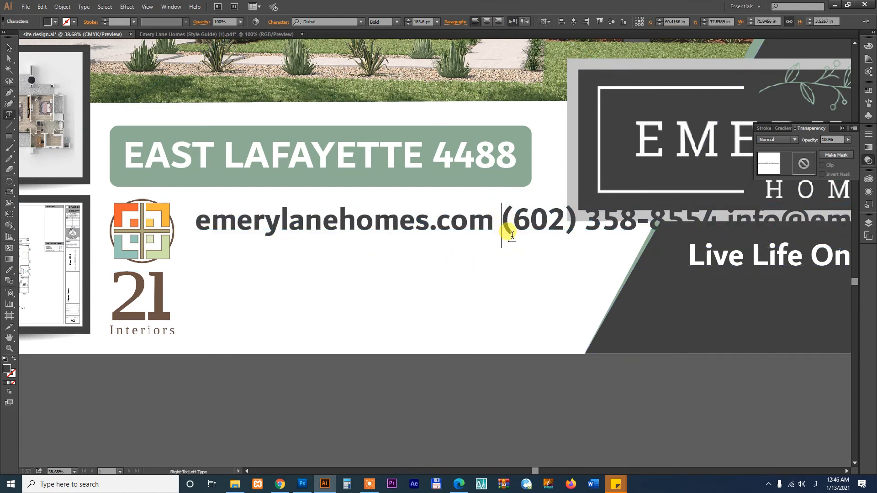
pyautogui.press('Return')
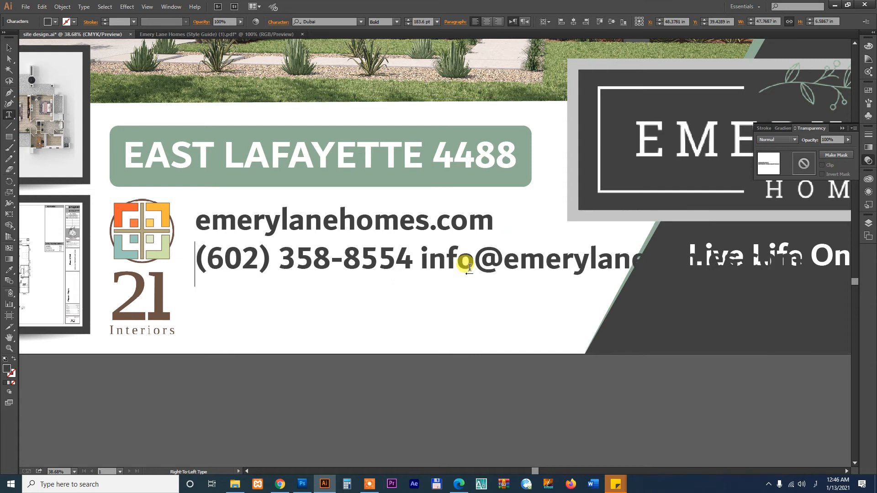
pyautogui.press('BackSpace')
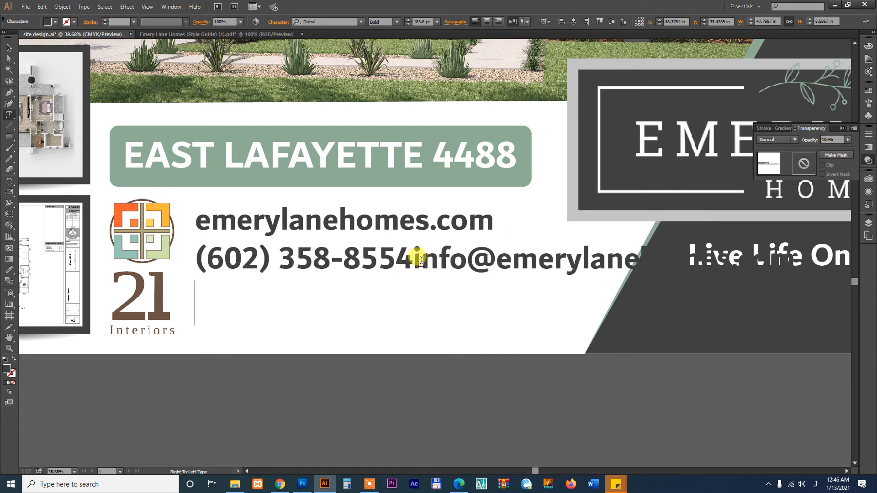
pyautogui.press('Return')
pyautogui.click(8, 48)
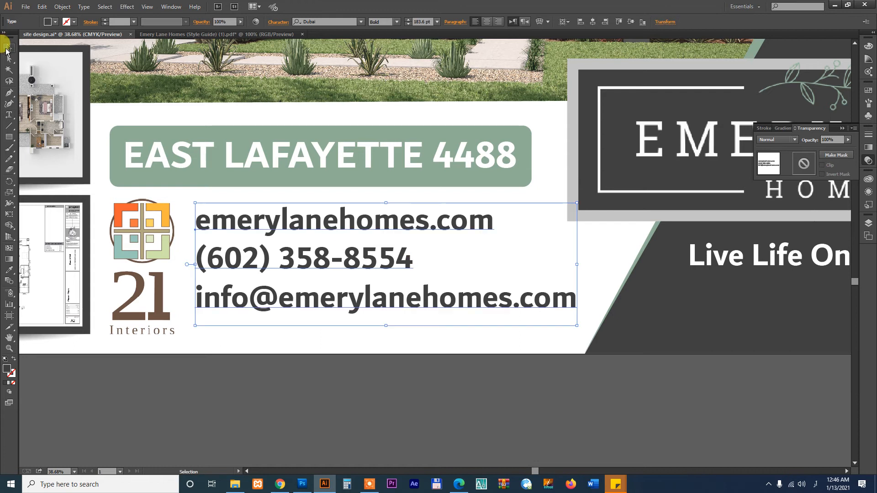
# Set a digit style for the contact block, then shift and shrink it slightly
pyautogui.click(273, 24)
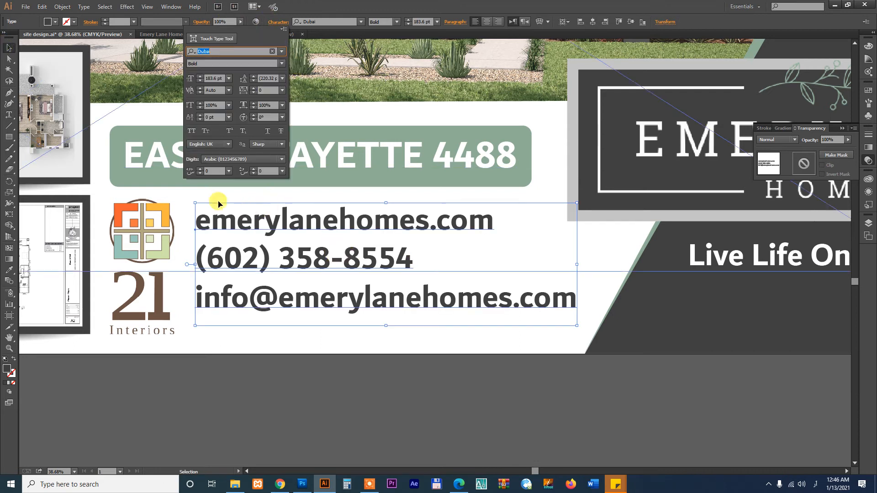
pyautogui.click(223, 160)
pyautogui.click(226, 169)
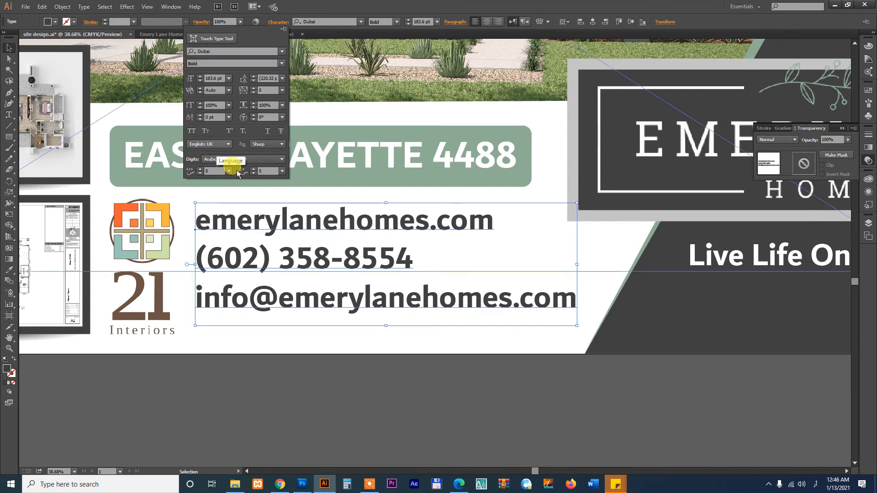
pyautogui.click(454, 381)
pyautogui.moveTo(443, 300); pyautogui.dragTo(457, 308)
pyautogui.moveTo(589, 333); pyautogui.dragTo(539, 320)
pyautogui.click(452, 407)
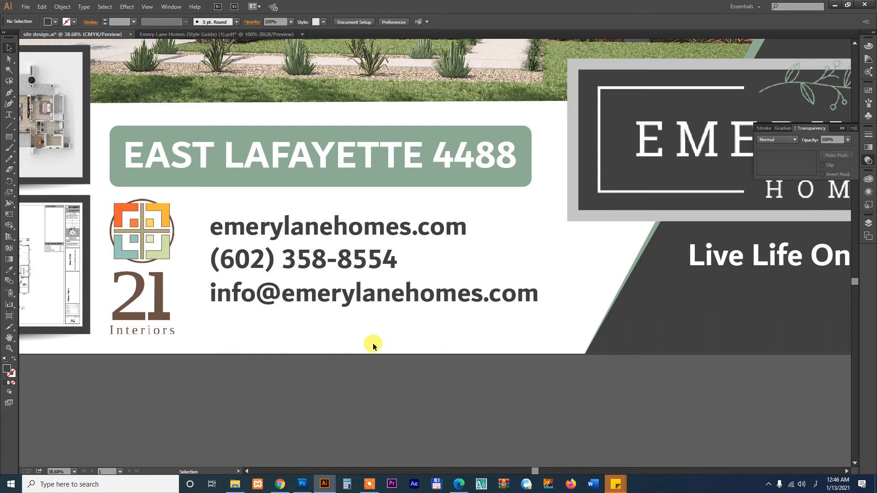
# Delete the phone number line and move the website and email lines down
pyautogui.press('t')
pyautogui.click(381, 259)
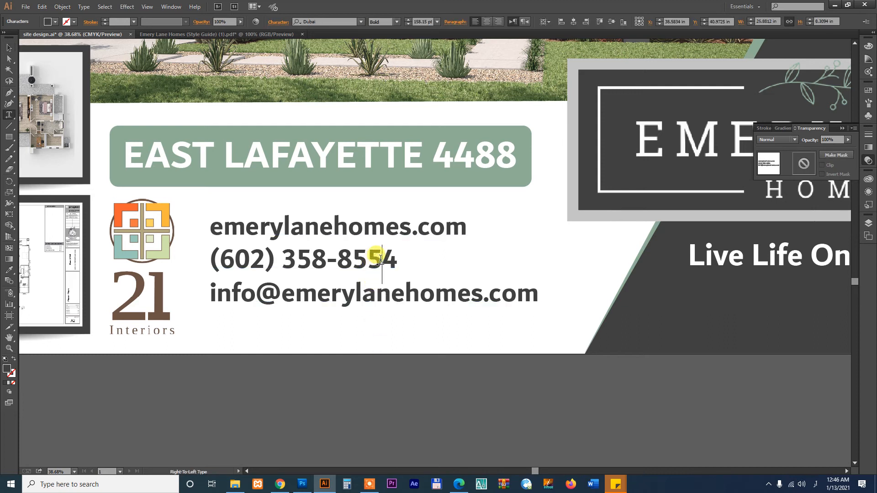
pyautogui.tripleClick(381, 258)
pyautogui.hotkey('ctrl', 'c')
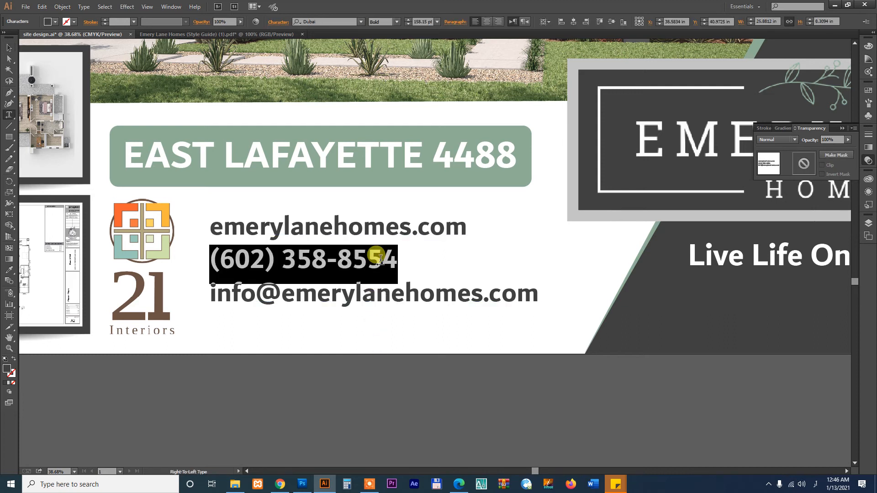
pyautogui.press('BackSpace')
pyautogui.press('BackSpace')
pyautogui.press('Escape')
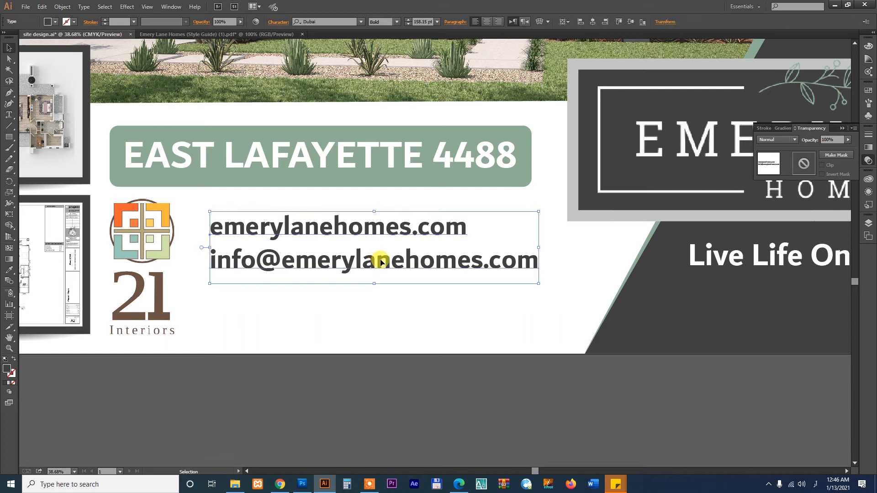
pyautogui.moveTo(402, 261); pyautogui.dragTo(404, 311)
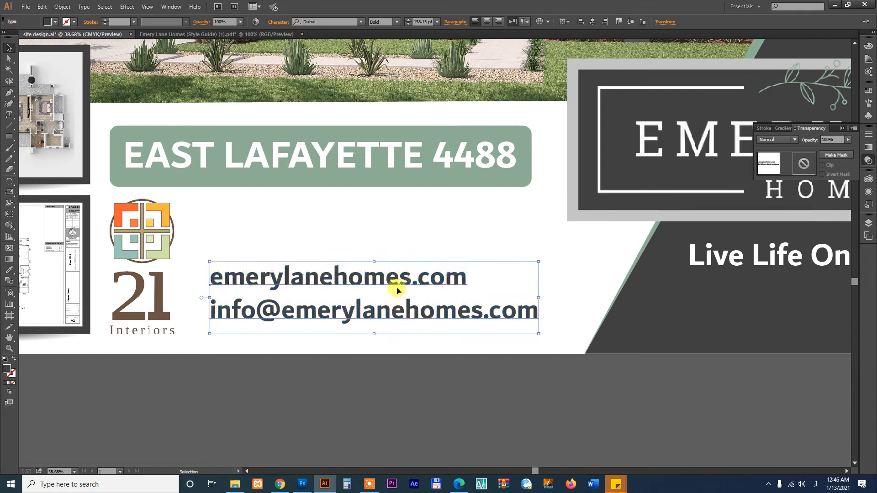
# Paste the phone number back above the website, move the block up and enlarge the phone number
pyautogui.press('t')
pyautogui.hotkey('ctrl', 'v')
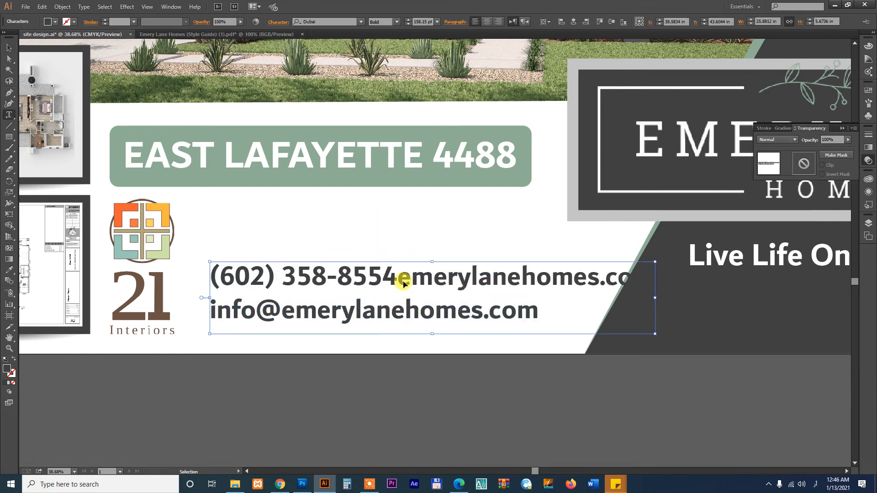
pyautogui.press('Return')
pyautogui.press('Escape')
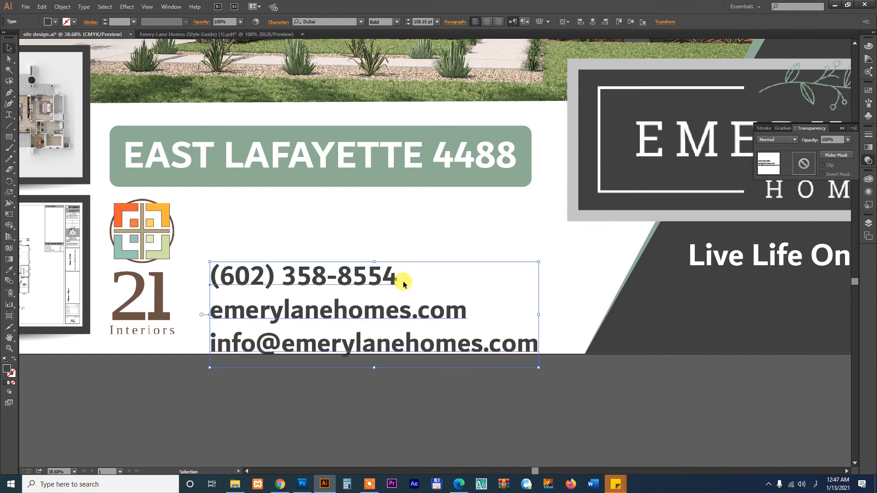
pyautogui.moveTo(391, 277); pyautogui.dragTo(248, 227)
pyautogui.press('t')
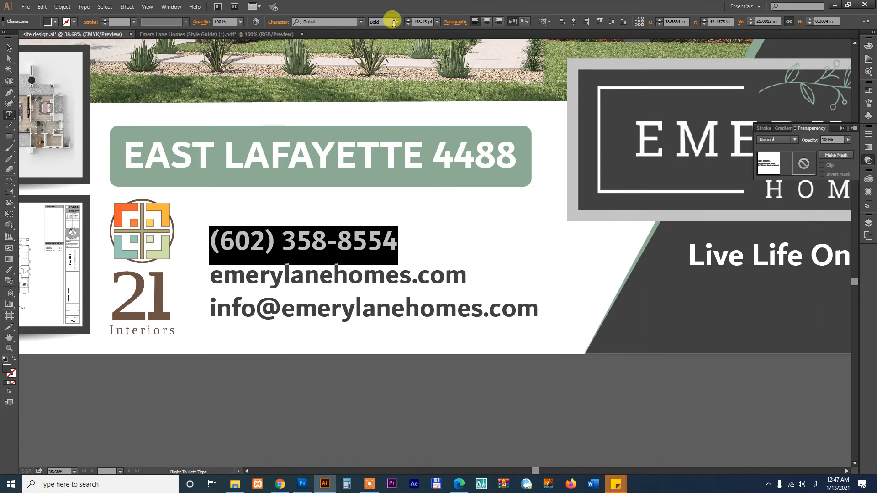
pyautogui.press('Up')
pyautogui.press('Up')
pyautogui.press('Up')
pyautogui.press('Up')
pyautogui.press('Up')
pyautogui.press('Up')
pyautogui.press('Up')
pyautogui.press('Up')
pyautogui.press('Up')
pyautogui.press('Up')
pyautogui.press('Up')
pyautogui.press('Up')
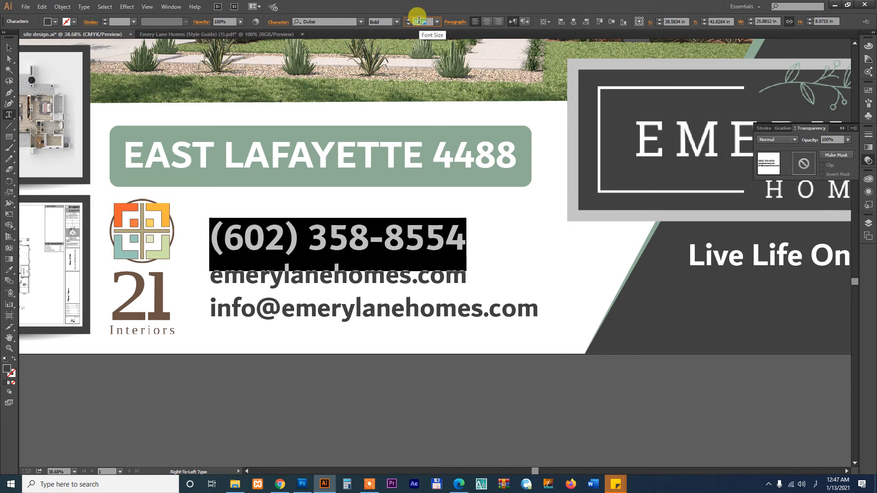
pyautogui.press('Up')
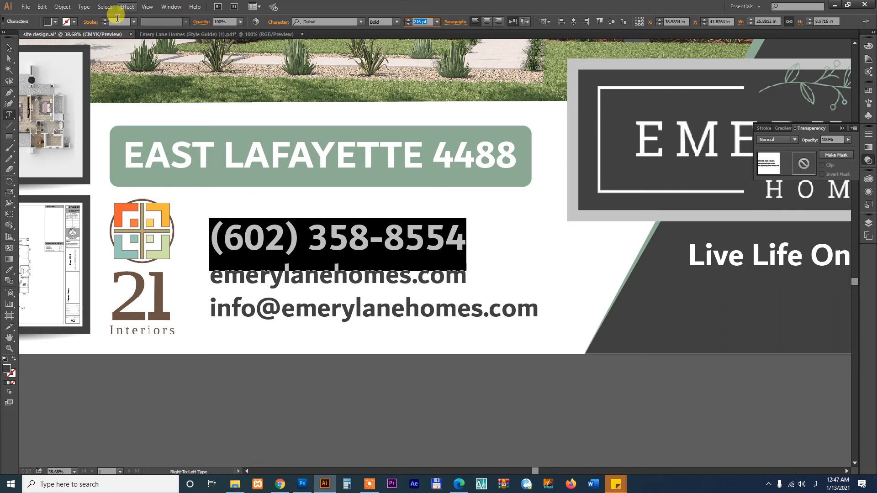
pyautogui.click(9, 47)
# Move the email address into its own duplicated text line, sized to match the website line
pyautogui.doubleClick(414, 318)
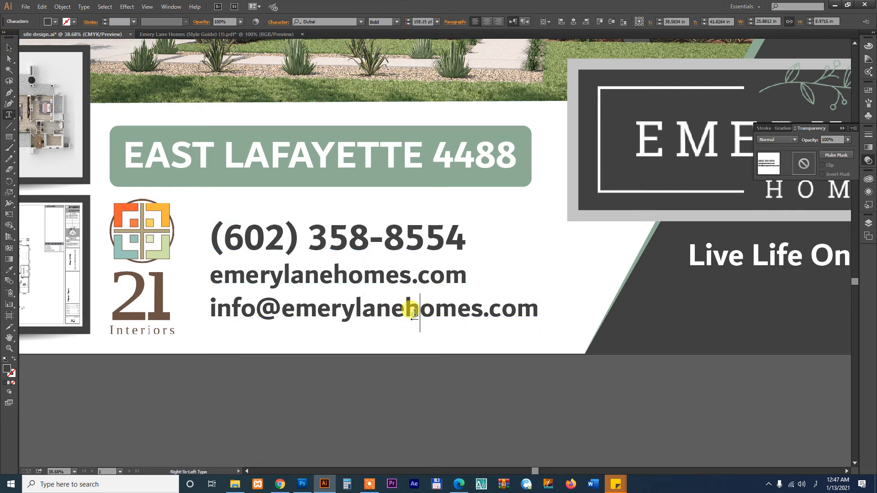
pyautogui.hotkey('shift', 'Home')
pyautogui.hotkey('ctrl', 'c')
pyautogui.press('BackSpace')
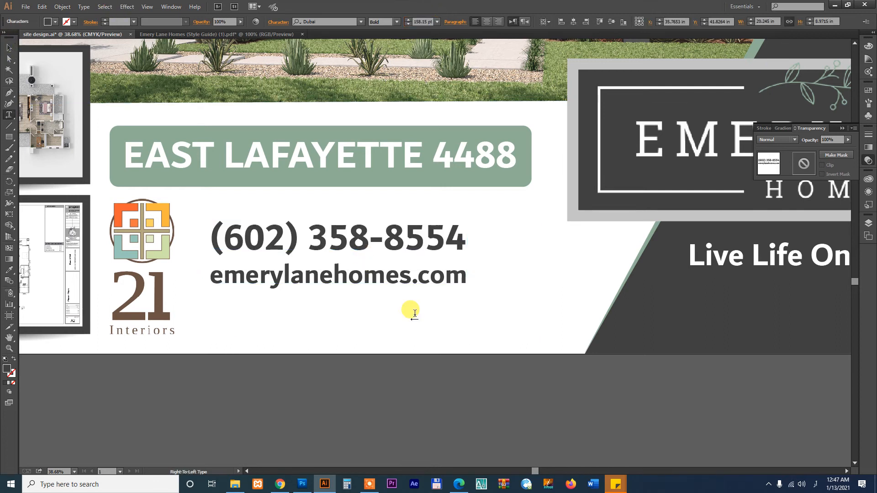
pyautogui.press('Escape')
pyautogui.moveTo(413, 230); pyautogui.dragTo(414, 306)
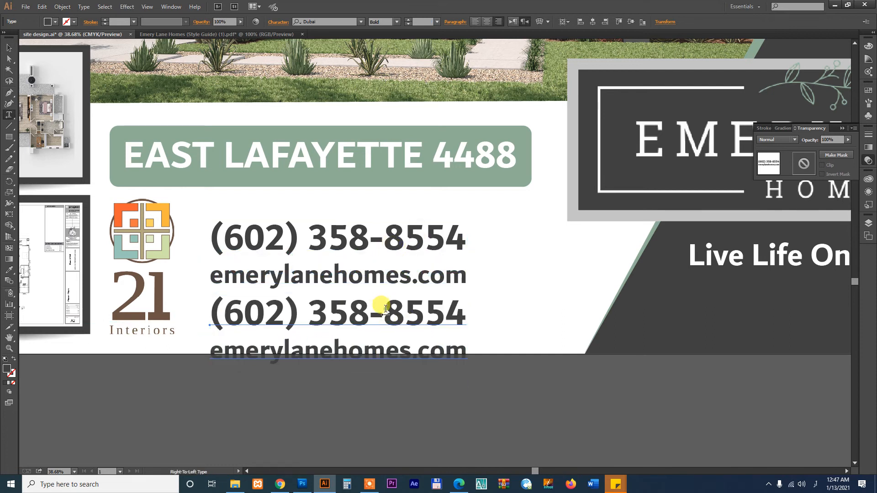
pyautogui.doubleClick(417, 331)
pyautogui.hotkey('ctrl', 'a')
pyautogui.hotkey('ctrl', 'v')
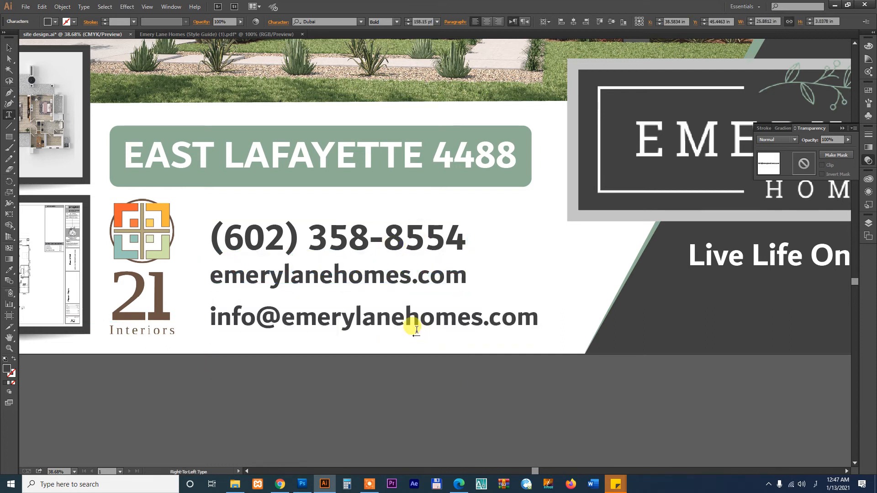
pyautogui.click(8, 48)
pyautogui.moveTo(417, 318); pyautogui.dragTo(417, 311)
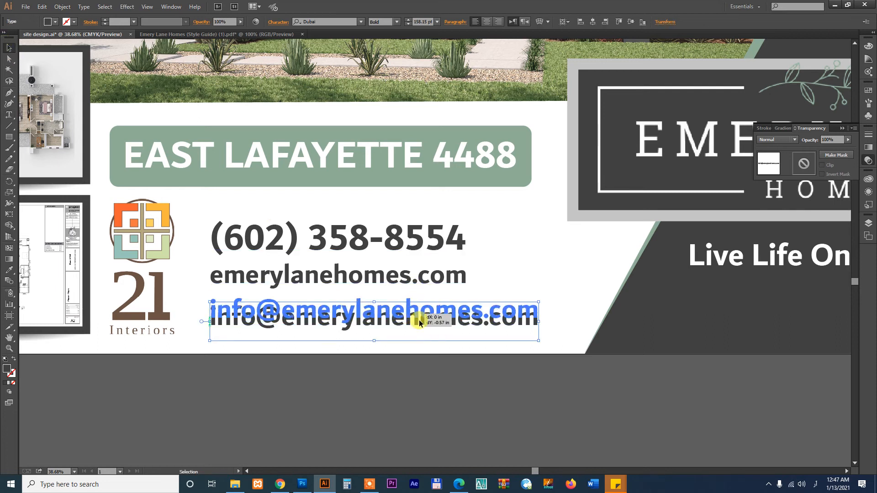
pyautogui.moveTo(538, 335); pyautogui.dragTo(466, 336)
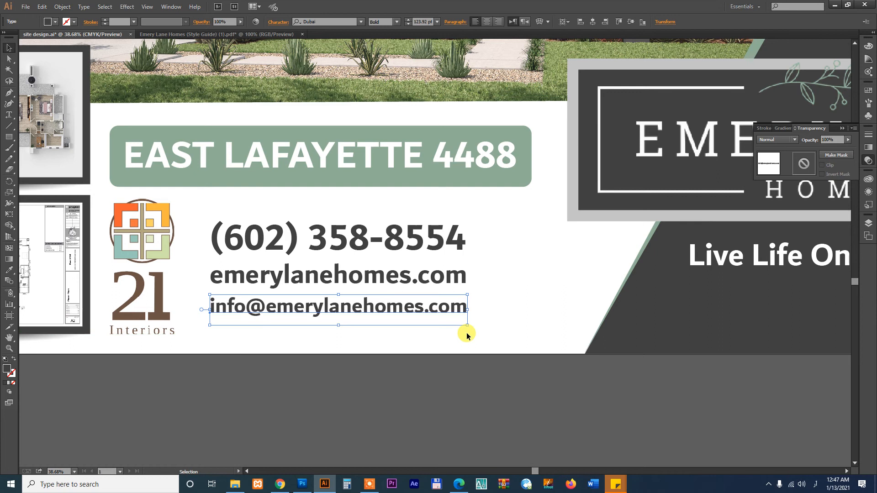
# Enlarge the phone, website and email lines together and shift the 21 Interiors logo right
pyautogui.keyDown('shift'); pyautogui.click(429, 279); pyautogui.keyUp('shift')
pyautogui.moveTo(467, 326); pyautogui.dragTo(496, 339)
pyautogui.moveTo(459, 288); pyautogui.dragTo(459, 278)
pyautogui.moveTo(496, 328); pyautogui.dragTo(515, 339)
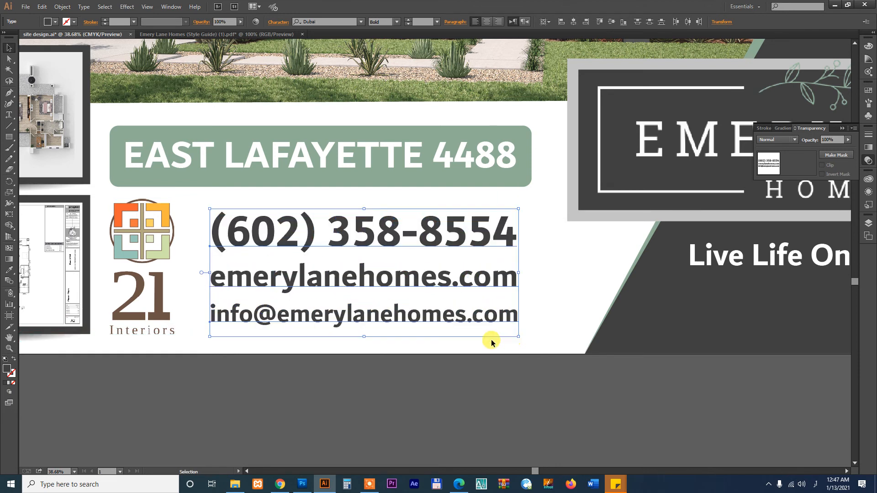
pyautogui.click(427, 391)
pyautogui.moveTo(154, 227); pyautogui.dragTo(168, 236)
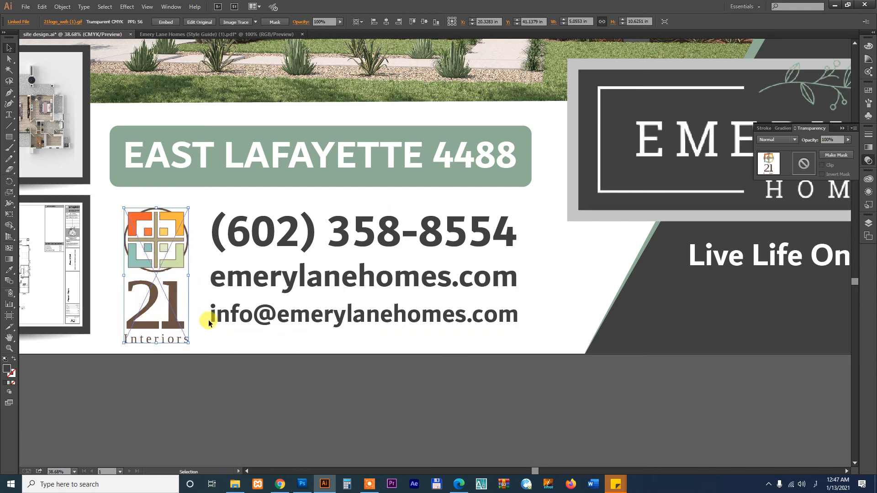
# Shrink the 21 Interiors logo and move it and the three contact lines slightly left
pyautogui.moveTo(189, 342); pyautogui.dragTo(179, 323)
pyautogui.moveTo(153, 238); pyautogui.dragTo(146, 239)
pyautogui.click(254, 233)
pyautogui.keyDown('shift'); pyautogui.click(280, 313); pyautogui.keyUp('shift')
pyautogui.moveTo(279, 313); pyautogui.dragTo(270, 313)
pyautogui.click(395, 385)
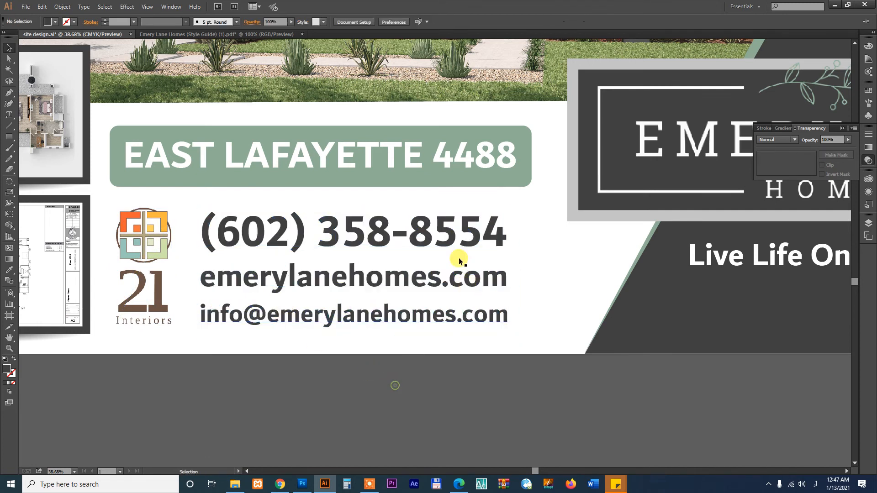
pyautogui.click(511, 171)
pyautogui.click(533, 168)
pyautogui.moveTo(532, 157); pyautogui.dragTo(511, 156)
pyautogui.click(487, 156)
pyautogui.moveTo(517, 190); pyautogui.dragTo(497, 187)
pyautogui.click(537, 254)
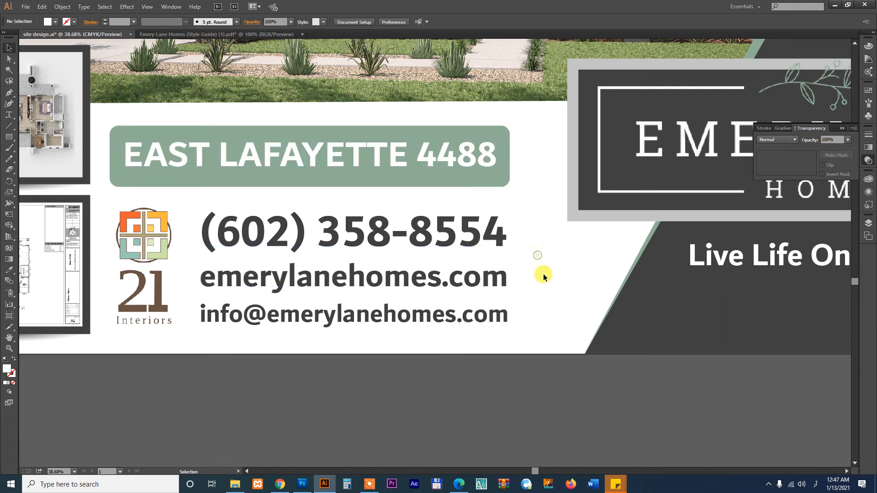
pyautogui.hotkey('ctrl', '-')
pyautogui.hotkey('ctrl', '-')
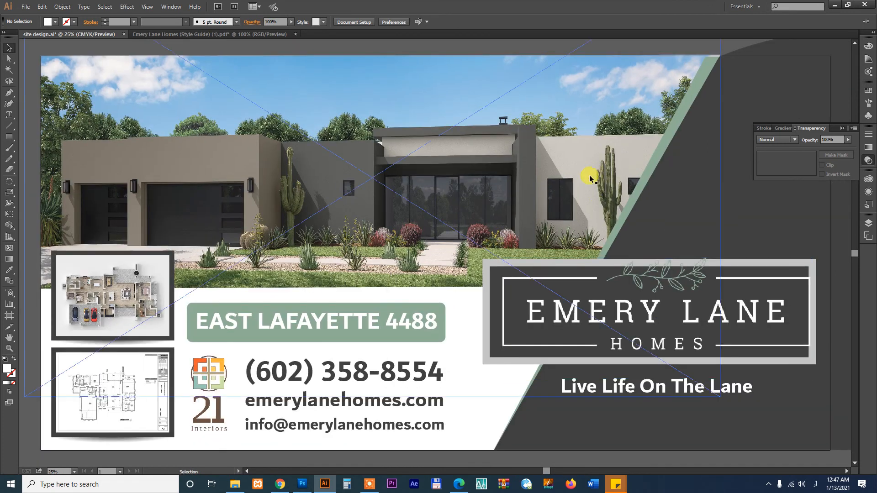
pyautogui.moveTo(466, 168); pyautogui.dragTo(478, 152)
pyautogui.hotkey('ctrl', '-')
pyautogui.click(398, 398)
# Draw a rectangle over the lower sign, send it to the back and fill it with E2E2E2 grey
pyautogui.press('m')
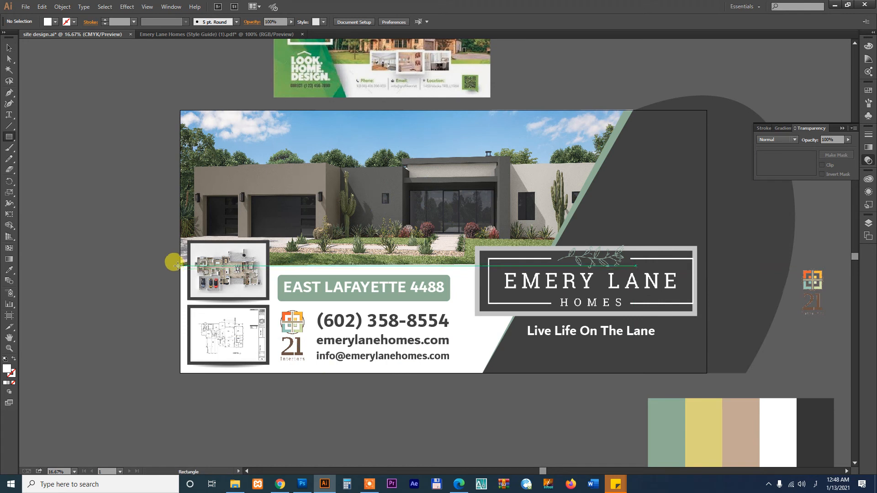
pyautogui.moveTo(173, 261)
pyautogui.mouseDown()
pyautogui.moveTo(426, 363)
pyautogui.moveTo(582, 382)
pyautogui.moveTo(584, 370)
pyautogui.moveTo(583, 382)
pyautogui.mouseUp()
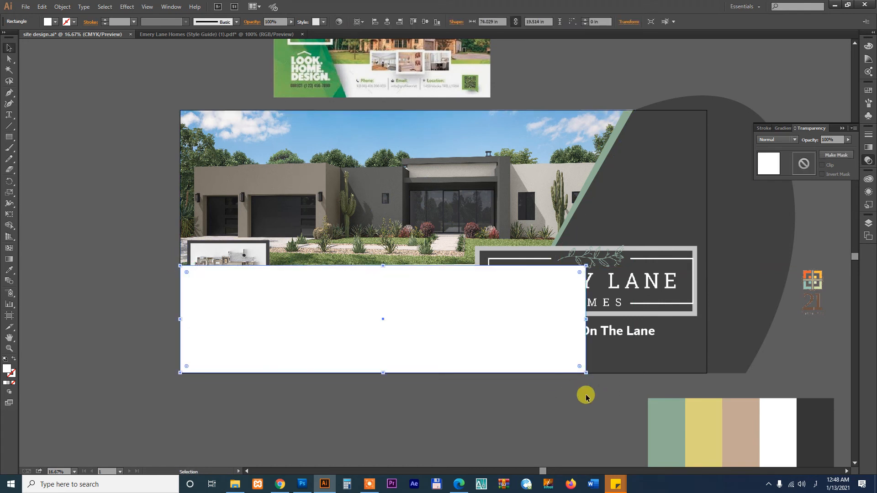
pyautogui.hotkey('ctrl', 'shift', '[')
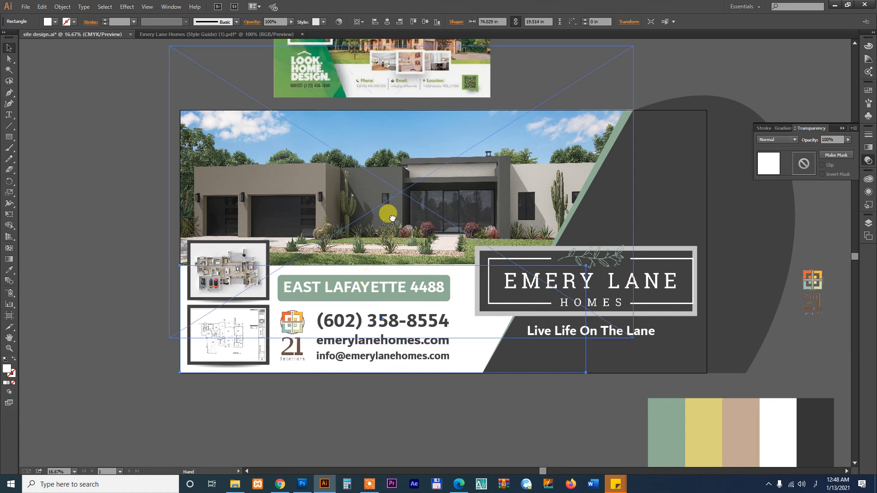
pyautogui.scroll(1, 393, 215)
pyautogui.press('i')
pyautogui.click(356, 109)
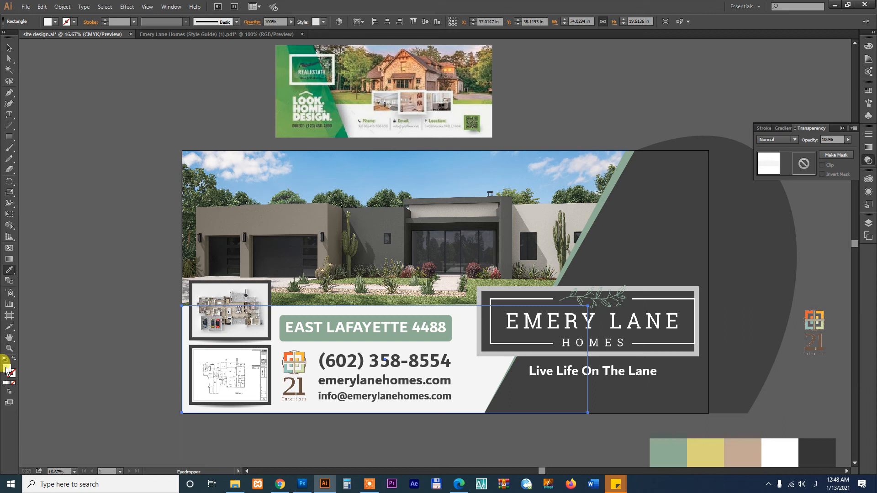
pyautogui.doubleClick(6, 369)
pyautogui.moveTo(320, 185); pyautogui.dragTo(318, 193)
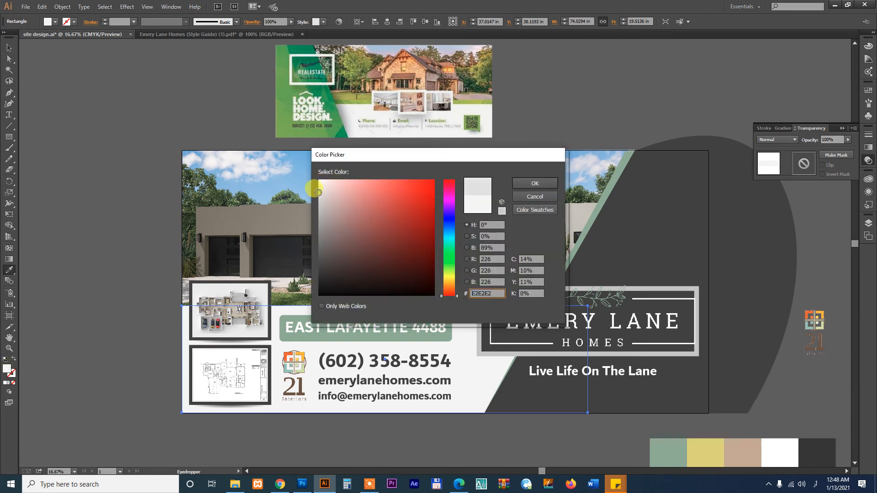
pyautogui.click(548, 184)
# Zoom in on the lower-left area of the sign with the grey panel
pyautogui.press('v')
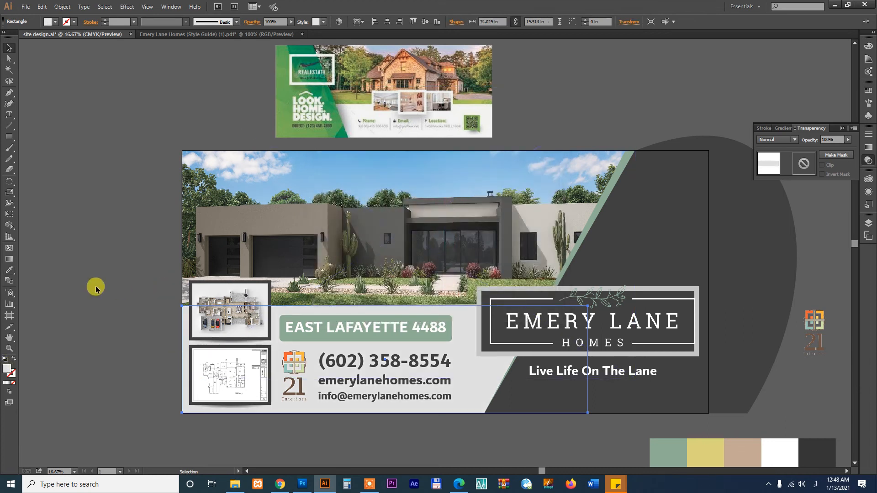
pyautogui.click(113, 268)
pyautogui.moveTo(477, 328); pyautogui.dragTo(411, 298)
pyautogui.click(346, 432)
pyautogui.press('z')
pyautogui.moveTo(103, 227); pyautogui.dragTo(483, 342)
pyautogui.press('v')
pyautogui.click(500, 242)
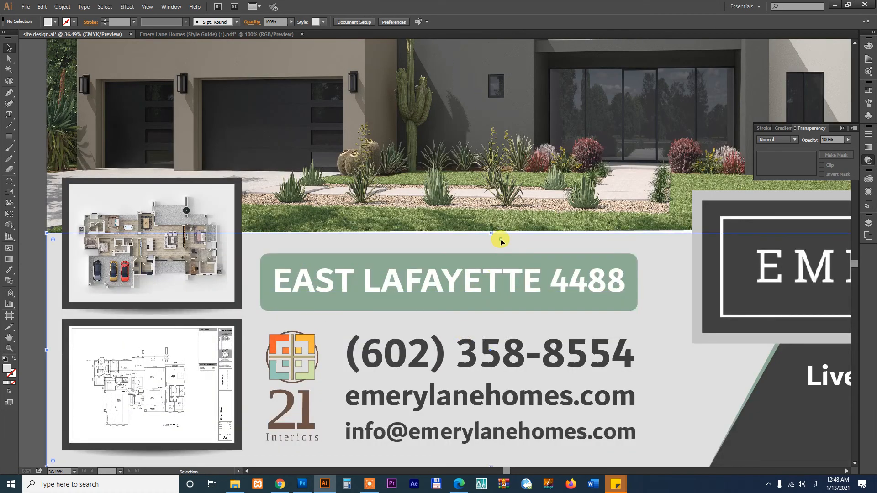
pyautogui.click(375, 187)
pyautogui.hotkey('ctrl', '-')
pyautogui.hotkey('ctrl', '-')
pyautogui.hotkey('ctrl', '-')
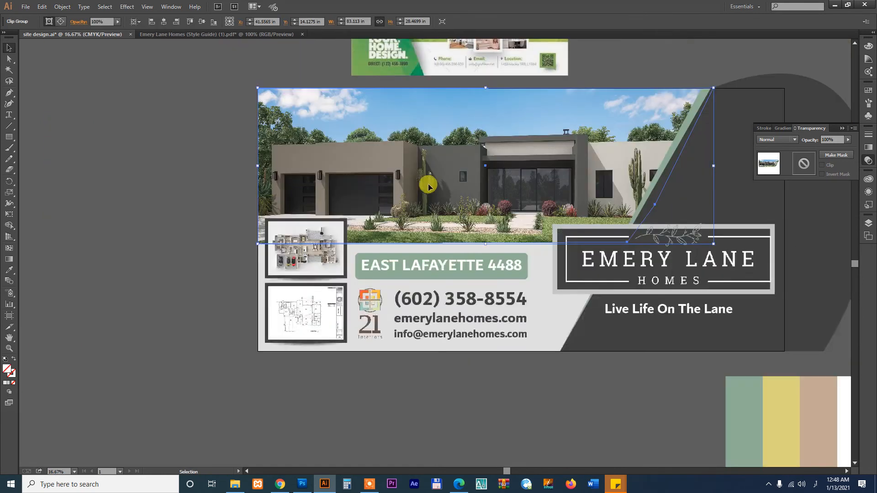
pyautogui.moveTo(569, 244); pyautogui.dragTo(425, 242)
pyautogui.click(451, 391)
pyautogui.moveTo(463, 413); pyautogui.dragTo(509, 387)
pyautogui.click(685, 412)
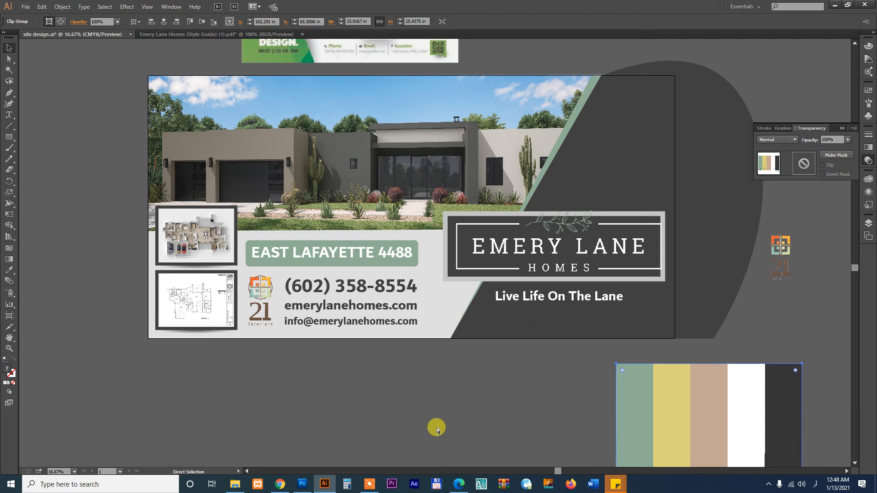
# Open the site-sign gig from the Fiverr profile and view its billboard image full screen
pyautogui.click(280, 483)
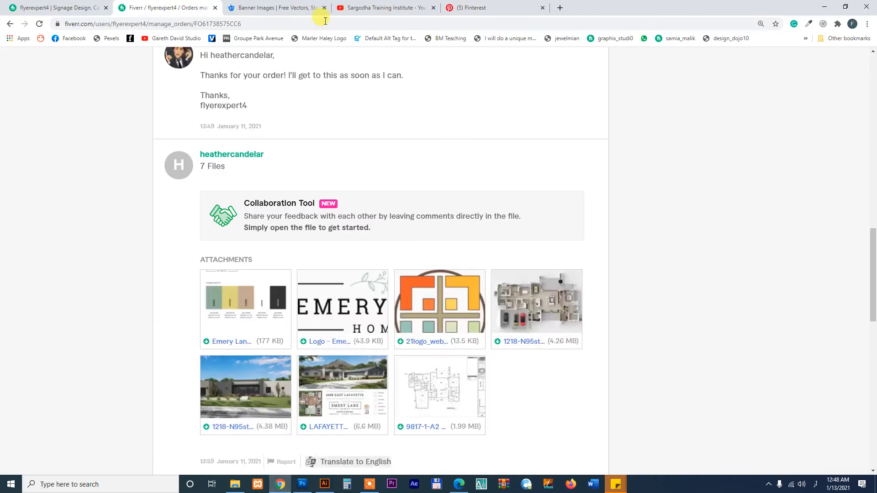
pyautogui.click(59, 7)
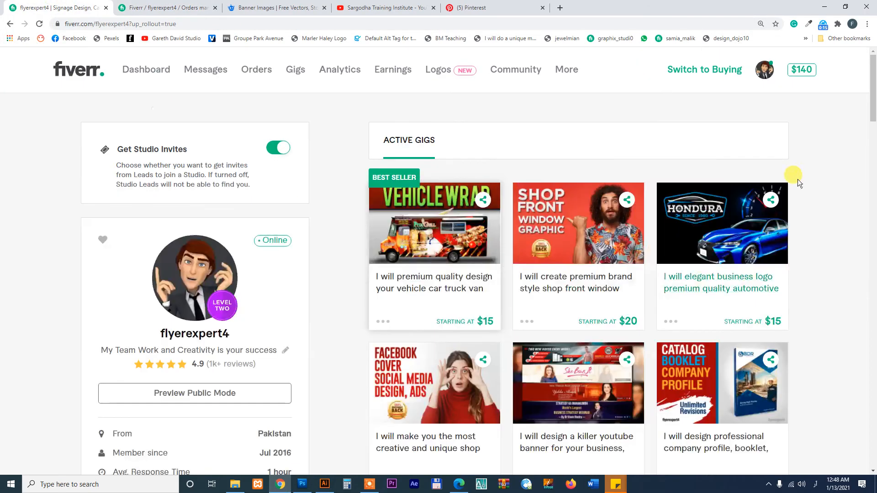
pyautogui.moveTo(870, 76); pyautogui.dragTo(872, 194)
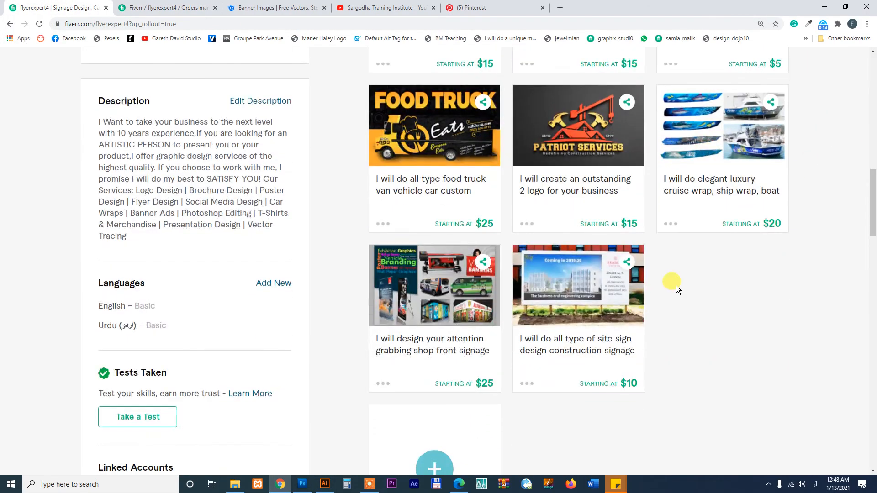
pyautogui.click(586, 351)
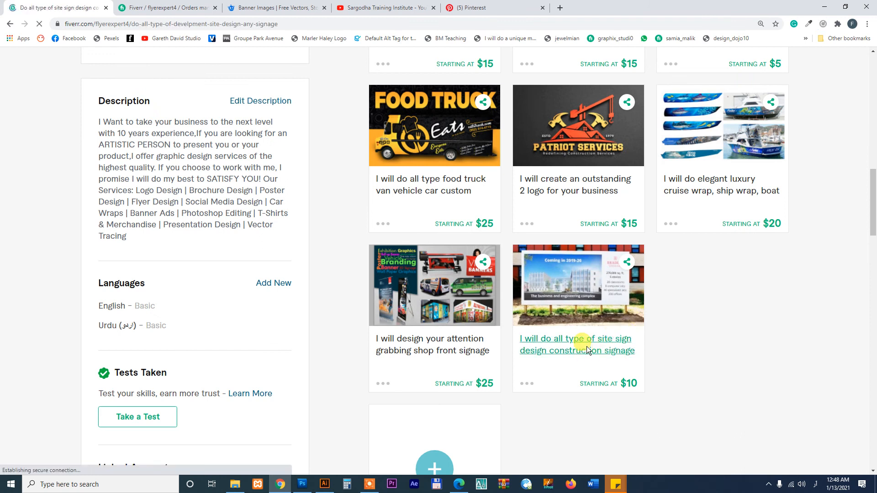
pyautogui.scroll(-4, 454, 235)
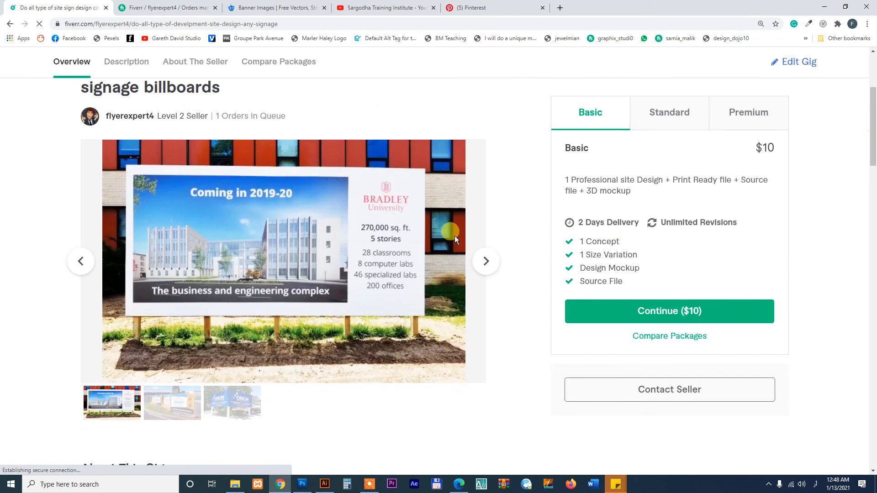
pyautogui.click(454, 160)
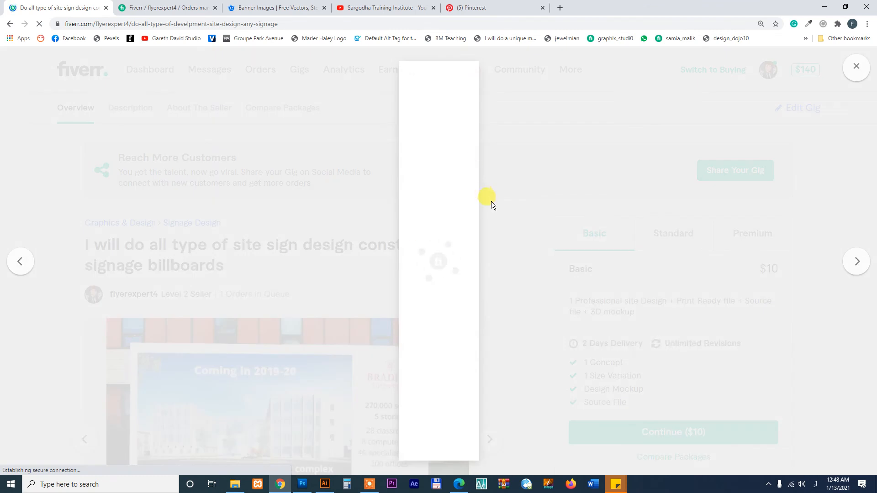
# Save the billboard image into the client folder under E:\2020 Fiverr\FlyerExpert4
pyautogui.rightClick(445, 202)
pyautogui.click(462, 219)
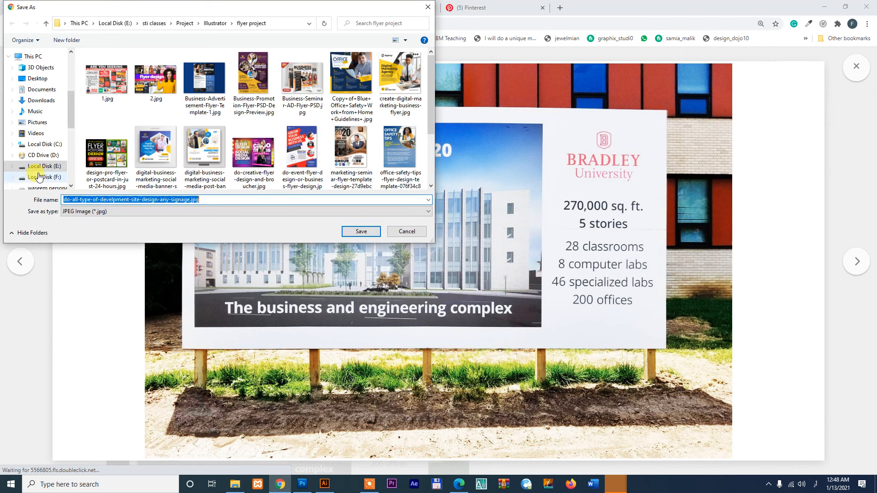
pyautogui.click(43, 166)
pyautogui.doubleClick(98, 84)
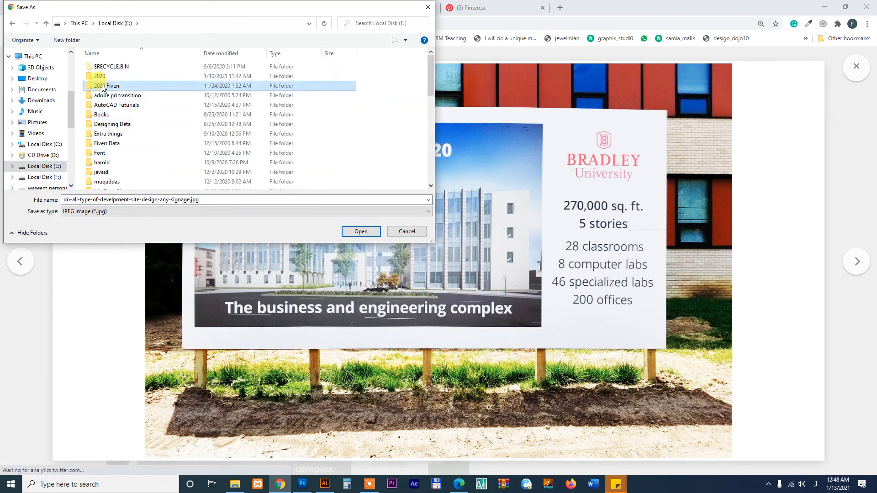
pyautogui.doubleClick(116, 123)
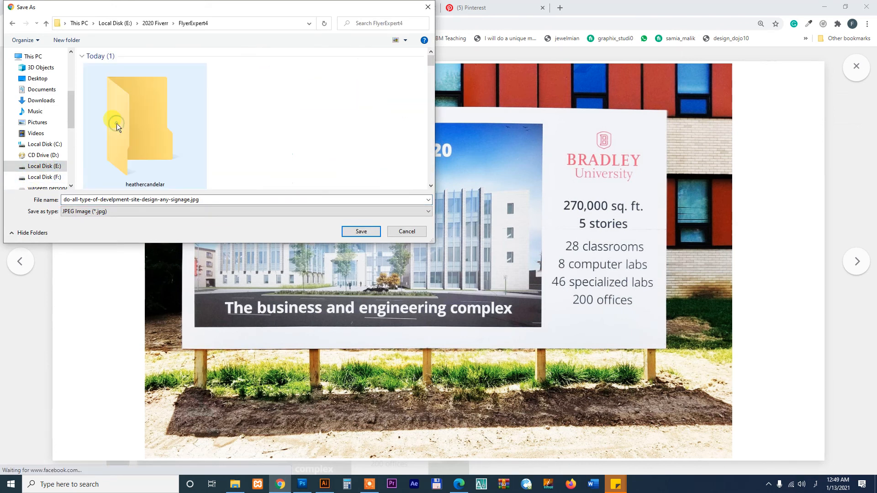
pyautogui.doubleClick(135, 106)
pyautogui.click(363, 231)
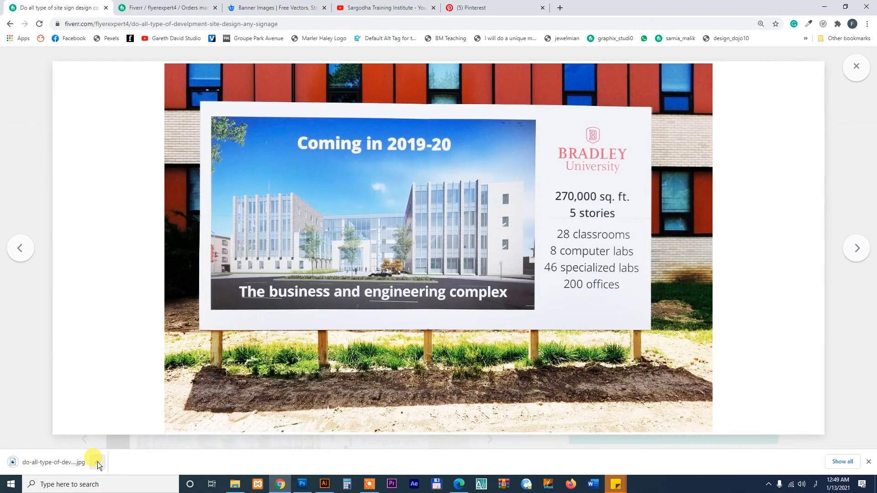
# Open the downloaded billboard JPG in Photoshop and convert its locked Background into a normal layer
pyautogui.click(97, 462)
pyautogui.click(115, 430)
pyautogui.moveTo(660, 178); pyautogui.dragTo(376, 204)
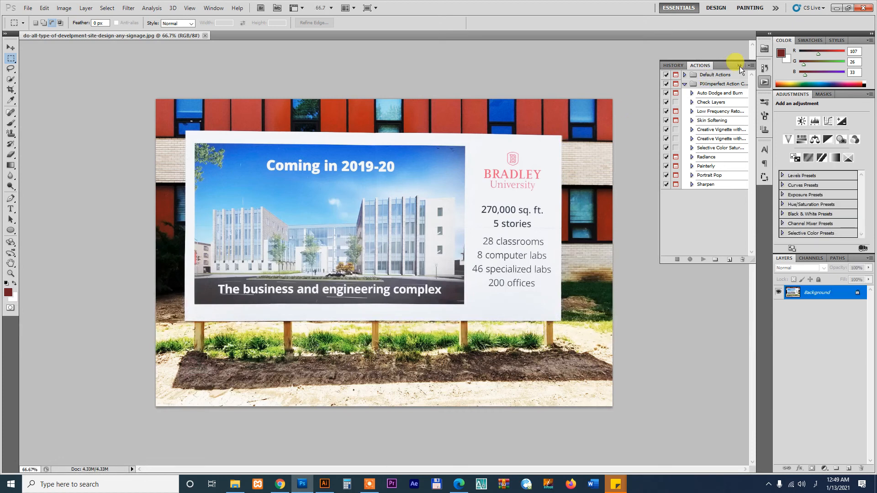
pyautogui.click(739, 65)
pyautogui.doubleClick(815, 293)
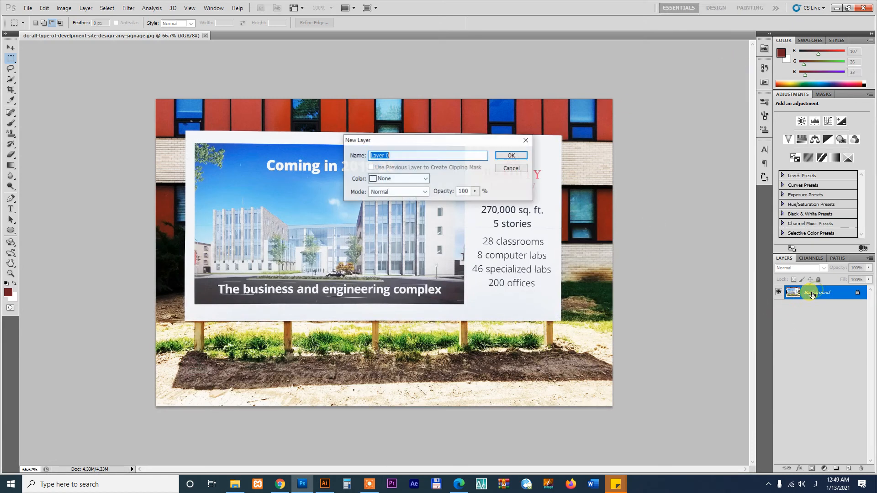
pyautogui.press('Return')
# Bring the site design.ai sign layout back up in Illustrator with nothing selected
pyautogui.click(325, 484)
pyautogui.click(474, 379)
pyautogui.scroll(1, 366, 320)
# Draw an artboard-sized rectangle filled with the tan swatch colour
pyautogui.press('m')
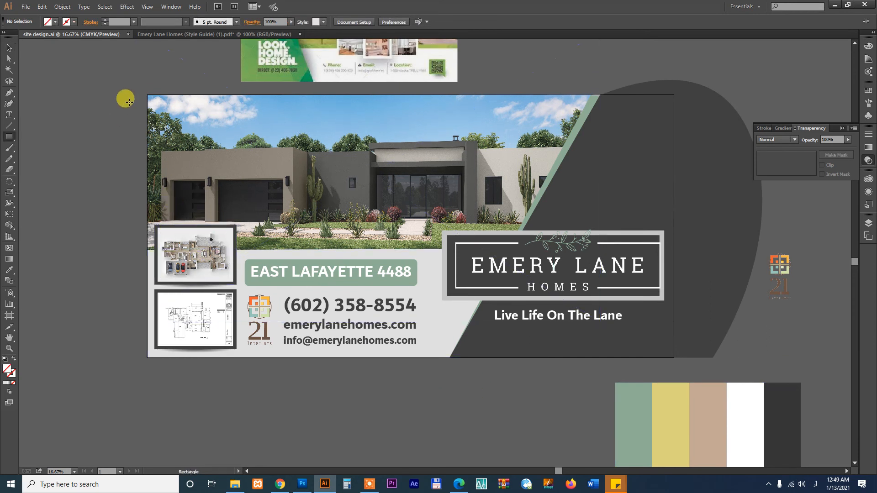
pyautogui.moveTo(147, 94); pyautogui.dragTo(675, 356)
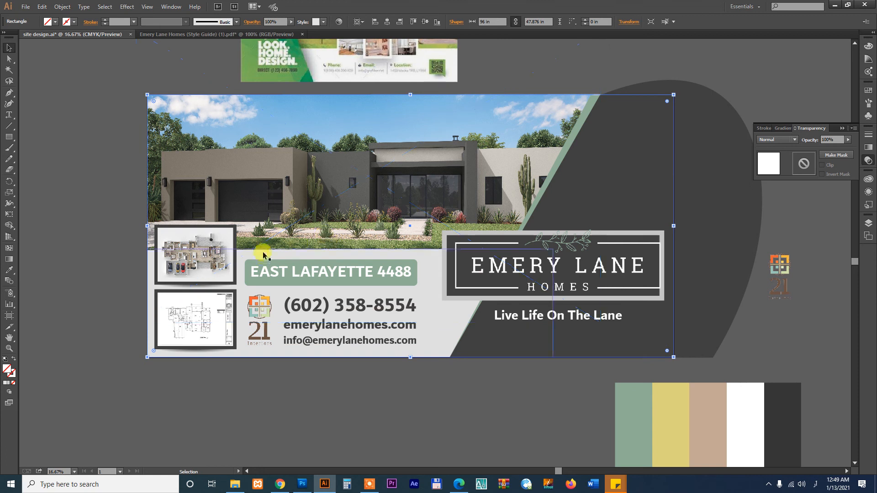
pyautogui.press('i')
pyautogui.click(711, 386)
# Clip all the sign artwork to the tan rectangle and extend the clipped group to the artboard bottom
pyautogui.press('v')
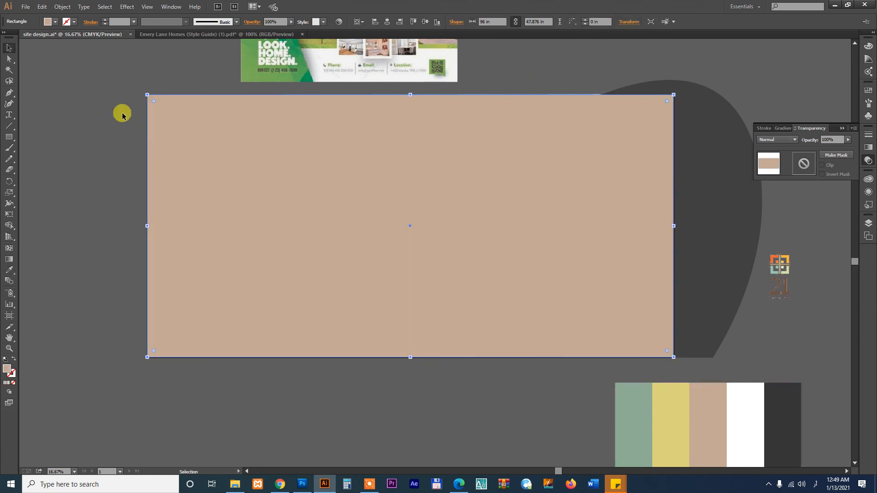
pyautogui.click(122, 104)
pyautogui.moveTo(124, 96); pyautogui.dragTo(717, 358)
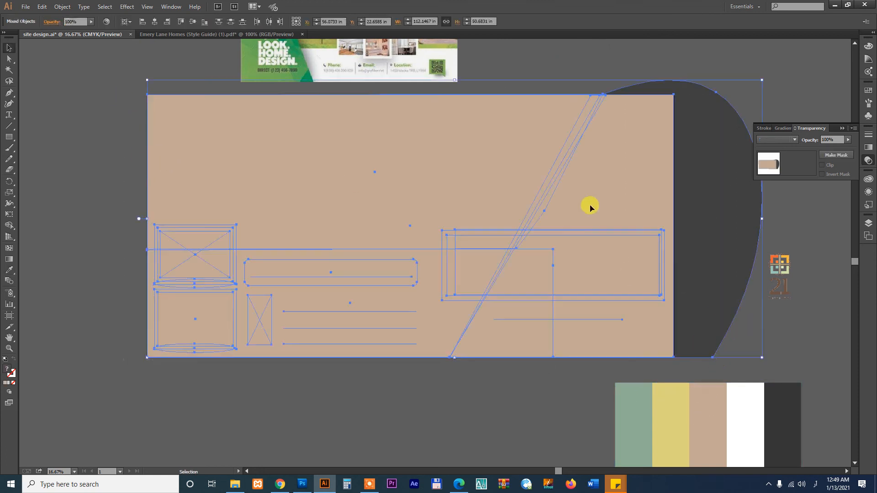
pyautogui.rightClick(588, 196)
pyautogui.click(611, 249)
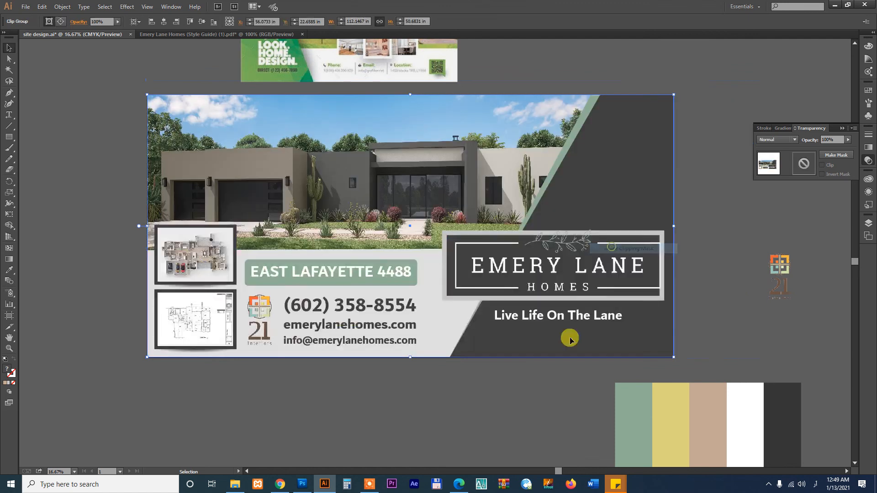
pyautogui.click(551, 388)
pyautogui.click(515, 356)
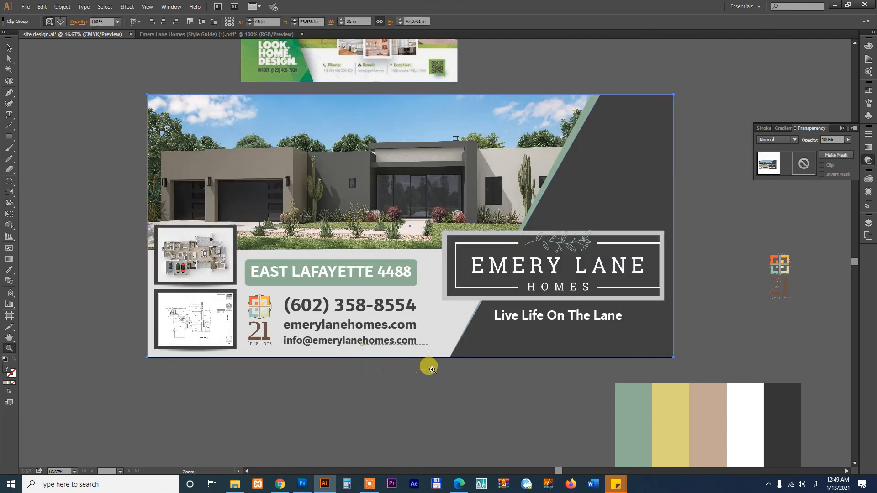
pyautogui.scroll(8, 537, 309)
pyautogui.moveTo(590, 258); pyautogui.dragTo(590, 265)
# Zoom in to frame the sign banner and collapse the Transparency panel before returning to Photoshop
pyautogui.hotkey('ctrl', '0')
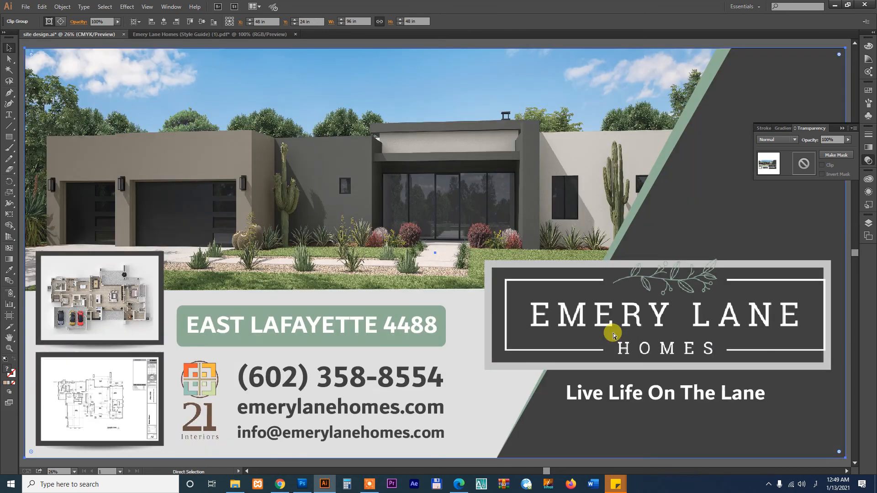
pyautogui.hotkey('ctrl', '-')
pyautogui.hotkey('ctrl', '-')
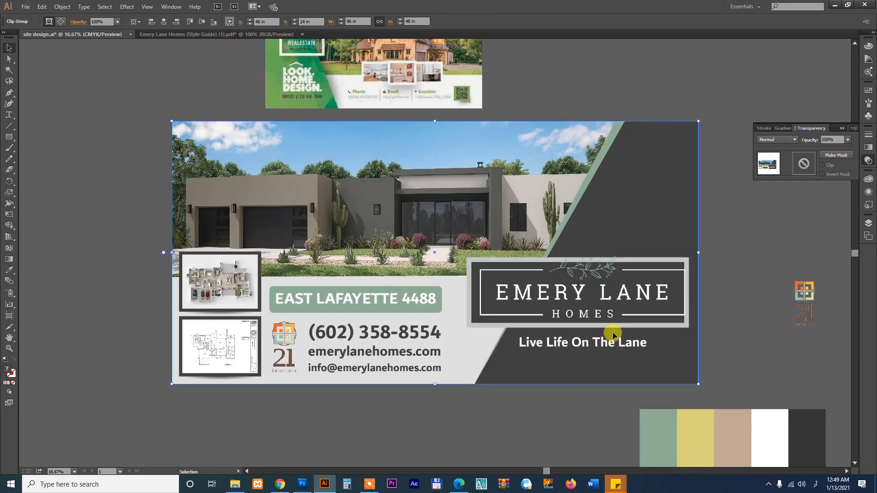
pyautogui.click(557, 405)
pyautogui.press('z')
pyautogui.moveTo(155, 99); pyautogui.dragTo(705, 391)
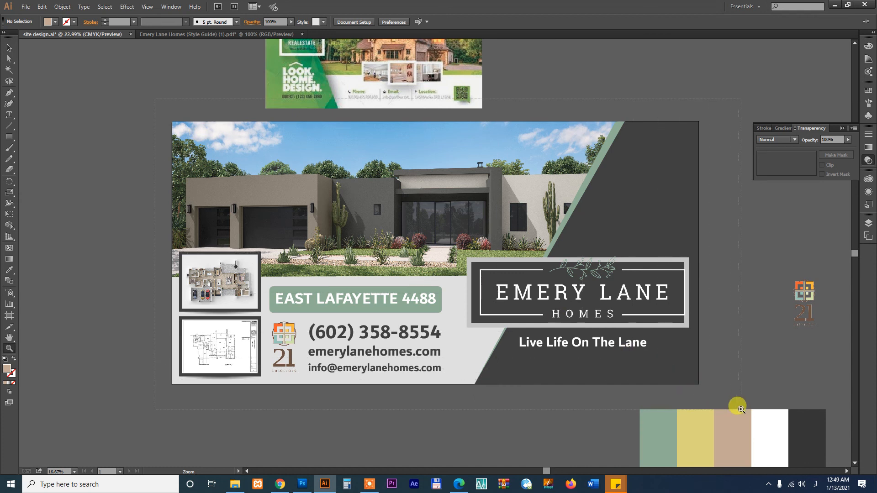
pyautogui.press('v')
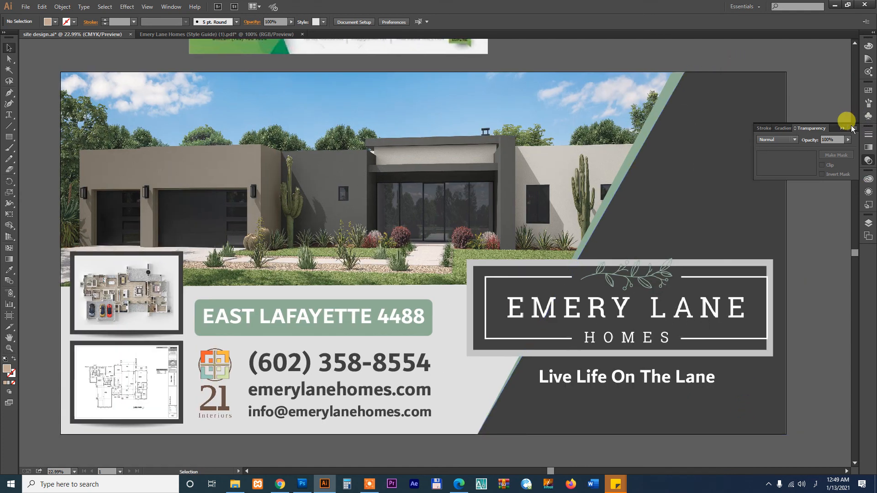
pyautogui.click(843, 128)
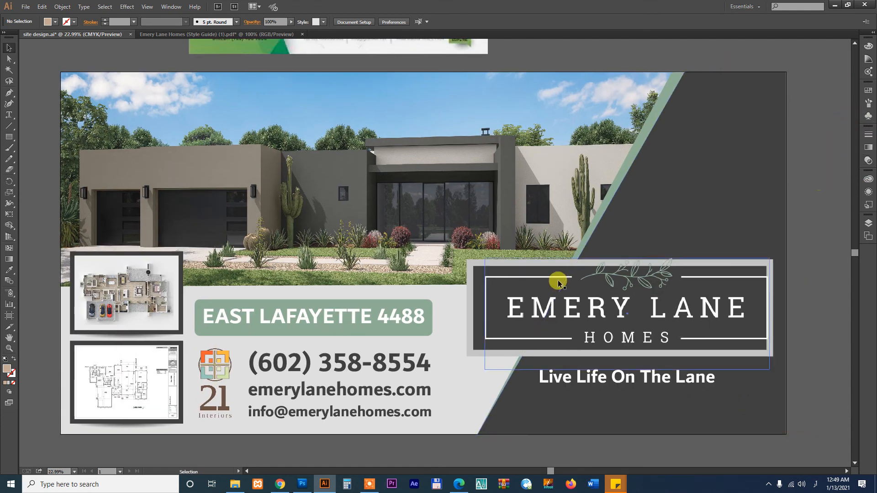
pyautogui.click(302, 484)
# Paste the captured sign screenshot and scale it down to fit the photo
pyautogui.hotkey('ctrl', 'v')
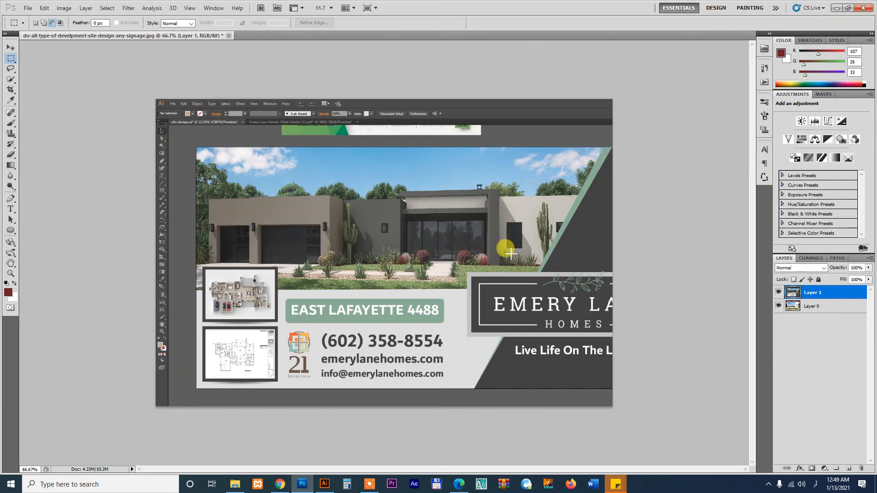
pyautogui.hotkey('ctrl', 't')
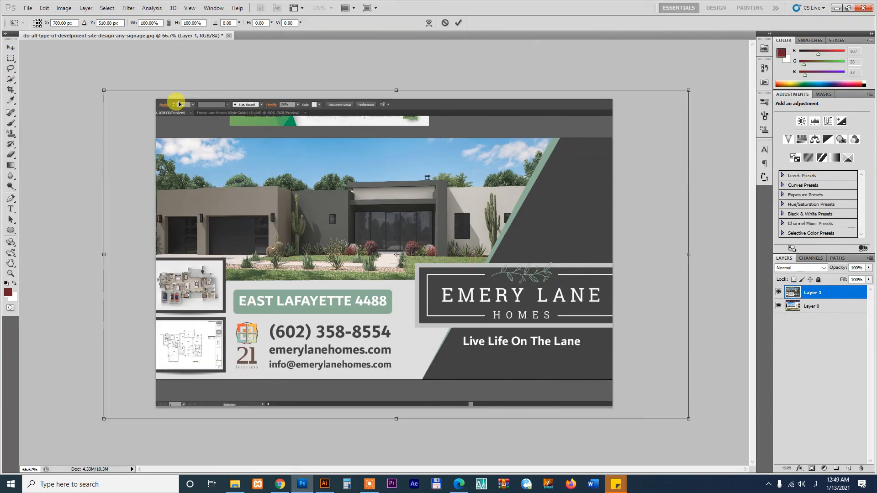
pyautogui.moveTo(104, 90); pyautogui.dragTo(152, 118)
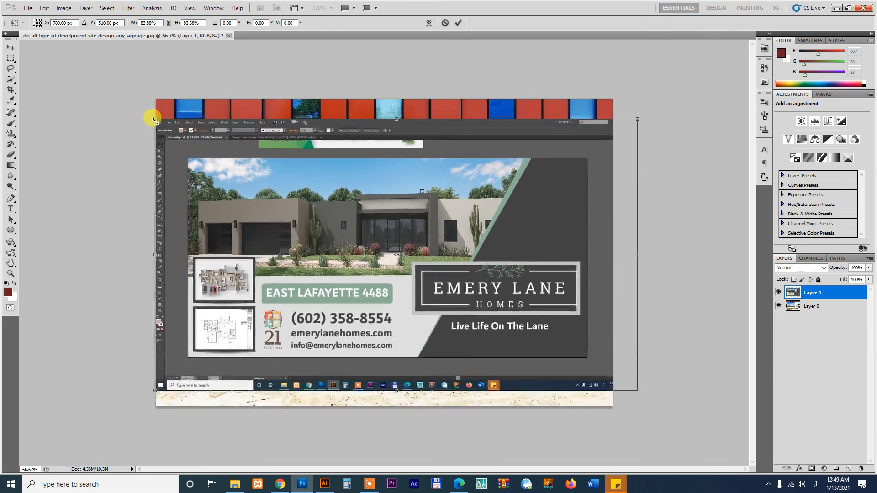
pyautogui.press('Return')
# Isolate the sign banner on its own layer, delete the leftover screenshot, and place it on the board
pyautogui.press('m')
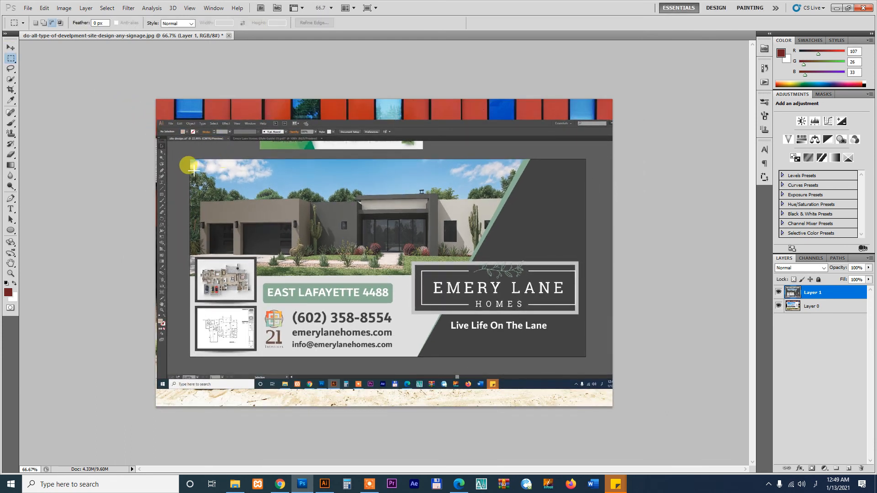
pyautogui.moveTo(540, 319); pyautogui.dragTo(585, 356)
pyautogui.press('v')
pyautogui.hotkey('ctrl', 'j')
pyautogui.click(602, 221)
pyautogui.press('Delete')
pyautogui.moveTo(277, 228); pyautogui.dragTo(270, 199)
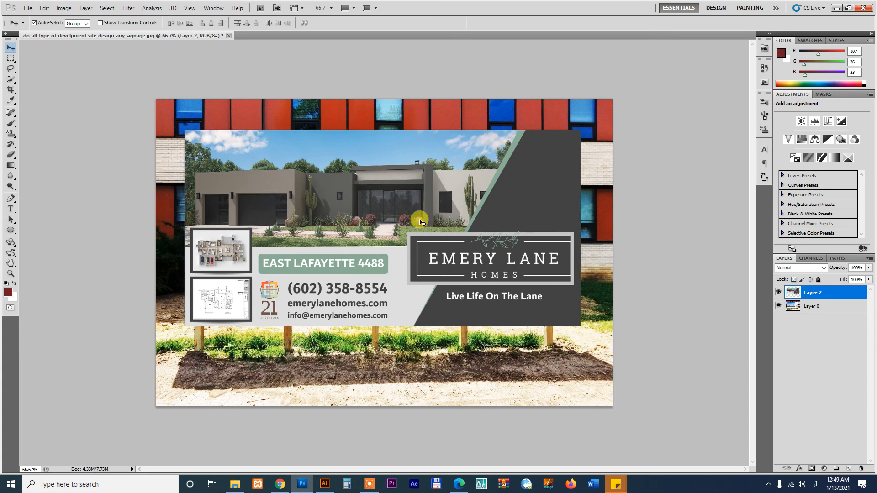
# Distort the banner's four corners to match the billboard panel
pyautogui.hotkey('ctrl', 't')
pyautogui.rightClick(535, 180)
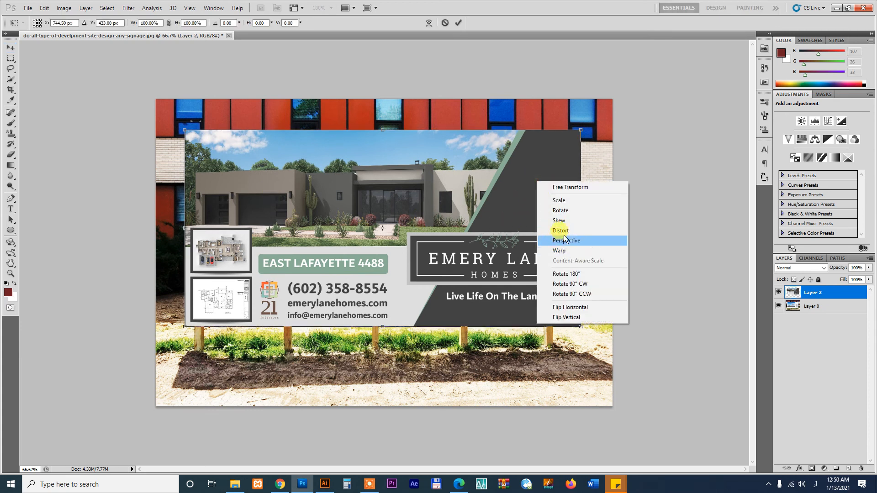
pyautogui.click(561, 230)
pyautogui.moveTo(580, 130); pyautogui.dragTo(560, 136)
pyautogui.moveTo(581, 329); pyautogui.dragTo(562, 323)
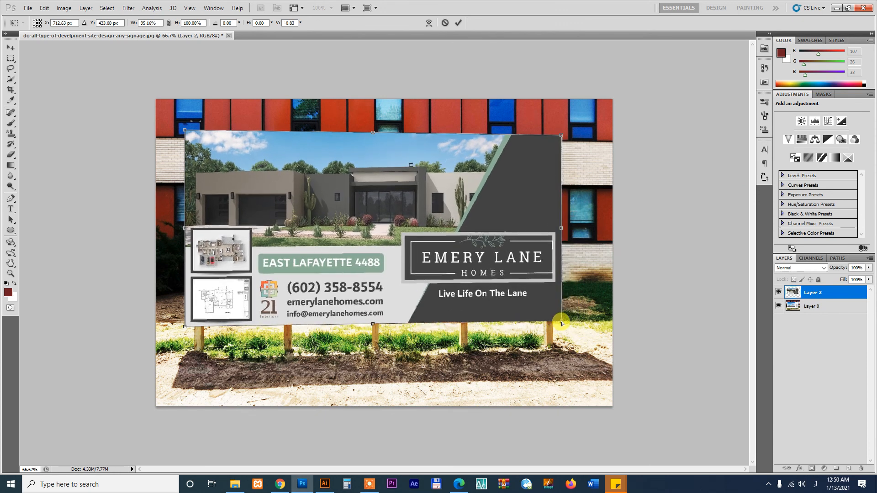
pyautogui.moveTo(185, 328)
pyautogui.mouseDown()
pyautogui.moveTo(190, 311)
pyautogui.moveTo(183, 325)
pyautogui.mouseUp()
pyautogui.moveTo(184, 131)
pyautogui.mouseDown()
pyautogui.moveTo(197, 149)
pyautogui.moveTo(184, 131)
pyautogui.mouseUp()
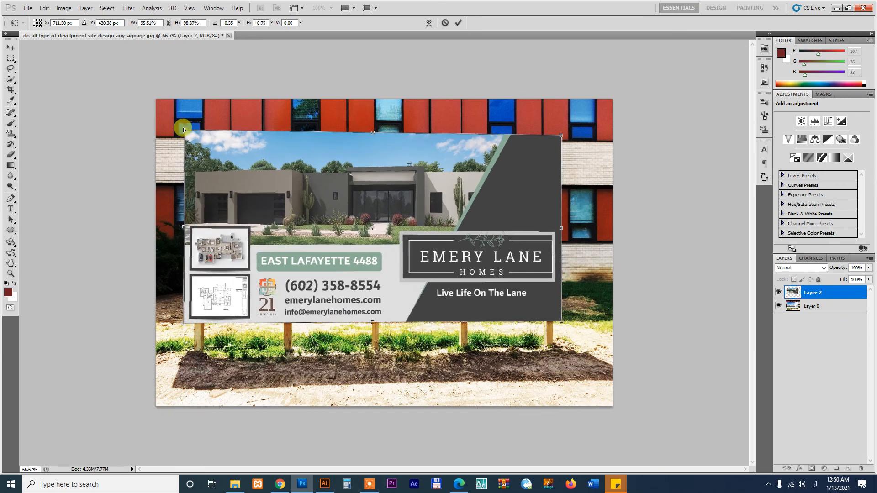
pyautogui.press('Return')
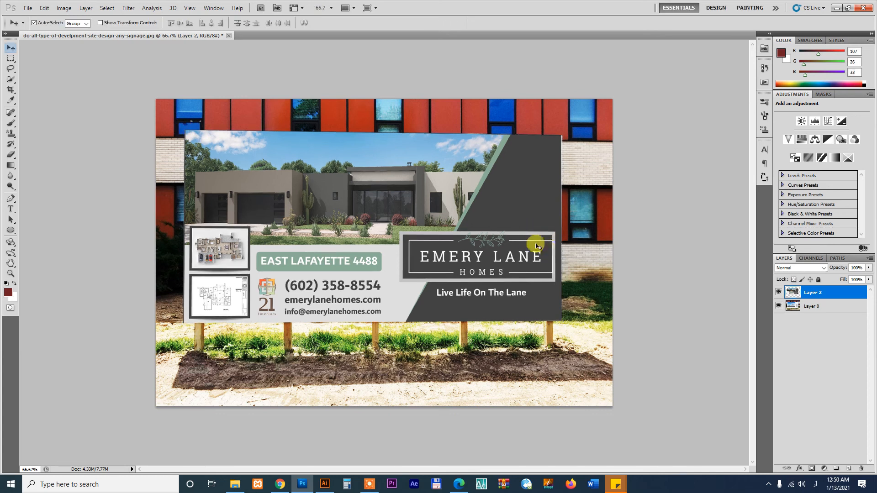
# Zoom in and nudge the banner's top-right corner onto the board edge
pyautogui.moveTo(554, 127); pyautogui.dragTo(482, 225)
pyautogui.hotkey('ctrl', 't')
pyautogui.rightClick(529, 183)
pyautogui.click(548, 225)
pyautogui.moveTo(542, 131); pyautogui.dragTo(549, 131)
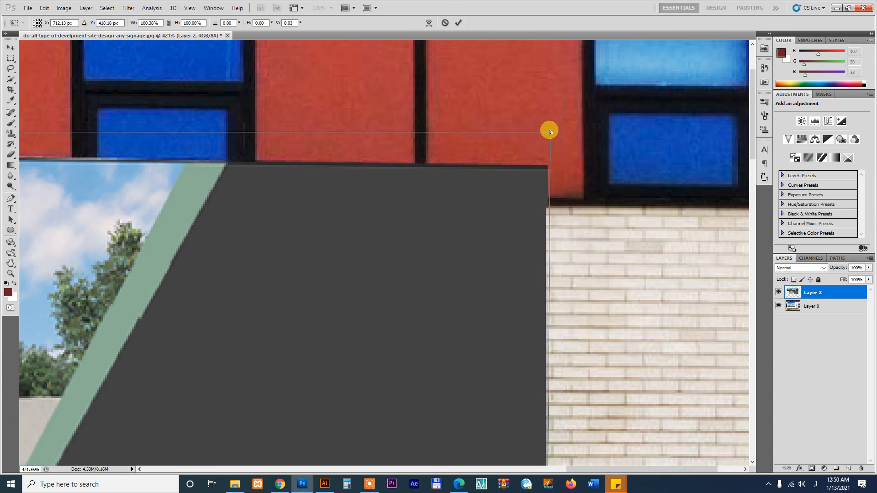
pyautogui.press('Return')
pyautogui.hotkey('ctrl', '0')
pyautogui.hotkey('ctrl', '0')
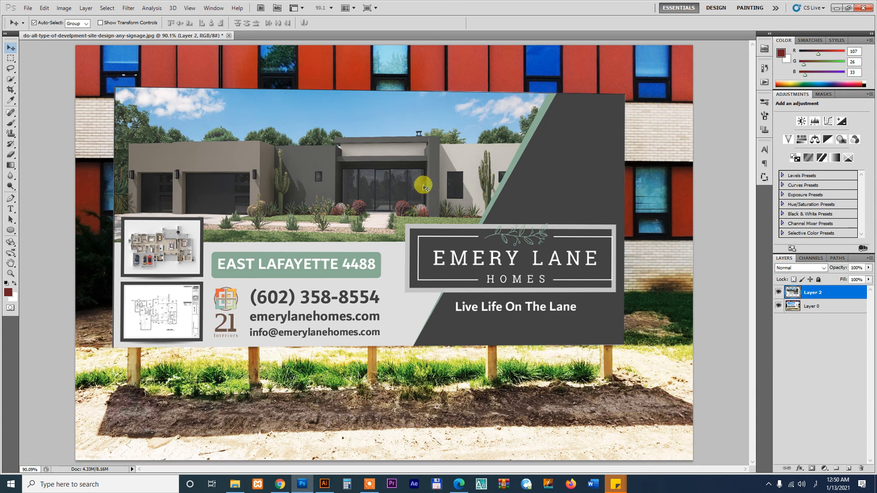
# Add a 3 px outside black stroke to the Emery Lane sign layer (Layer 2)
pyautogui.rightClick(838, 292)
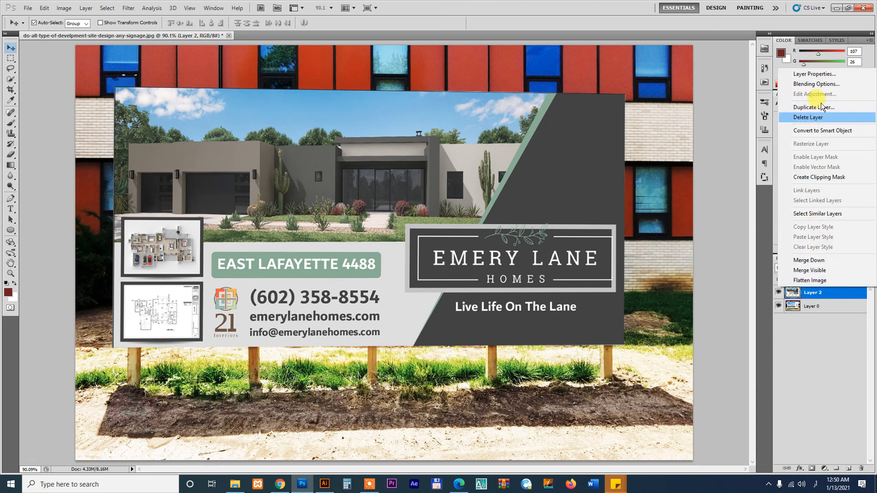
pyautogui.click(825, 84)
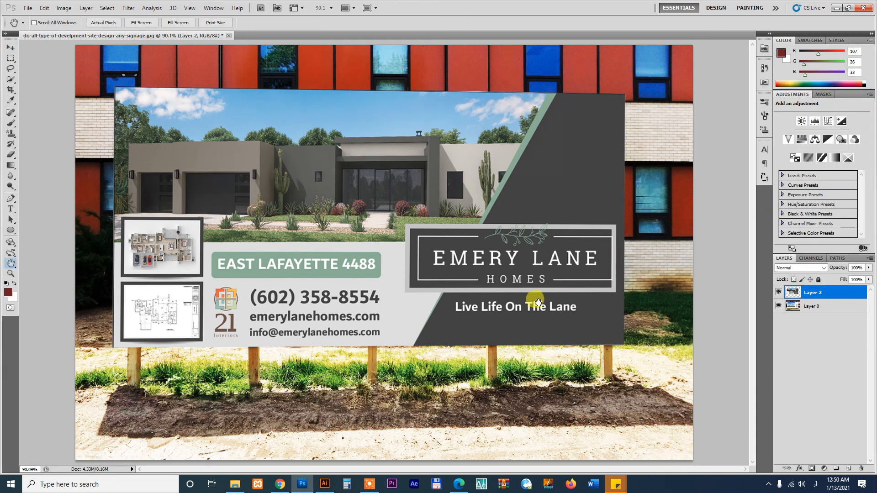
pyautogui.click(335, 240)
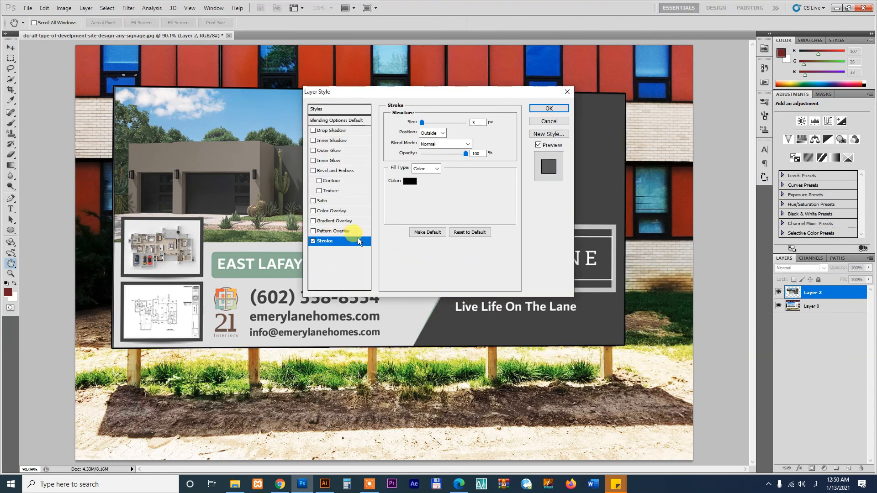
pyautogui.click(554, 112)
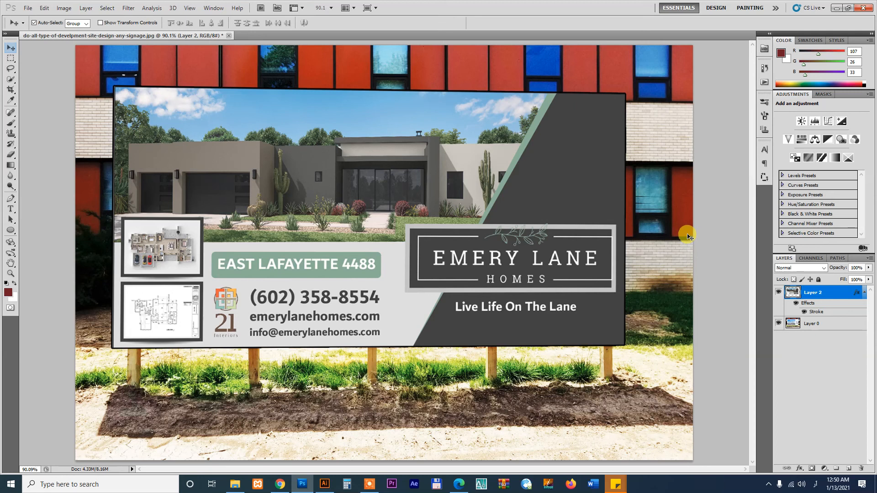
pyautogui.click(24, 8)
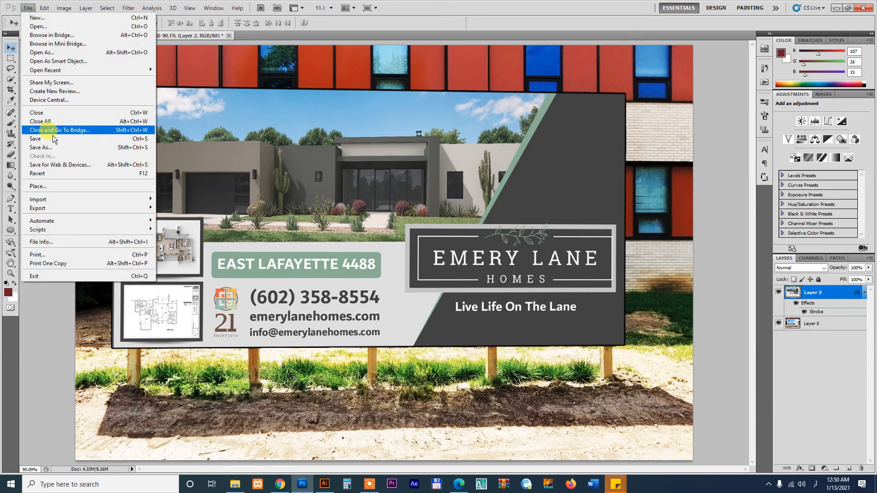
# Save the layered mockup as a PSD in the FlyerExpert4 client folder
pyautogui.click(54, 146)
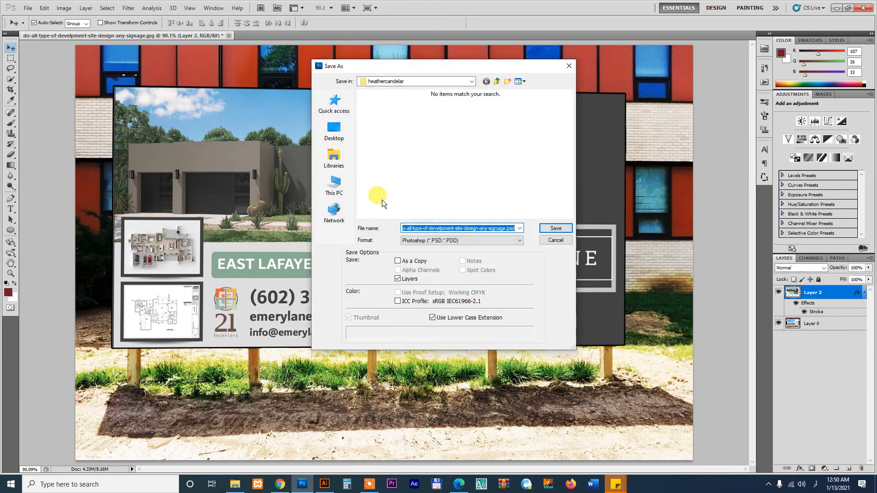
pyautogui.scroll(-2, 548, 172)
pyautogui.doubleClick(430, 180)
pyautogui.doubleClick(381, 119)
pyautogui.doubleClick(392, 156)
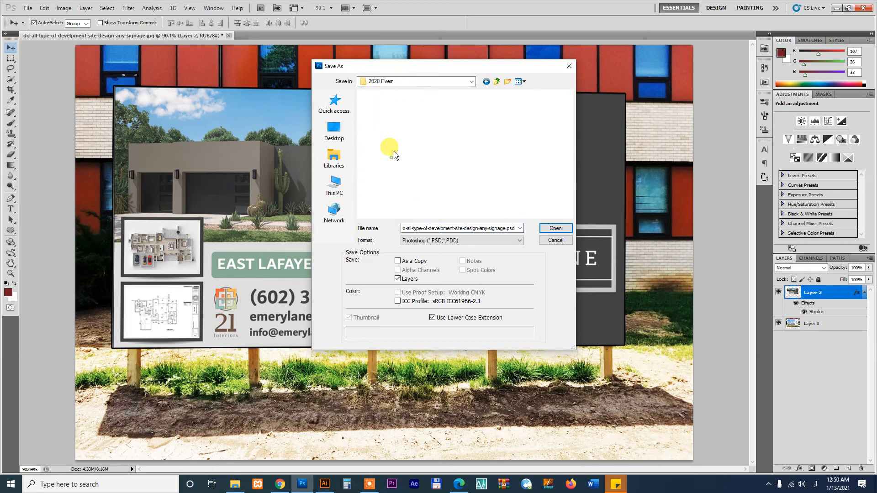
pyautogui.doubleClick(388, 124)
pyautogui.click(552, 228)
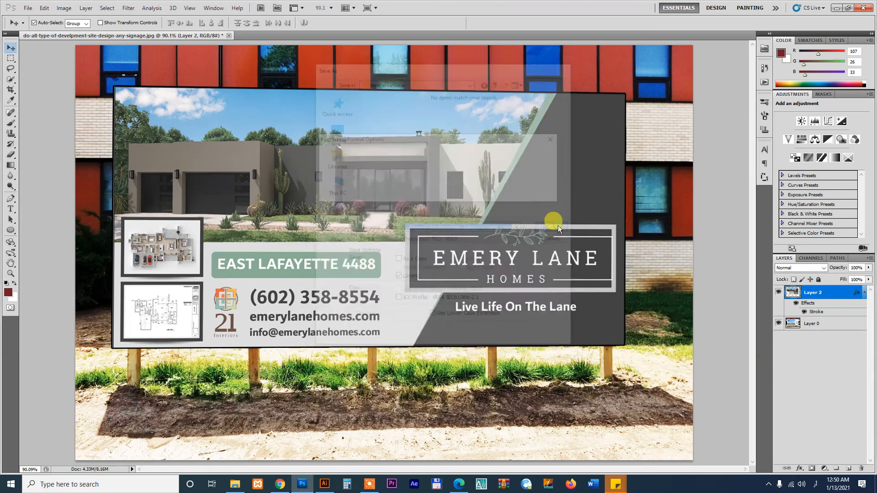
pyautogui.click(540, 158)
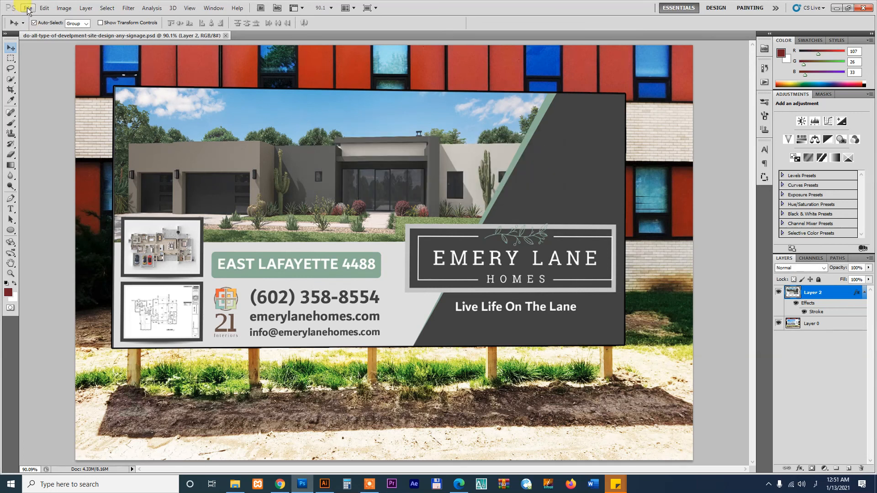
# Begin a Save As copy in JPEG format with the file name selected for replacing
pyautogui.click(27, 8)
pyautogui.click(41, 146)
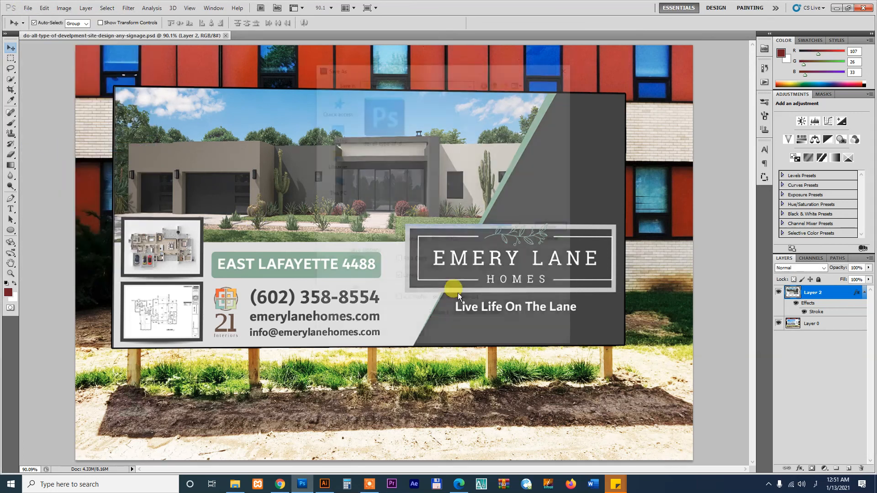
pyautogui.click(424, 240)
pyautogui.click(419, 295)
pyautogui.doubleClick(441, 226)
# Save the Photoshop JPEG copy under the name 1.jpg
pyautogui.write('1')
pyautogui.press('Return')
pyautogui.press('Return')
pyautogui.click(324, 484)
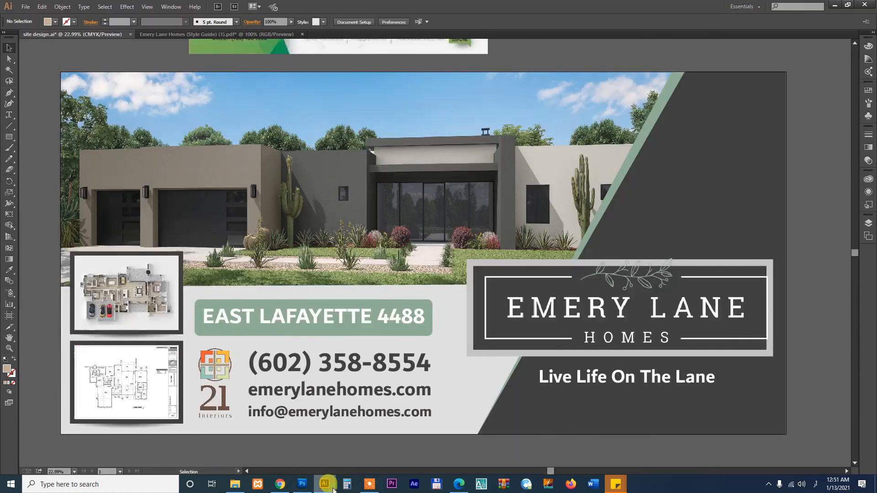
# Export the Illustrator sign artwork as a JPEG named site design.jpg
pyautogui.click(26, 6)
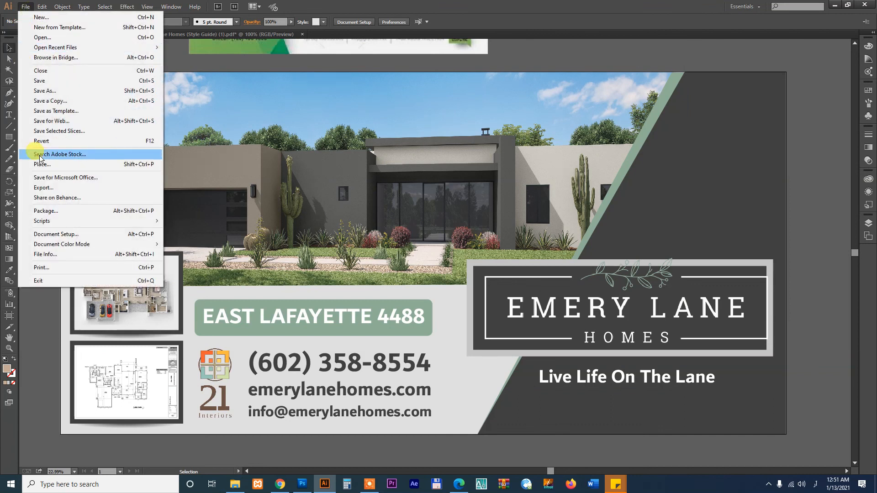
pyautogui.click(46, 188)
pyautogui.click(300, 232)
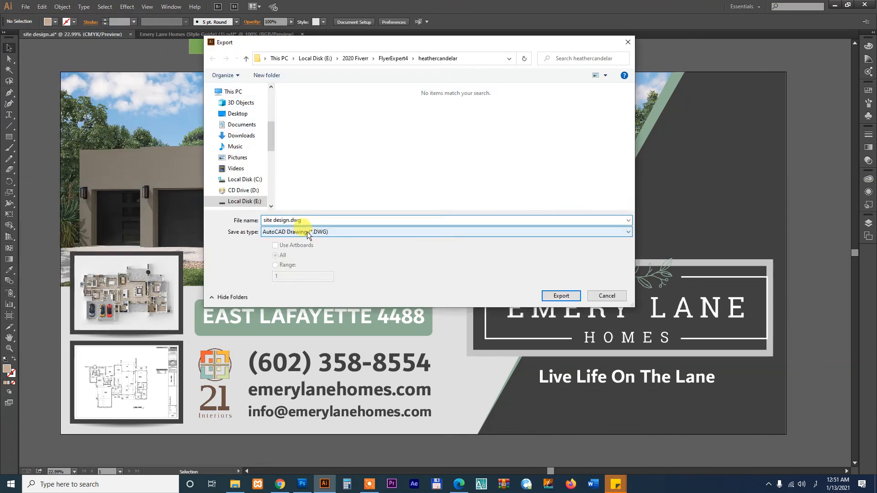
pyautogui.click(292, 281)
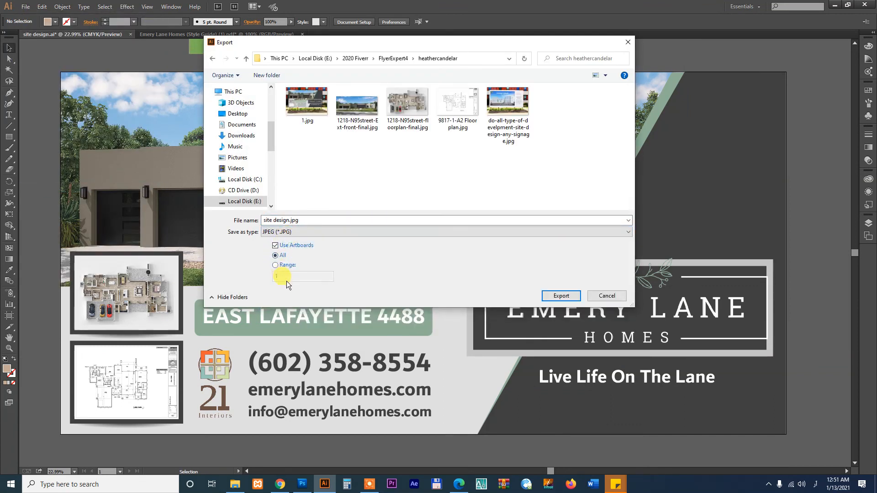
pyautogui.click(561, 296)
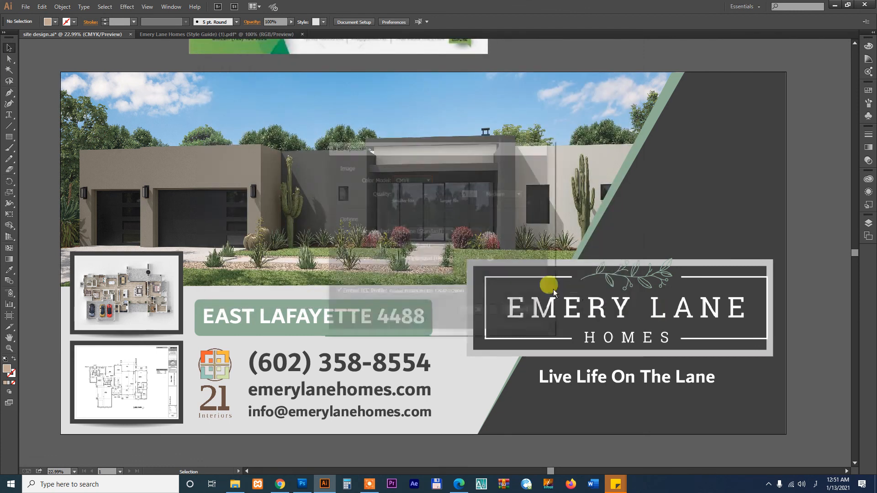
# Set the JPEG export resolution to 300 ppi, change the colour model, and confirm
pyautogui.click(412, 245)
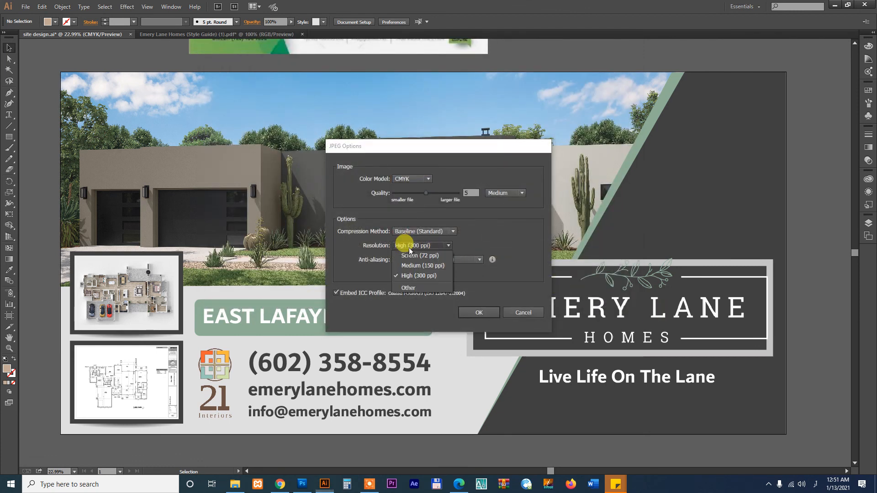
pyautogui.click(416, 288)
pyautogui.doubleClick(471, 245)
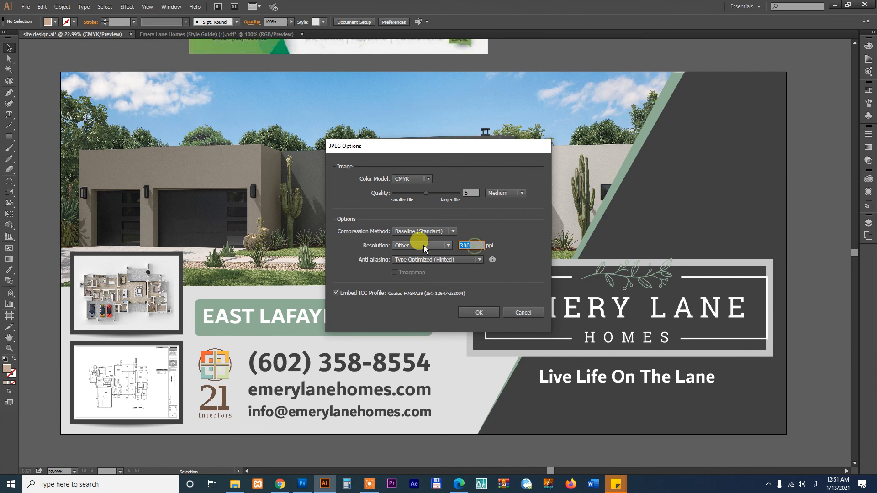
pyautogui.click(419, 178)
pyautogui.click(420, 185)
pyautogui.click(478, 313)
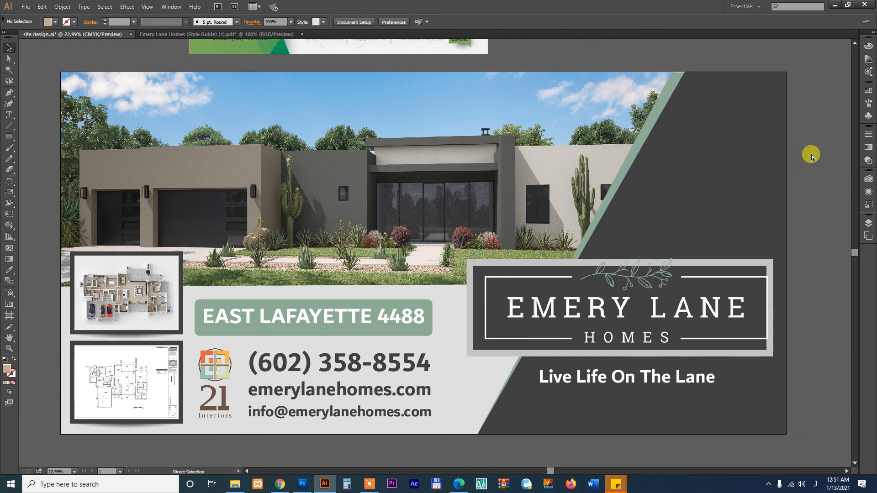
# Open the order page and start a delivery with the 'Here is your delivery' quick response
pyautogui.click(280, 484)
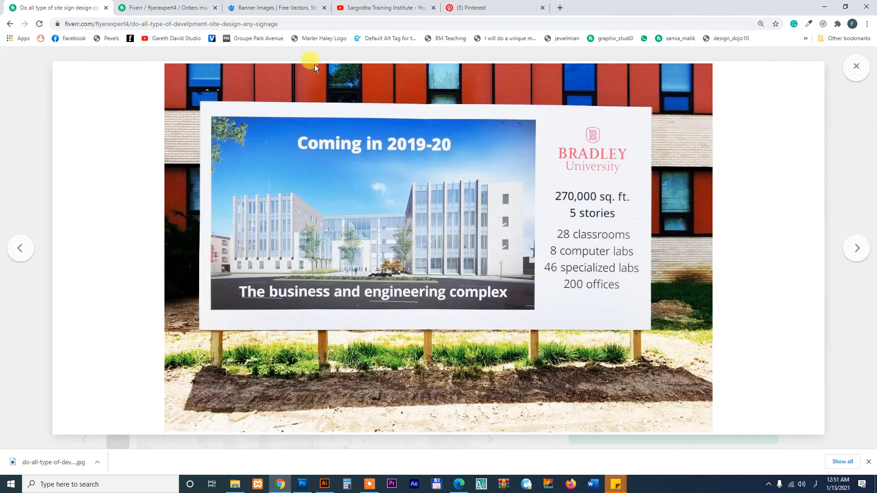
pyautogui.click(853, 76)
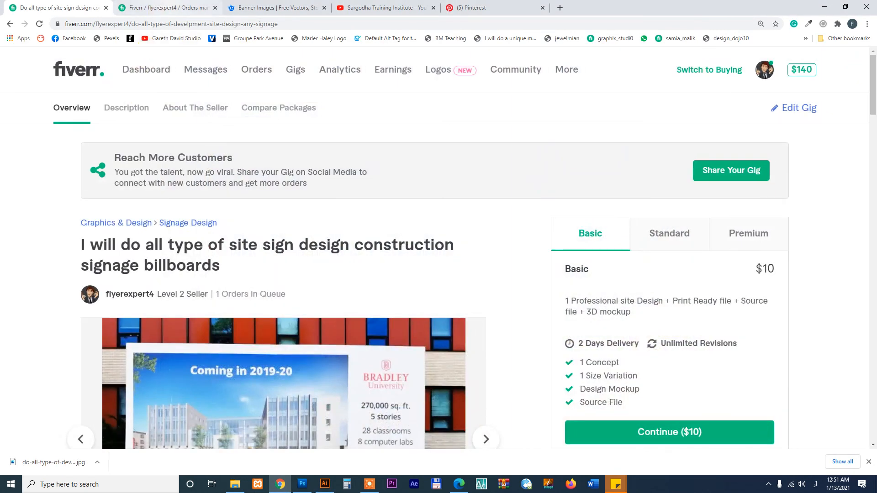
pyautogui.click(170, 6)
pyautogui.moveTo(875, 272); pyautogui.dragTo(866, 93)
pyautogui.click(568, 94)
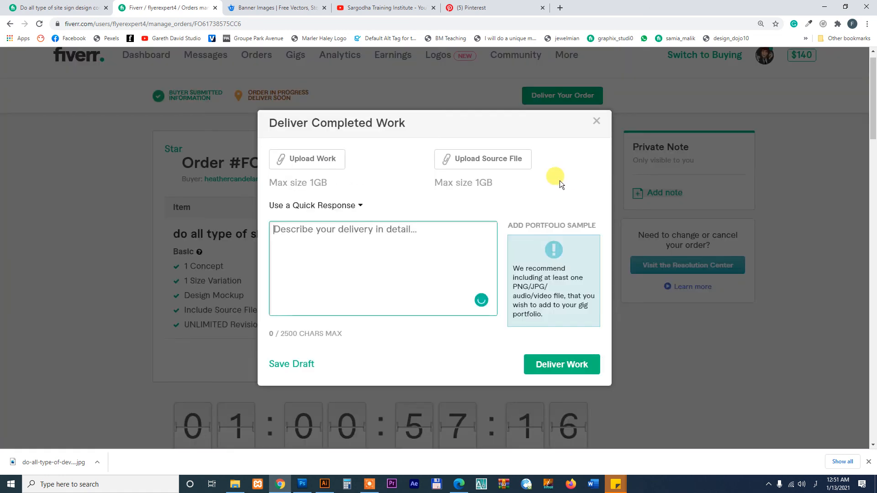
pyautogui.click(328, 214)
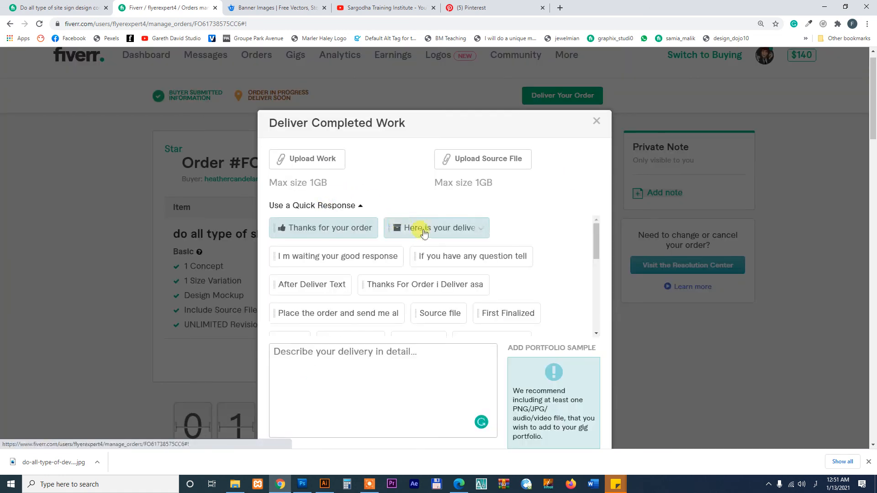
pyautogui.click(418, 228)
# Upload 1.jpg and site design-01.jpg from the client folder as the delivered work
pyautogui.click(305, 163)
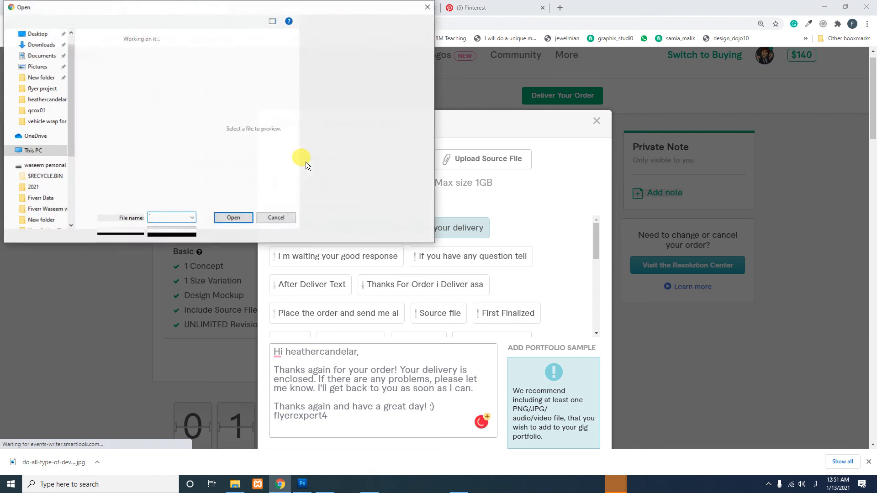
pyautogui.click(51, 167)
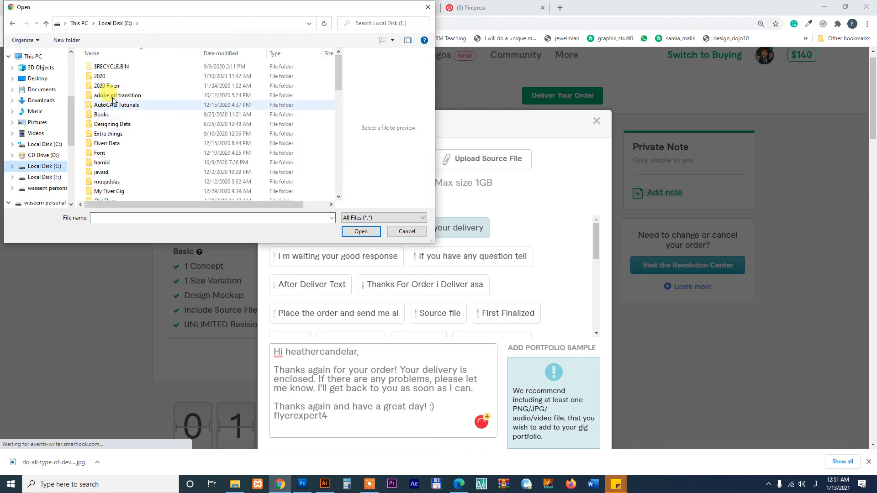
pyautogui.doubleClick(119, 78)
pyautogui.doubleClick(116, 124)
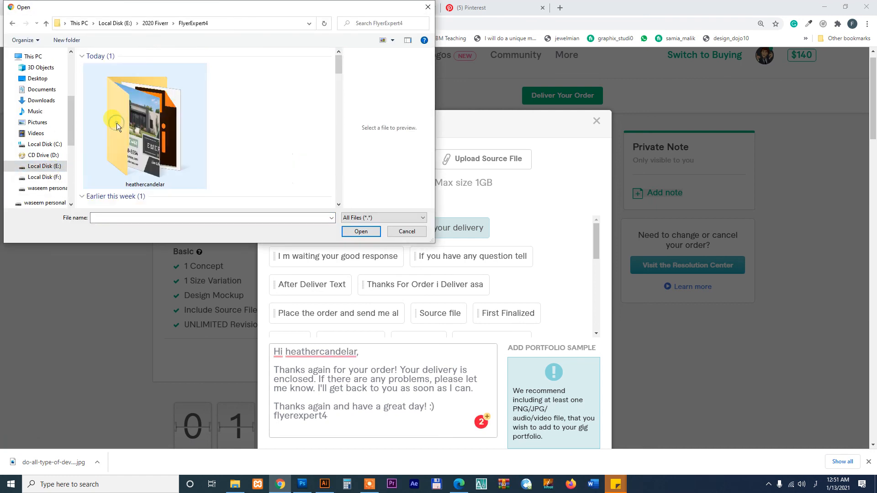
pyautogui.doubleClick(117, 123)
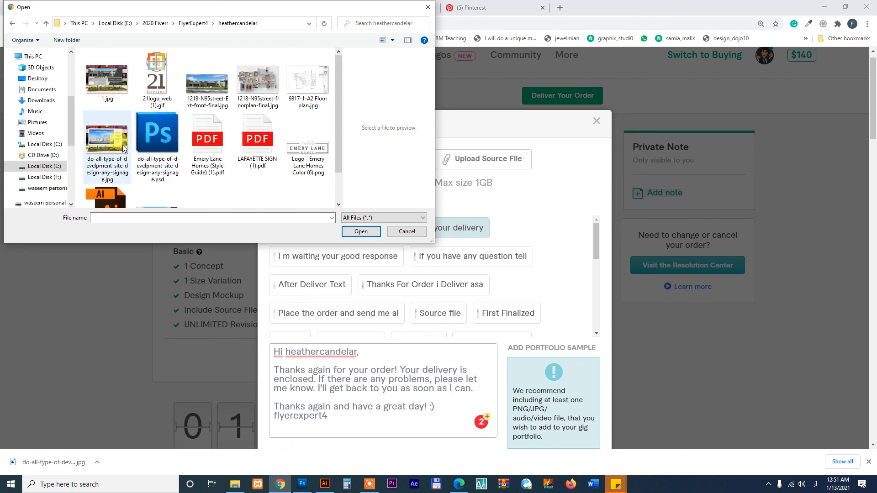
pyautogui.click(105, 76)
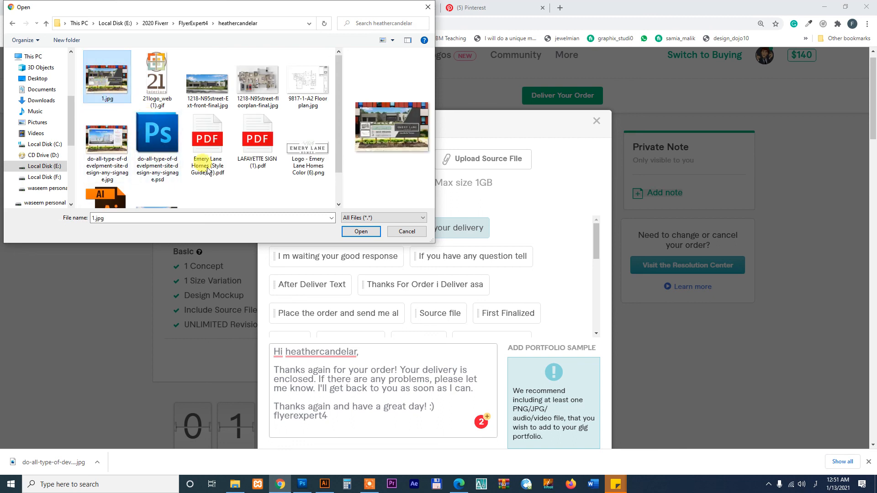
pyautogui.scroll(-1, 336, 114)
pyautogui.keyDown('ctrl'); pyautogui.click(157, 180); pyautogui.keyUp('ctrl')
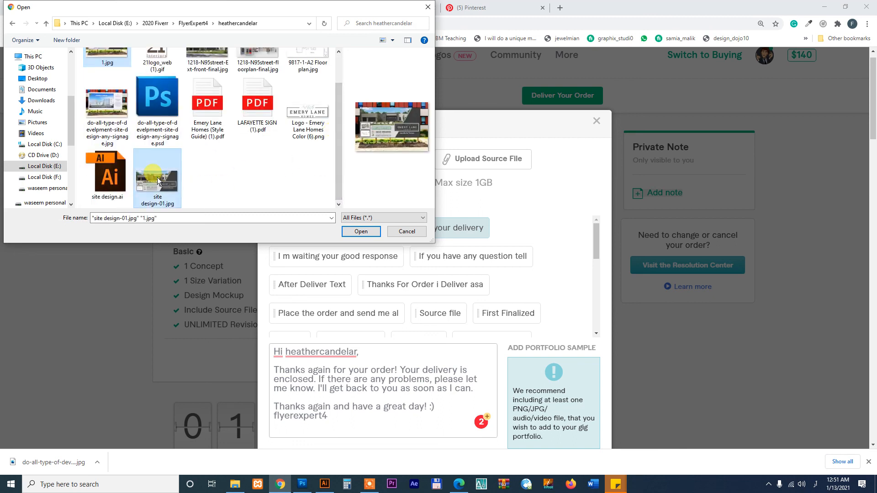
pyautogui.click(361, 231)
# Upload the same two JPGs as source files and send the delivery
pyautogui.click(490, 162)
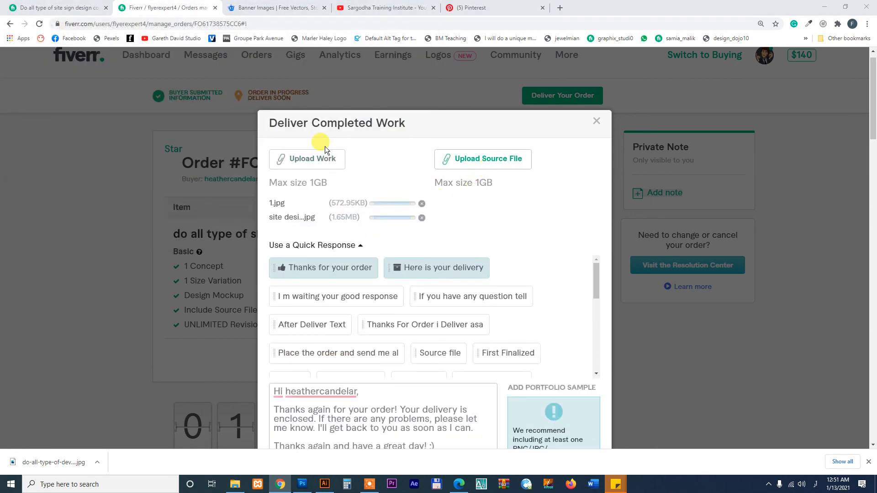
pyautogui.click(128, 98)
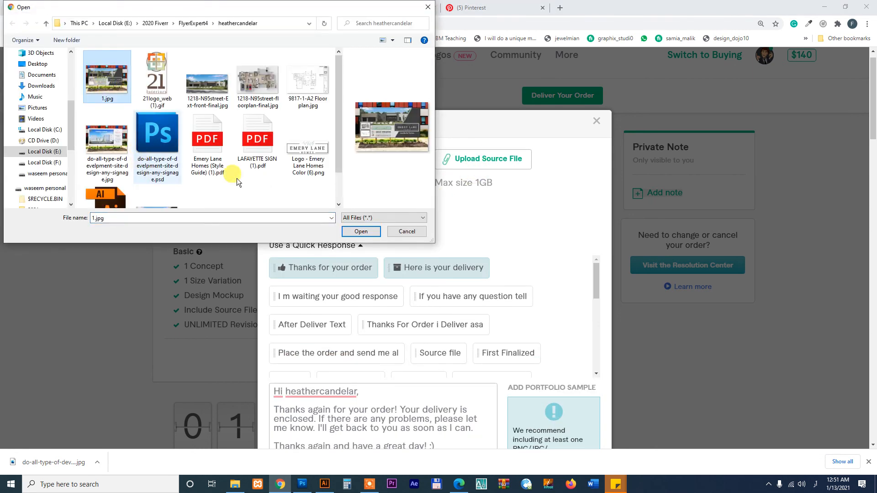
pyautogui.moveTo(337, 86); pyautogui.dragTo(335, 130)
pyautogui.keyDown('ctrl'); pyautogui.click(171, 177); pyautogui.keyUp('ctrl')
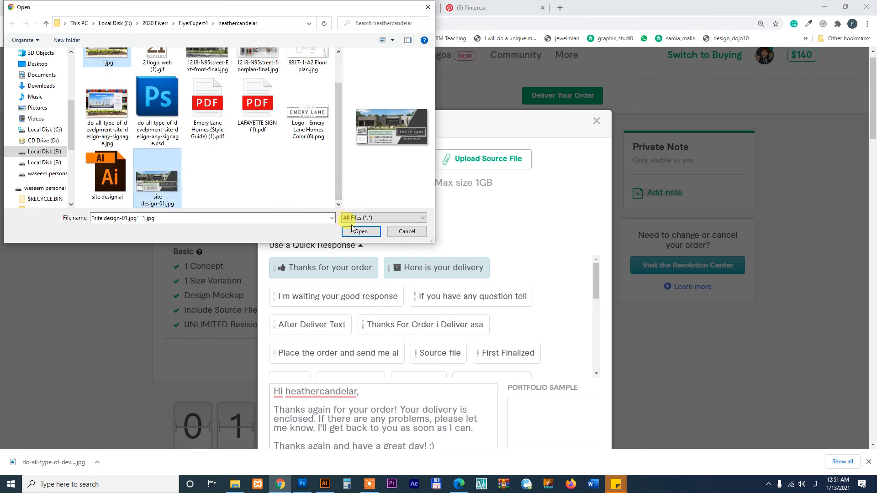
pyautogui.click(361, 231)
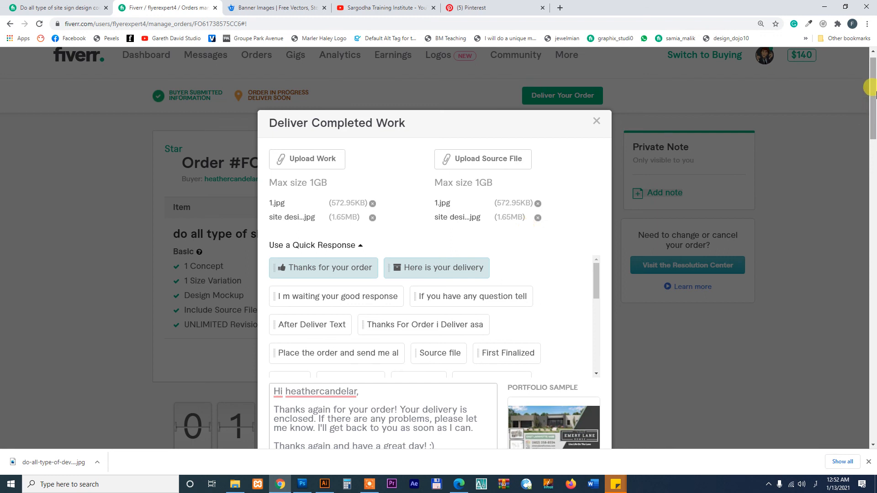
pyautogui.scroll(-3, 867, 92)
pyautogui.click(565, 375)
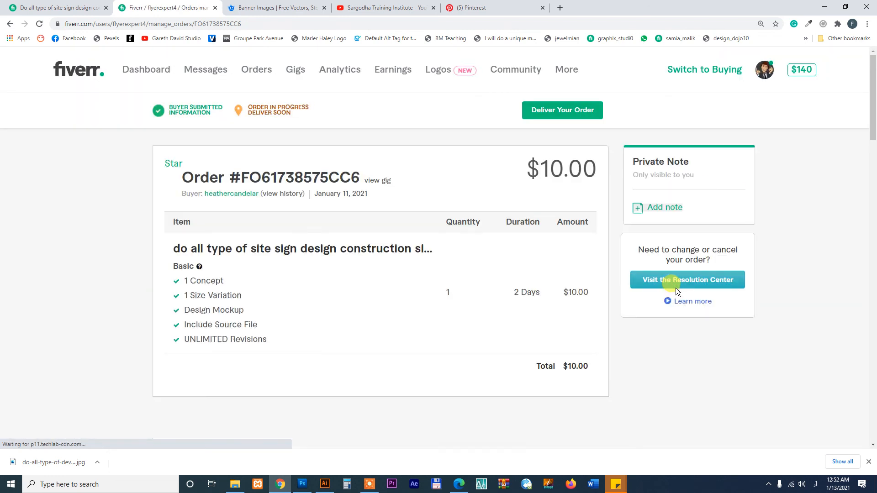
# Visit the Fiverr seller profile from the account menu, then switch to the Sargodha Training Institute YouTube tab
pyautogui.click(770, 79)
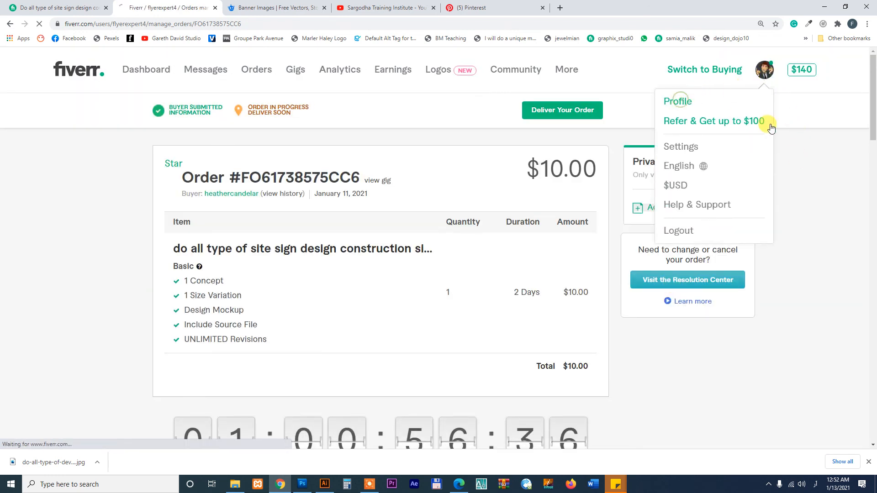
pyautogui.click(679, 100)
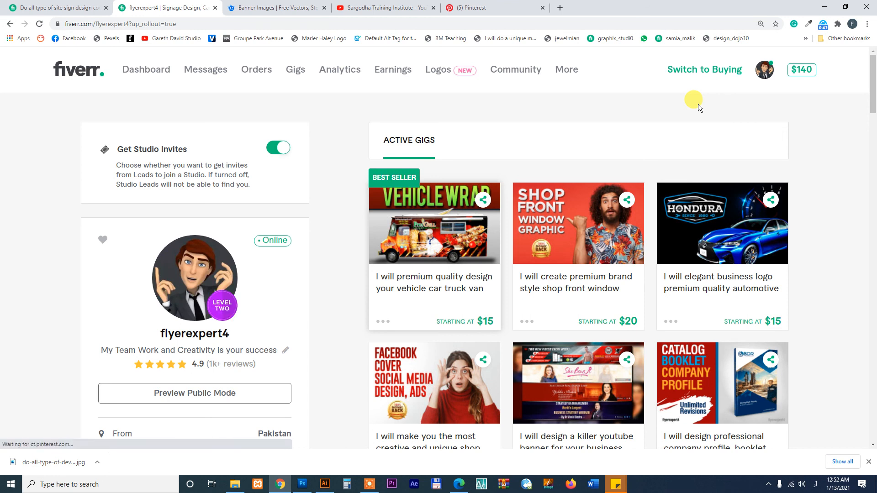
pyautogui.click(760, 24)
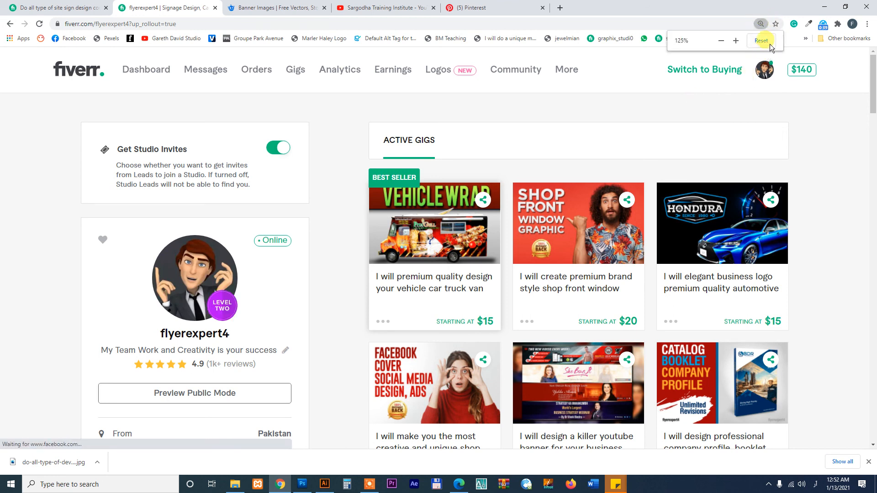
pyautogui.hotkey('ctrl', '4')
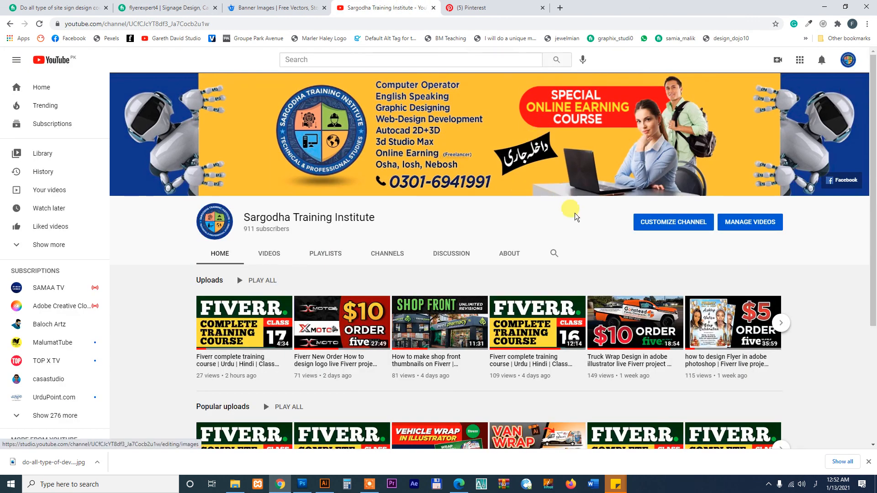